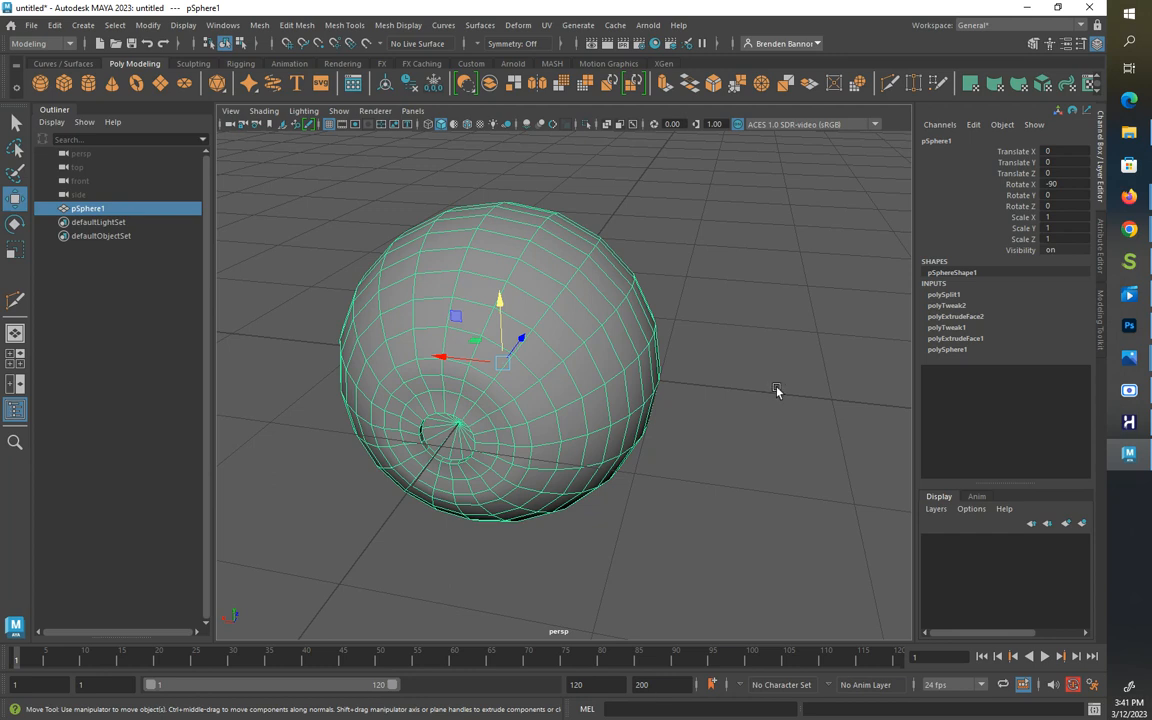
Step: Switch the workspace to UV Editing to show the sphere's UV layout beside the 3D view
left_click_drag(777, 390, 725, 406, "alt")
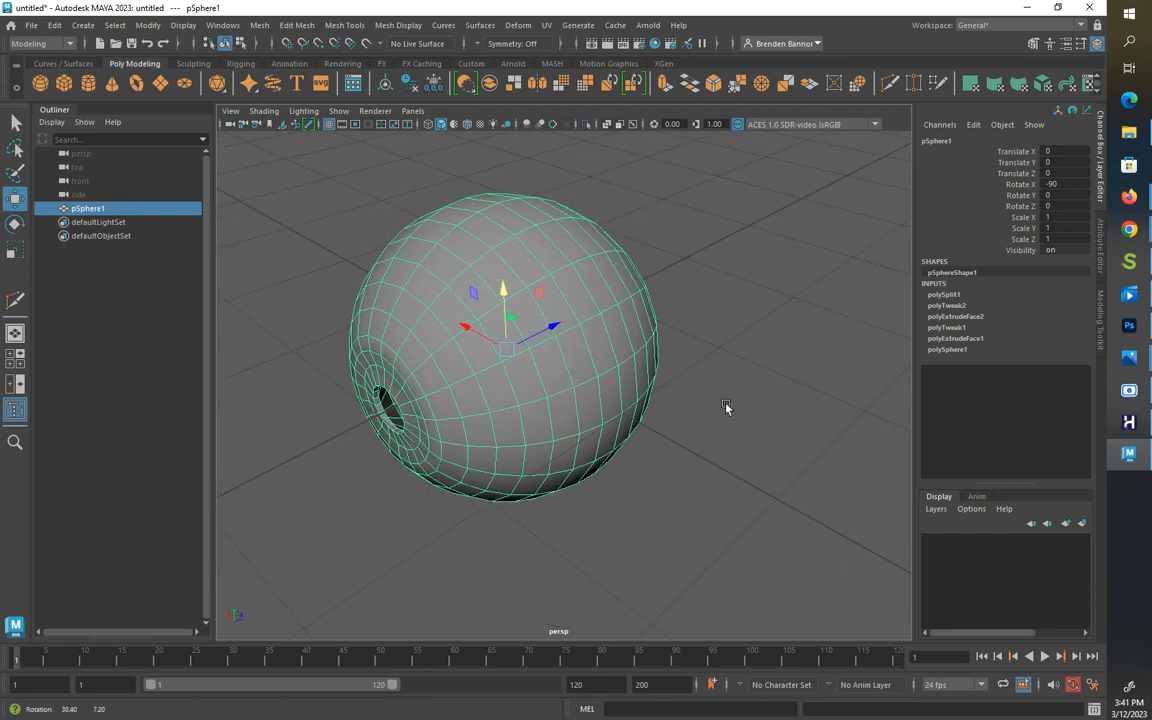
left_click(974, 26)
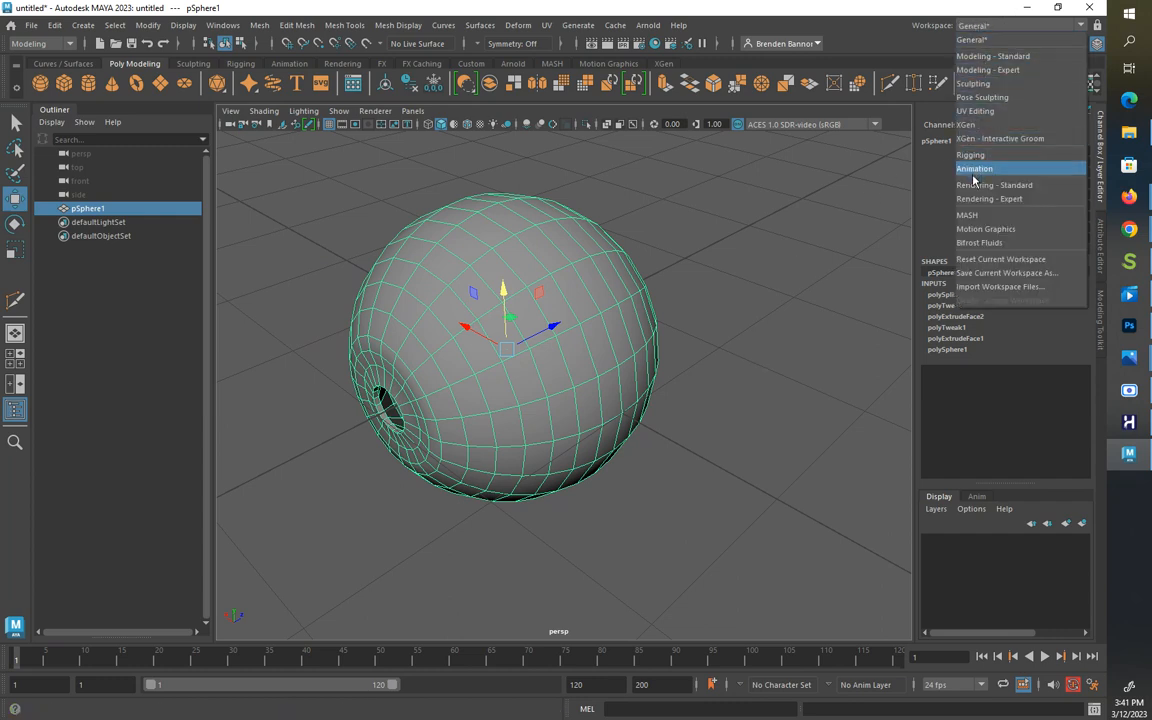
left_click(976, 111)
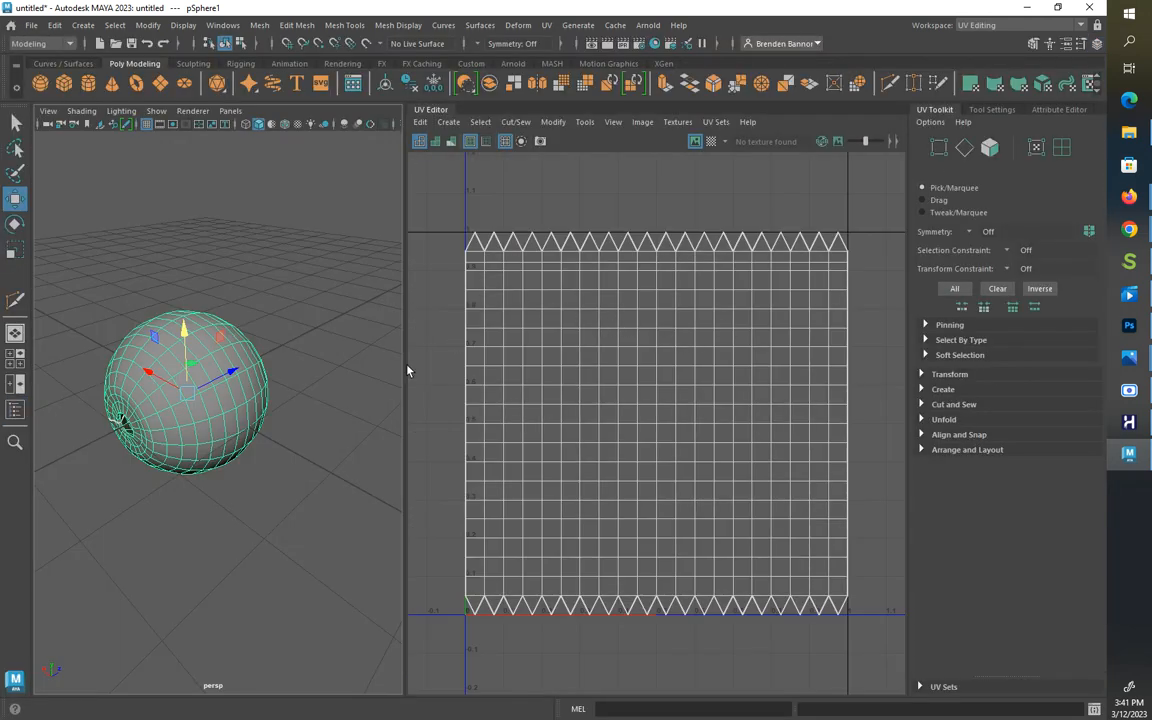
left_click_drag(291, 474, 369, 458, "alt")
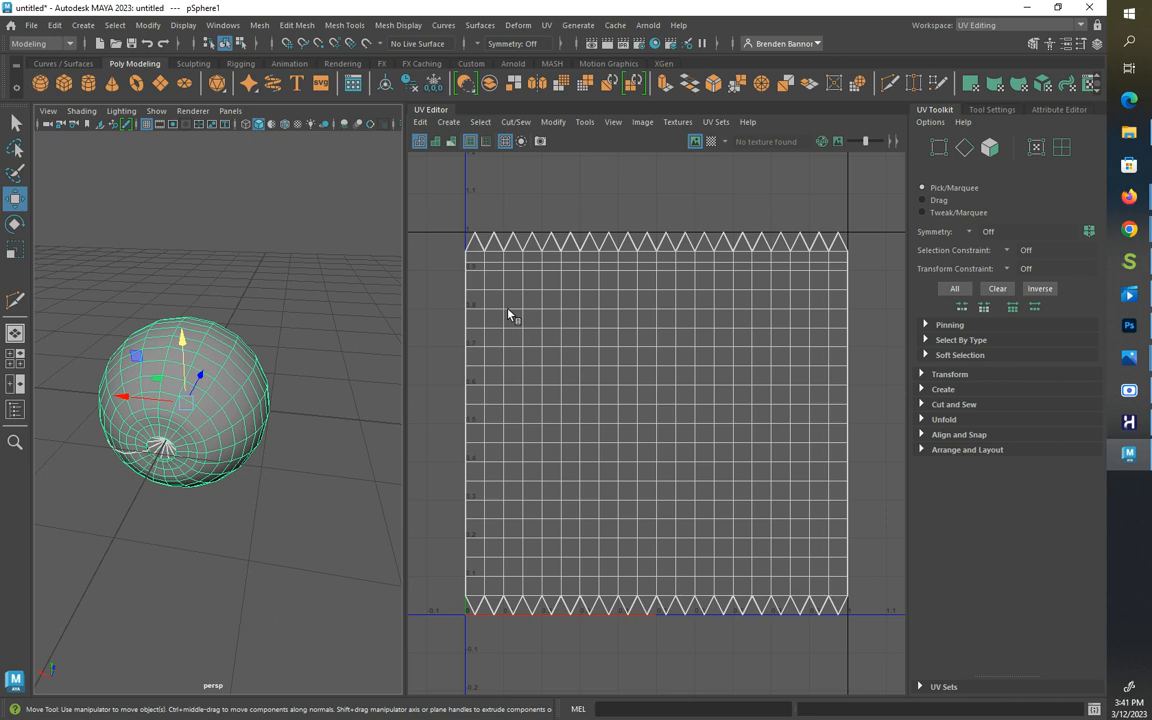
Step: Select all the sphere's edges in the UV layout and join them with Move and Sew
right_click_drag(550, 308, 548, 265)
left_click_drag(438, 187, 876, 651)
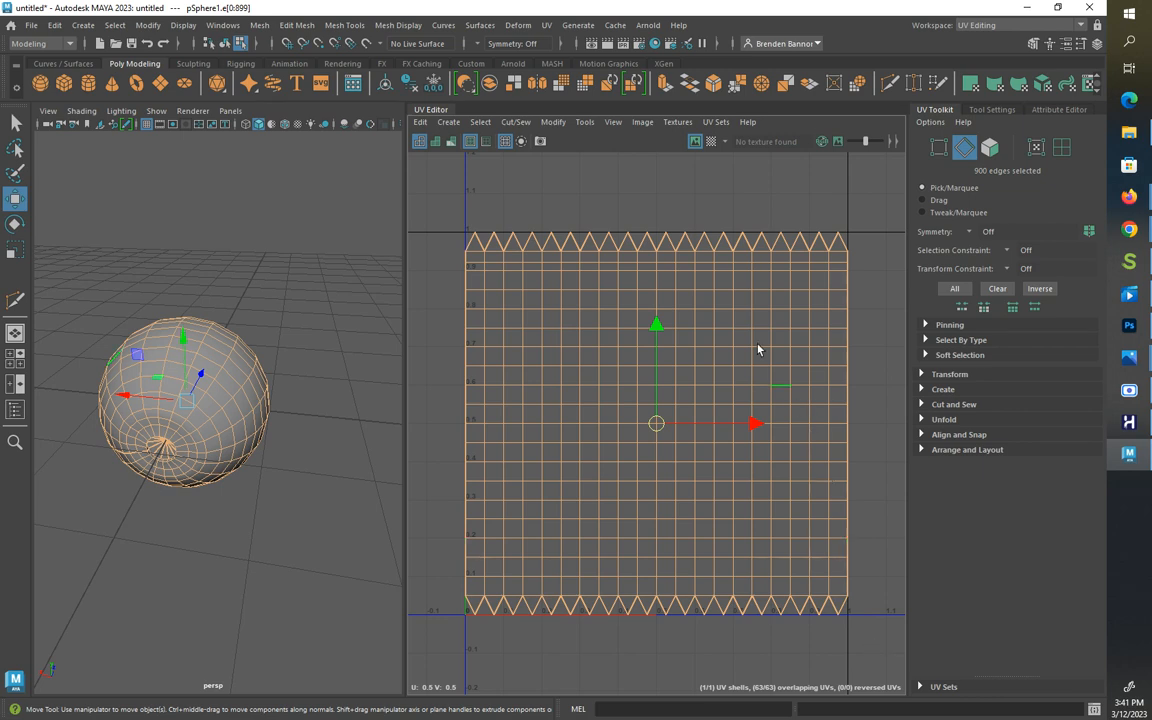
left_click(518, 122)
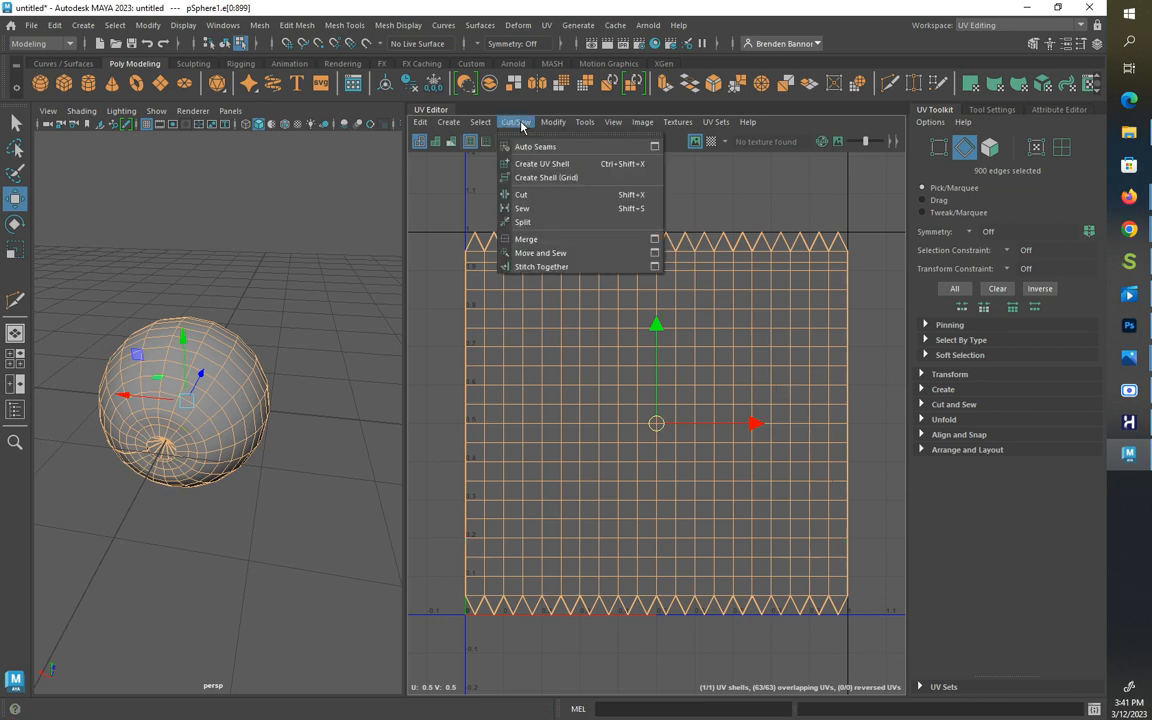
left_click(545, 254)
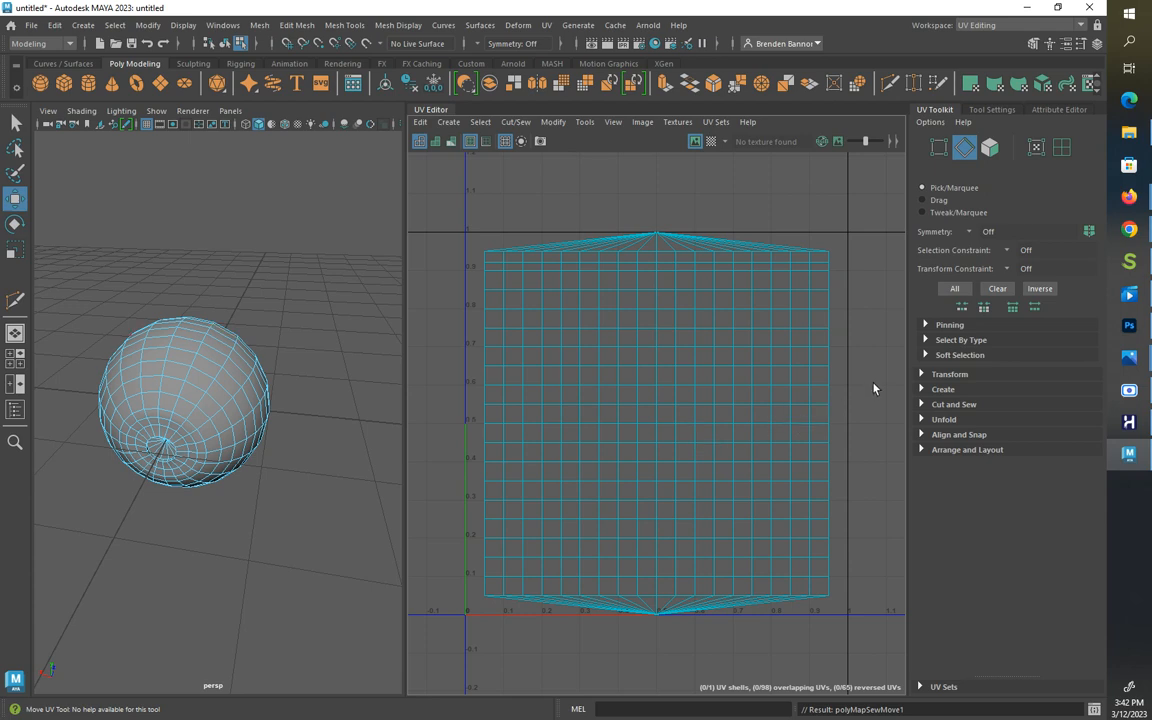
Step: Cut the UVs along the edge loop around the middle of the sphere, halfway between its front and back poles
left_click_drag(285, 491, 237, 477, "alt")
scroll(233, 490, "up", 4)
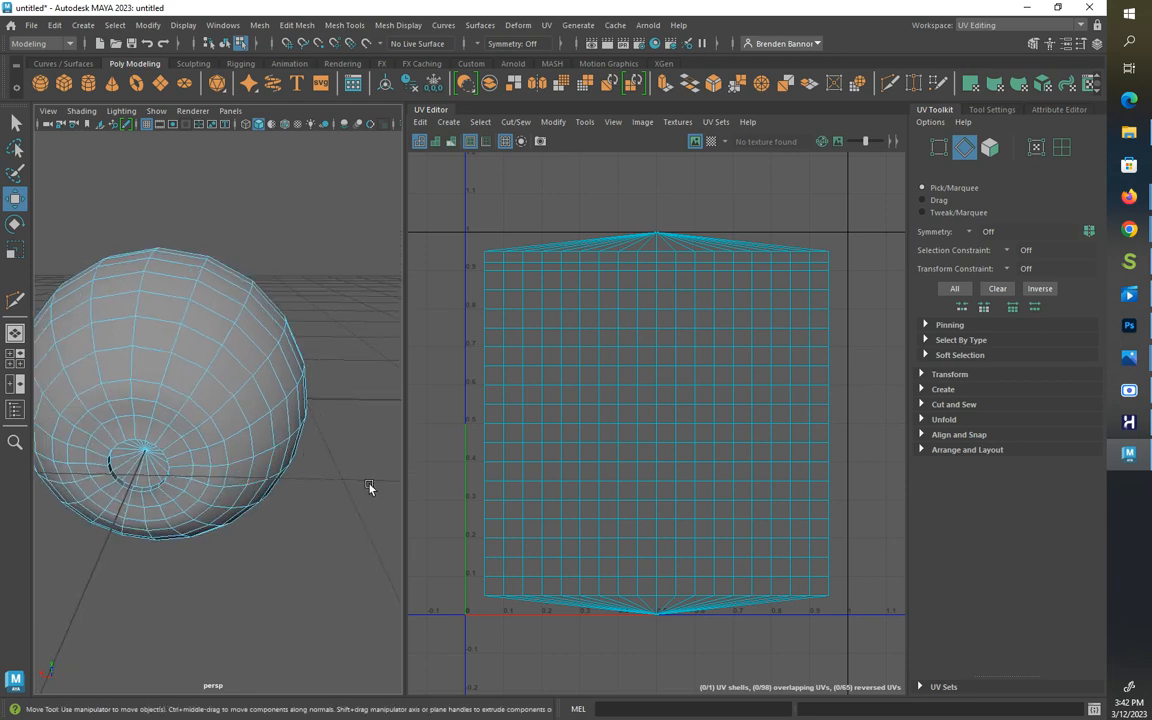
left_click_drag(369, 487, 211, 478, "alt")
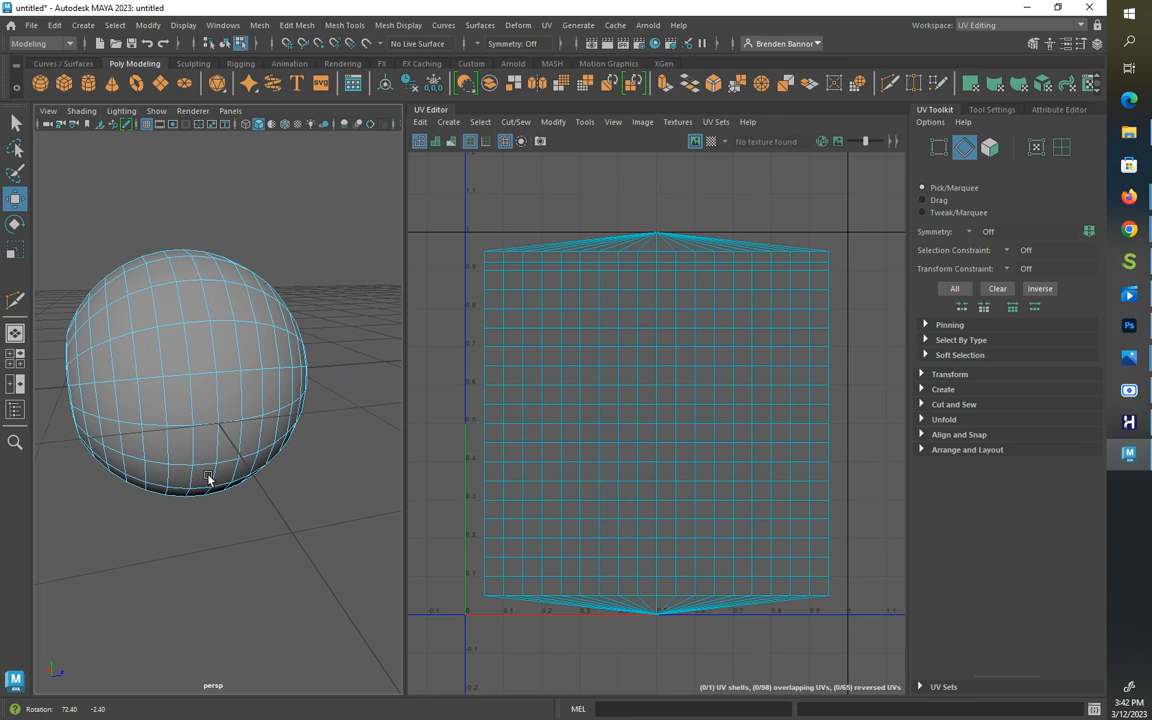
double_click(212, 358)
left_click_drag(225, 335, 430, 340, "alt")
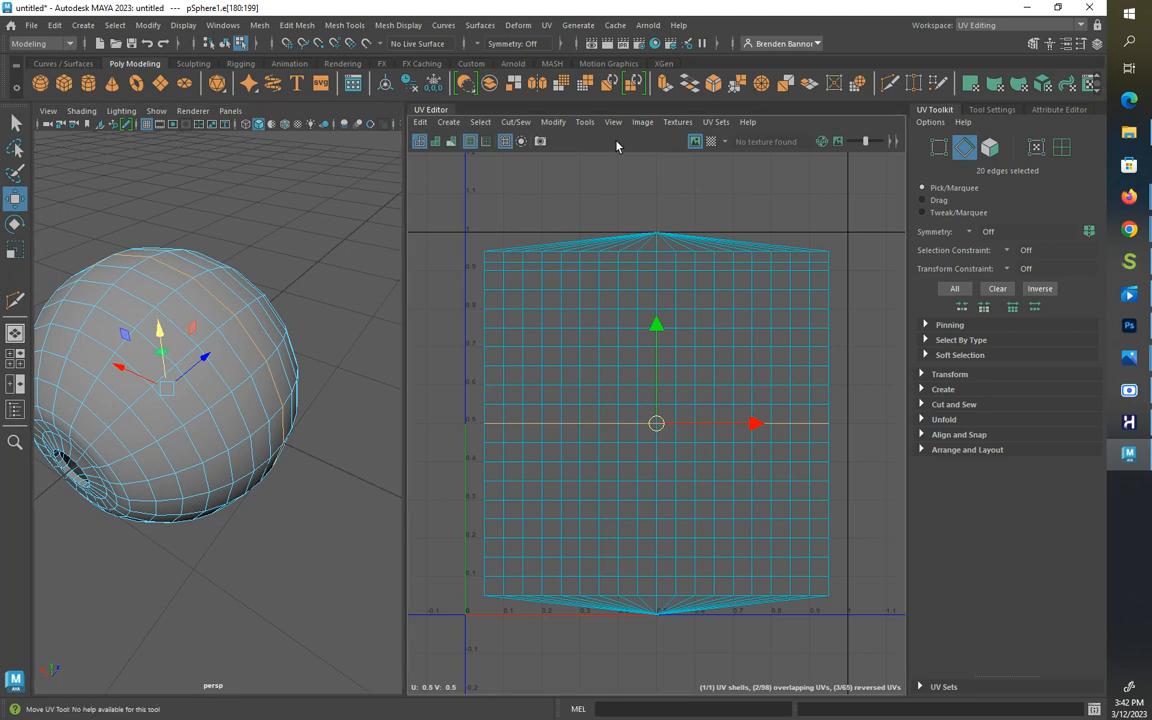
key("ctrl+x")
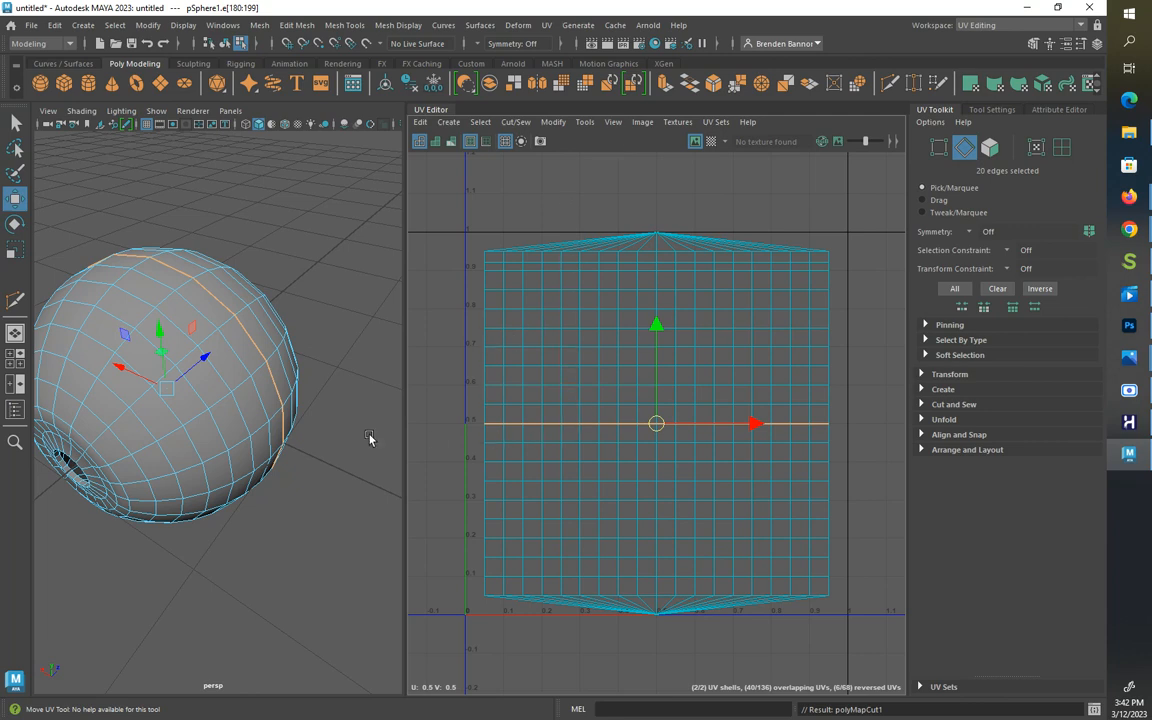
Step: Cut the UVs along the circular edge loop bordering the disc inside the recess at the sphere's front
left_click_drag(306, 447, 370, 419, "alt")
scroll(124, 455, "up", 4)
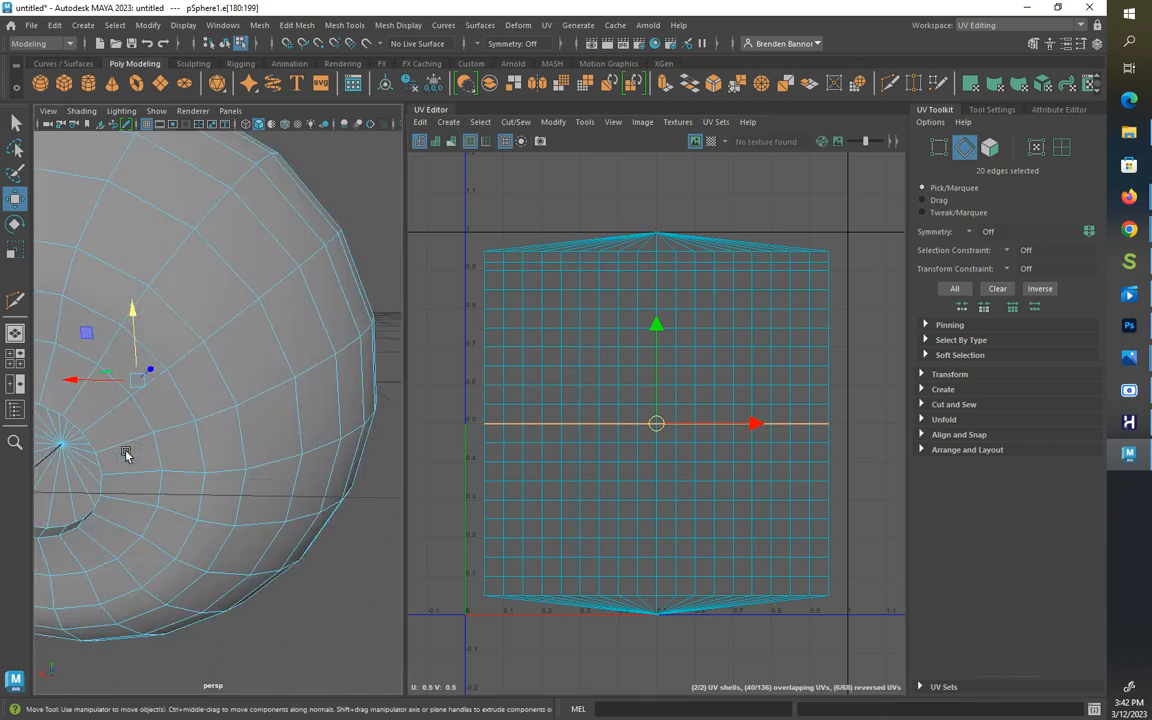
middle_click_drag(141, 462, 211, 455, "alt")
left_click_drag(211, 455, 187, 421, "alt")
left_click(172, 513)
left_click_drag(100, 480, 240, 450, "alt")
left_click(596, 140)
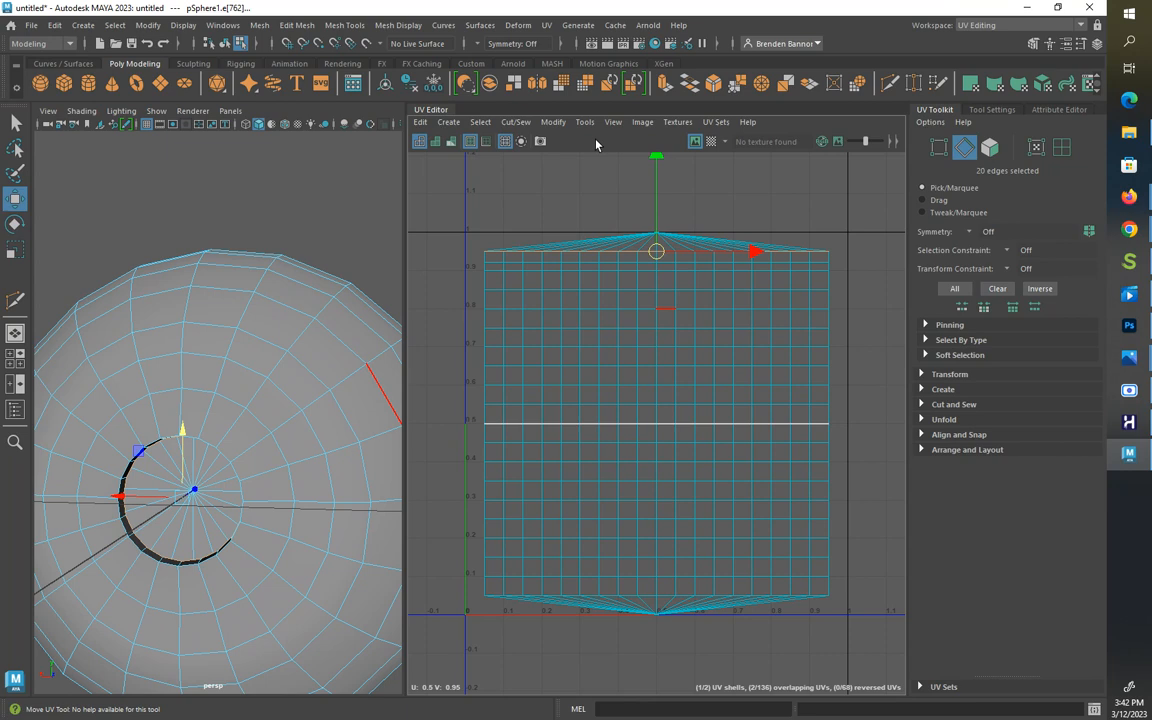
key("ctrl+x")
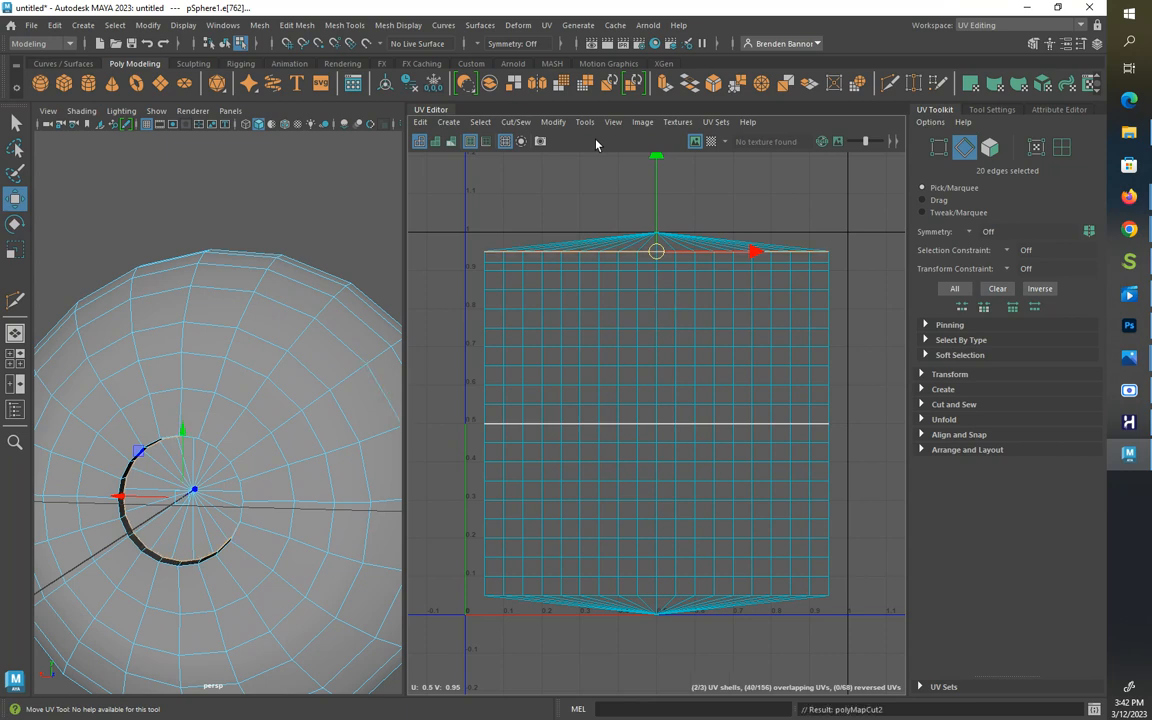
Step: Select all three UV shells in shell selection mode and unfold them
scroll(344, 246, "down", 5)
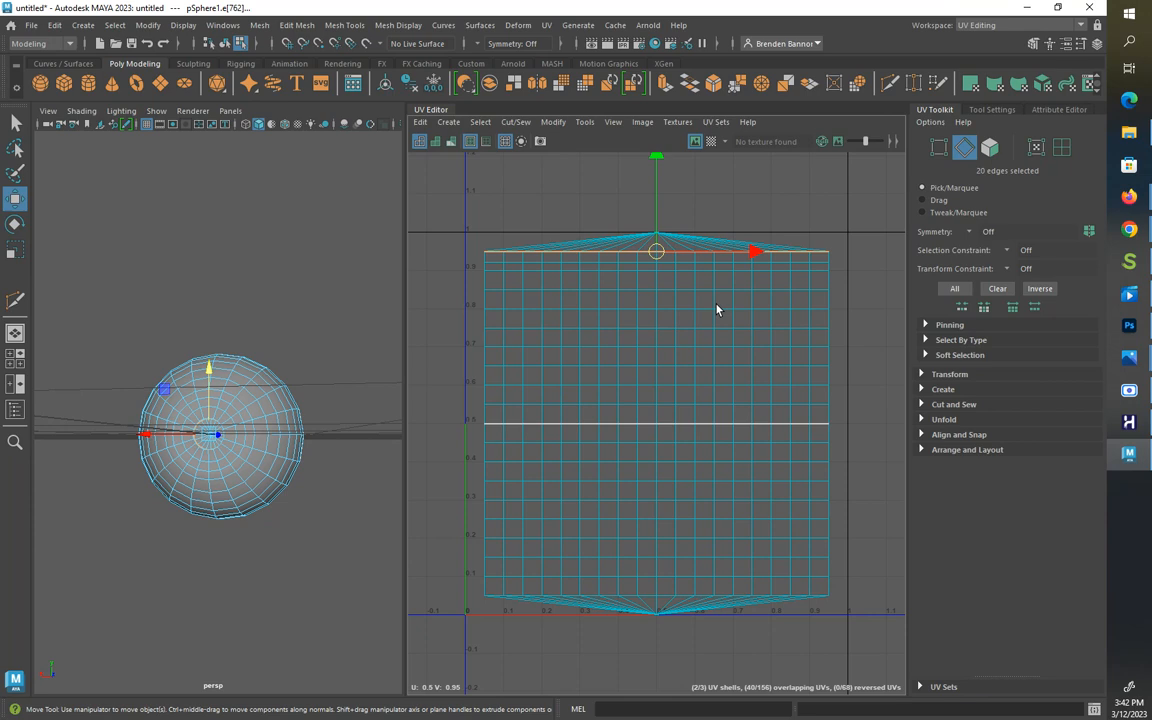
left_click(1062, 148)
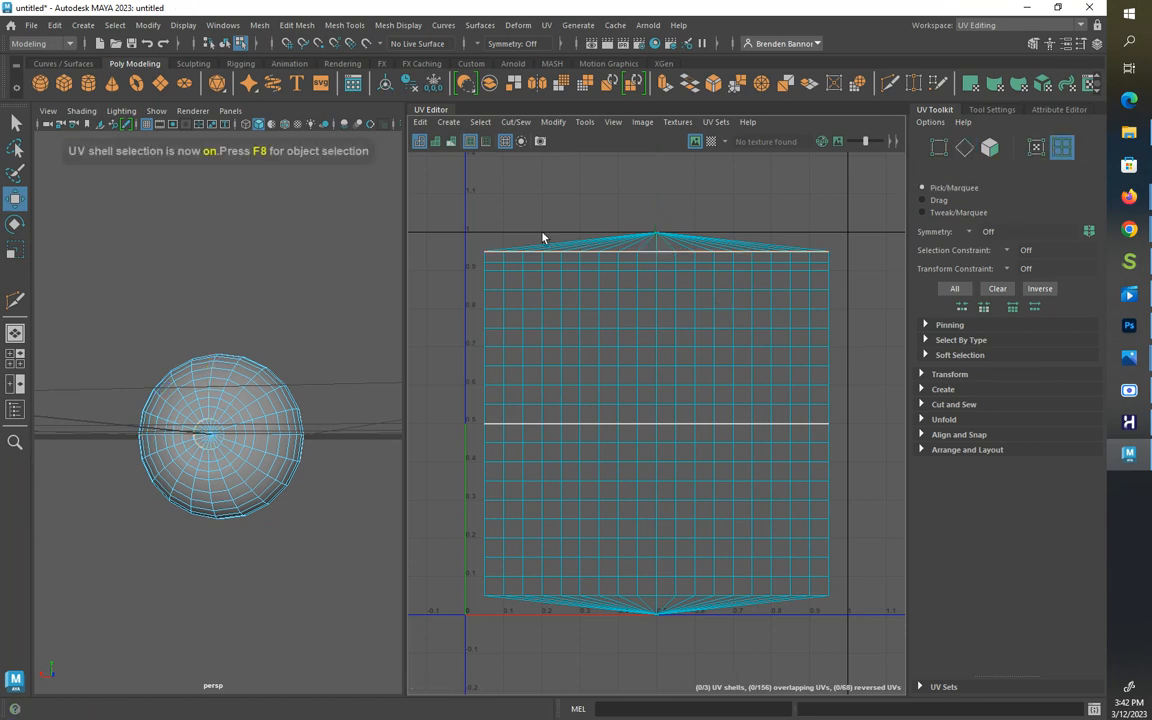
left_click_drag(458, 195, 879, 630)
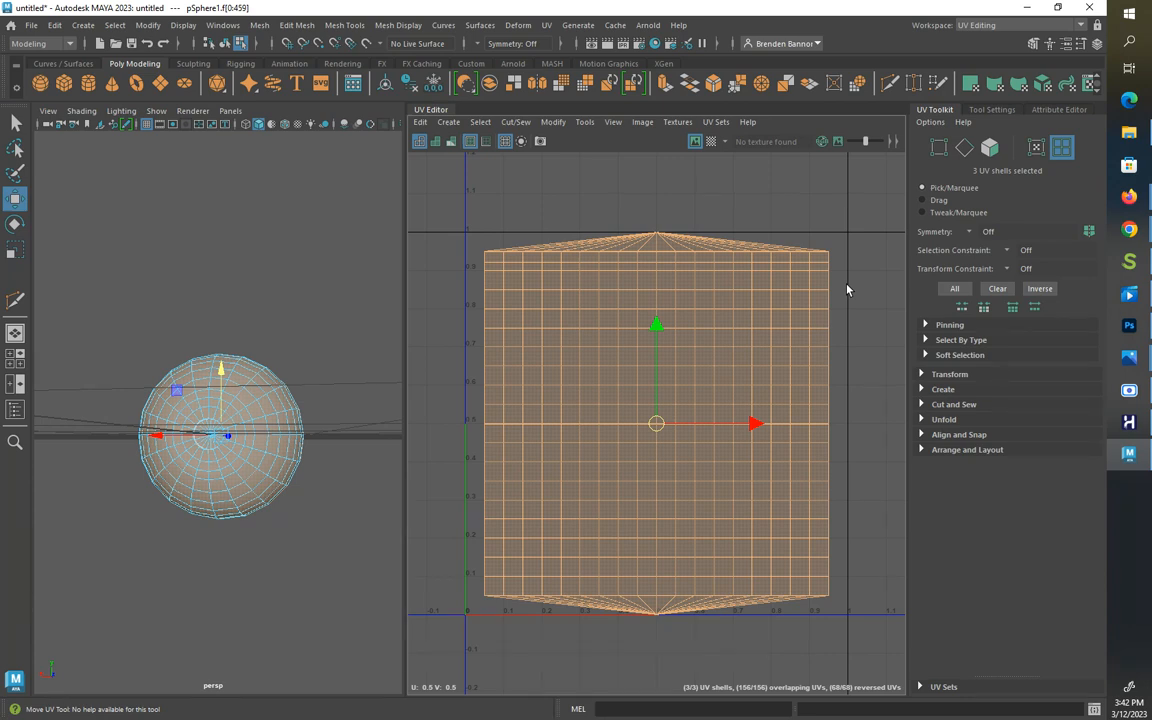
key("ctrl+u")
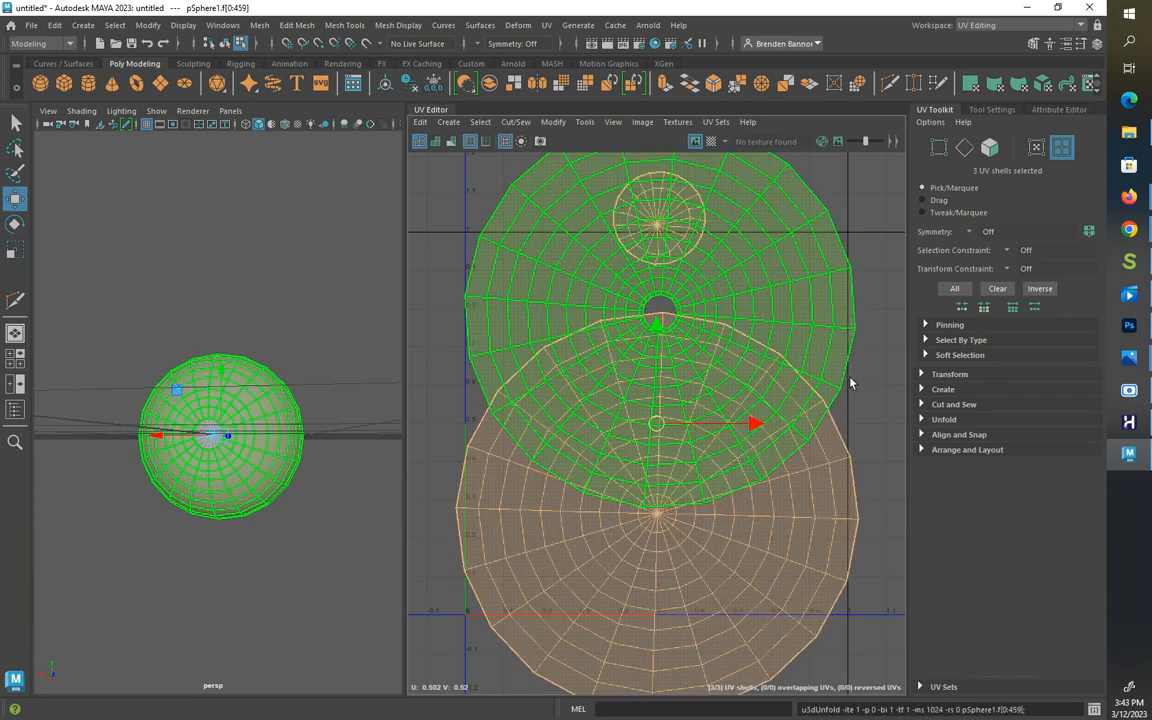
left_click(869, 441)
Step: Move the two large UV shells and the small disc shell apart so that none of them overlap
scroll(854, 414, "down", 5)
scroll(854, 414, "up", 2)
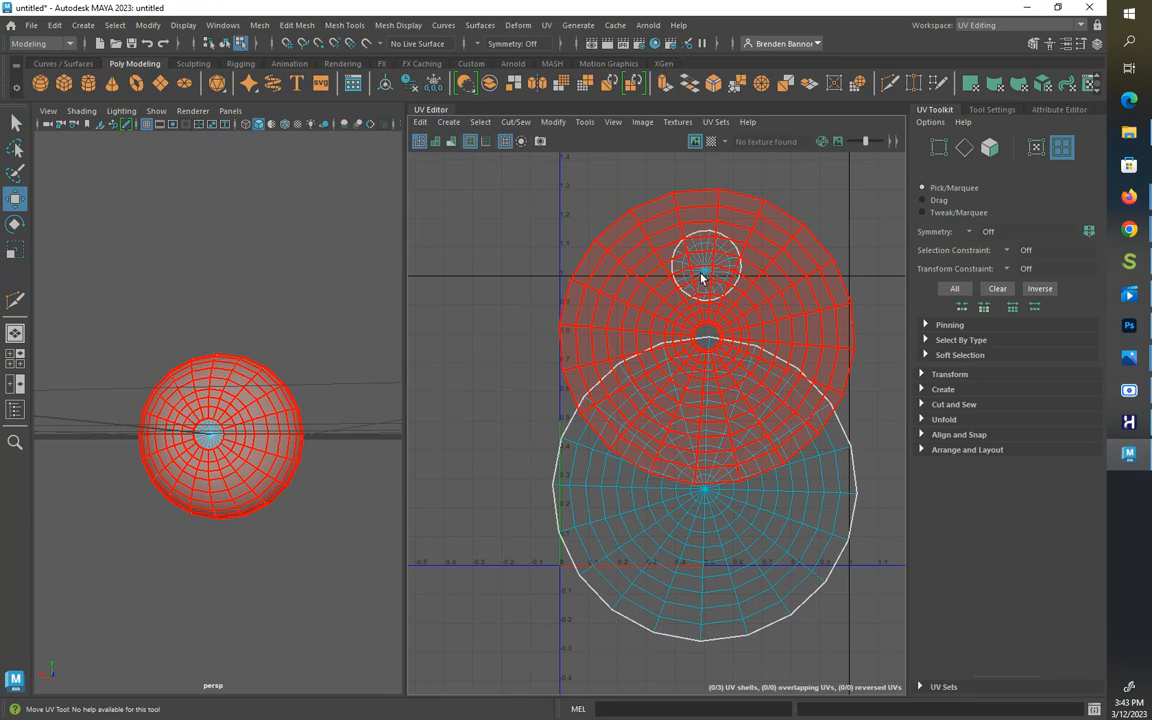
left_click(634, 318)
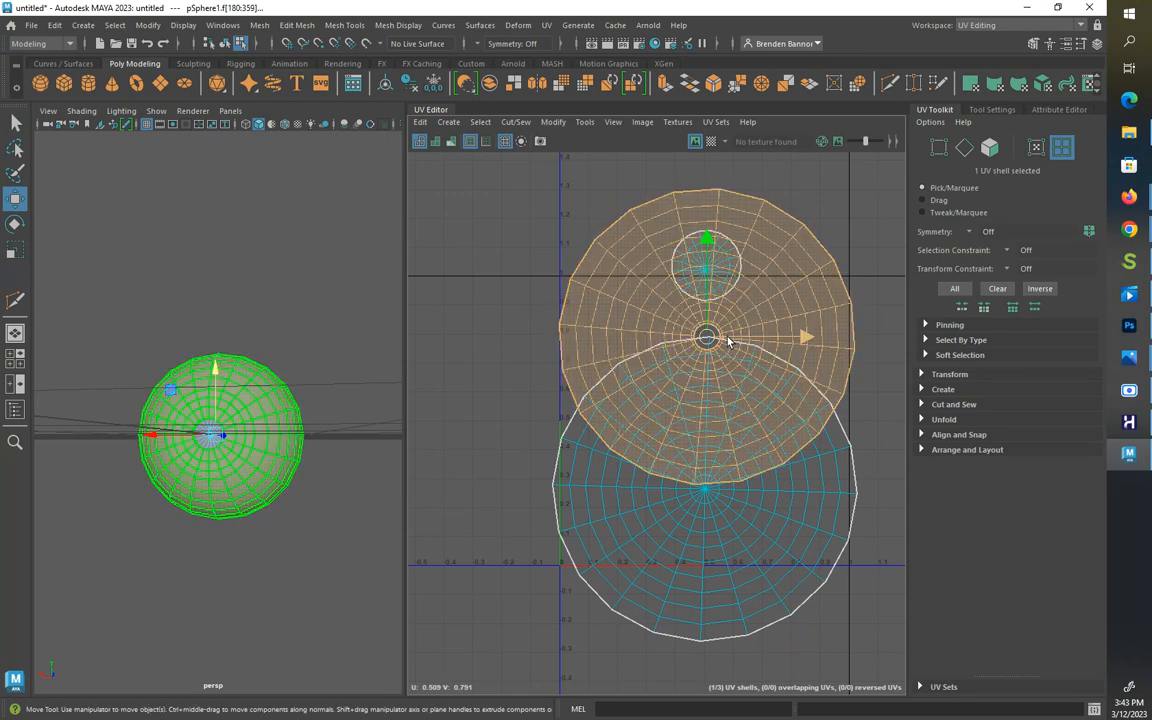
left_click_drag(706, 337, 517, 362)
left_click_drag(248, 534, 212, 552, "alt")
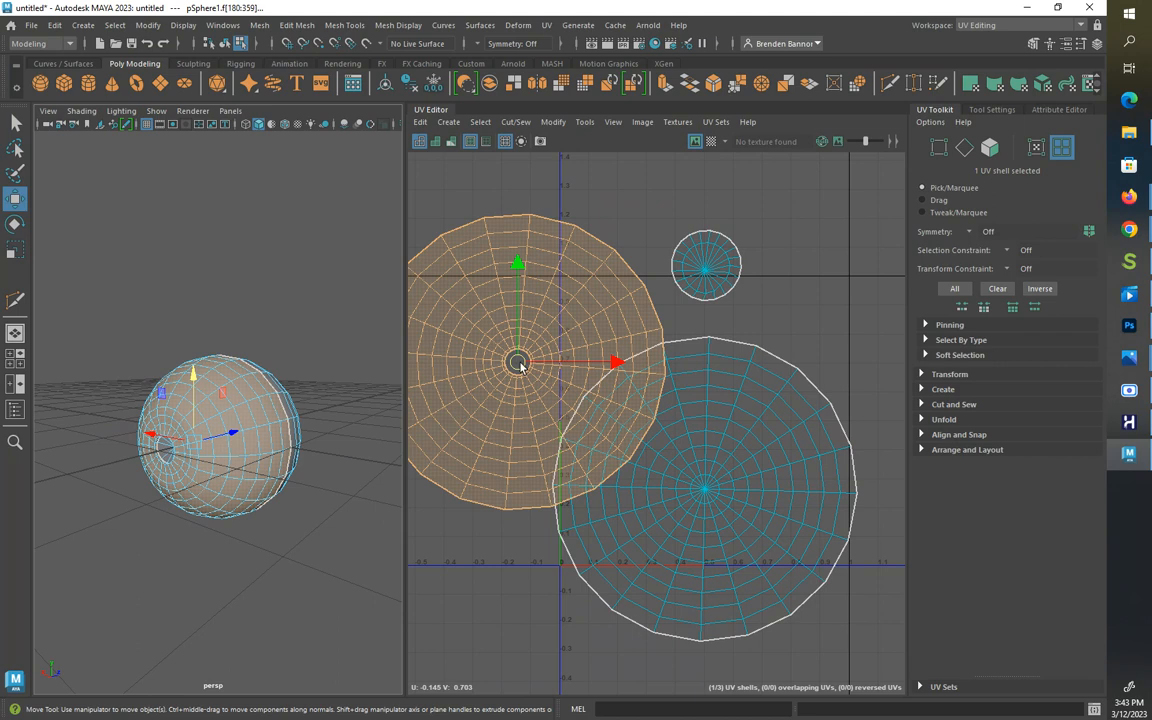
left_click_drag(517, 362, 423, 445)
left_click(688, 480)
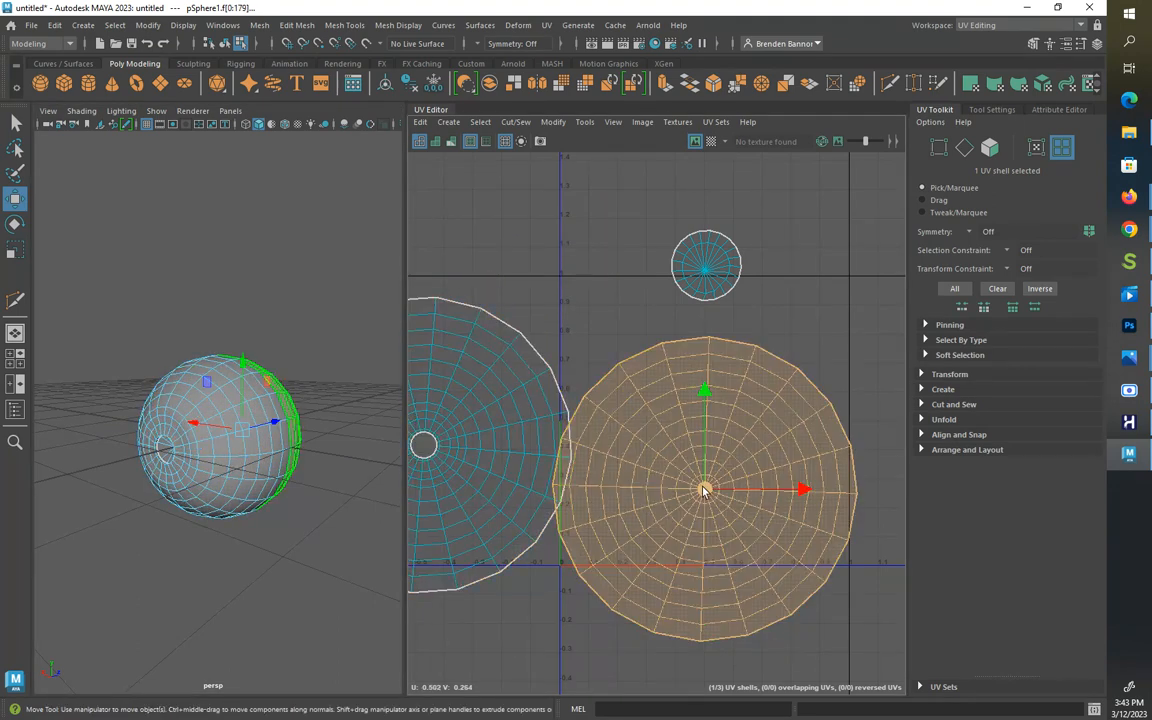
left_click_drag(688, 480, 747, 460)
left_click(706, 279)
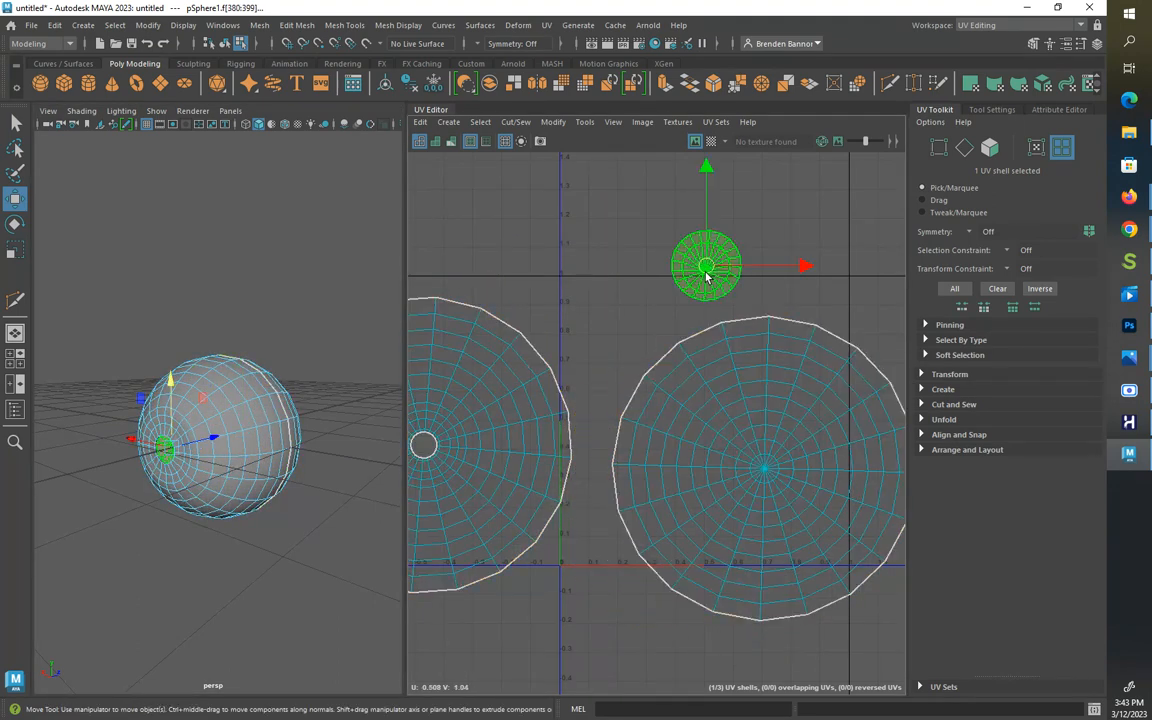
left_click_drag(706, 274, 599, 318)
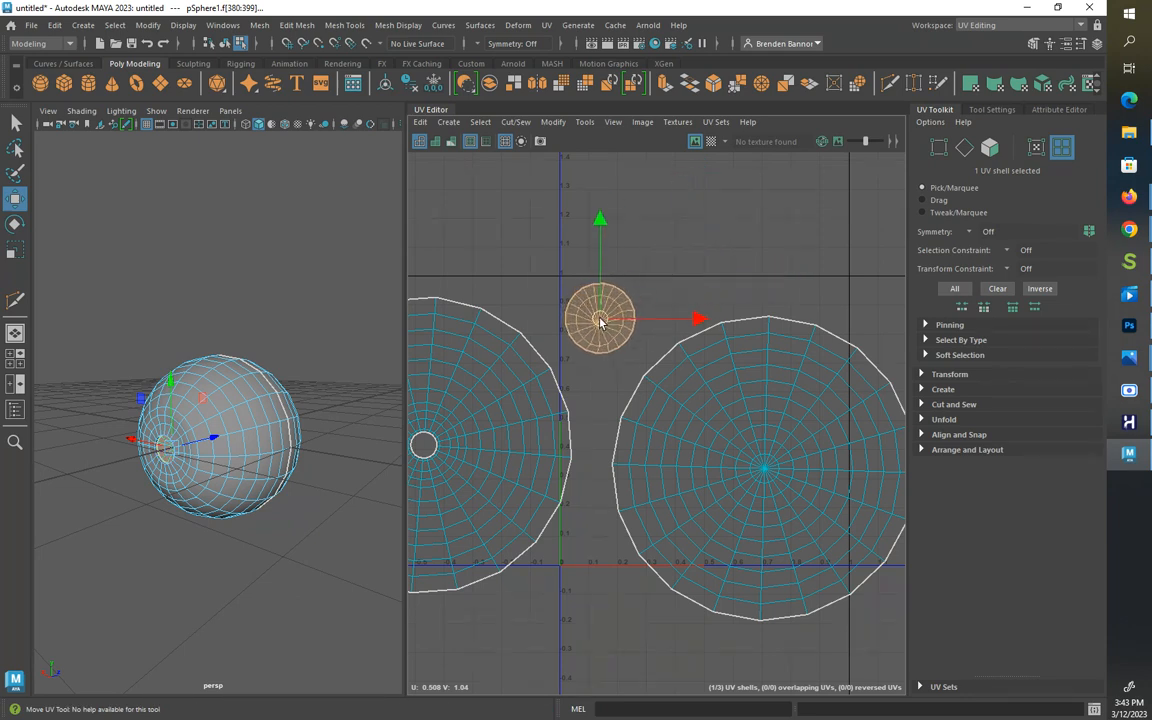
Step: Scale all three UV shells down together and move them towards the 0–1 UV square, aligning their left side with its edge
scroll(596, 385, "down", 1)
middle_click_drag(513, 345, 589, 365, "alt")
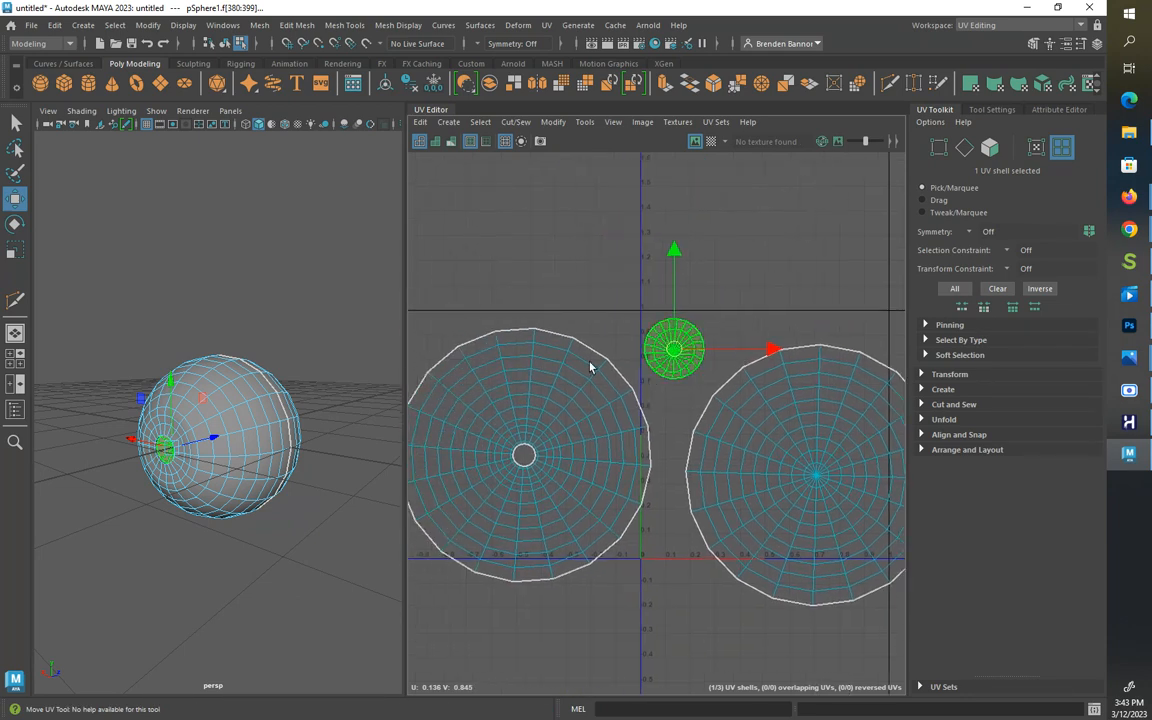
left_click_drag(513, 270, 830, 563)
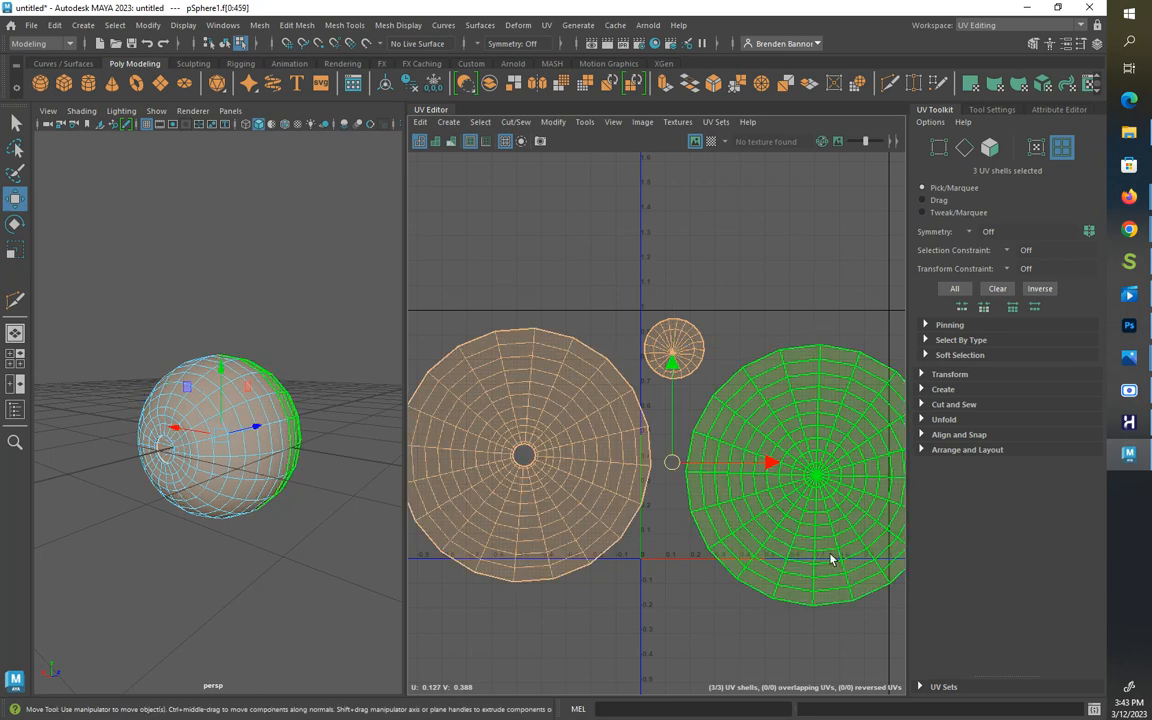
key("e")
key("r")
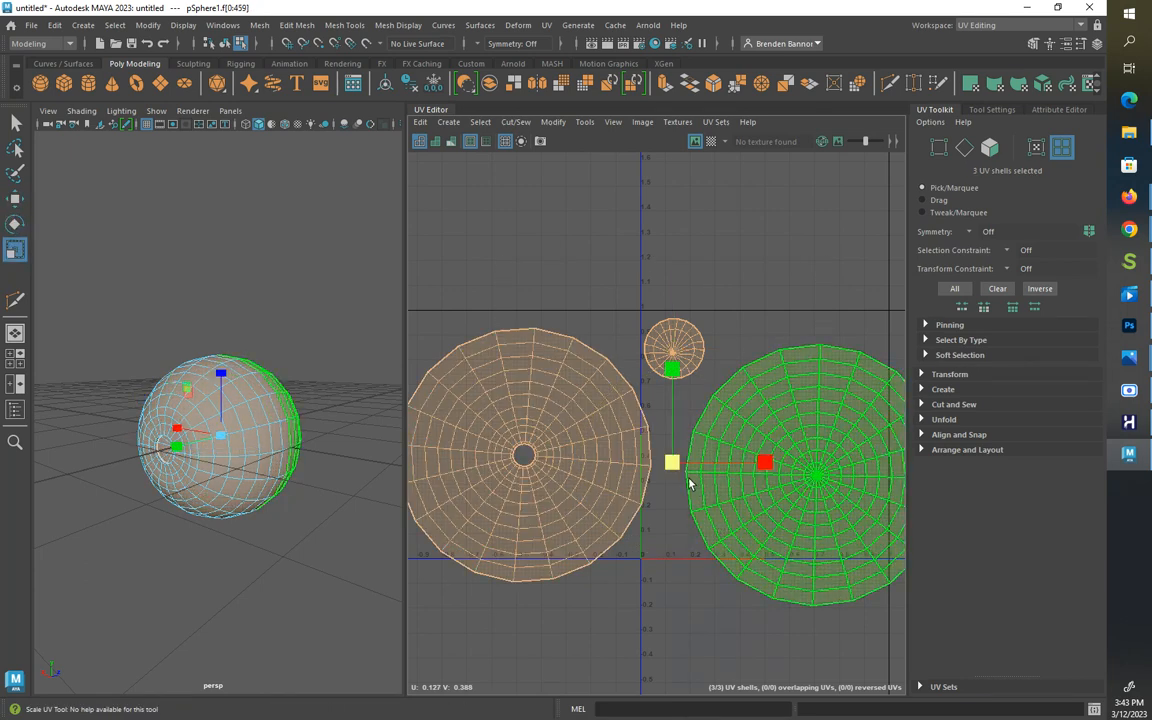
left_click_drag(671, 463, 740, 458)
key("w")
middle_click_drag(740, 458, 598, 500, "alt")
left_click_drag(597, 499, 652, 433)
left_click(650, 524)
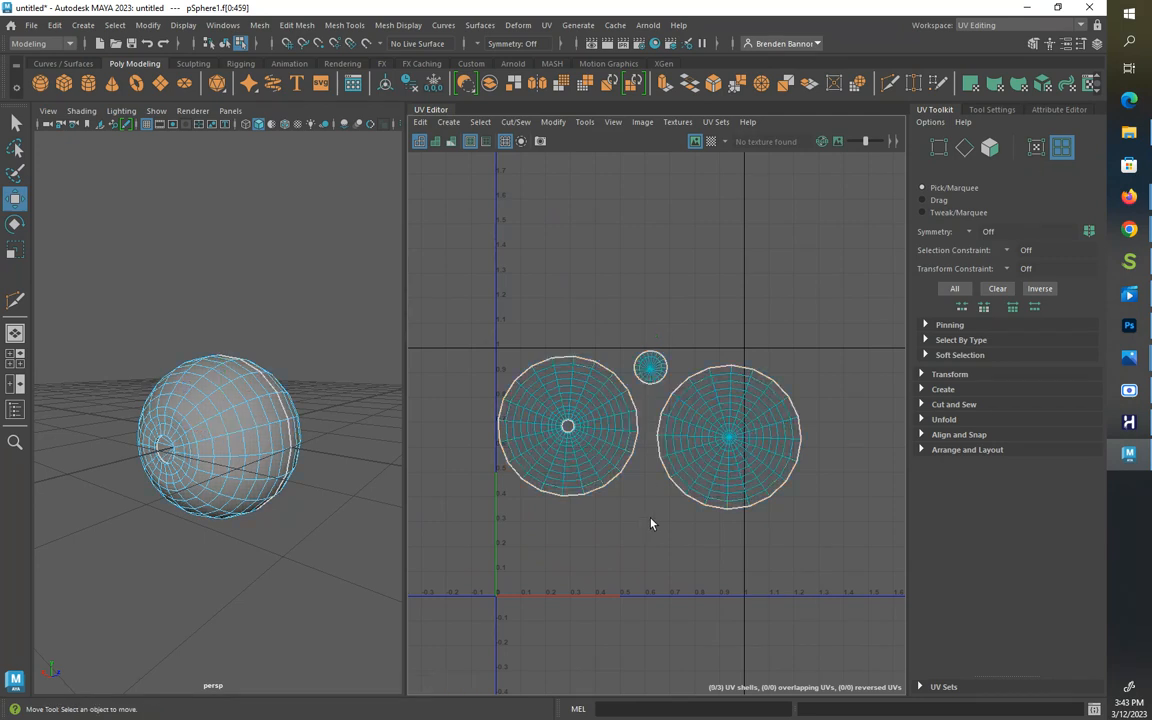
Step: Move the solid large shell to the lower right of the UV square and the small disc shell into the gap above it
left_click(730, 437)
left_click_drag(730, 437, 672, 537)
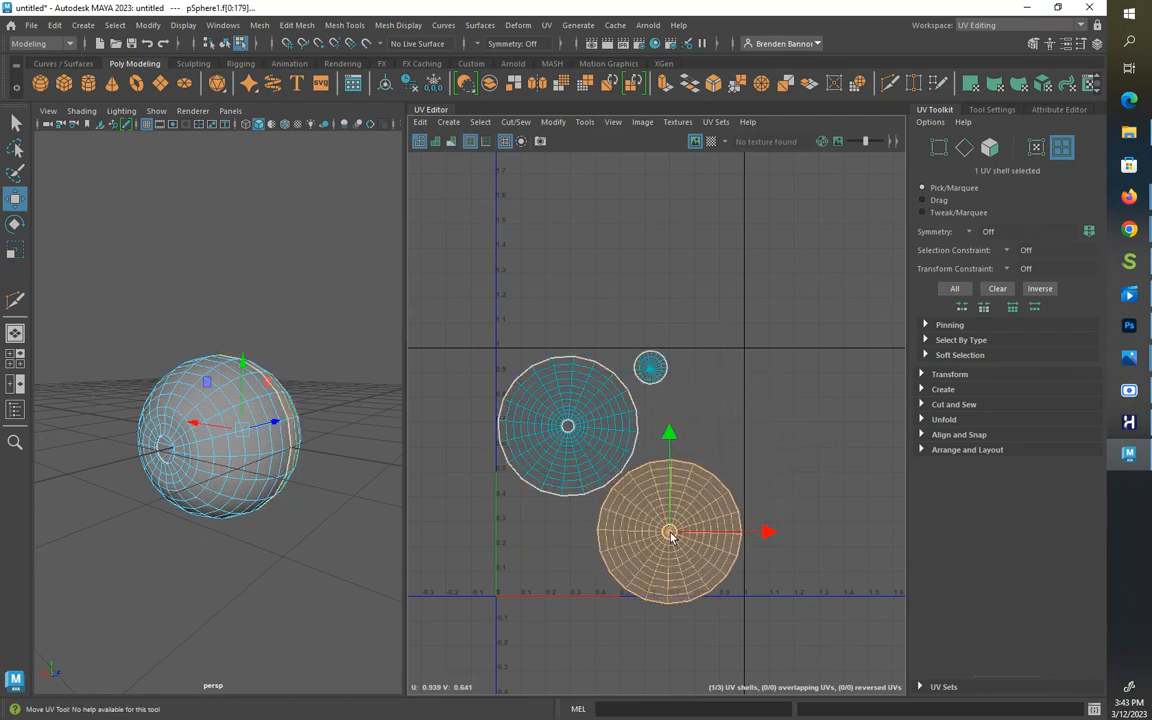
left_click(668, 388)
left_click(652, 368)
left_click_drag(652, 368, 662, 395)
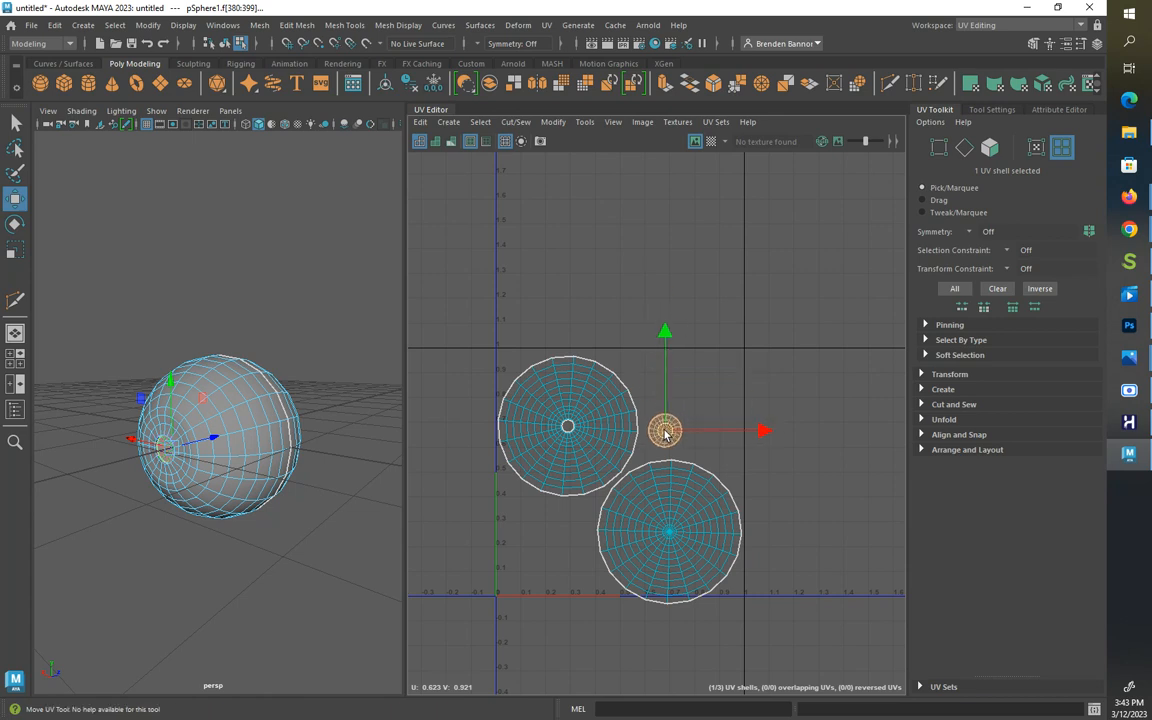
Step: Scale all three UV shells down slightly together so they fit inside the 0–1 UV square, and clear the selection
left_click_drag(517, 331, 675, 551)
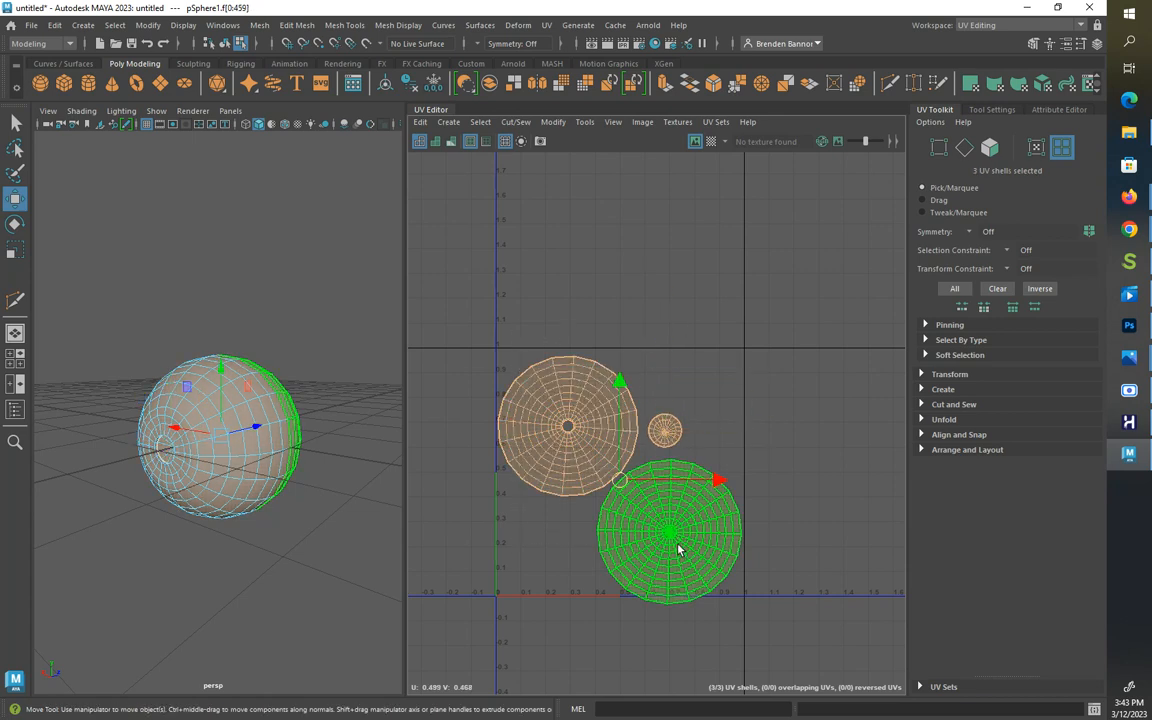
key("r")
left_click_drag(620, 481, 617, 481)
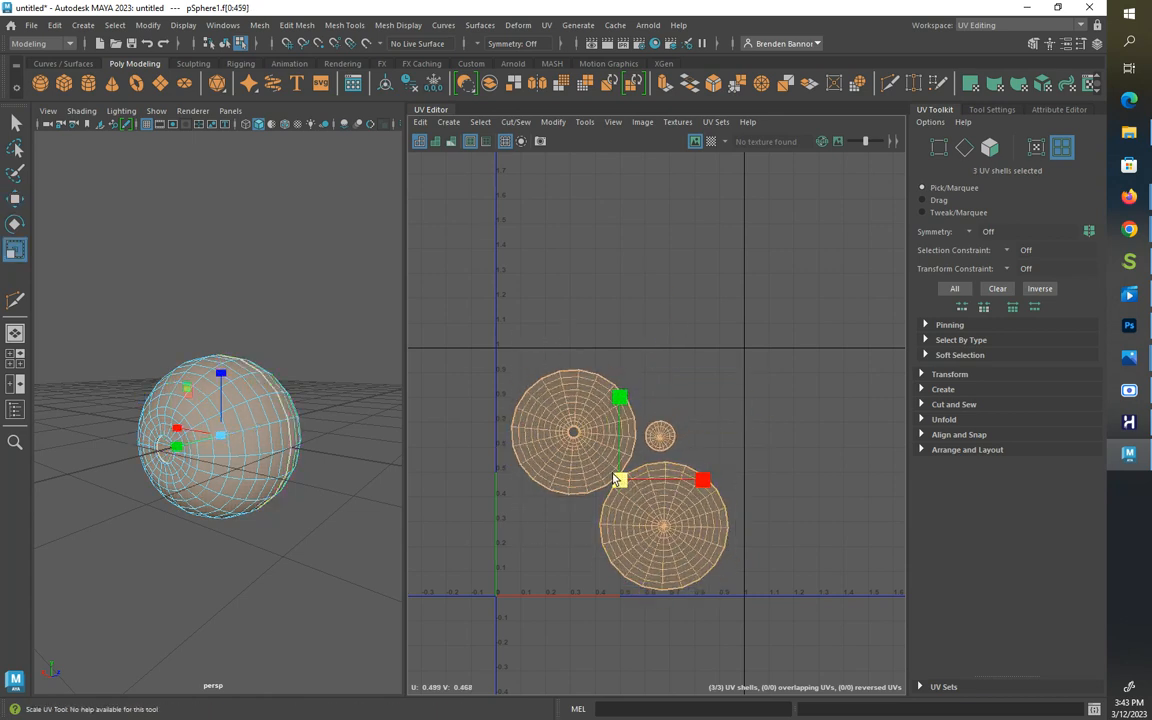
left_click(727, 399)
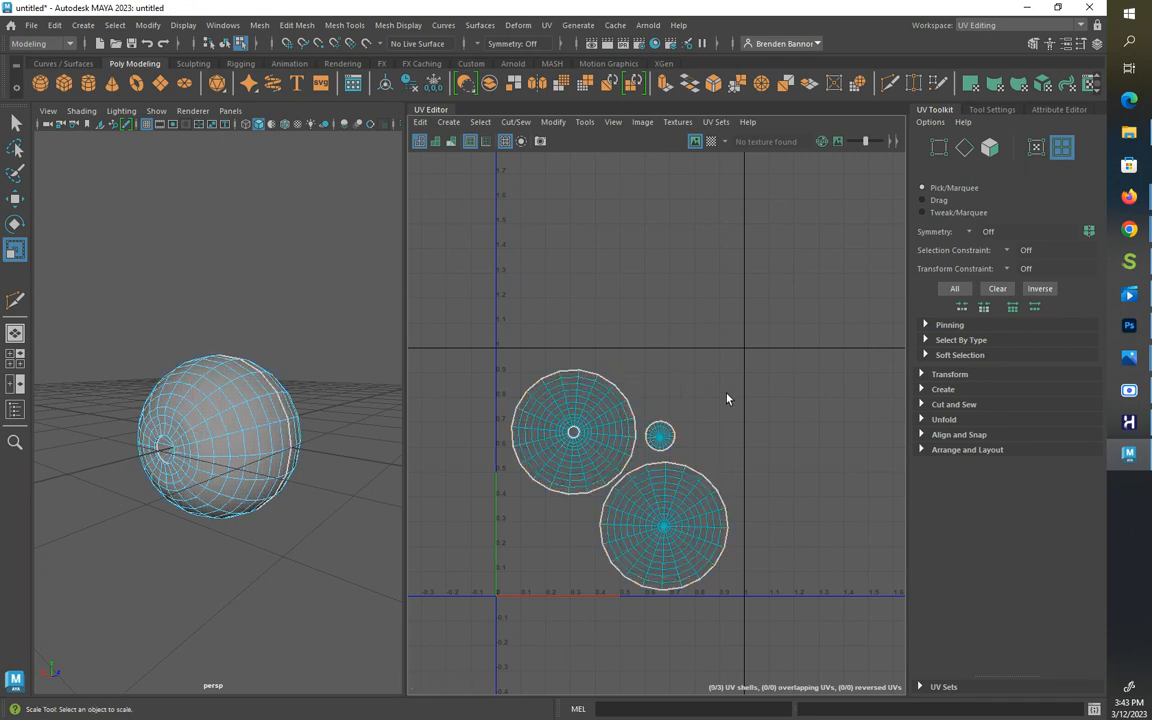
Step: Start saving the scene and browse to the school (teaching) folder inside the backup folder on the D: drive
left_click(31, 25)
left_click(53, 84)
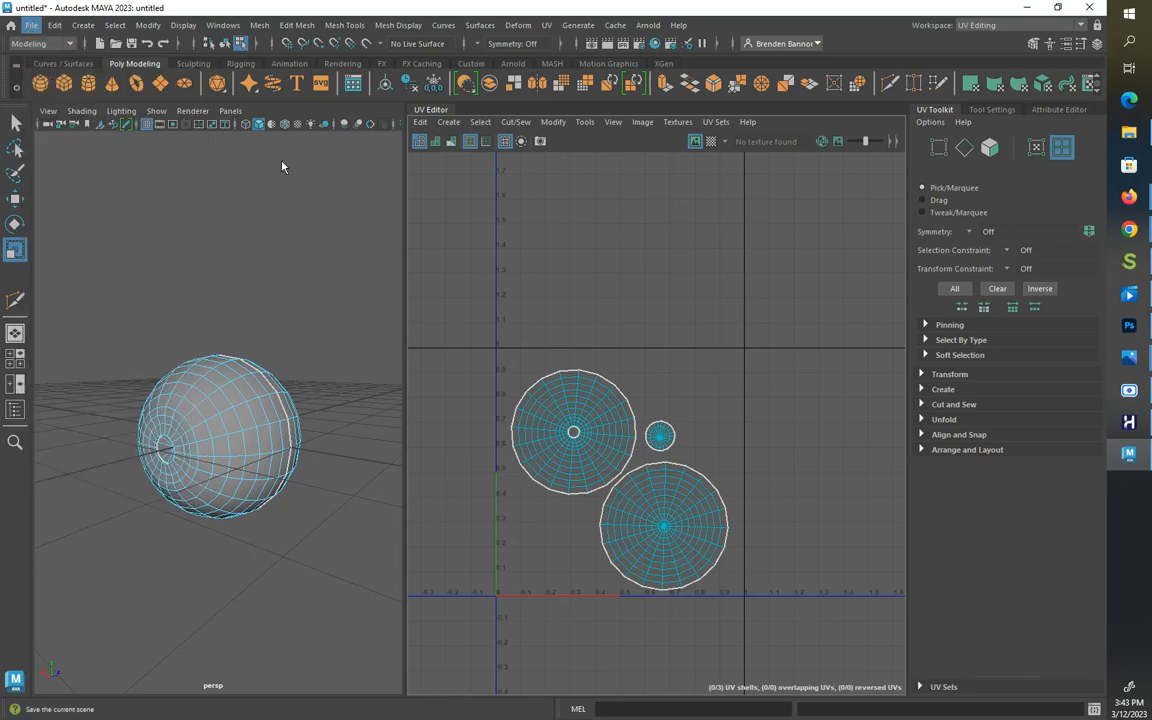
left_click_drag(470, 177, 447, 367)
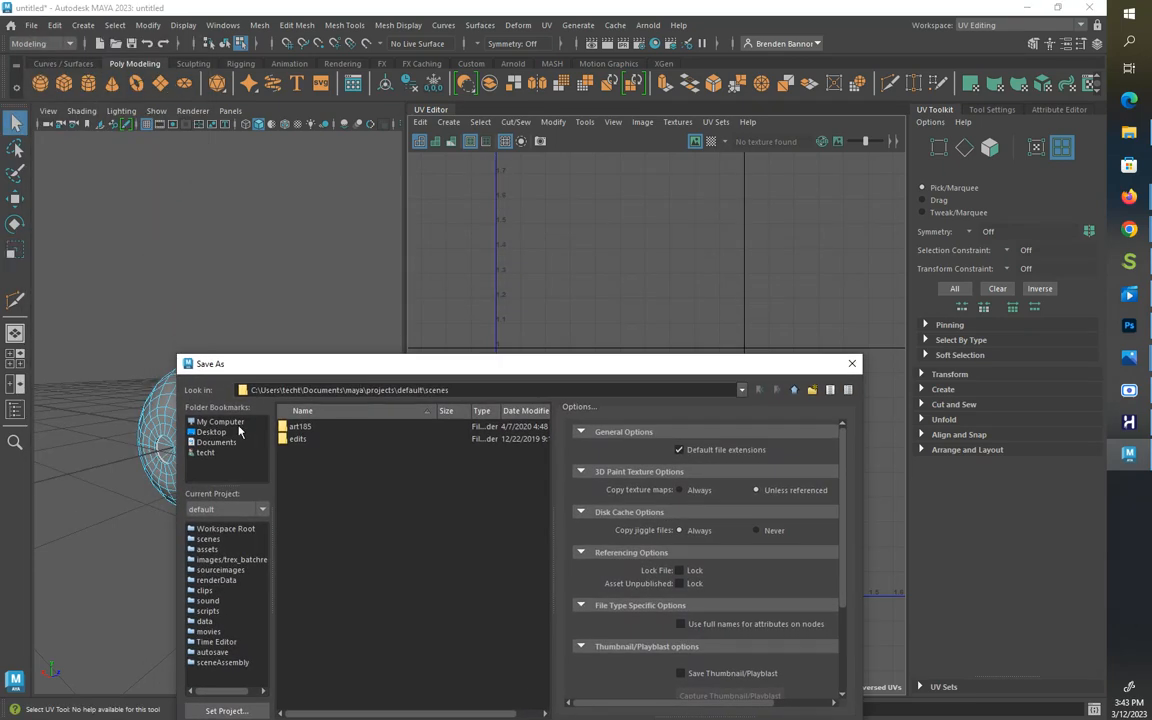
left_click(216, 442)
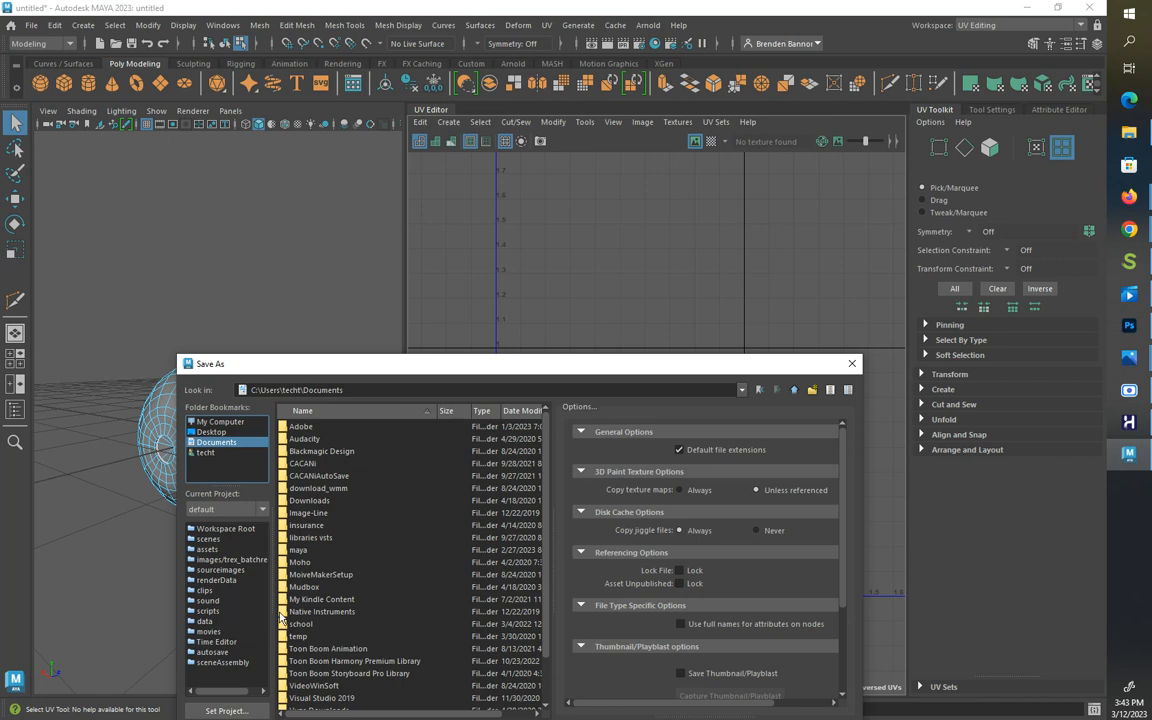
left_click(220, 422)
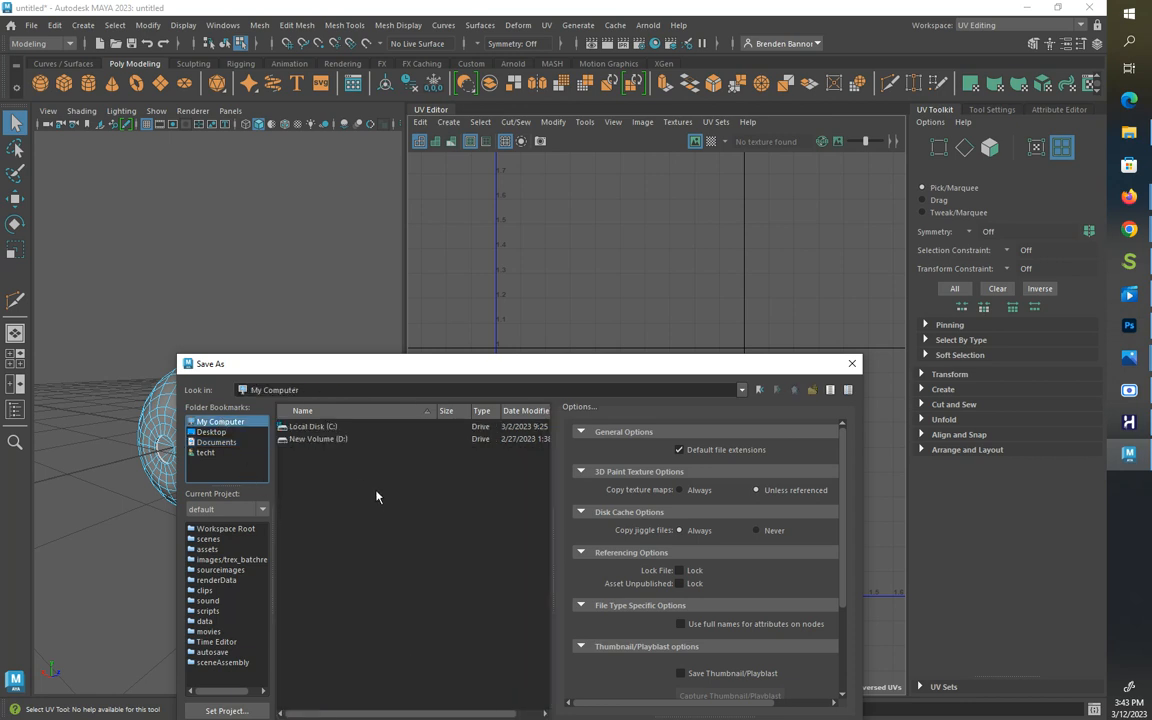
double_click(319, 440)
double_click(318, 427)
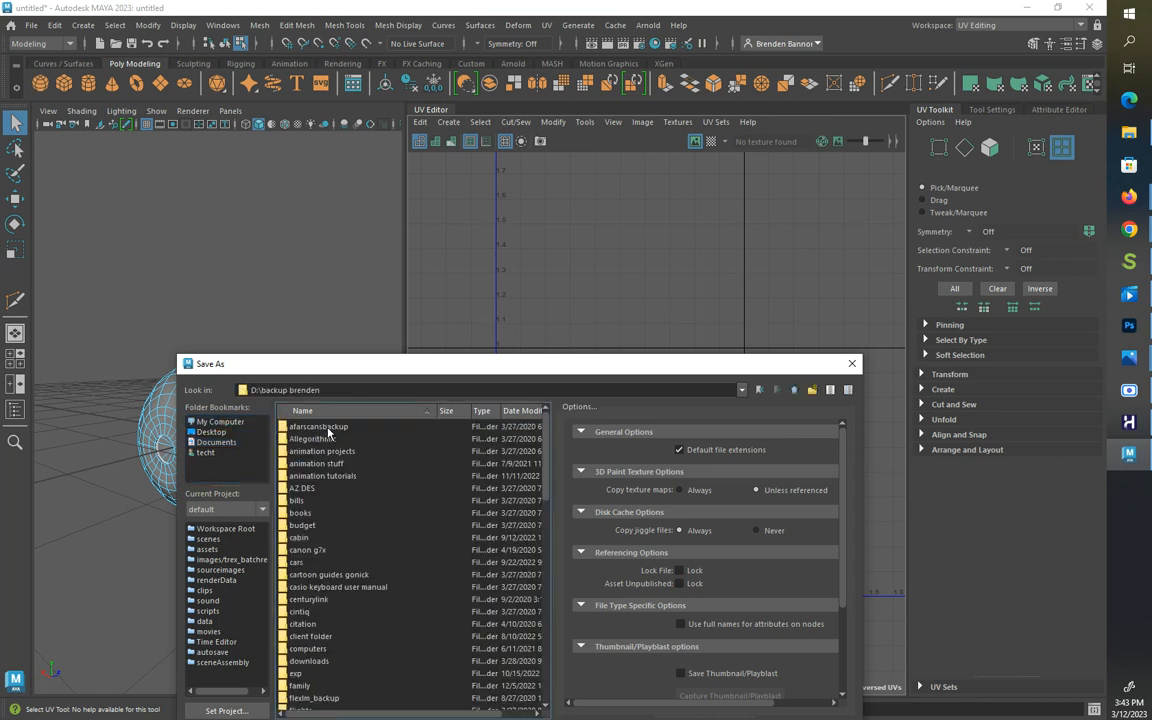
scroll(358, 535, "down", 15)
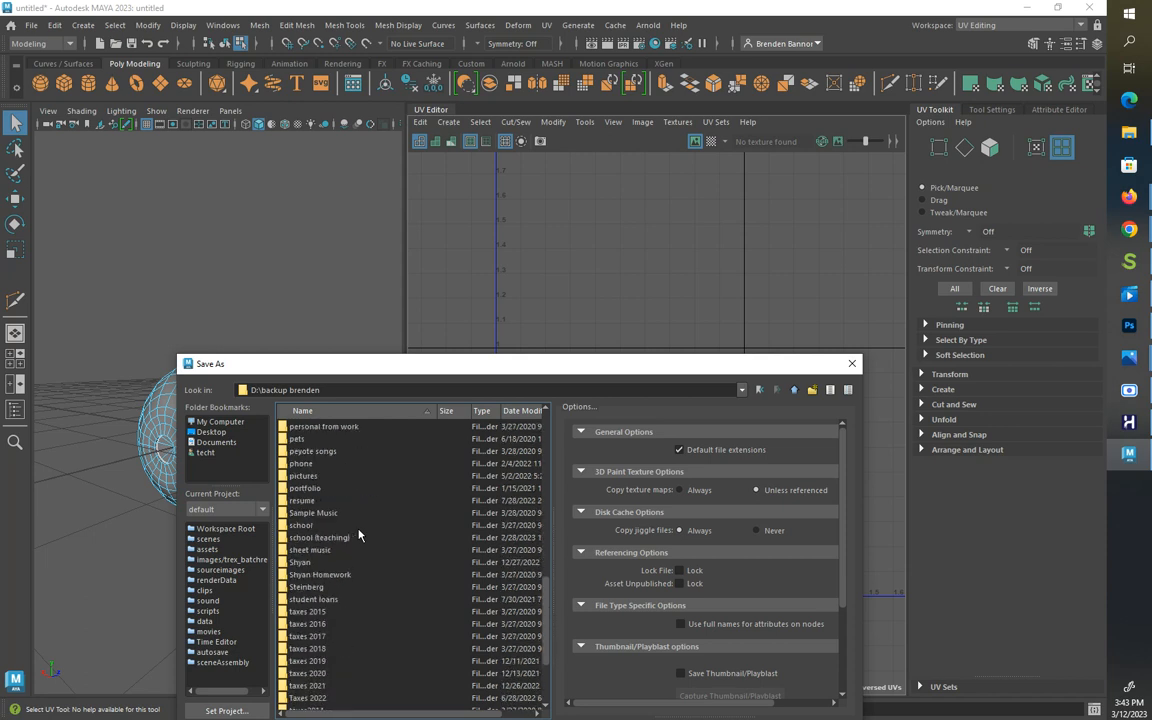
double_click(318, 537)
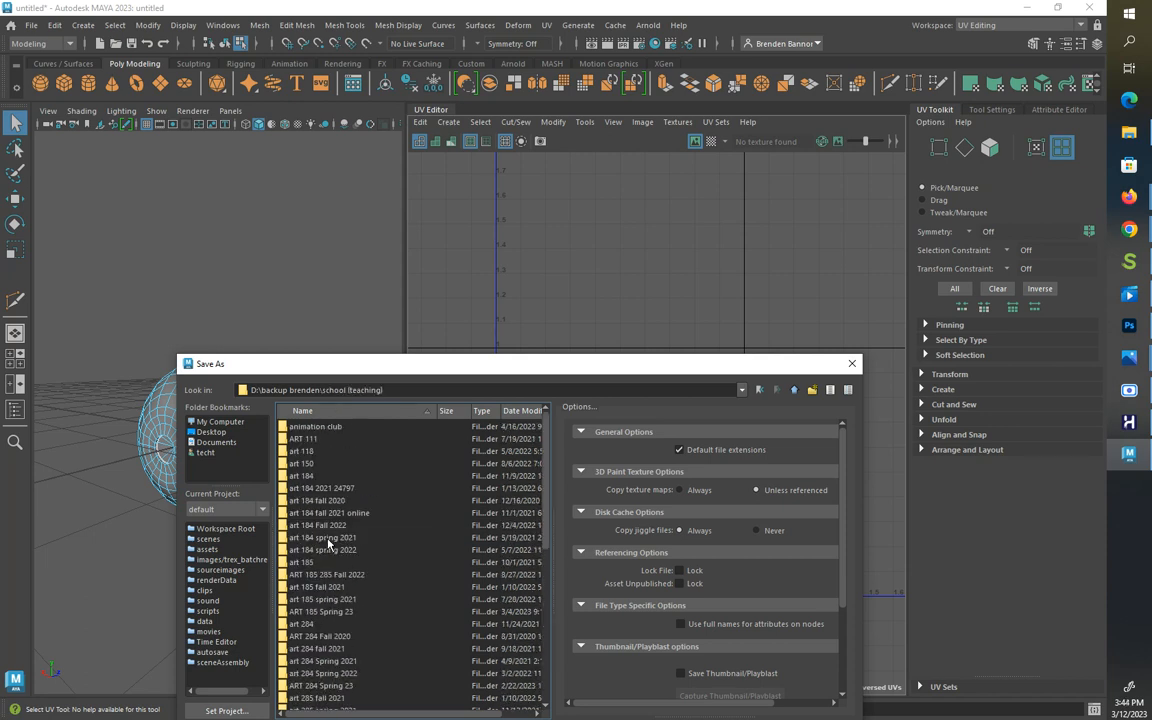
scroll(360, 546, "down", 2)
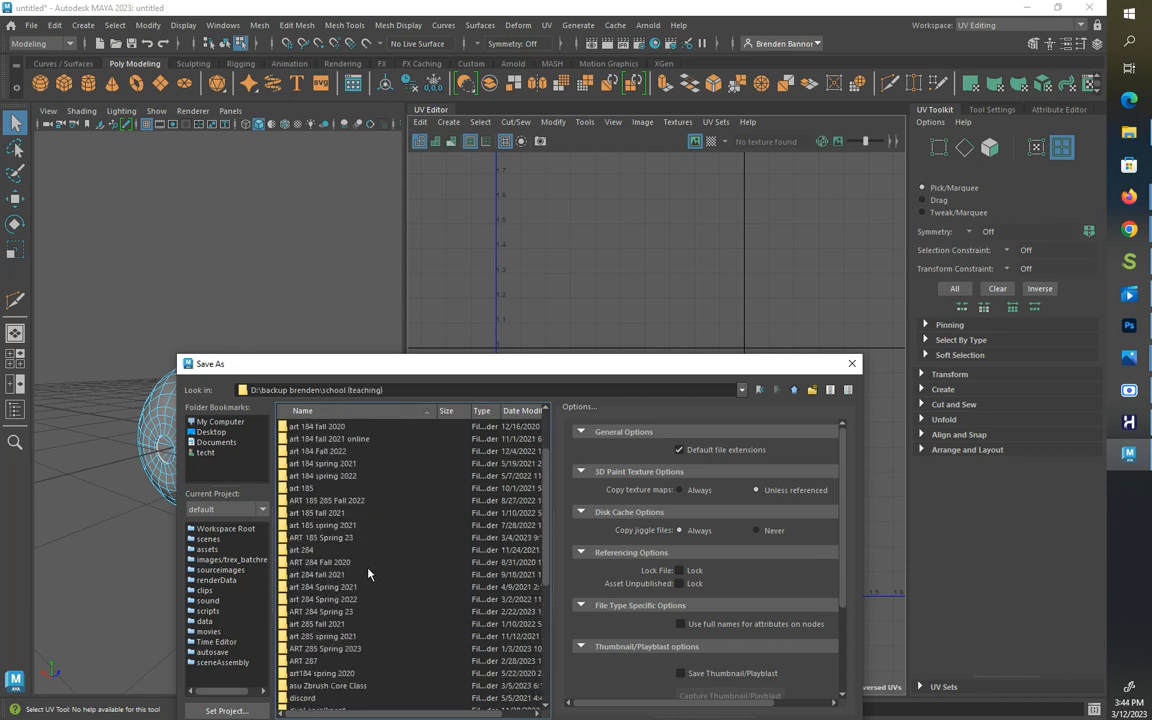
double_click(322, 637)
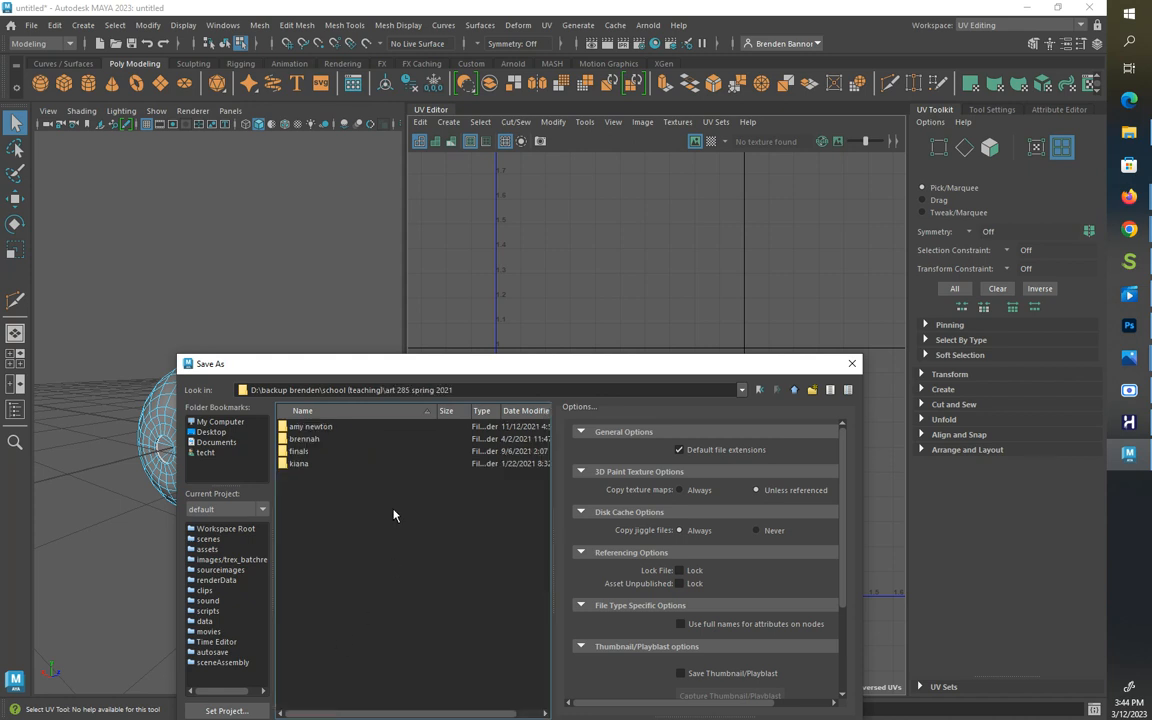
left_click(796, 389)
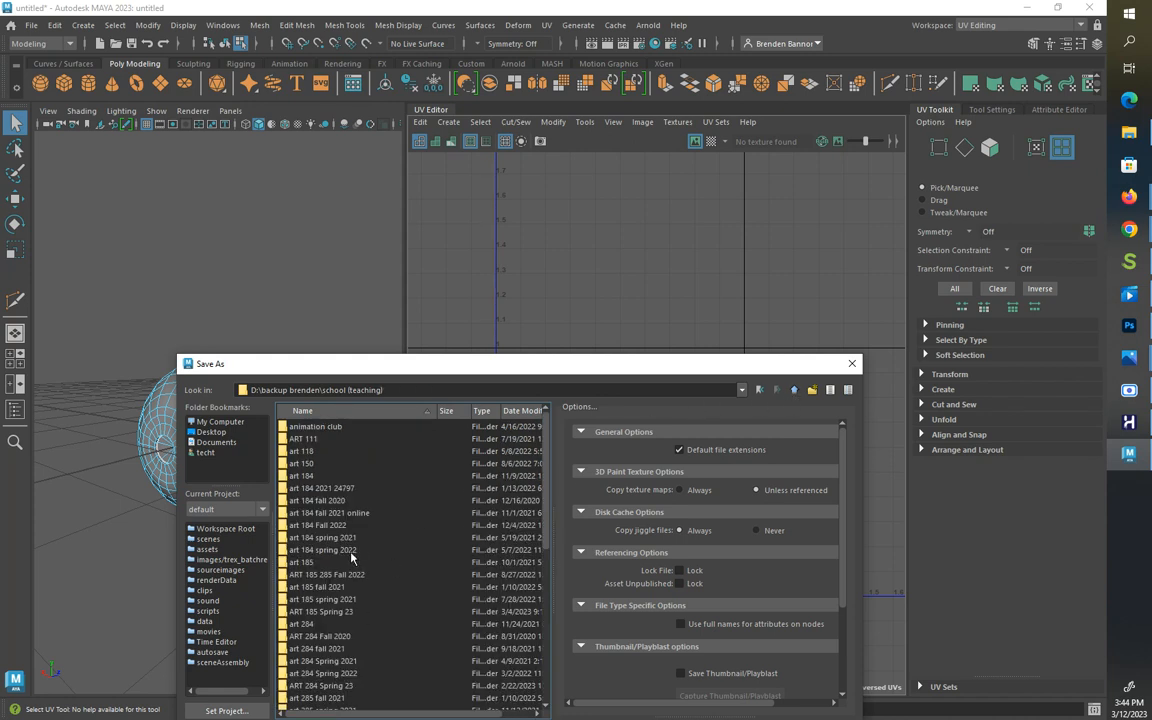
scroll(336, 636, "down", 4)
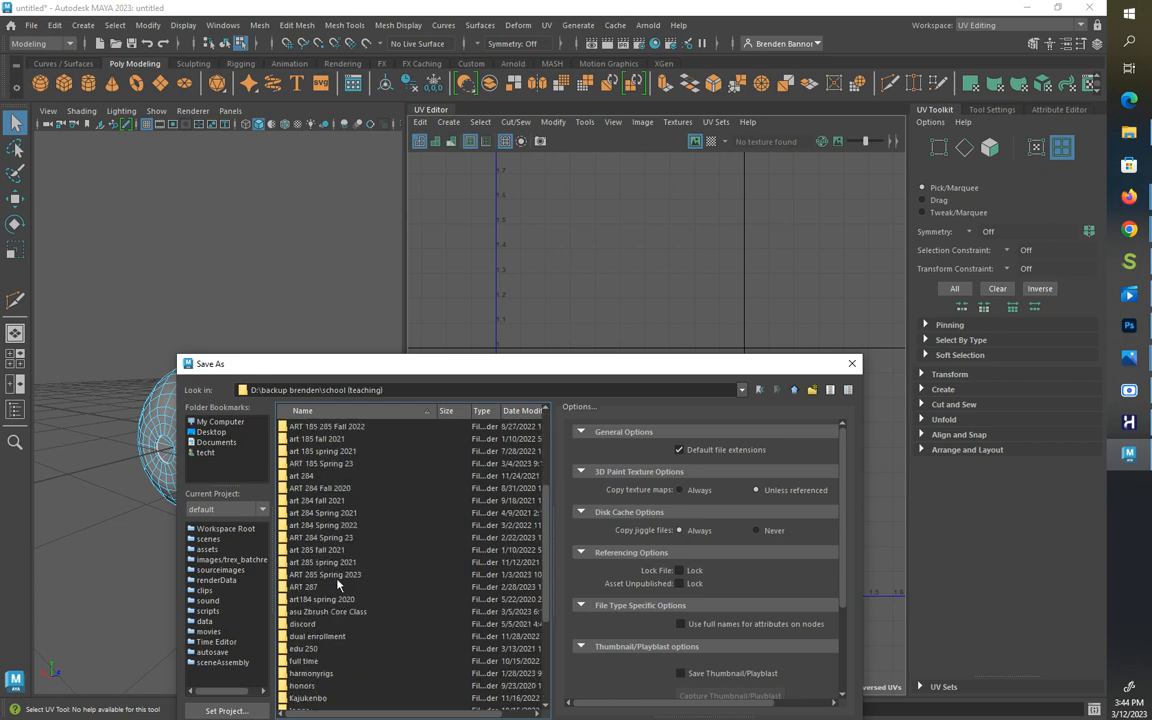
double_click(312, 574)
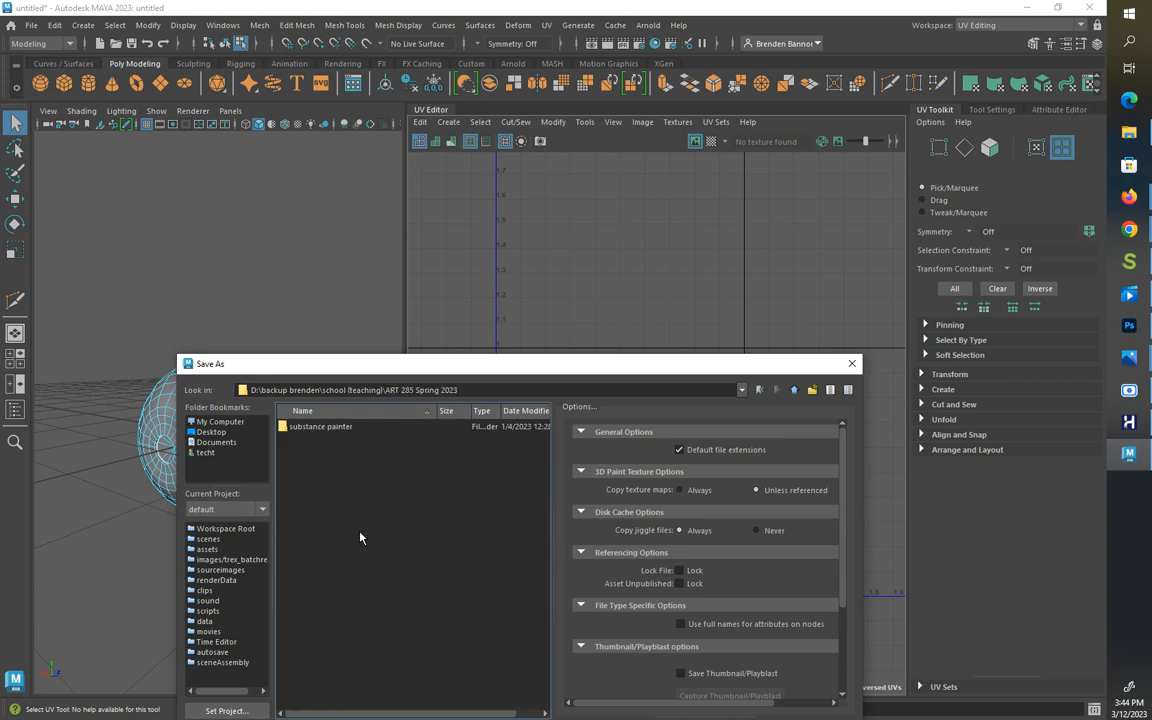
left_click(795, 389)
Step: Open the ART 285 Spring 2023 folder, create a new folder named eyes in it and open that folder
scroll(393, 586, "down", 5)
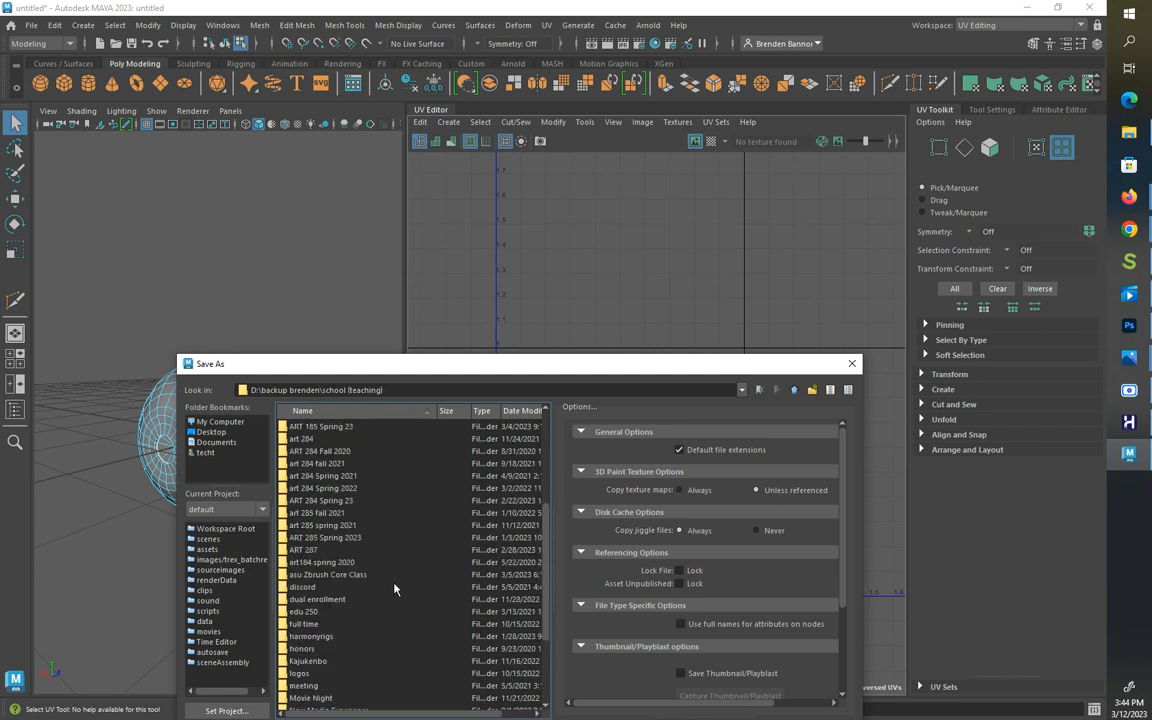
double_click(340, 537)
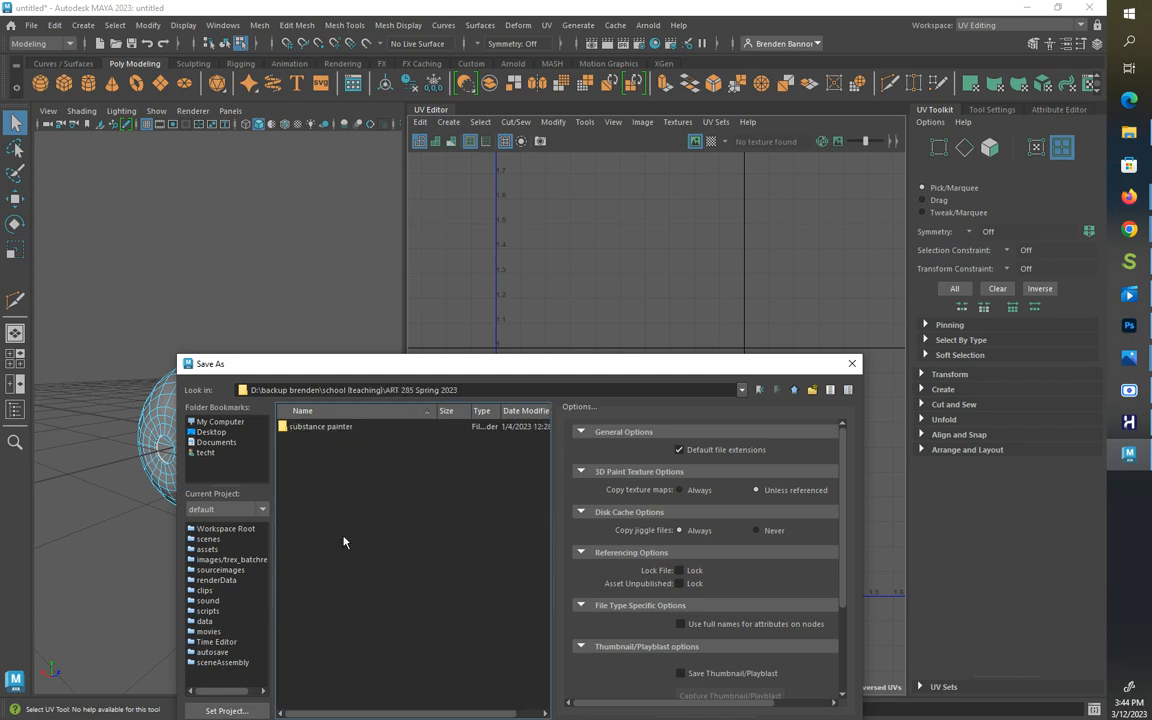
left_click(811, 390)
type("eyes")
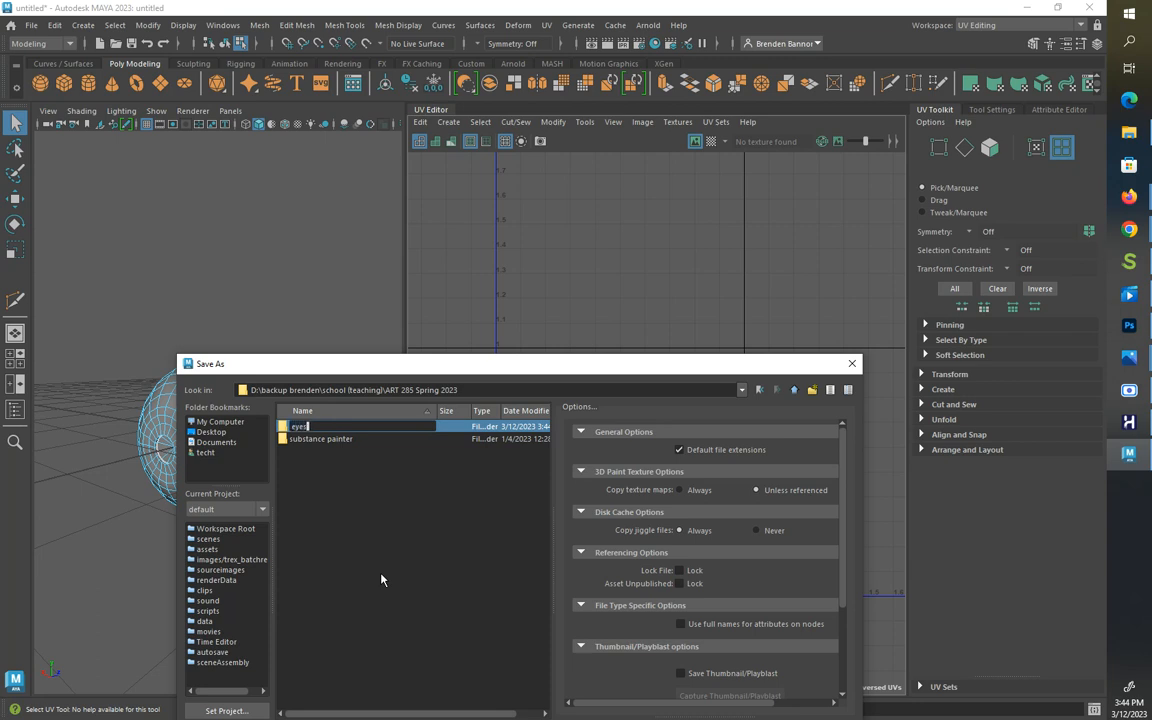
key("Return")
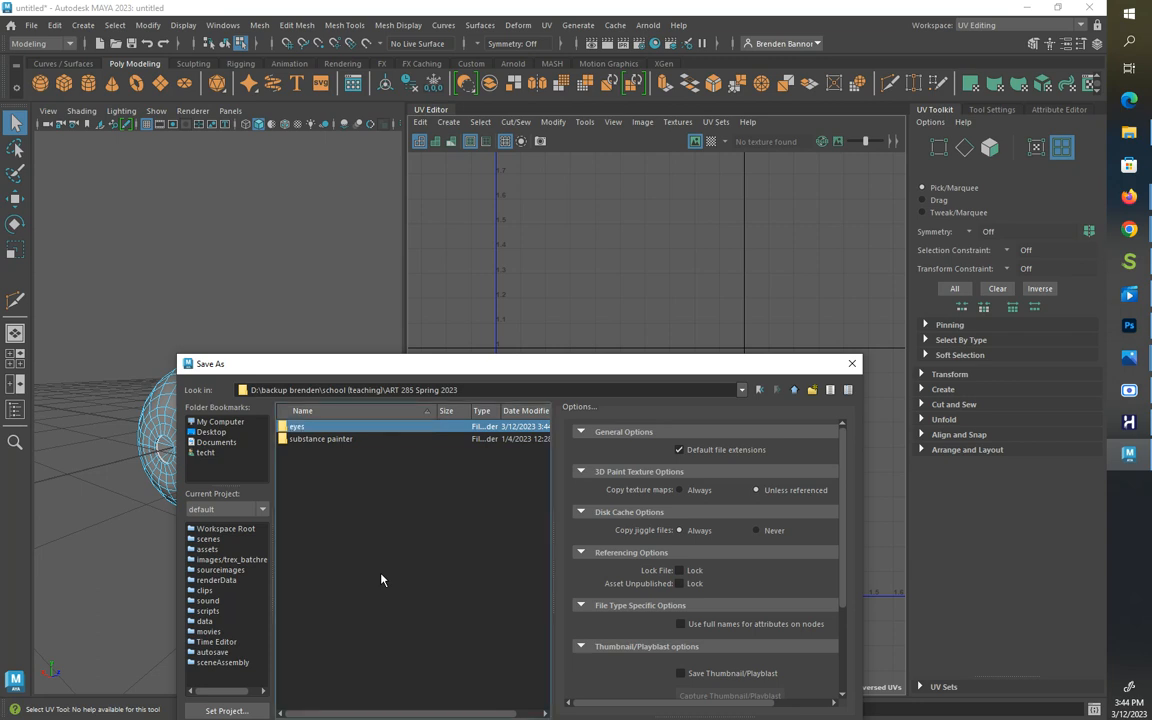
double_click(296, 427)
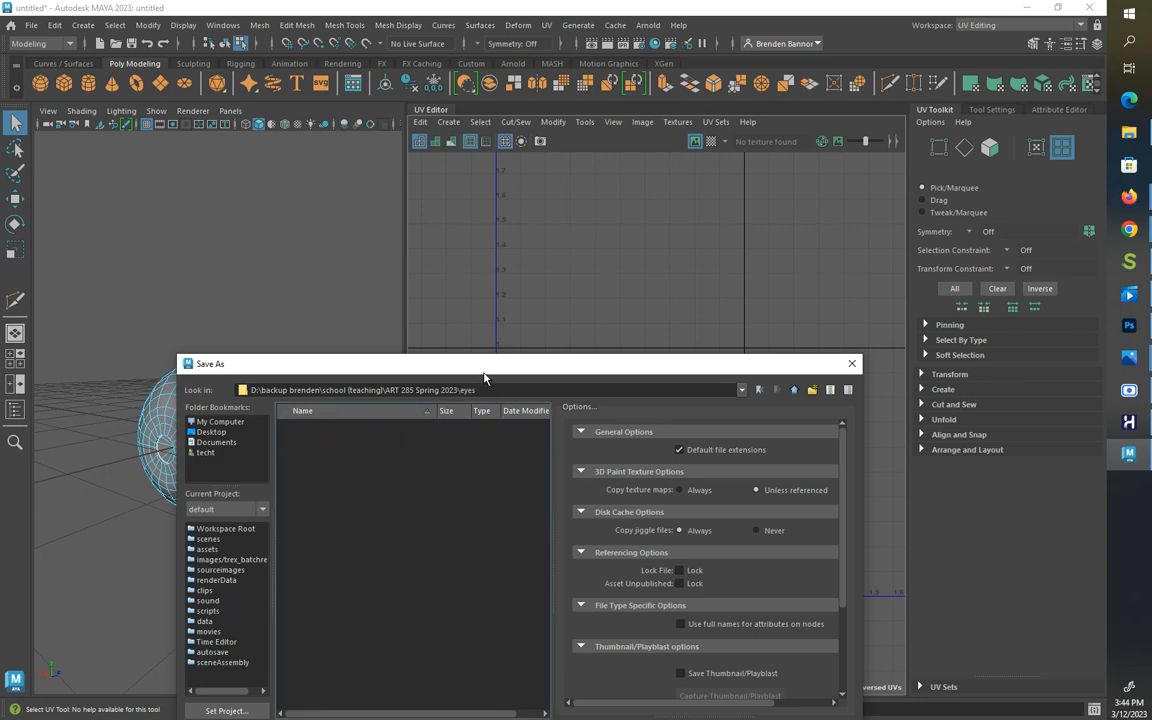
Step: Save the scene under the name eye as a Maya ASCII file in the eyes folder
left_click_drag(440, 238, 441, 212)
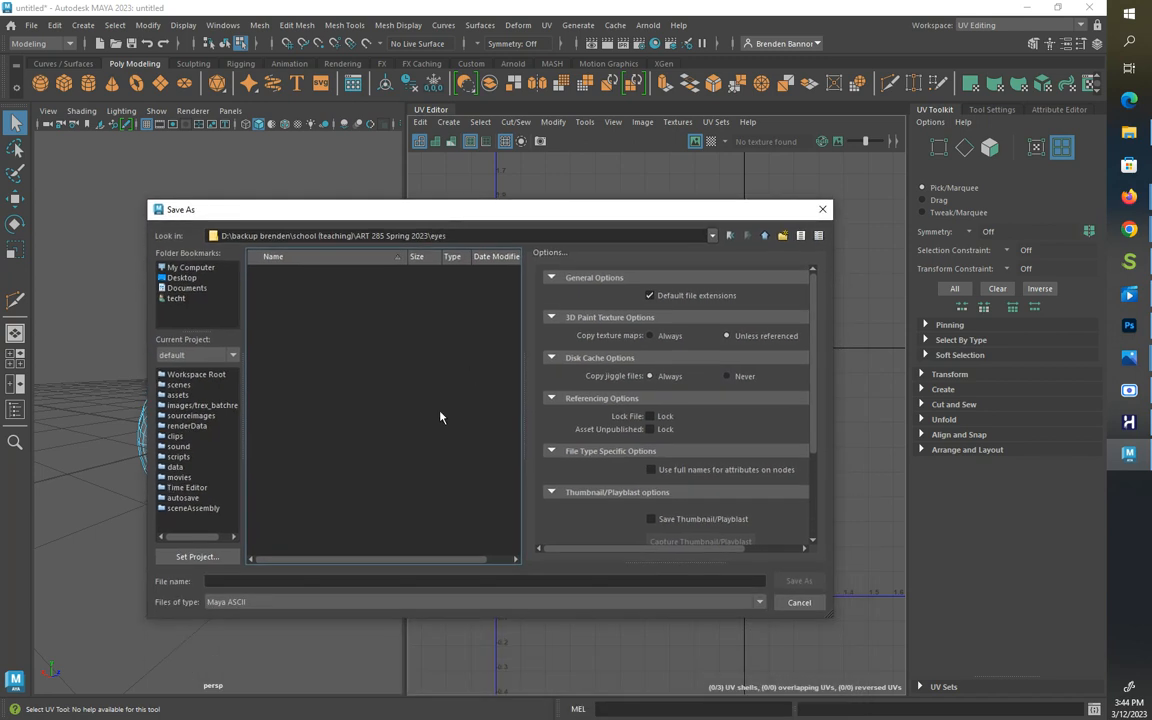
left_click(223, 582)
type("eyes")
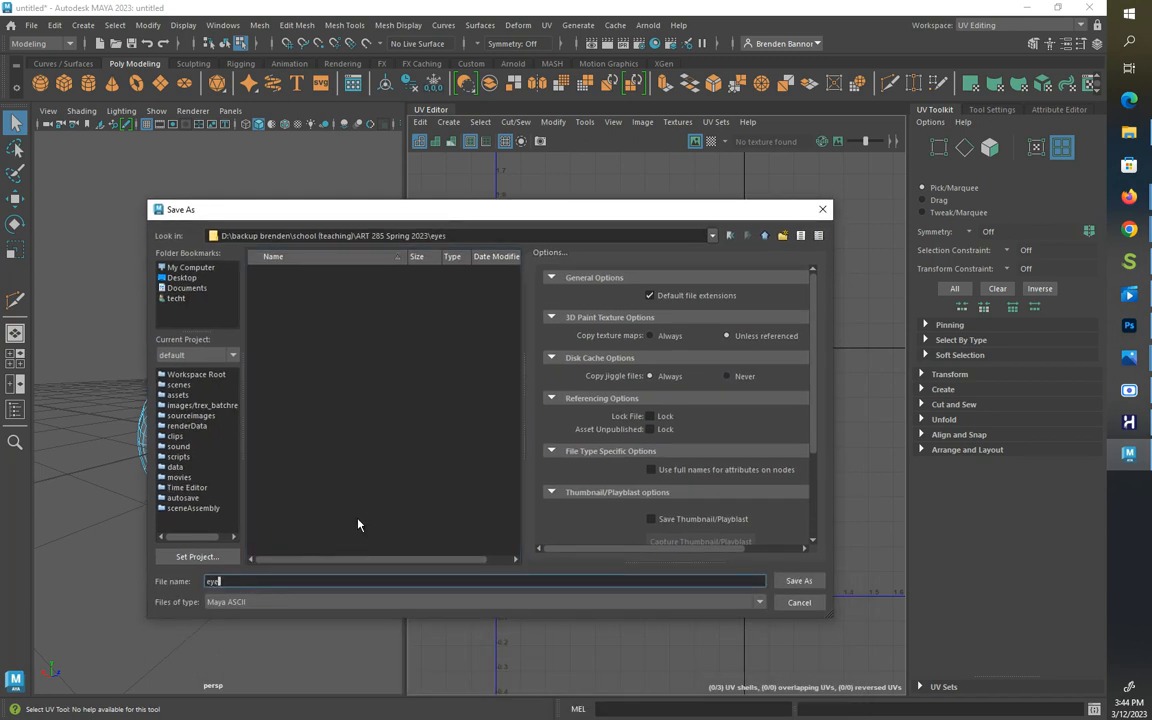
left_click(799, 581)
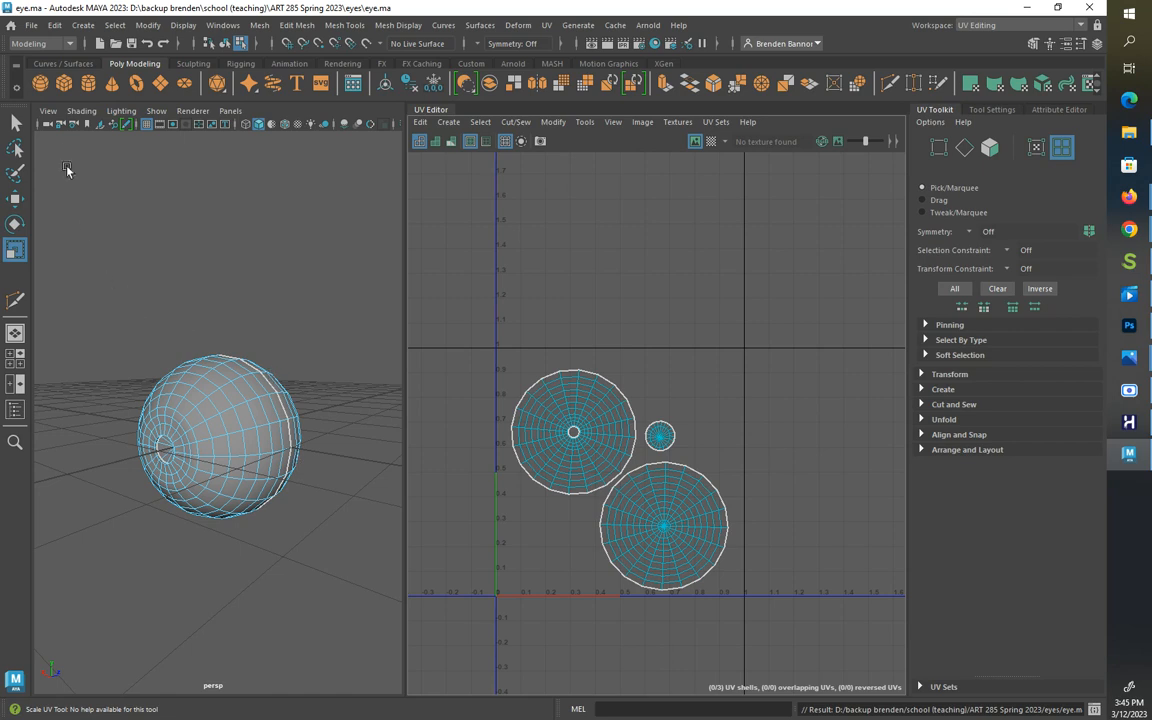
Step: Switch the sphere to Object Mode with the Select tool and select the whole sphere
left_click(16, 121)
right_click(206, 397)
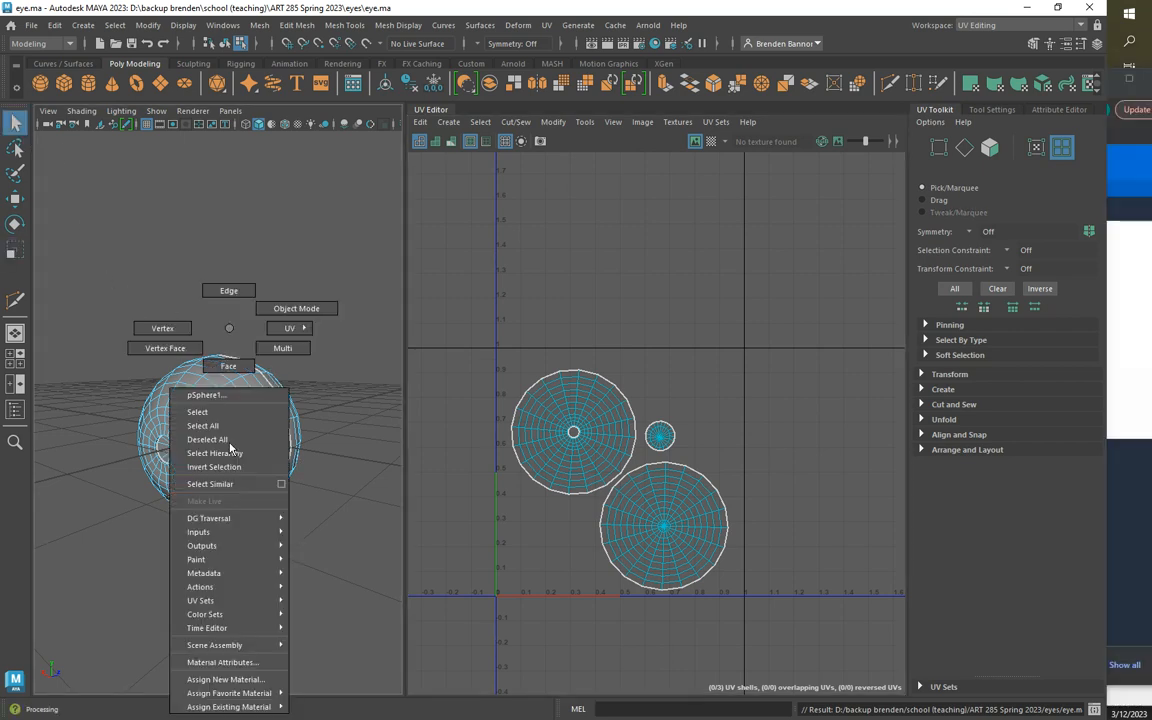
right_click_drag(263, 347, 285, 311)
left_click(247, 406)
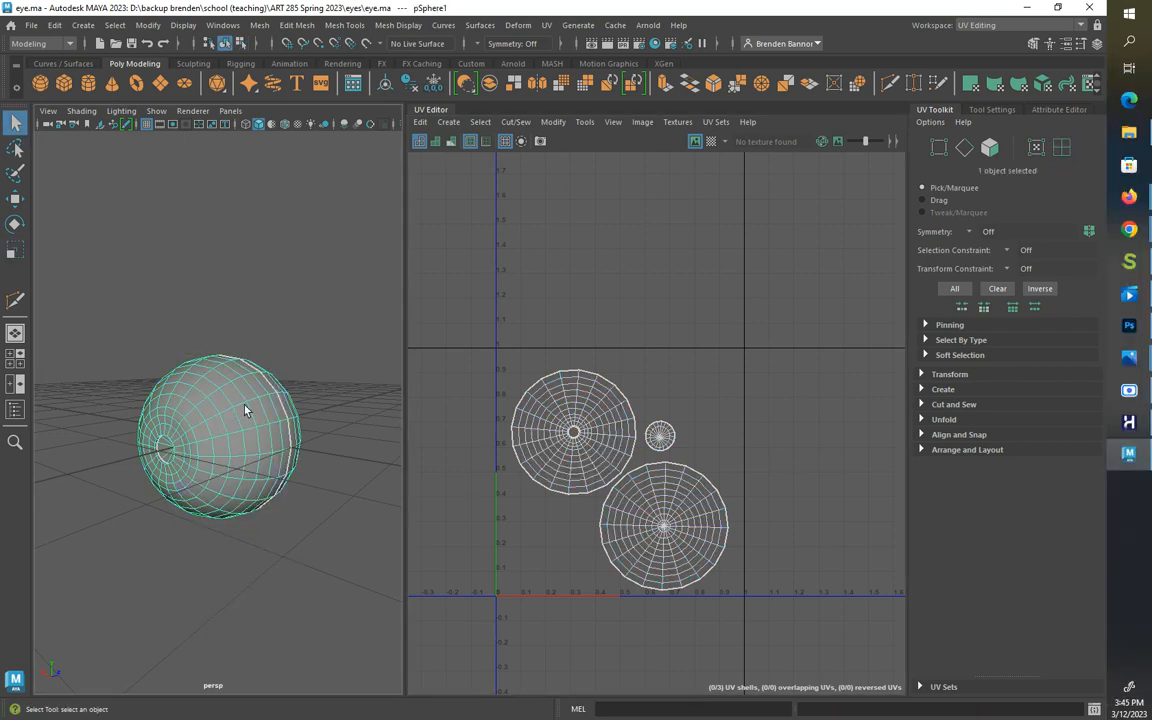
Step: Start exporting the selected sphere with Export Selection and browse to the school (teaching) folder inside the D: drive's backup folder
left_click(31, 25)
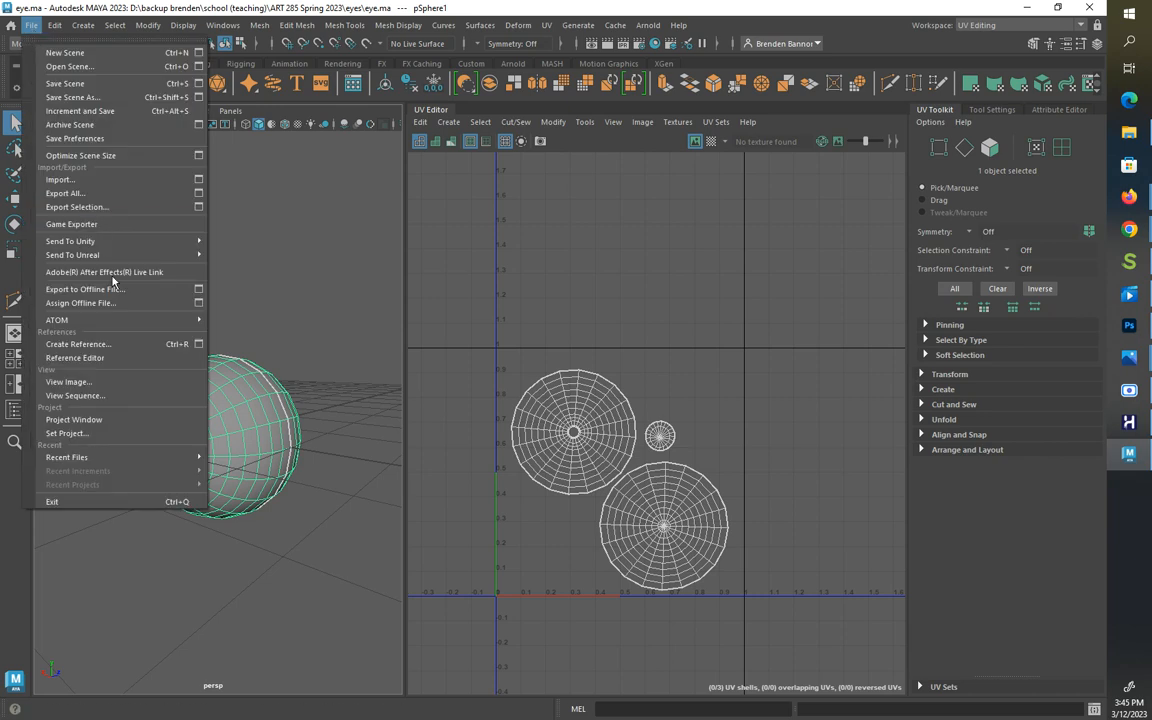
left_click(105, 206)
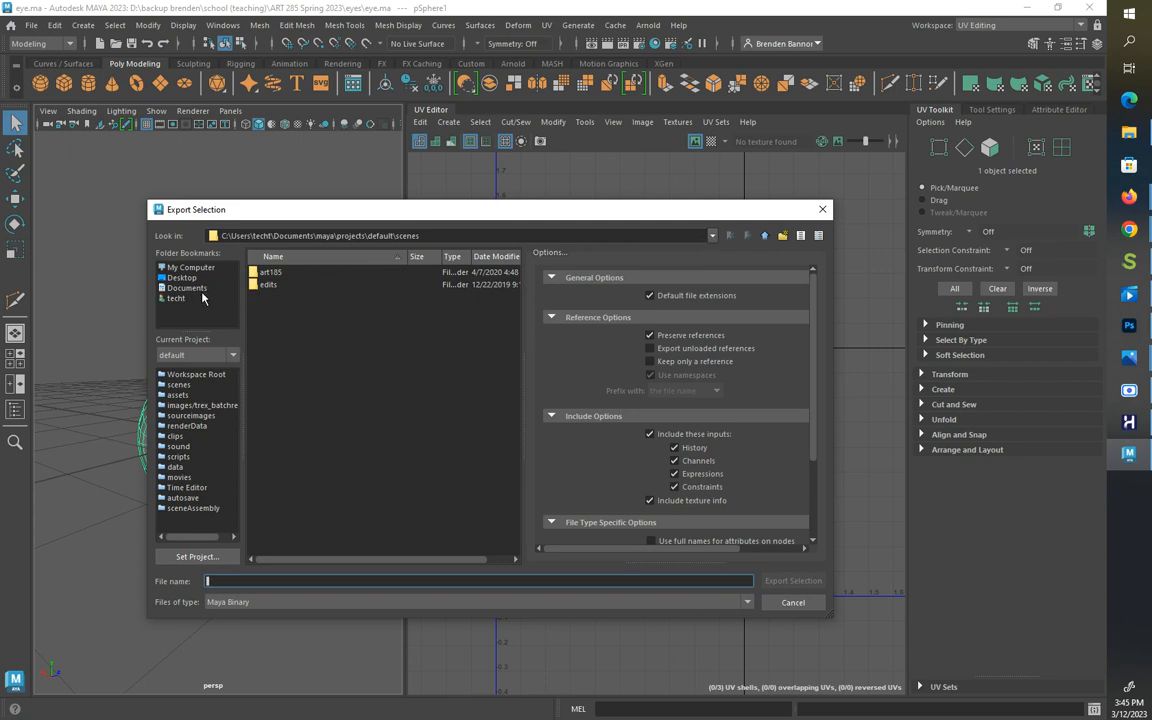
left_click(182, 268)
double_click(285, 284)
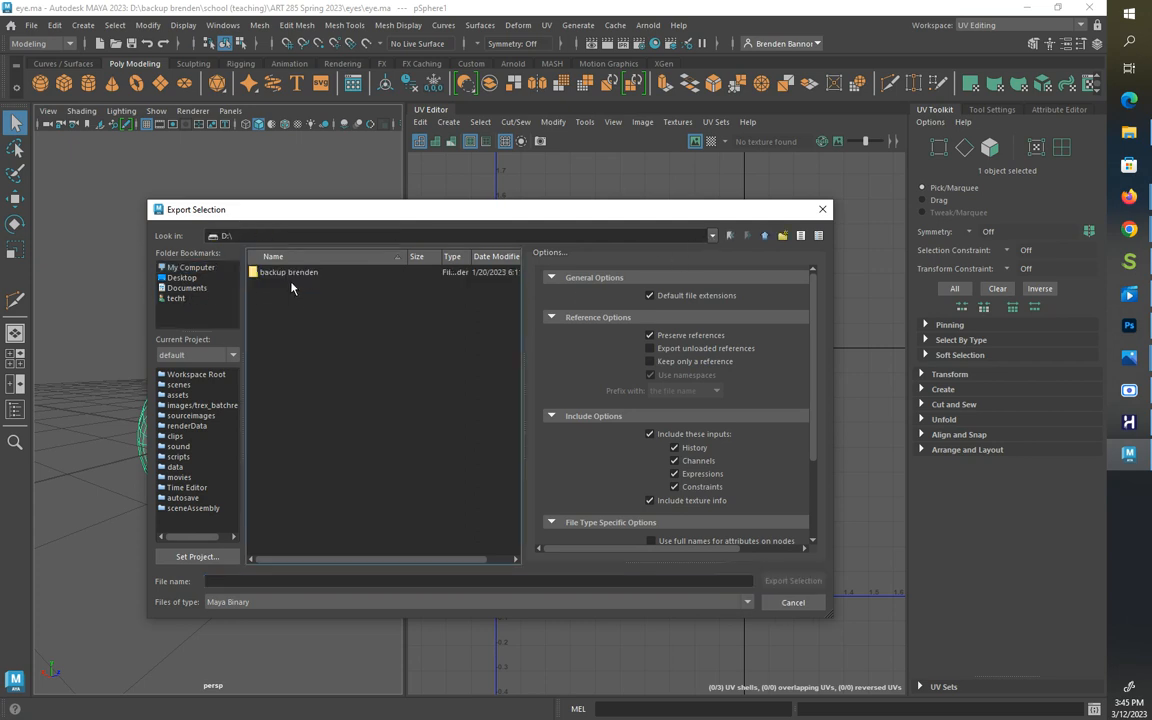
double_click(290, 272)
scroll(320, 420, "down", 10)
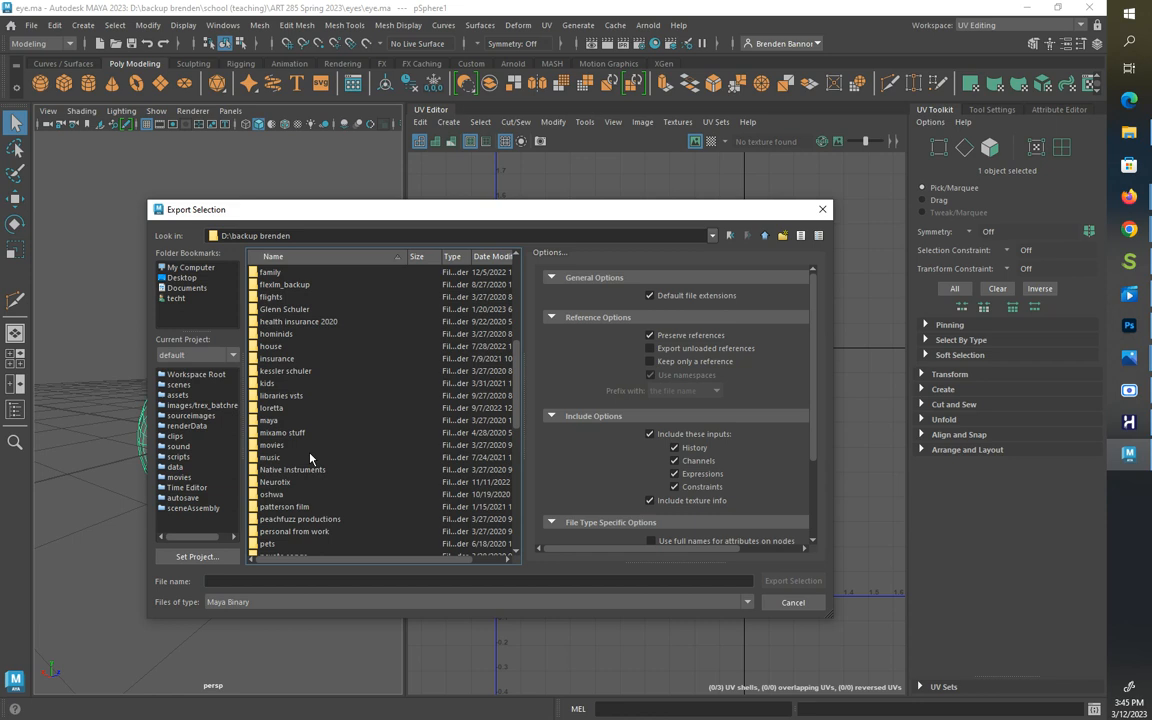
scroll(310, 459, "down", 4)
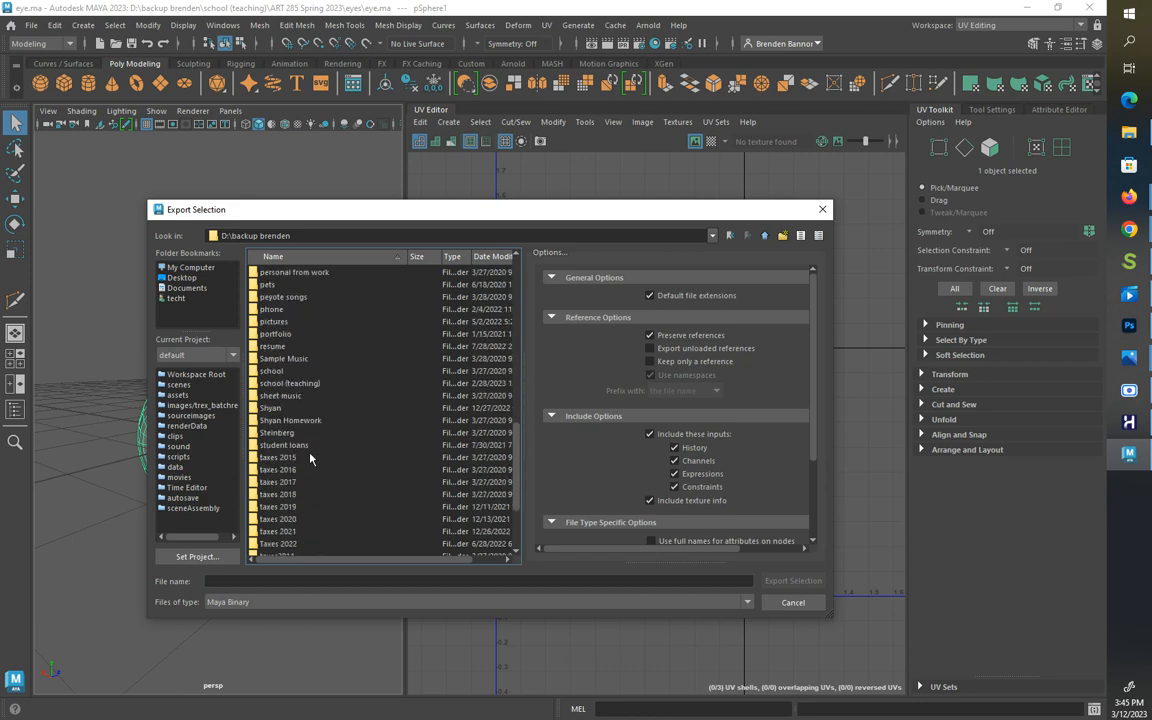
double_click(312, 385)
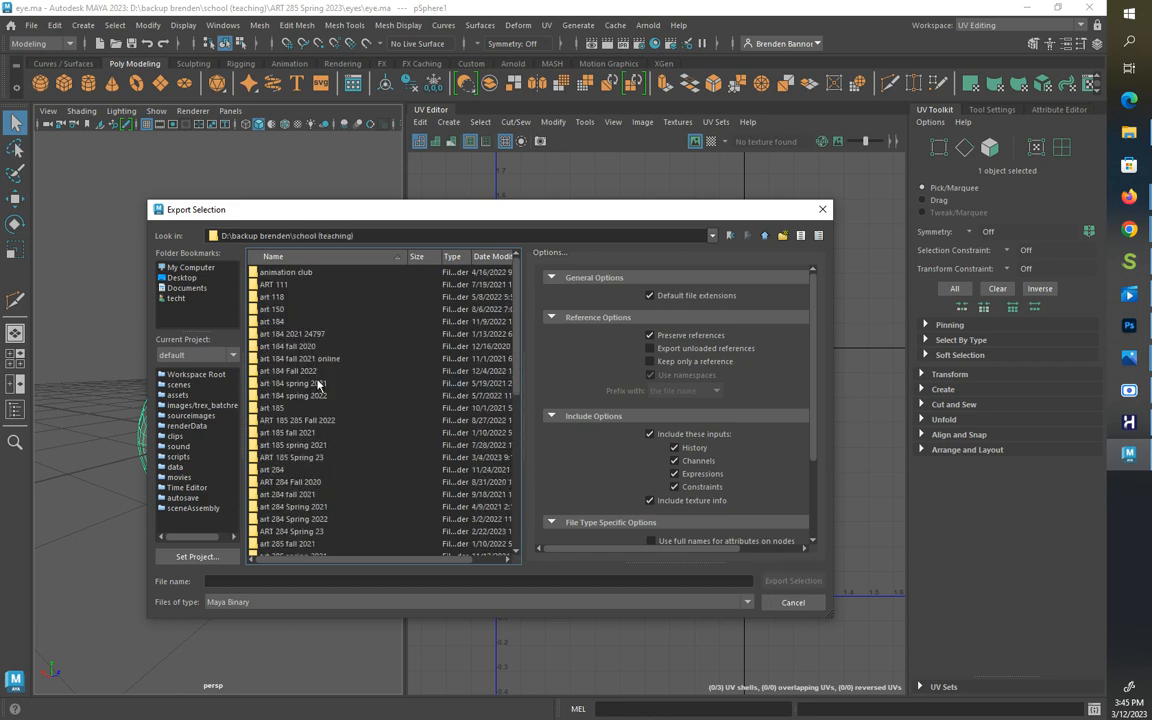
scroll(311, 386, "down", 3)
double_click(300, 383)
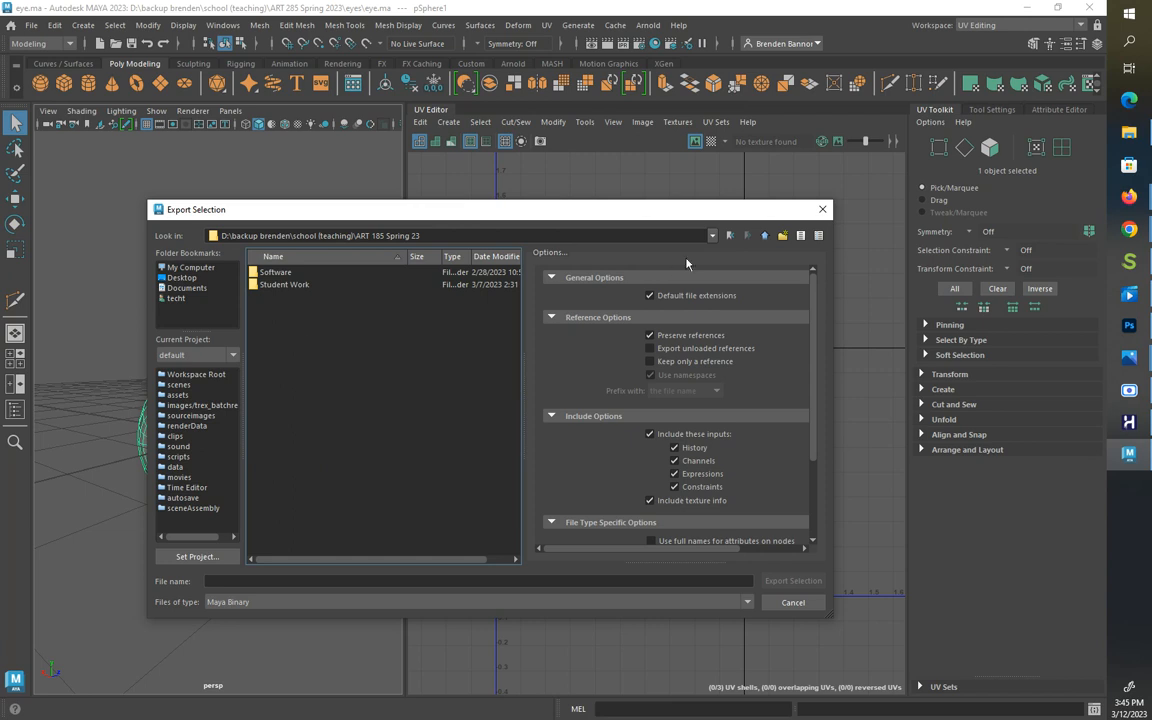
left_click(760, 236)
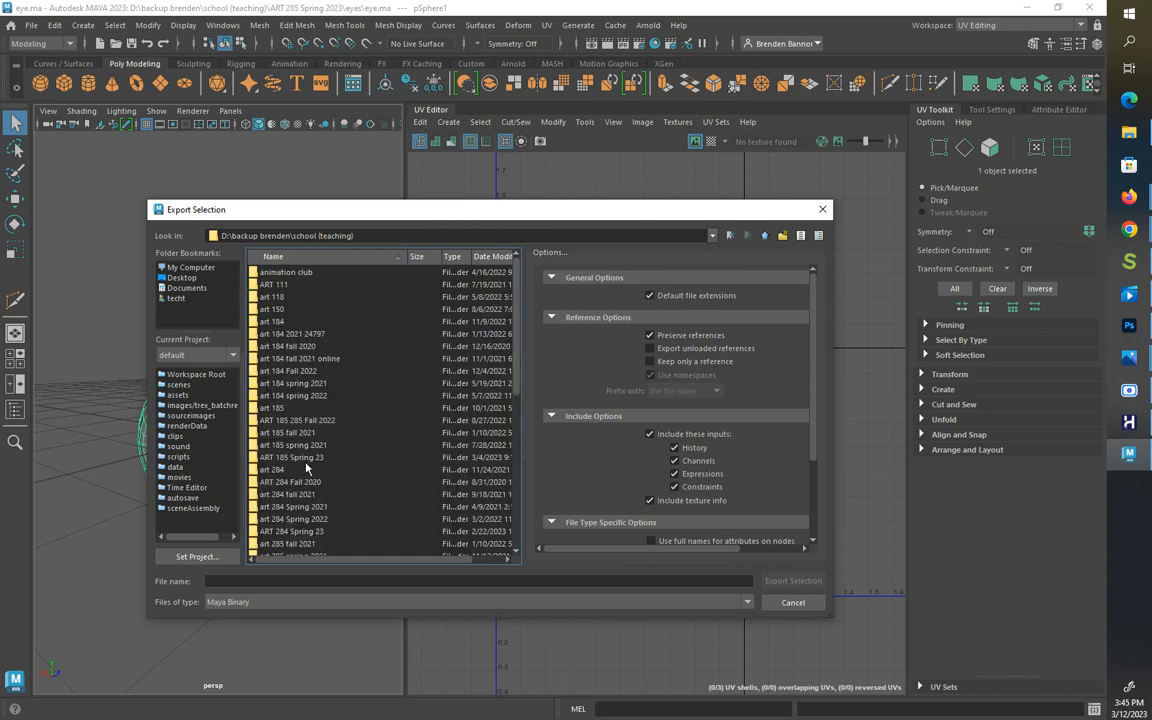
Step: Set the export location to the eyes folder inside ART 285 Spring 2023
scroll(276, 415, "down", 3)
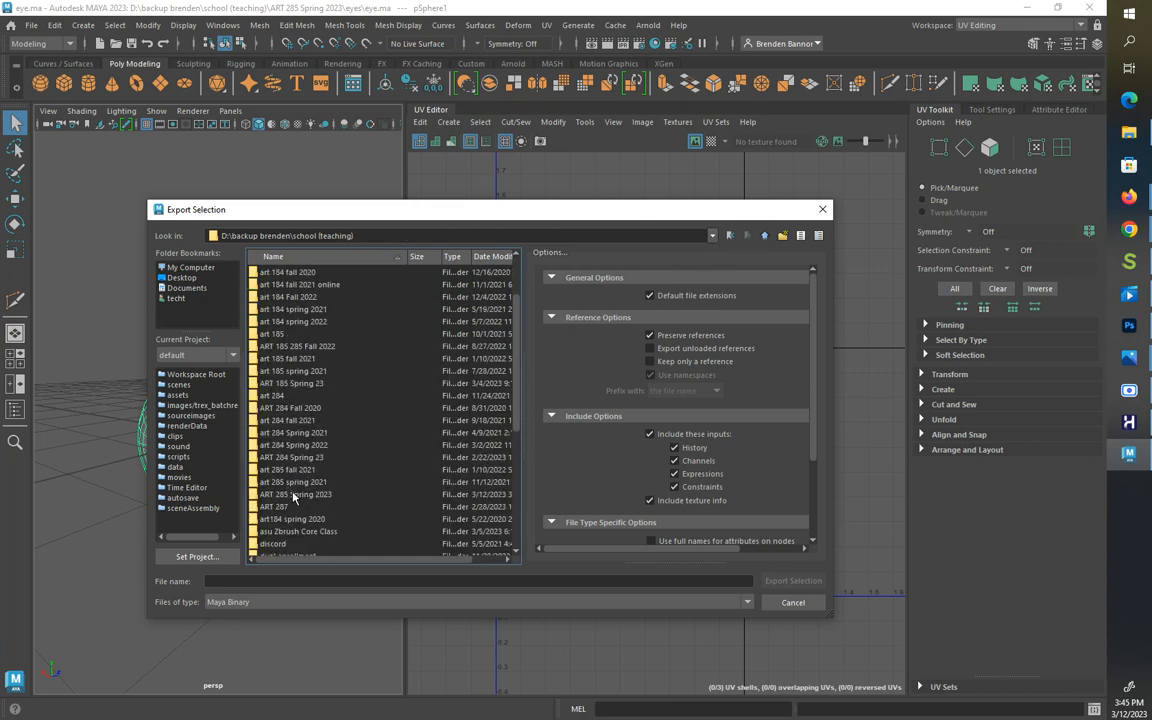
double_click(293, 494)
double_click(279, 274)
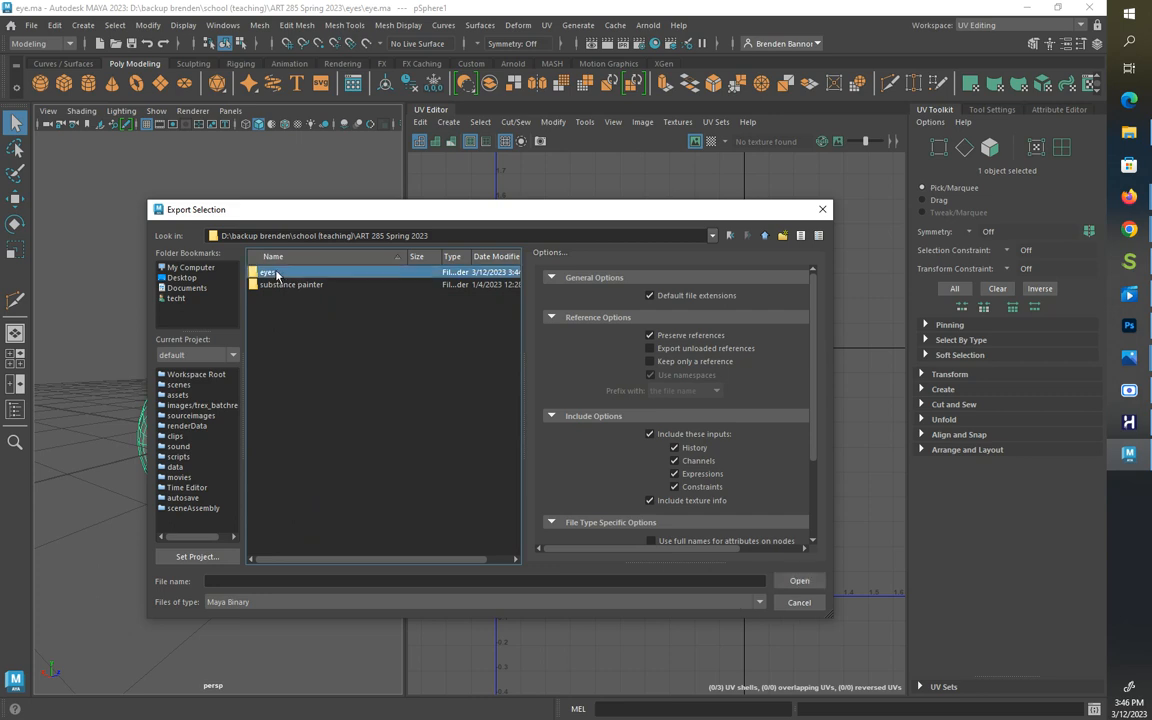
Step: Export the selected sphere as an OBJexport file named eyecolor in the eyes folder
left_click(224, 581)
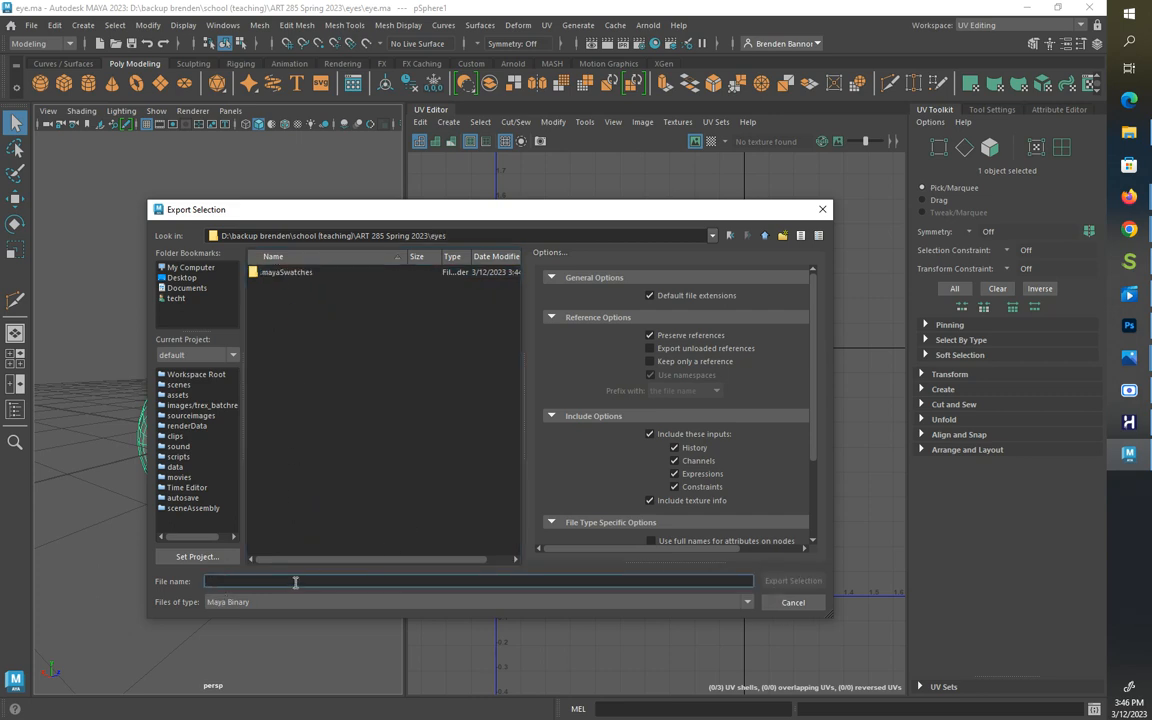
left_click(249, 604)
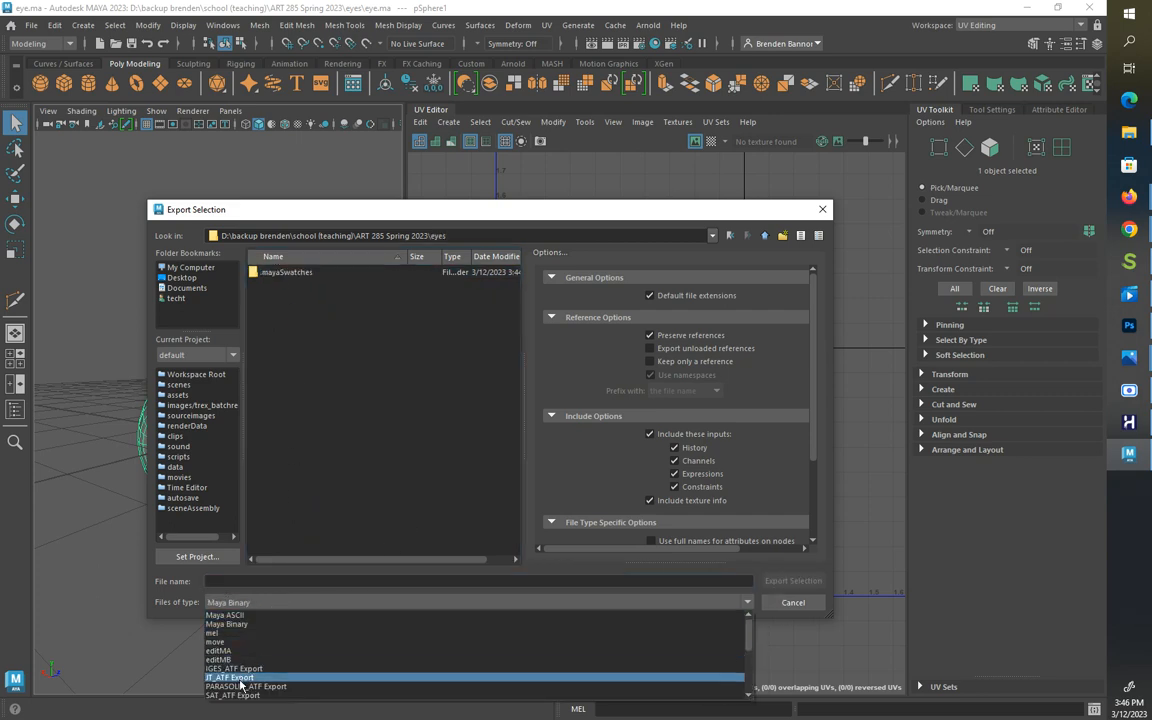
scroll(280, 660, "down", 5)
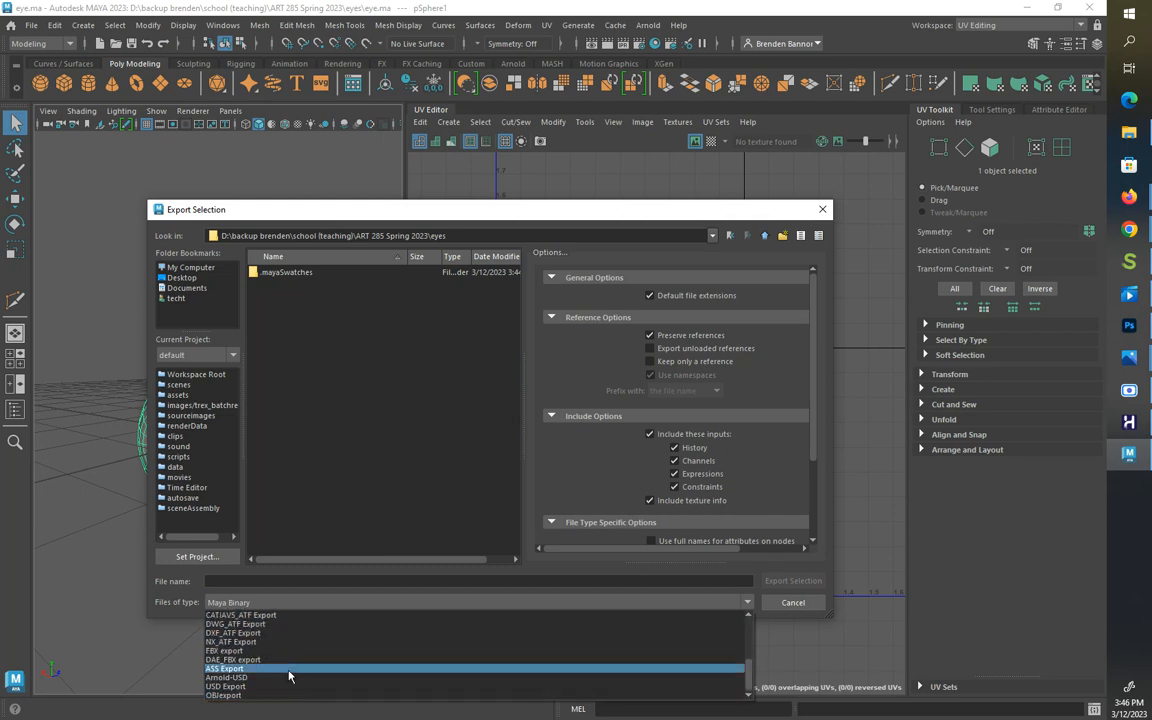
left_click(224, 695)
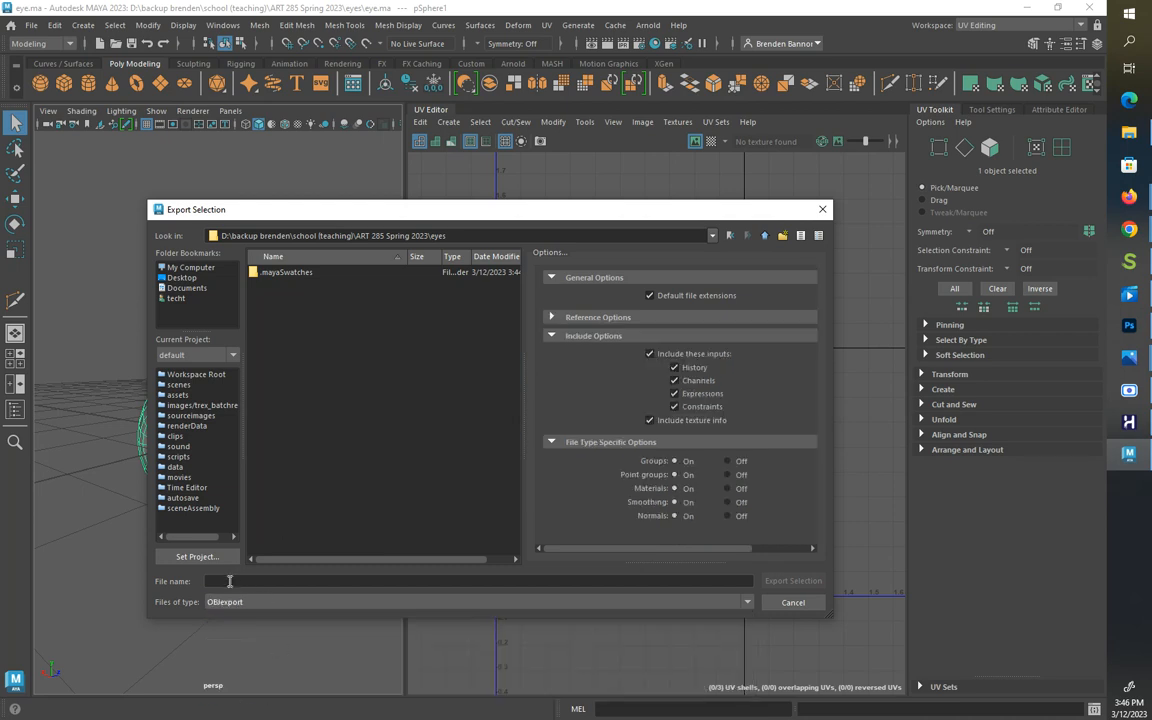
left_click(232, 580)
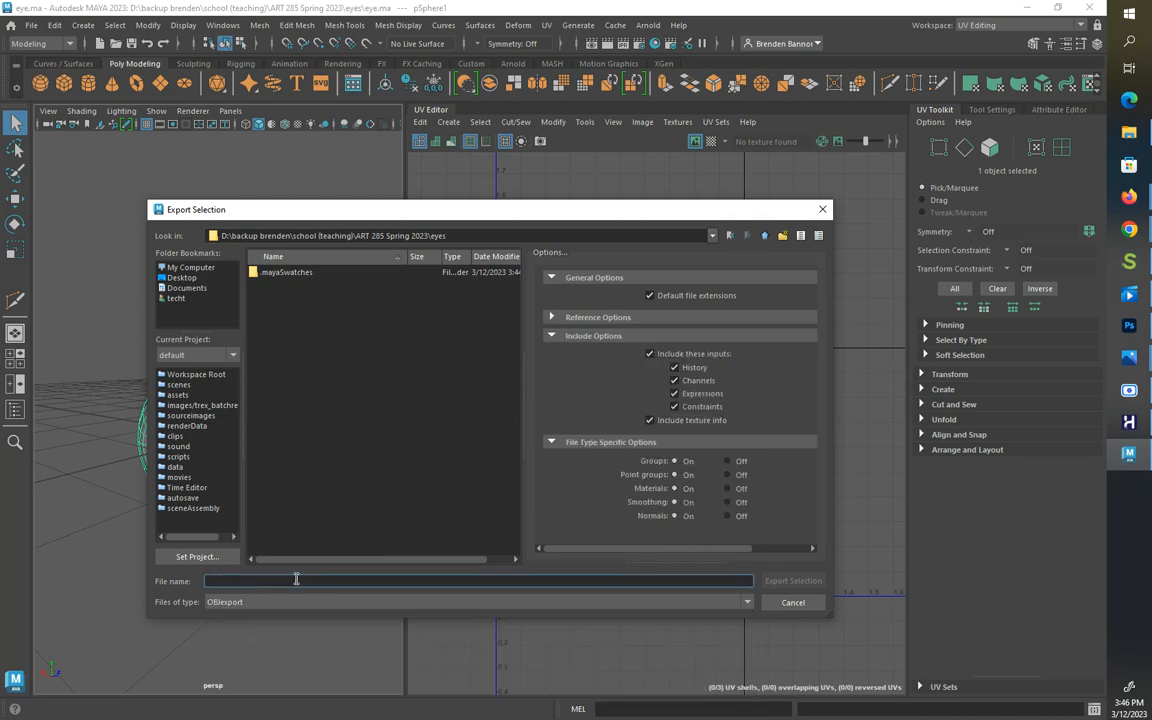
type("eyecolor")
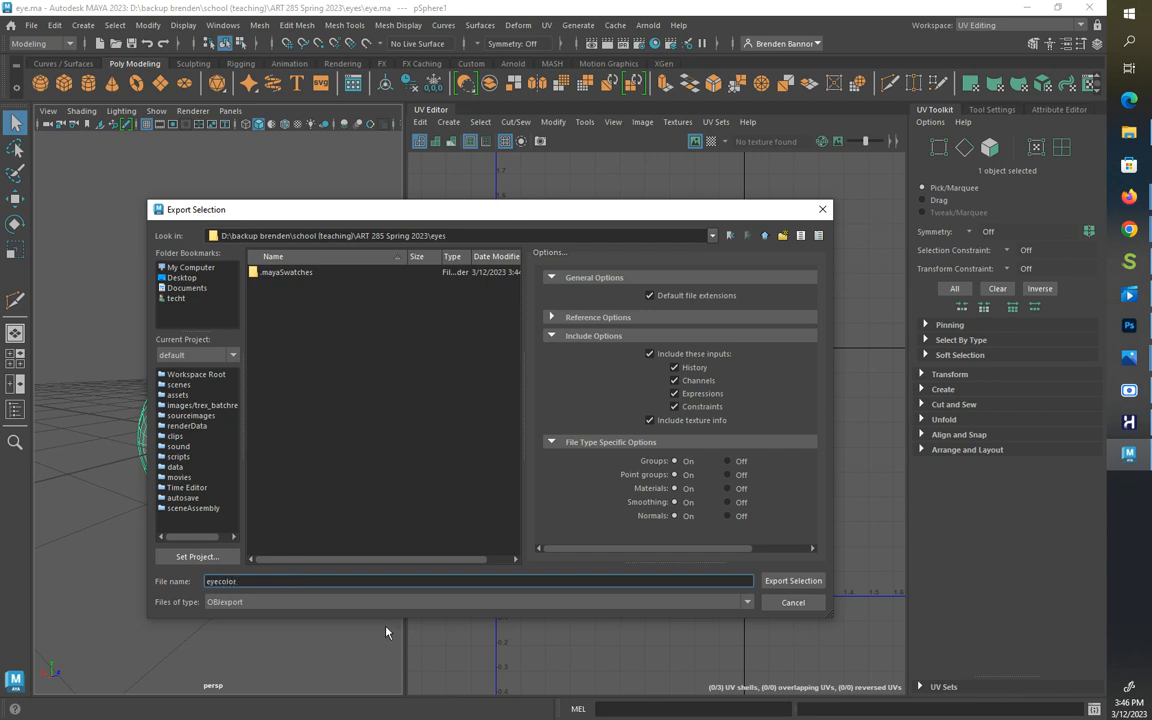
left_click(790, 581)
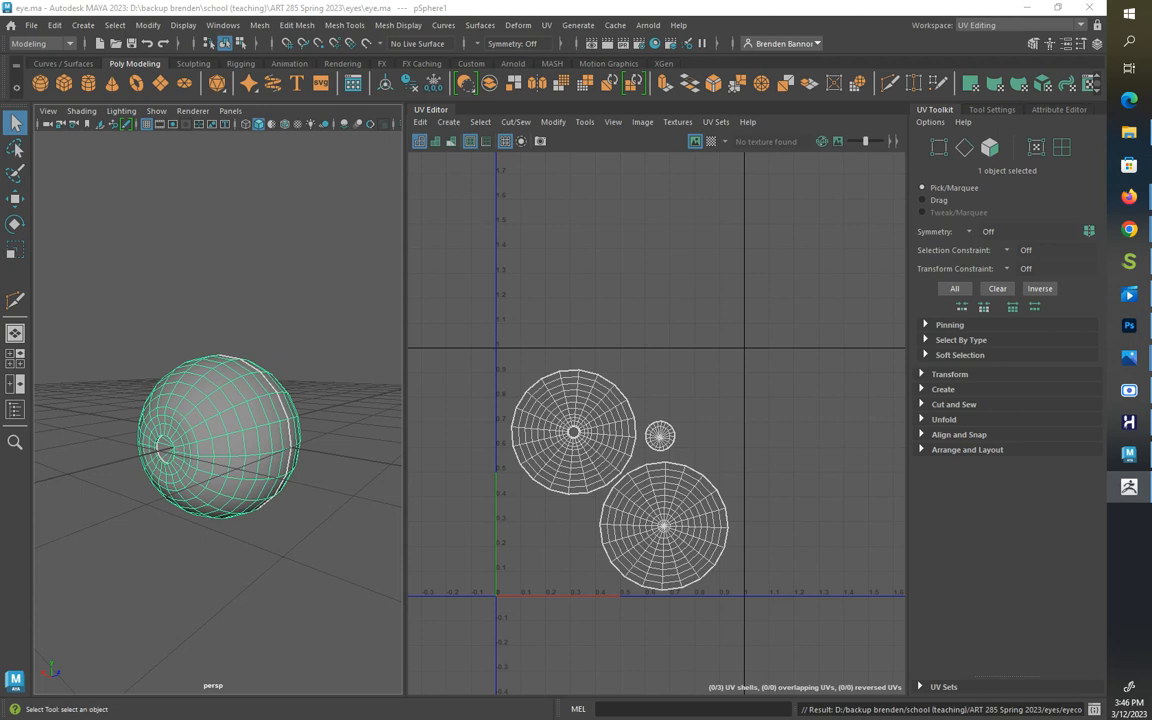
Step: Switch to ZBrush, enlarge its window and start a tool import from the ART 285 Spring 2023 folder inside school (teaching)
left_click_drag(0, 158, 57, 8)
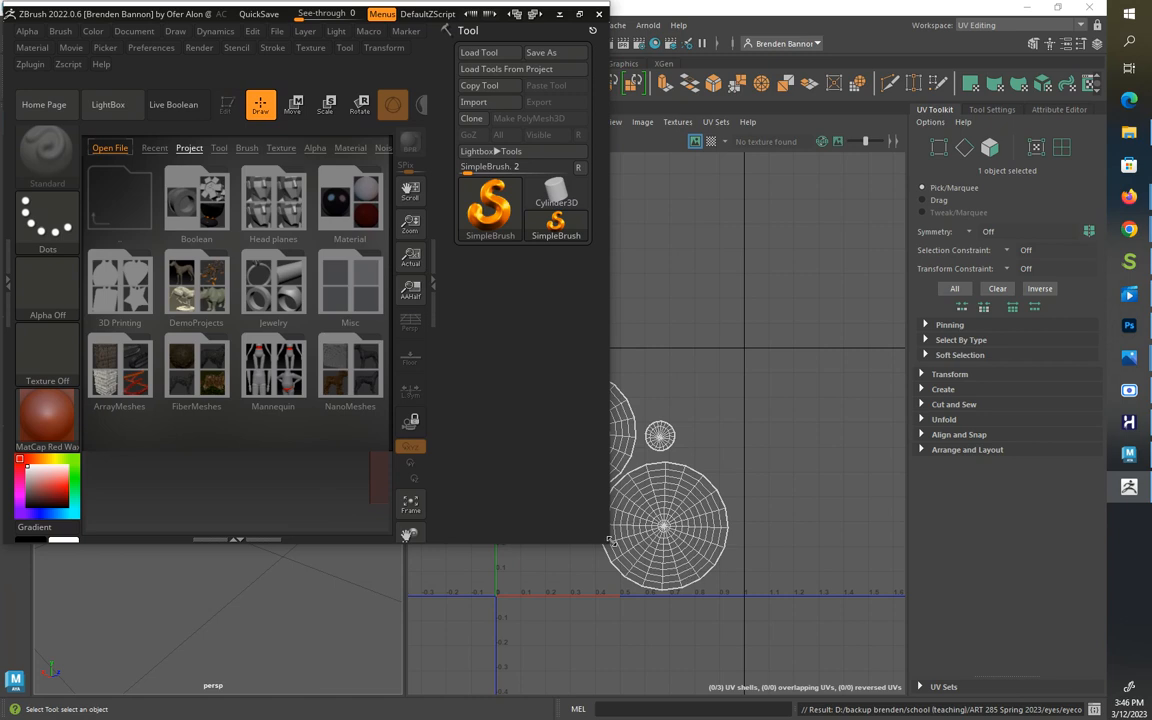
left_click_drag(608, 540, 1107, 694)
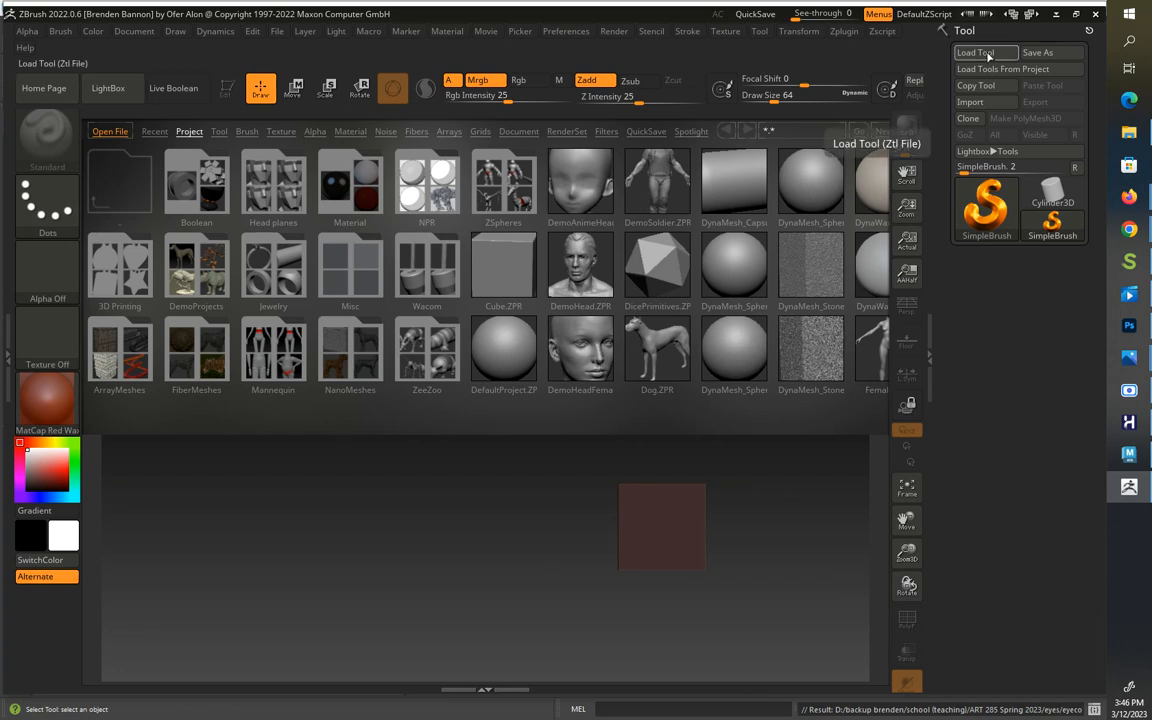
left_click(972, 101)
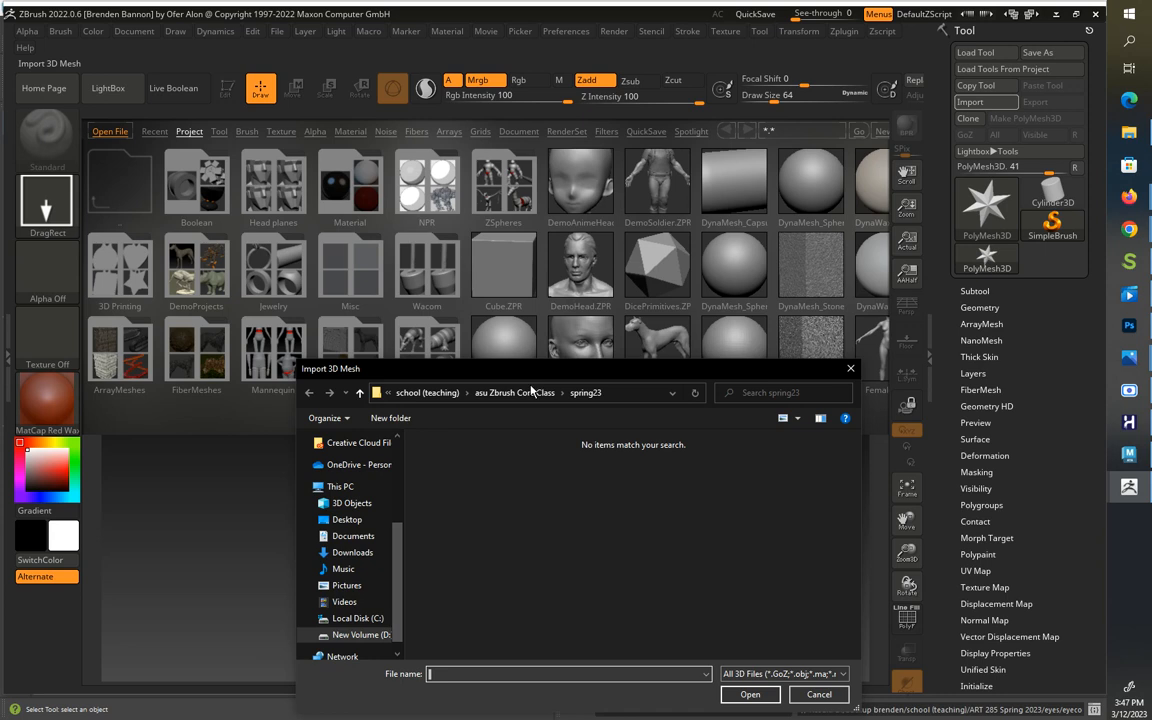
left_click(427, 392)
scroll(501, 469, "down", 3)
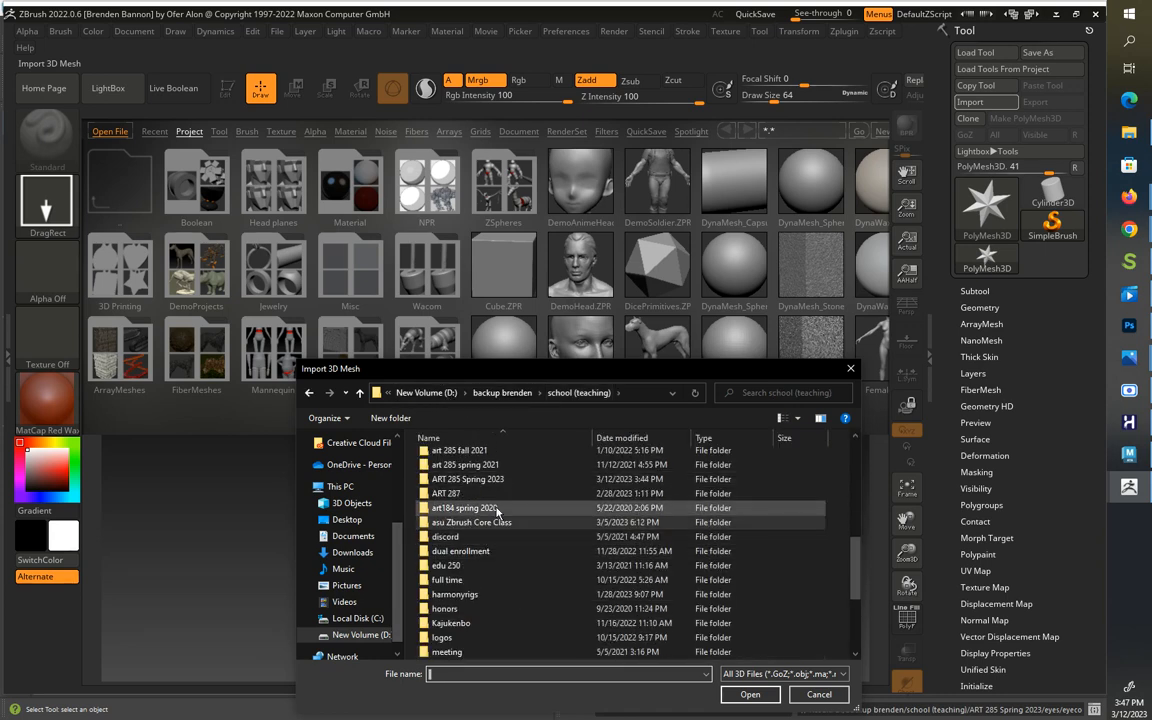
scroll(497, 510, "up", 1)
double_click(494, 511)
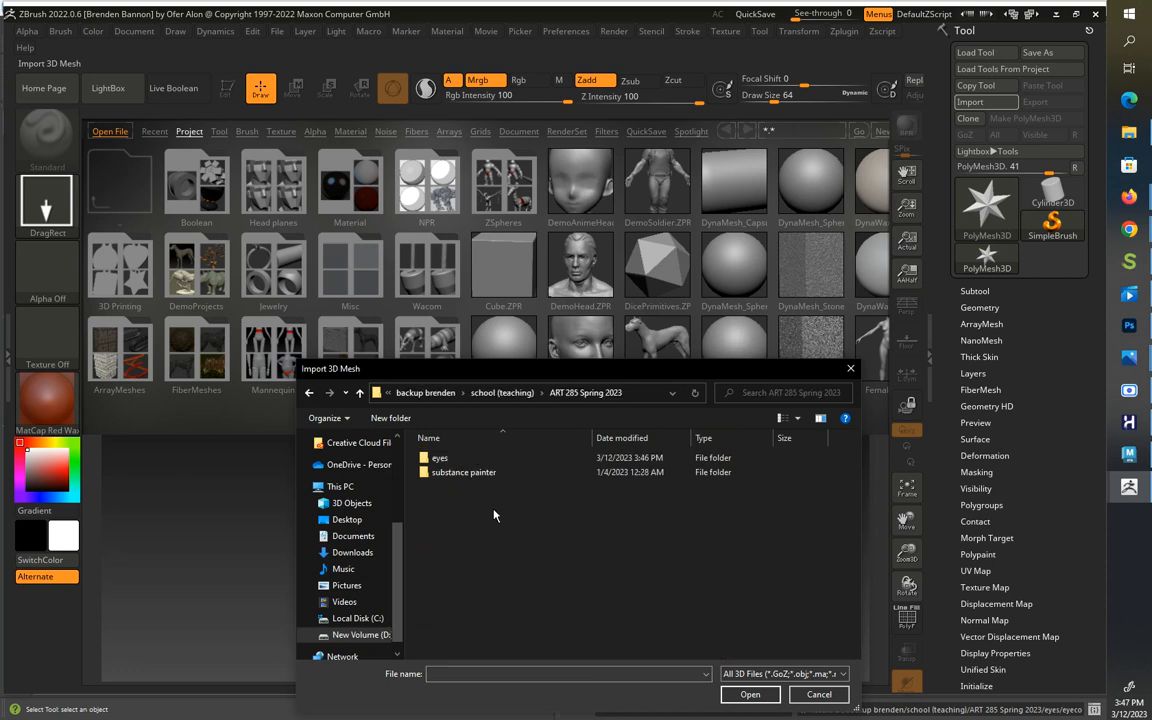
Step: Import eyecolor.obj from the eyes folder
left_click(440, 459)
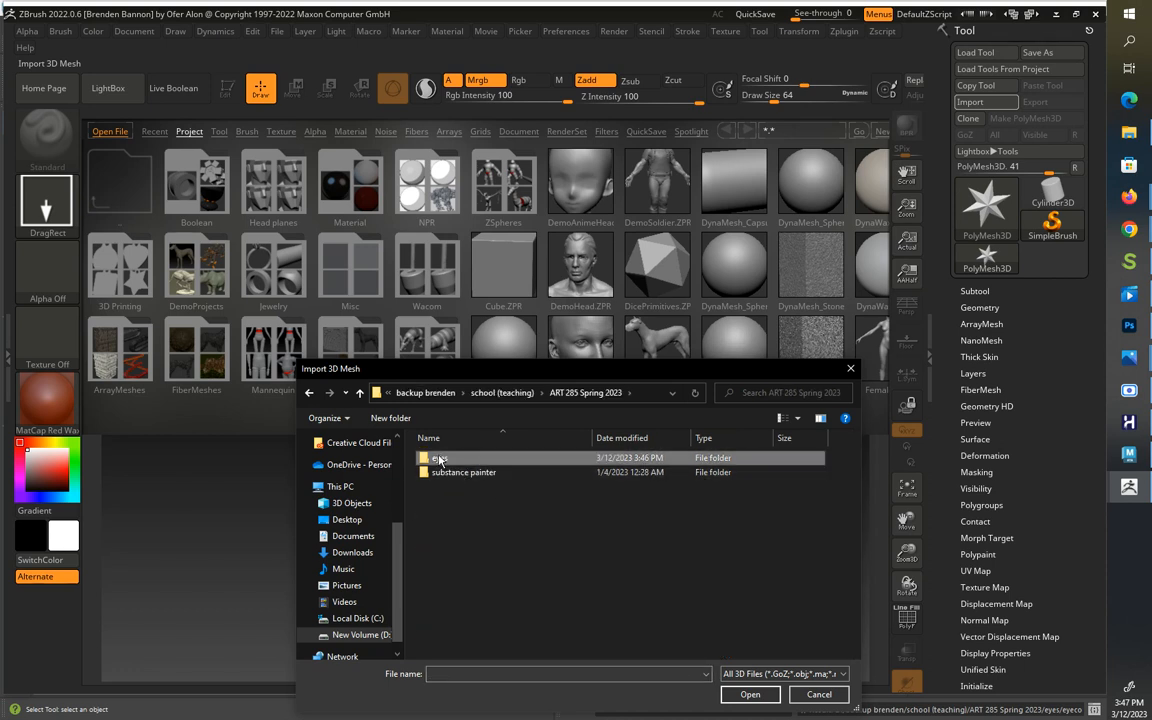
double_click(440, 459)
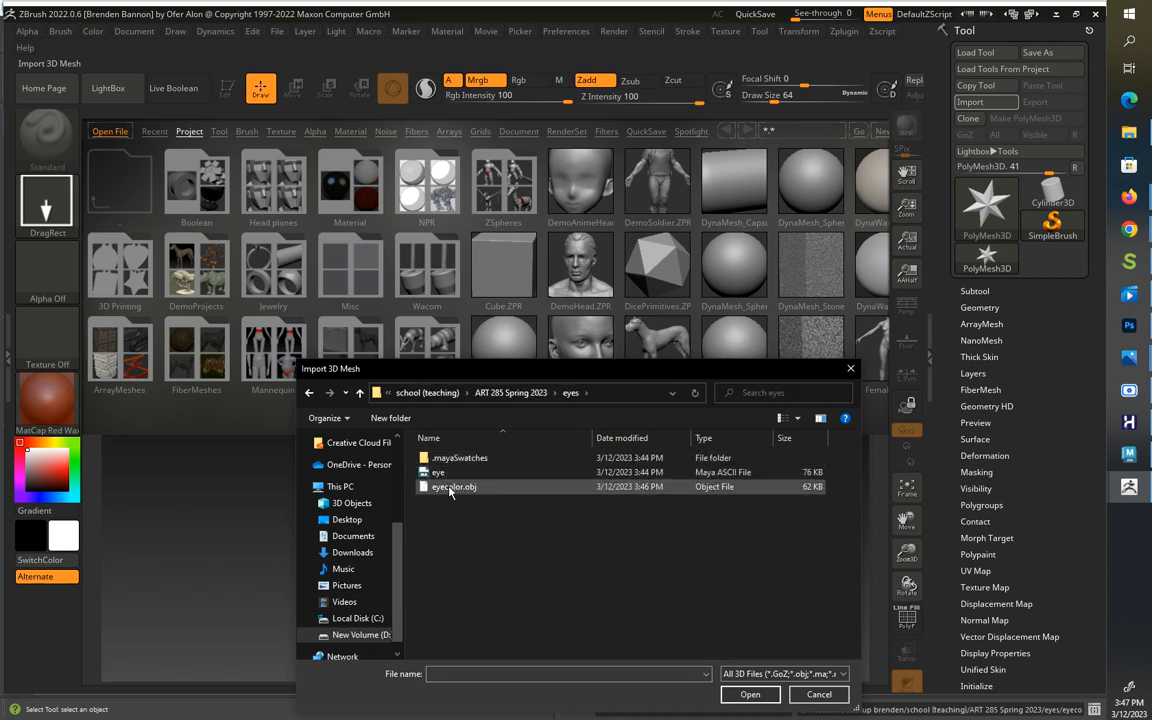
left_click(450, 488)
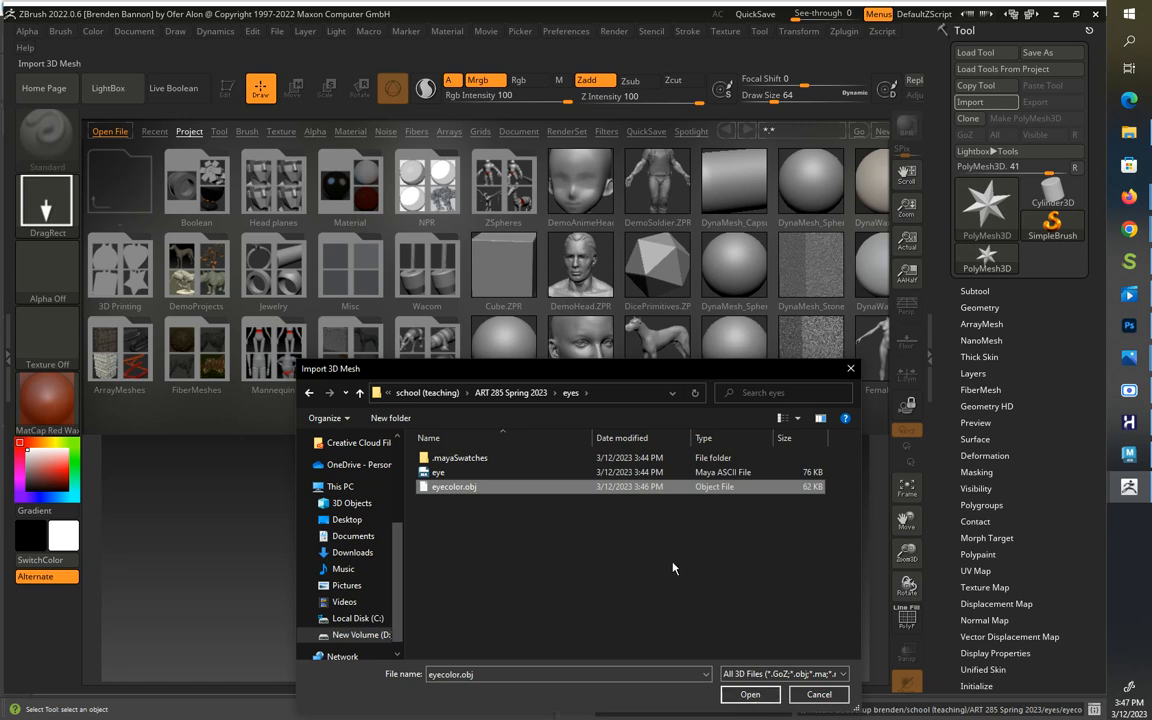
left_click(747, 694)
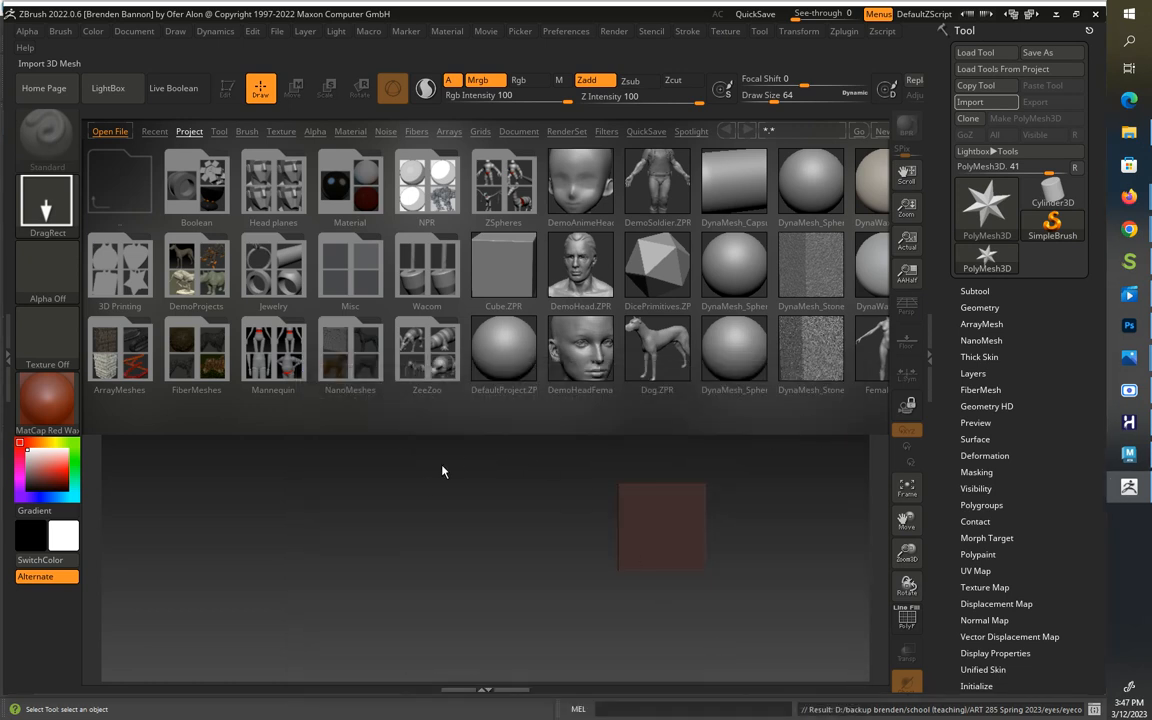
Step: Draw the imported eyecolor mesh on the canvas, hide LightBox and turn on Edit mode for the mesh
left_click_drag(450, 482, 522, 669)
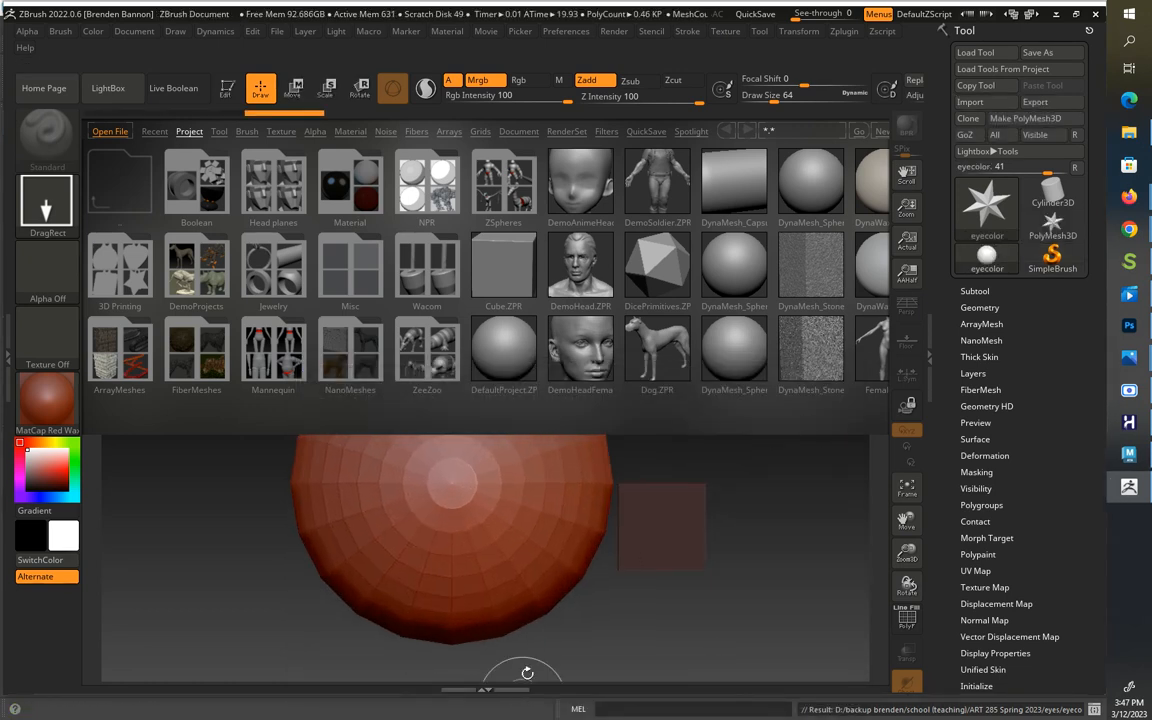
left_click(128, 90)
left_click(227, 88)
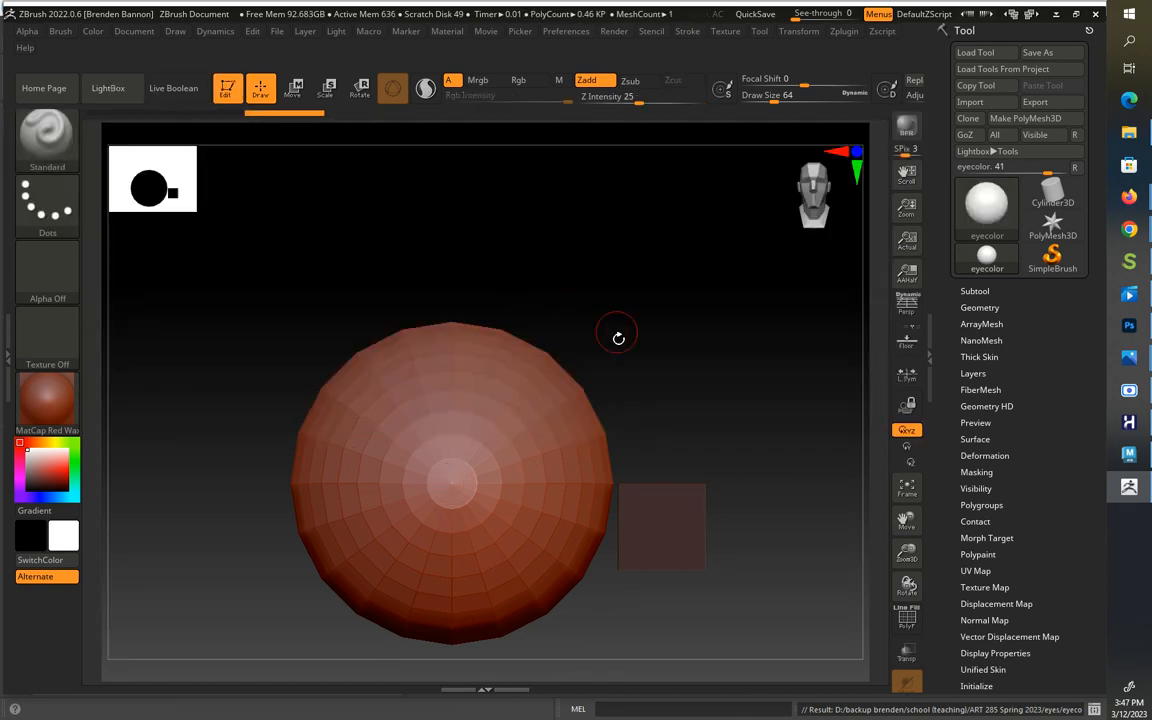
left_click_drag(622, 283, 683, 524)
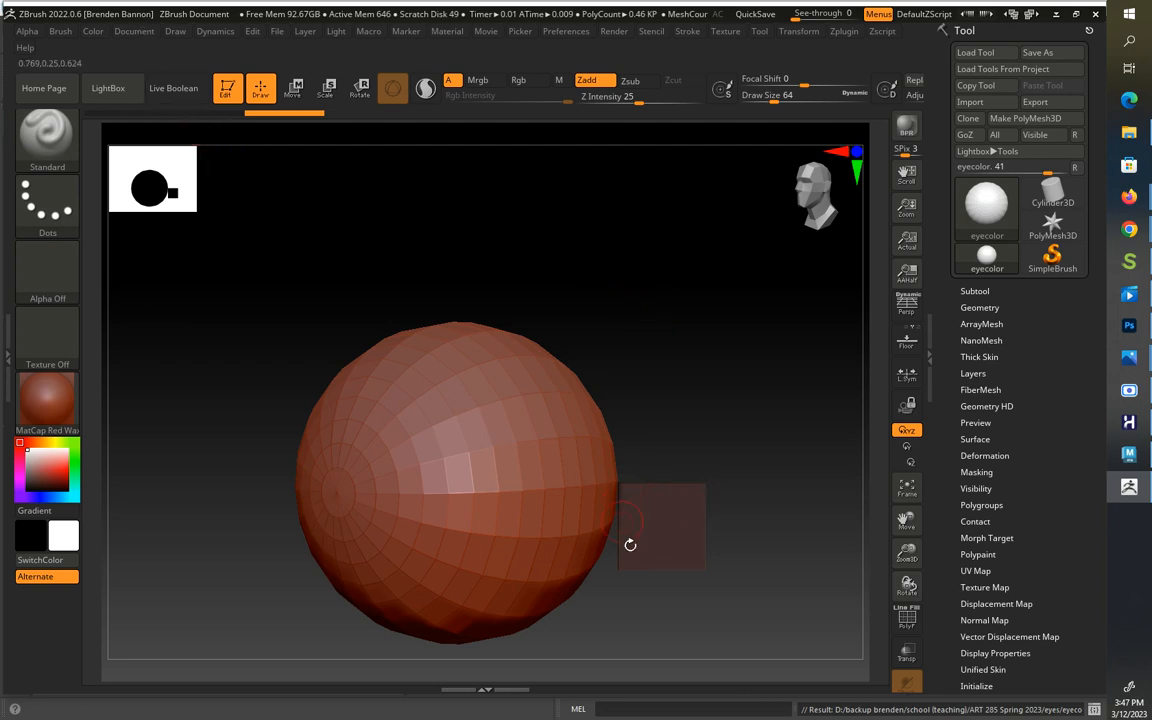
Step: Create a new document without saving changes, draw the eyecolor mesh near the upper middle of the canvas and enable Edit mode
left_click(133, 31)
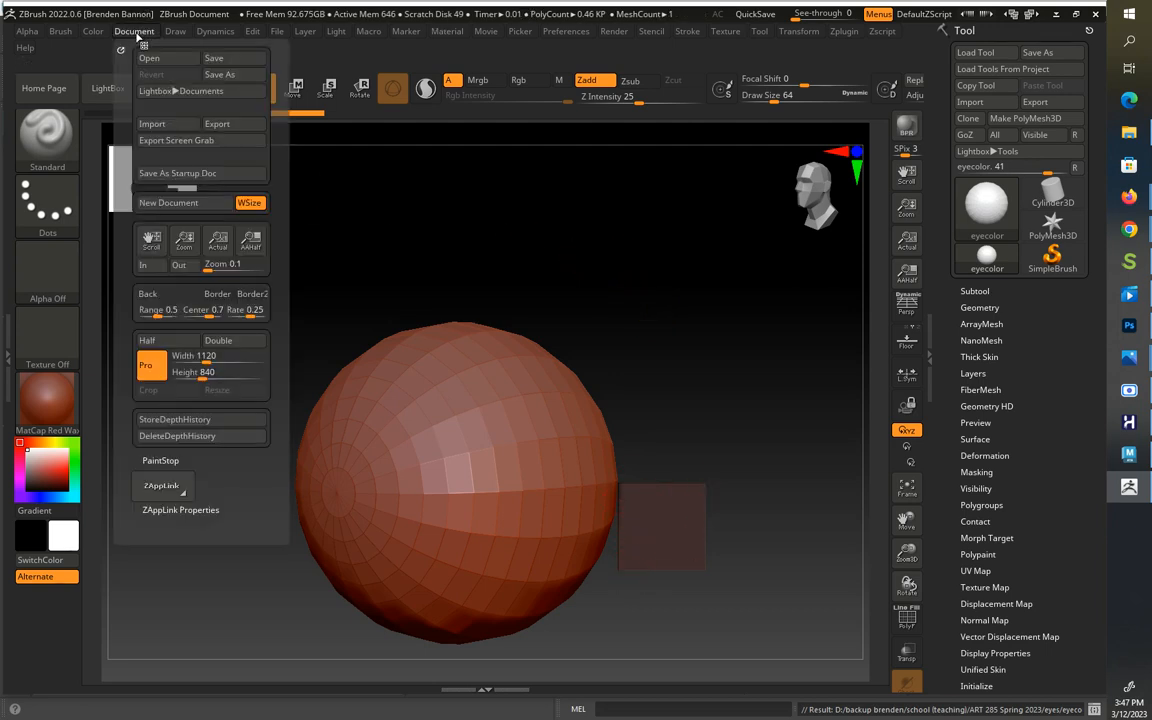
left_click(166, 204)
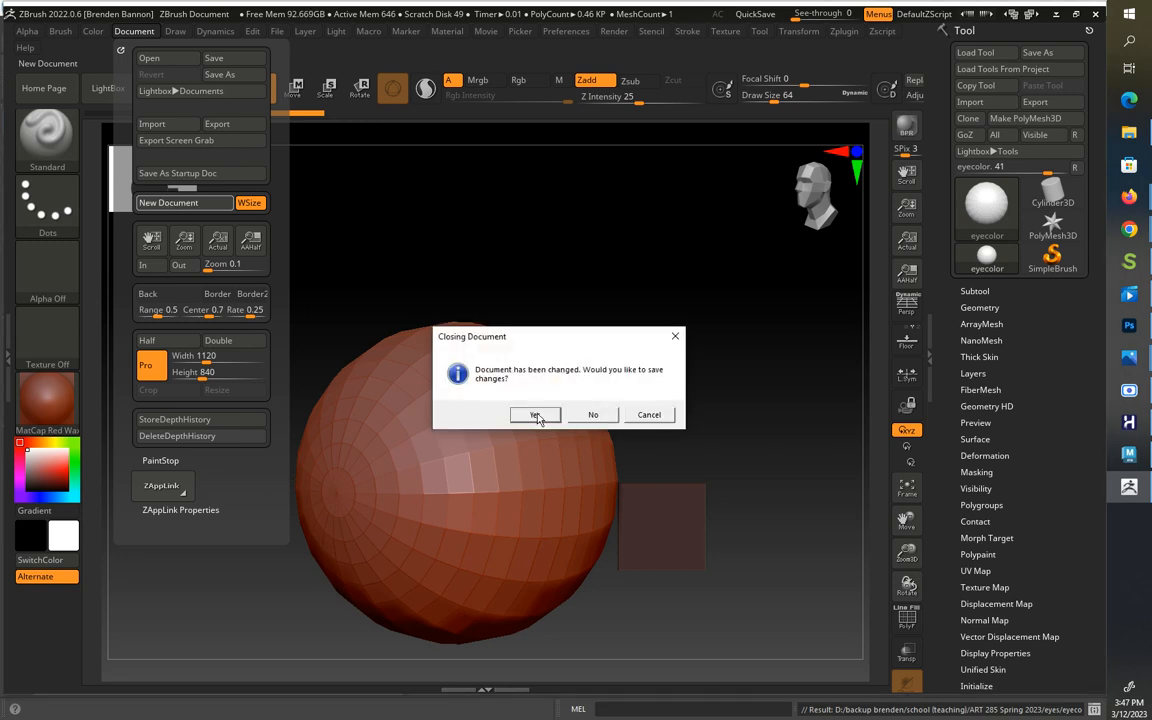
left_click(593, 414)
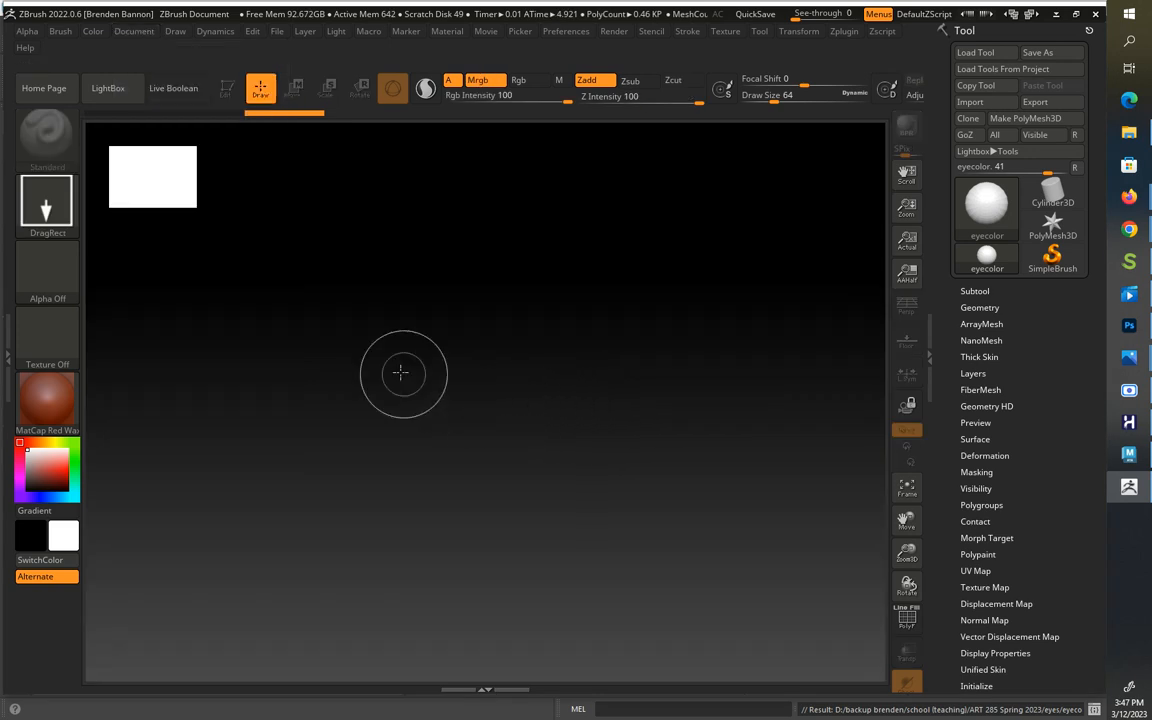
mouse_move(465, 334)
left_mouse_down()
mouse_move(522, 399)
mouse_move(541, 559)
mouse_move(525, 530)
left_mouse_up()
left_click(227, 90)
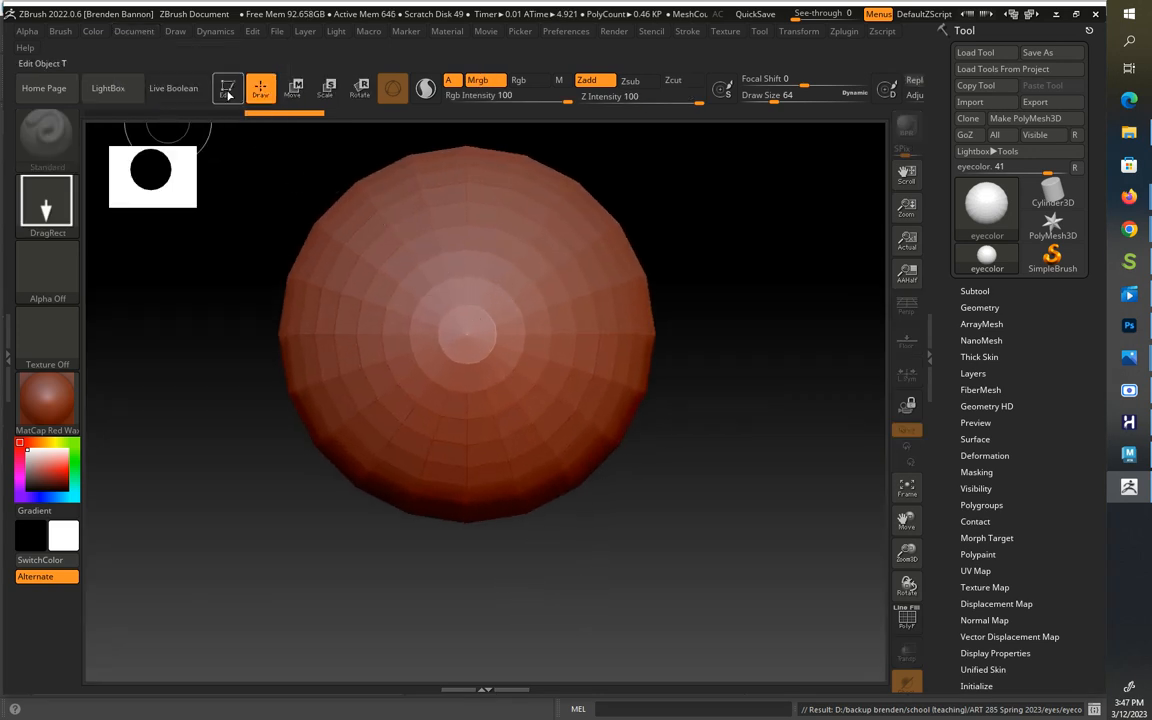
Step: Change the eye mesh's material to BasicMaterial
mouse_move(409, 527)
left_mouse_down()
mouse_move(373, 643)
mouse_move(388, 585)
left_mouse_up()
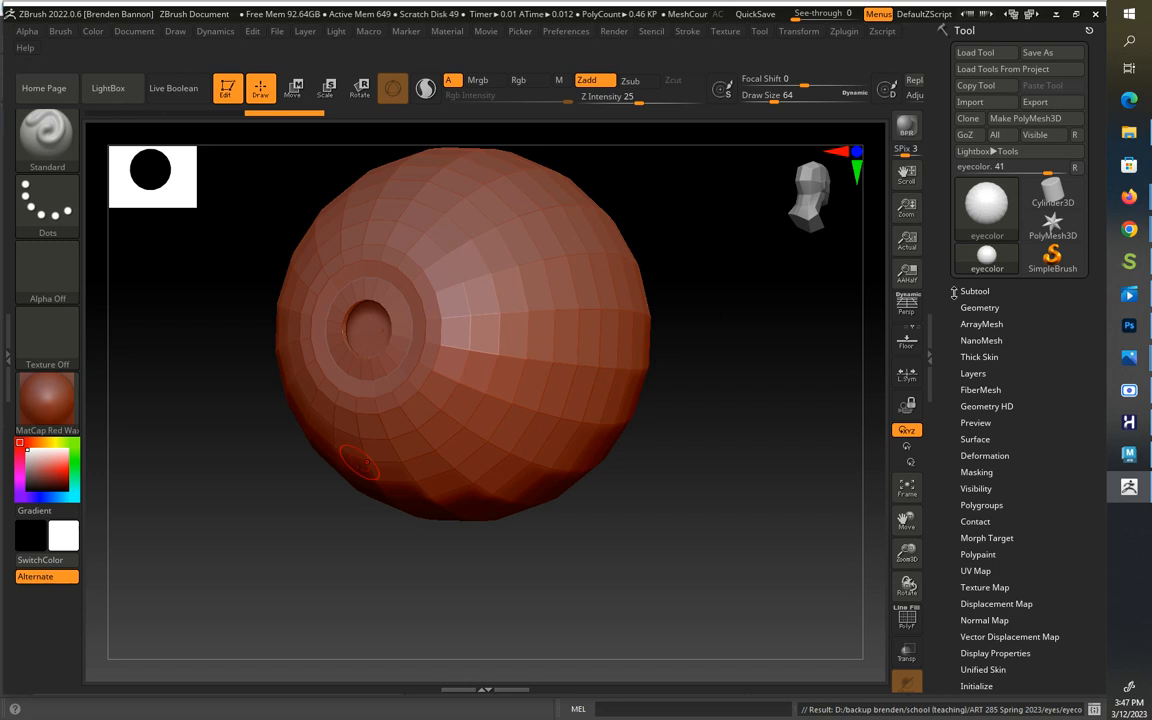
left_click(36, 403)
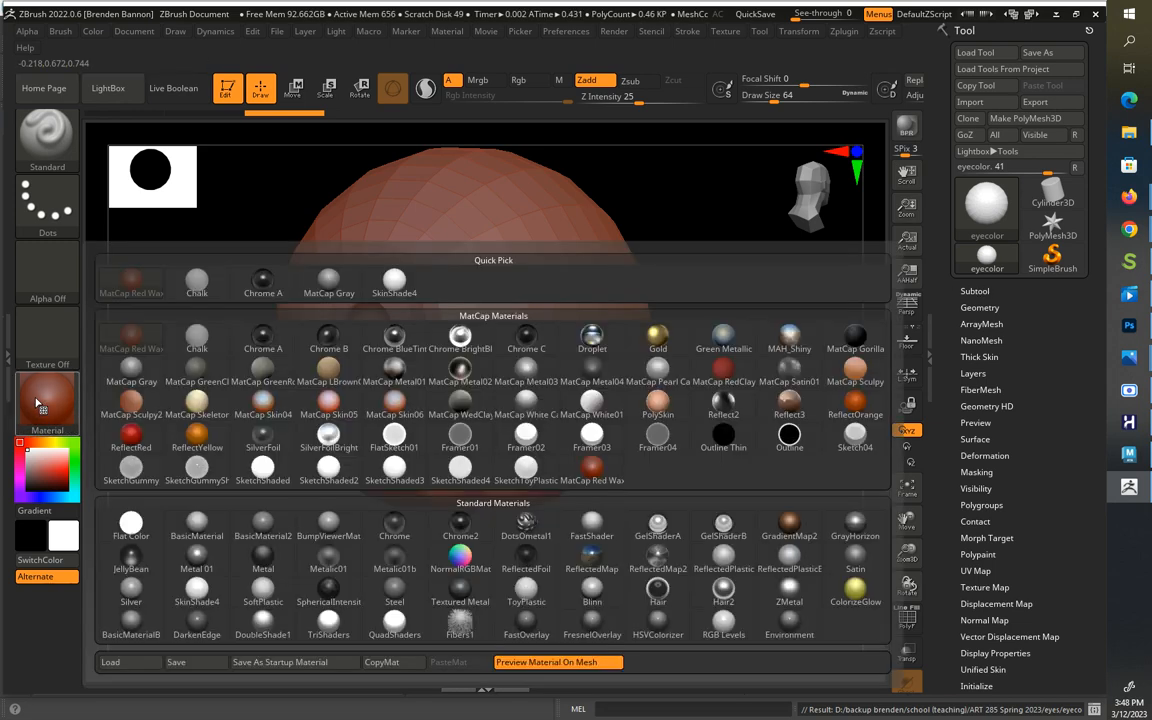
left_click(190, 520)
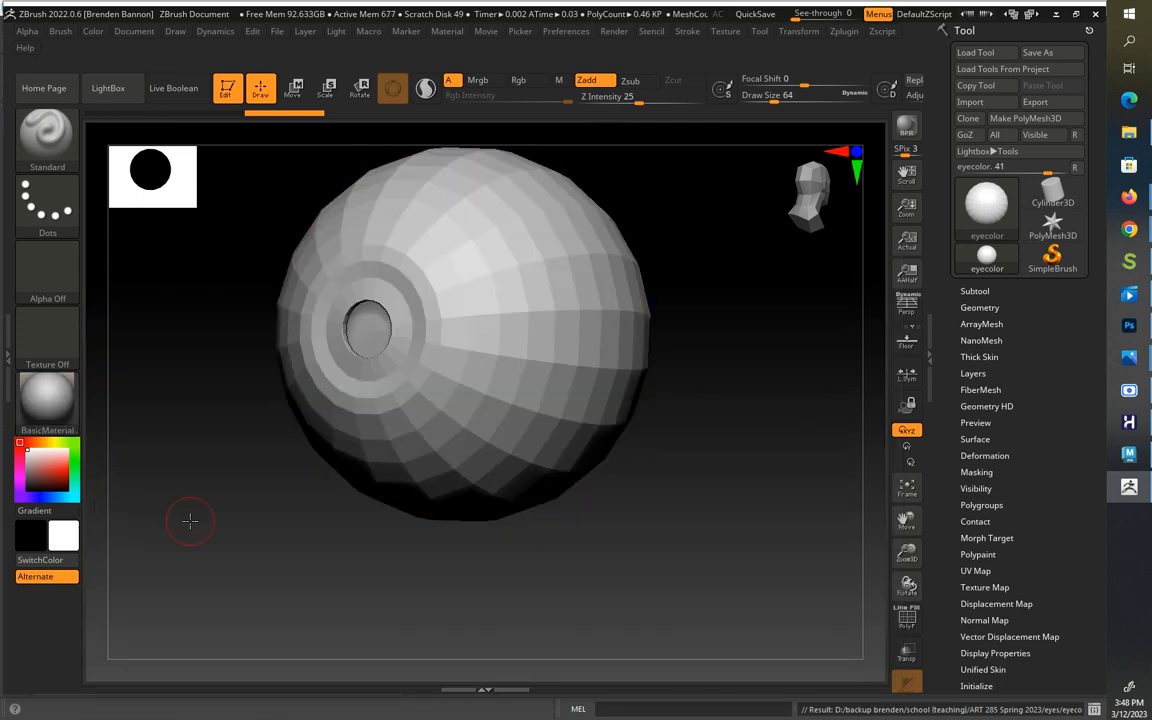
Step: Subdivide the eye mesh three times with Divide, up to SDiv 4, keeping Smt on
left_click(978, 307)
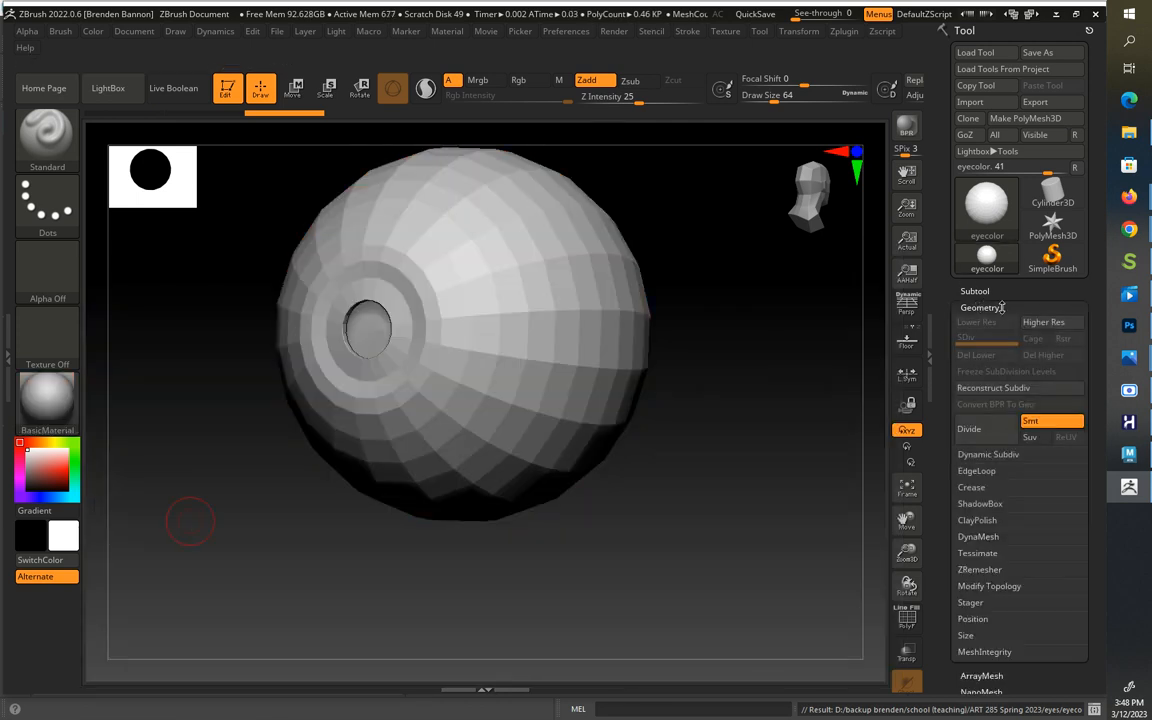
left_click(988, 432)
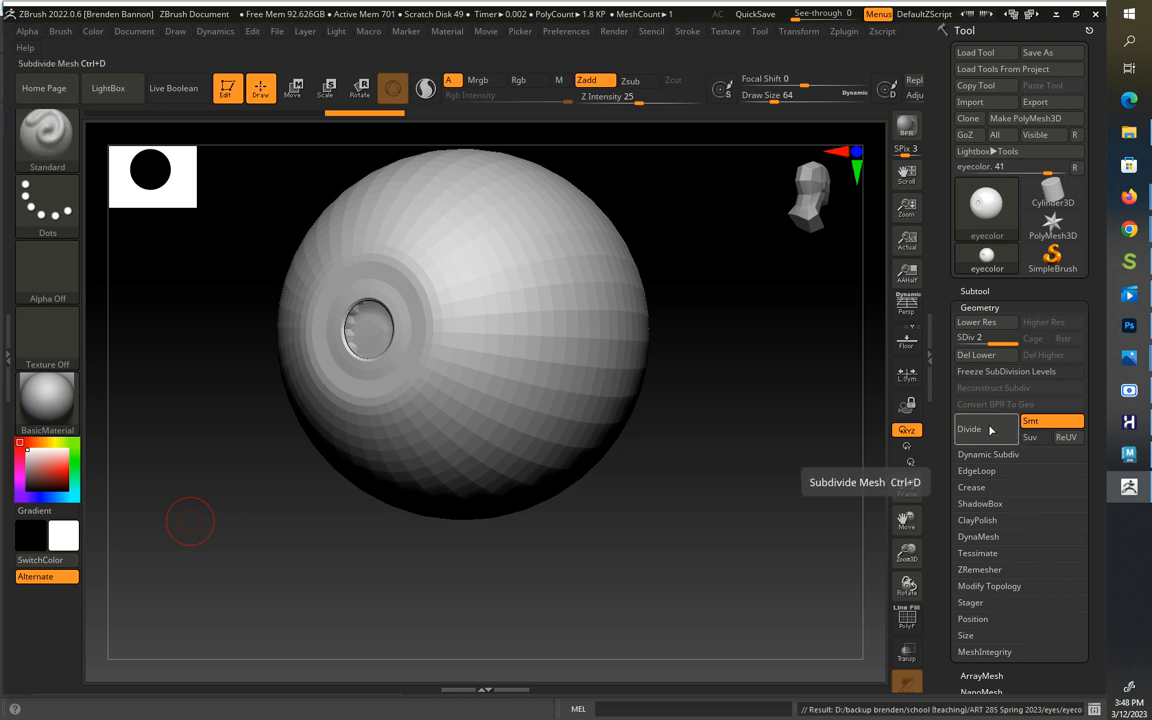
left_click(989, 429)
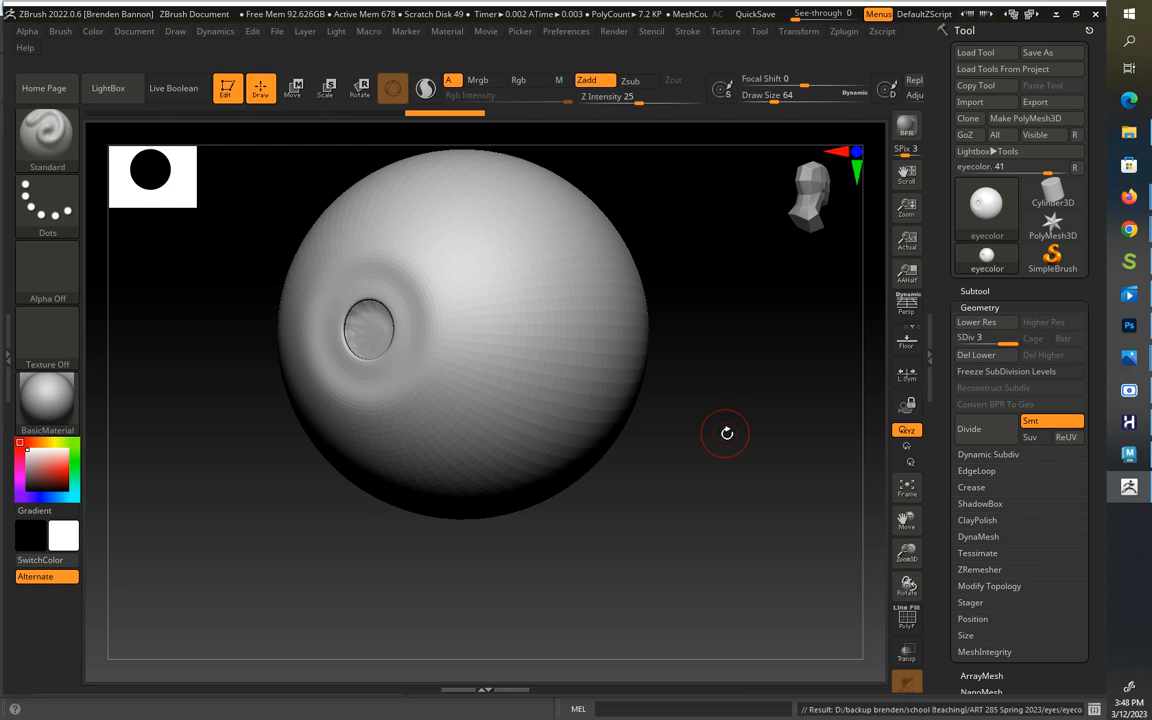
mouse_move(727, 433)
left_mouse_down()
mouse_move(743, 450)
mouse_move(725, 373)
mouse_move(738, 450)
left_mouse_up()
left_click(991, 437)
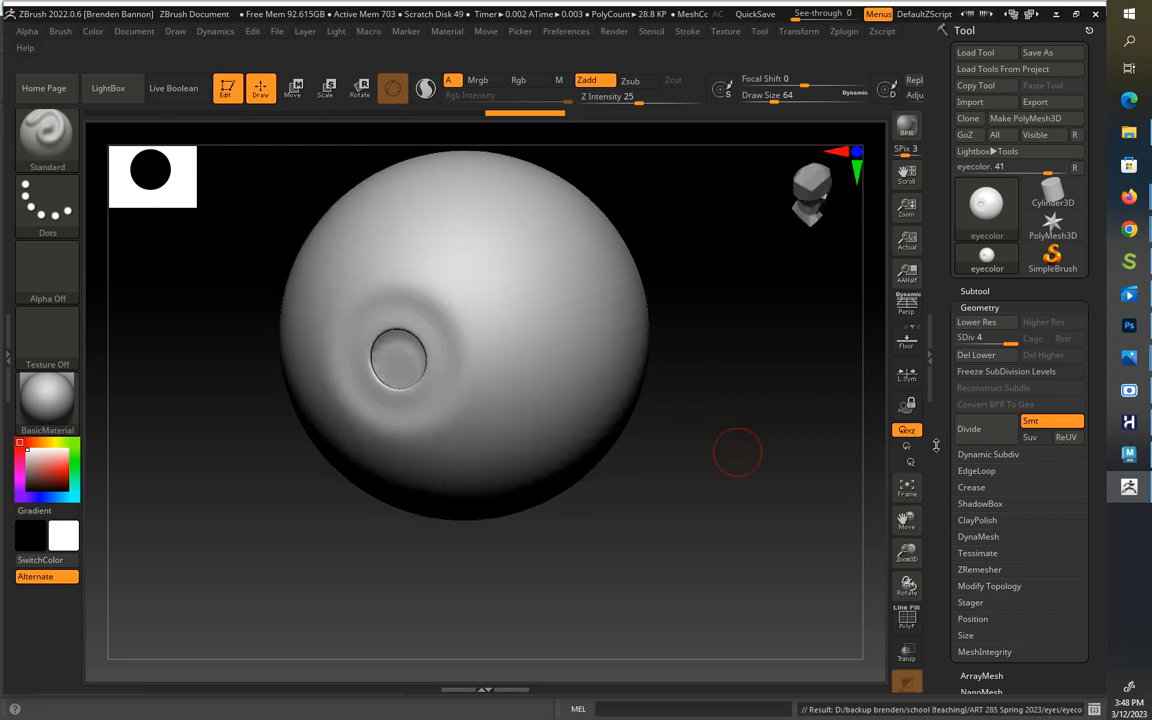
mouse_move(936, 446)
left_mouse_down()
mouse_move(945, 345)
mouse_move(941, 438)
left_mouse_up()
Step: Try Standard brush strokes beside the eye's recess, reducing the draw size to about 27 between them, and undo the strokes
left_click_drag(523, 342, 568, 393)
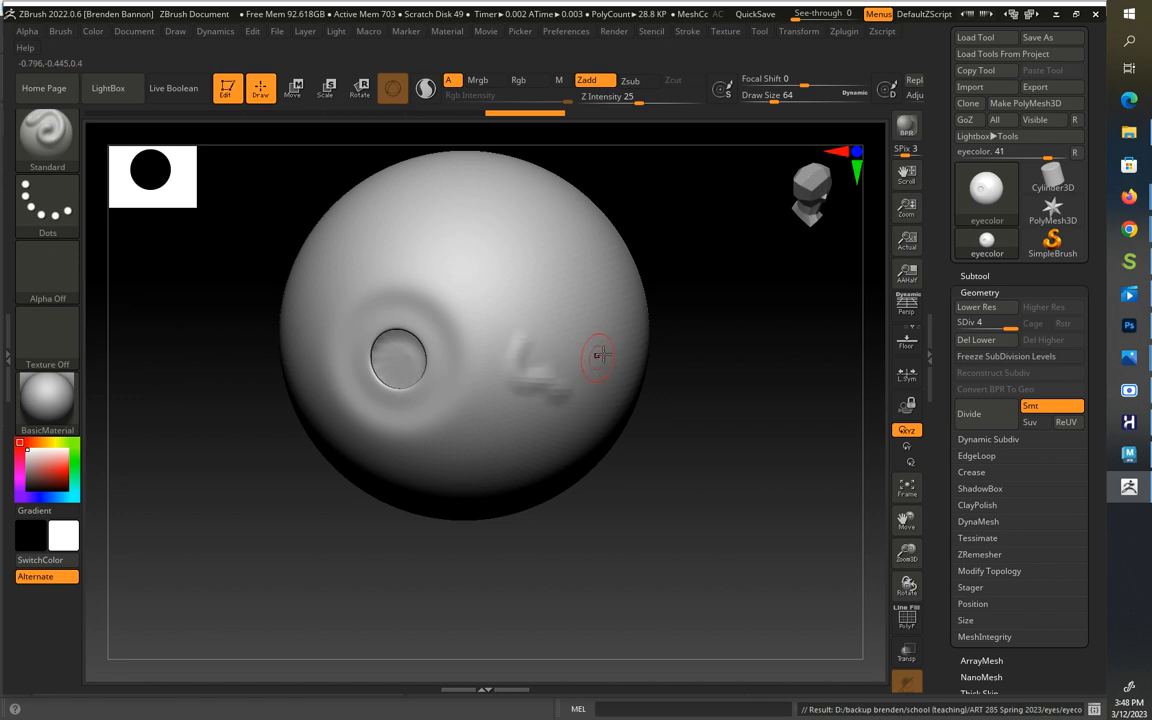
key("ctrl+z")
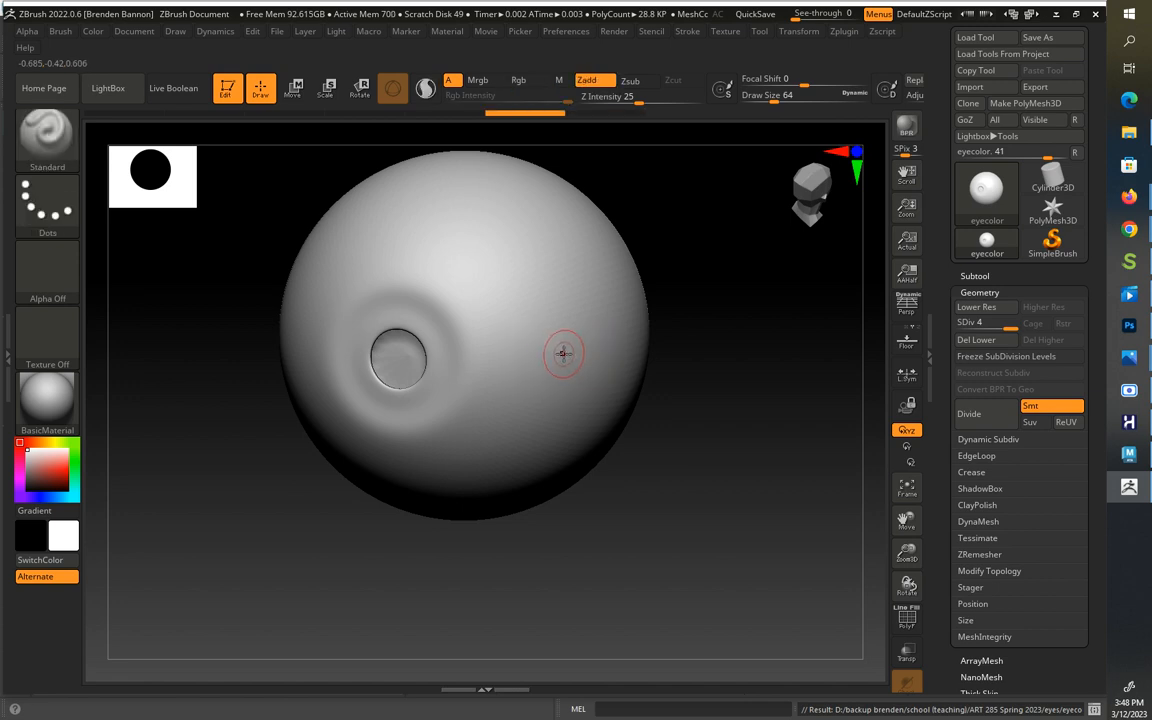
key("s")
left_click_drag(564, 354, 553, 357)
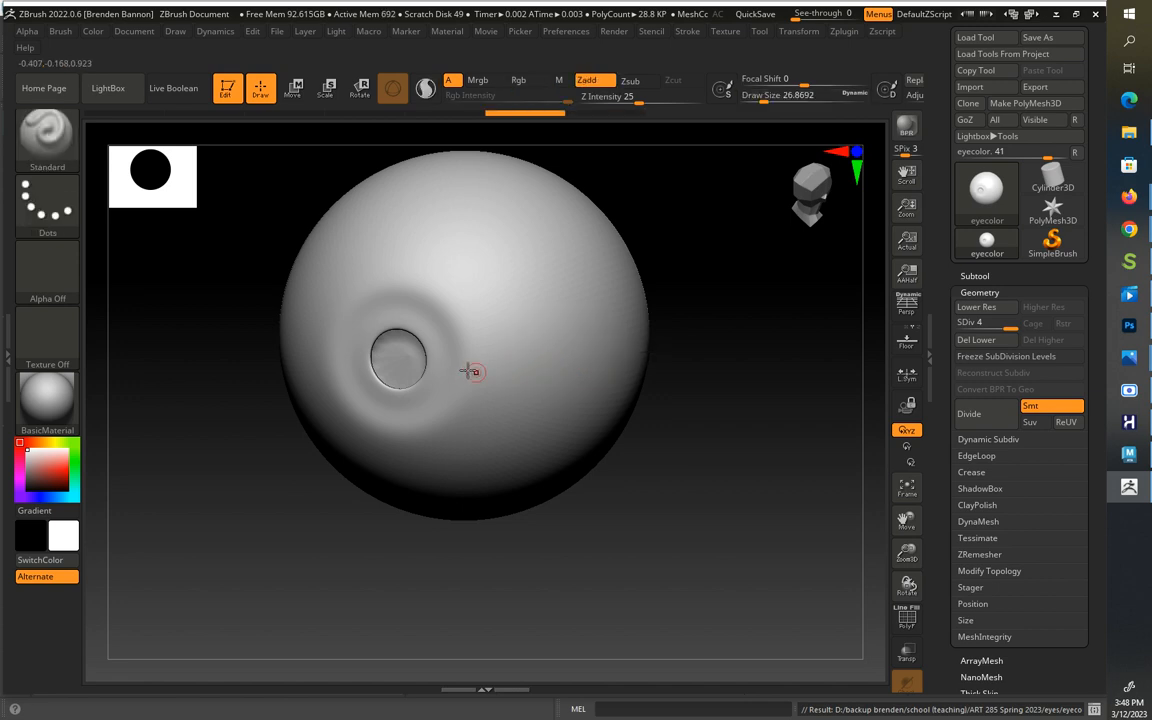
left_click_drag(438, 355, 457, 373)
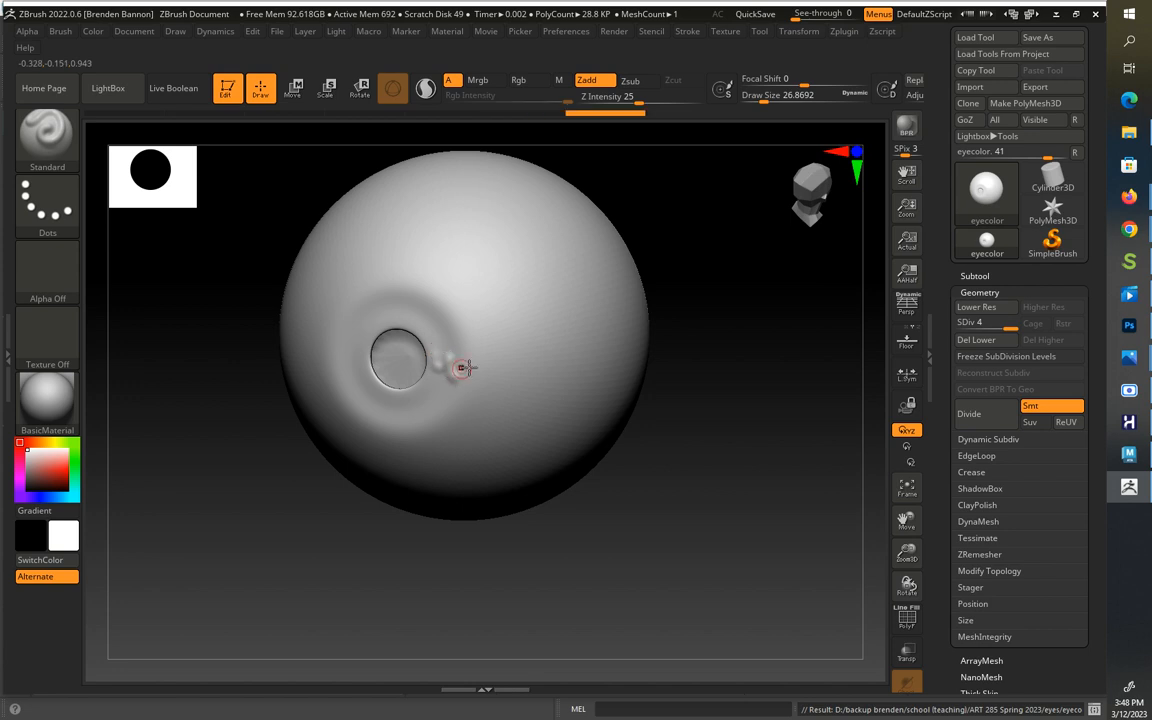
key("ctrl+z")
key("ctrl+z")
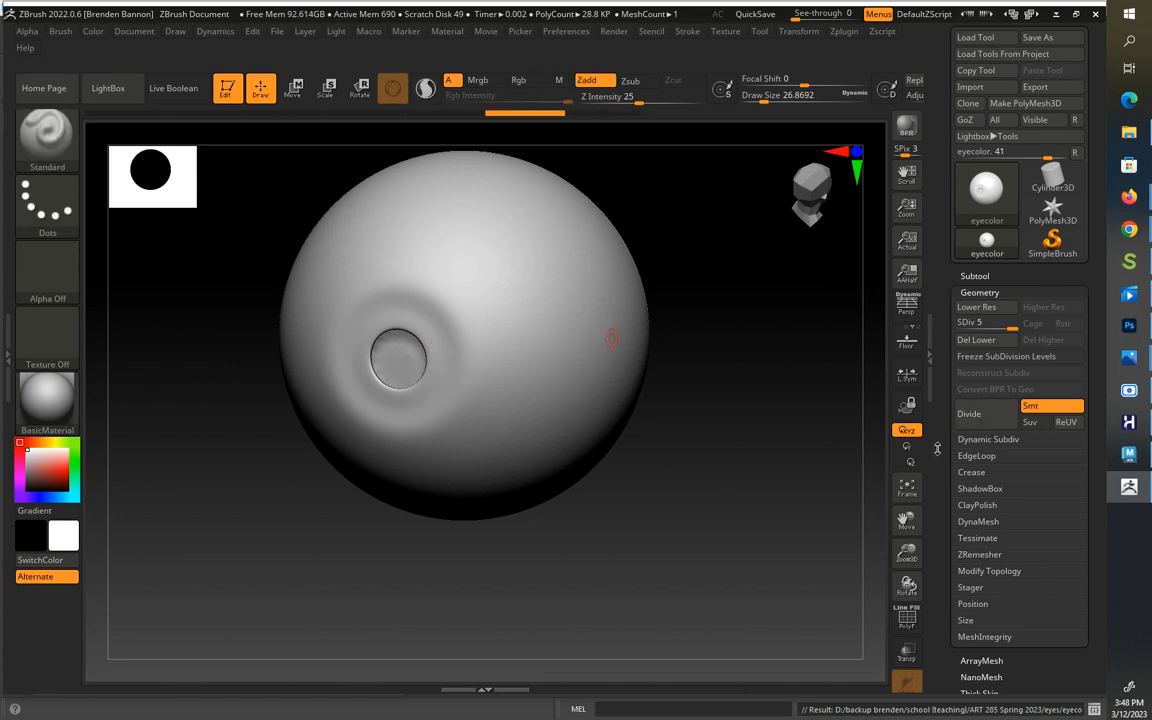
Step: Turn on Colorize in the eye mesh's Polypaint settings
left_click_drag(937, 449, 947, 331)
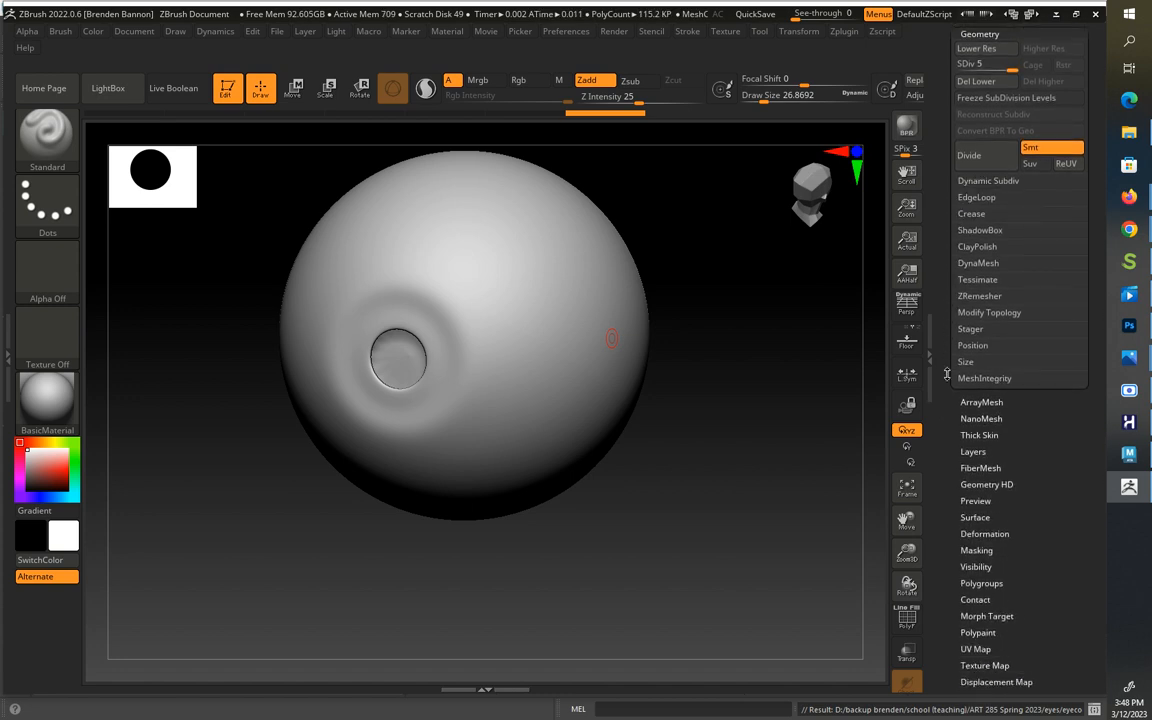
left_click_drag(944, 390, 944, 355)
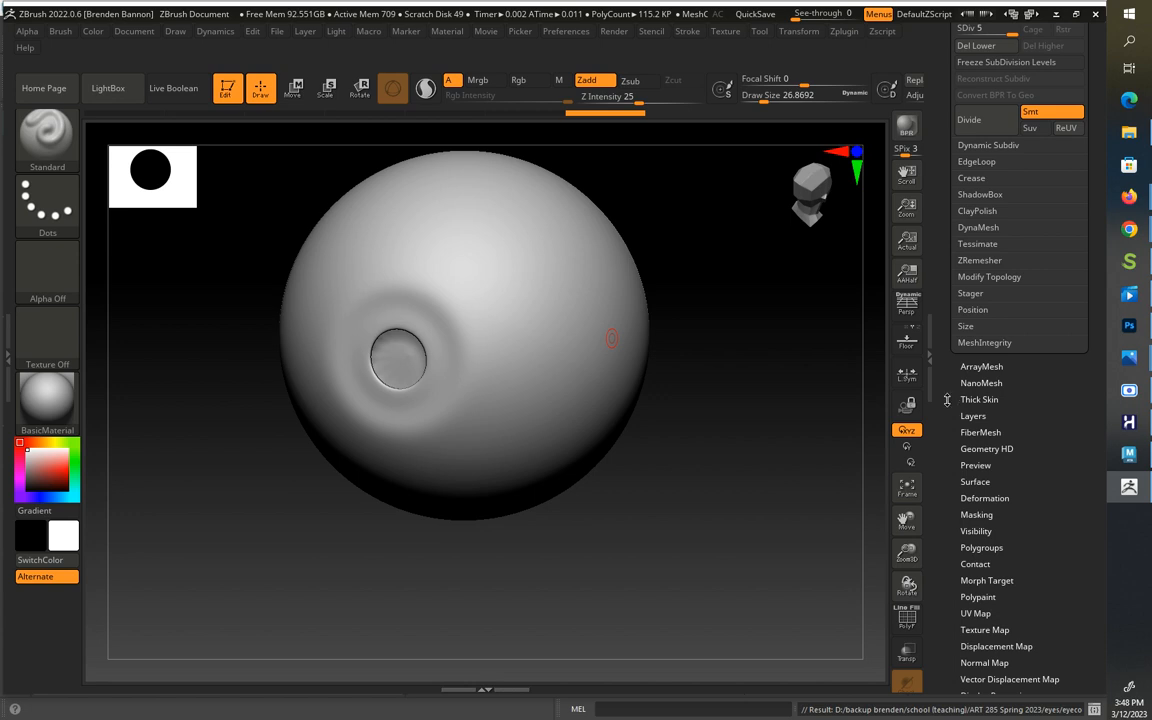
scroll(947, 399, "down", 3)
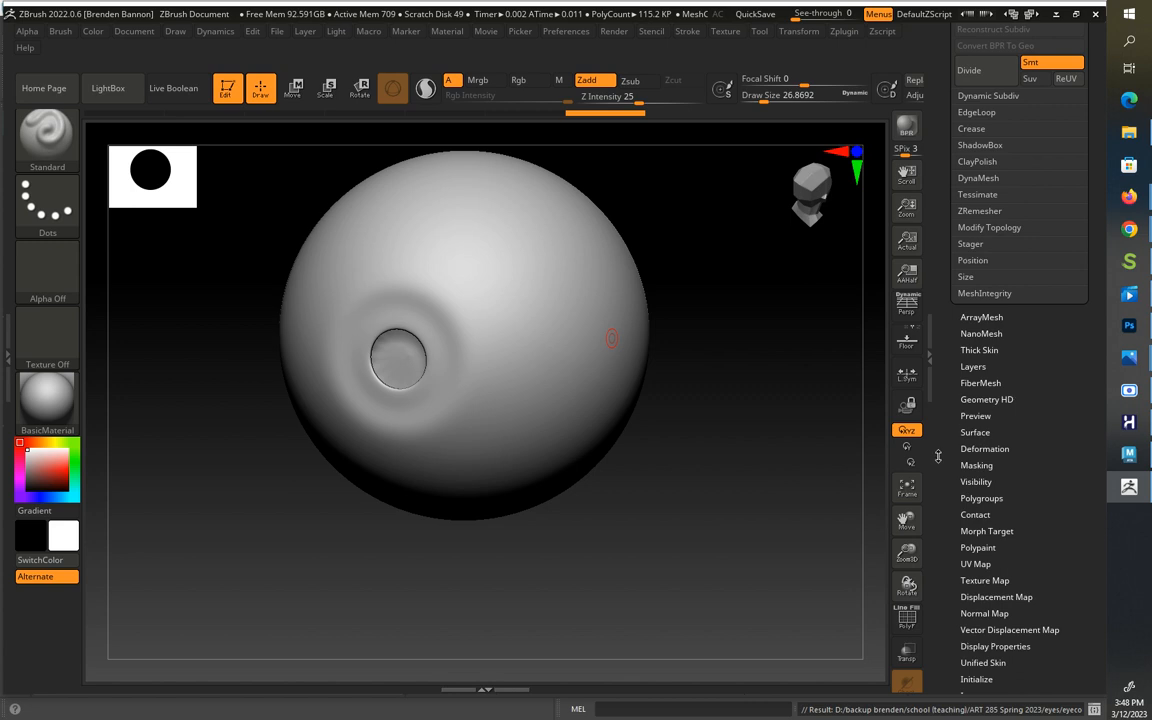
scroll(938, 456, "down", 10)
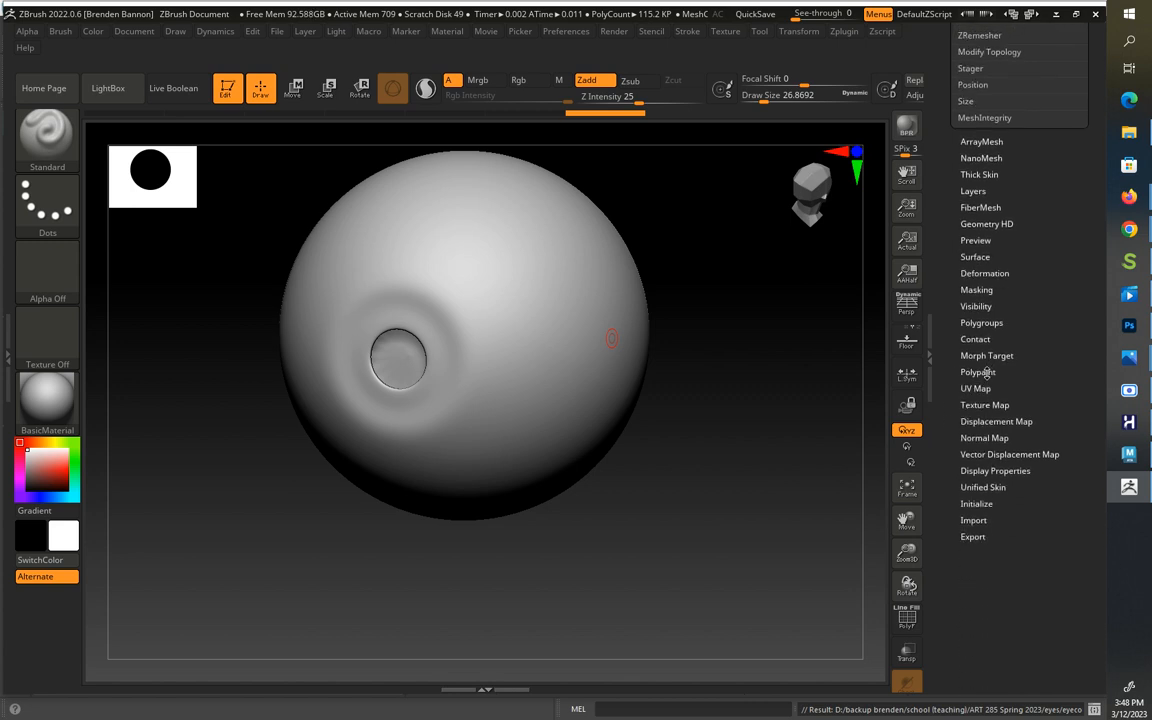
left_click(978, 371)
scroll(947, 413, "up", 3)
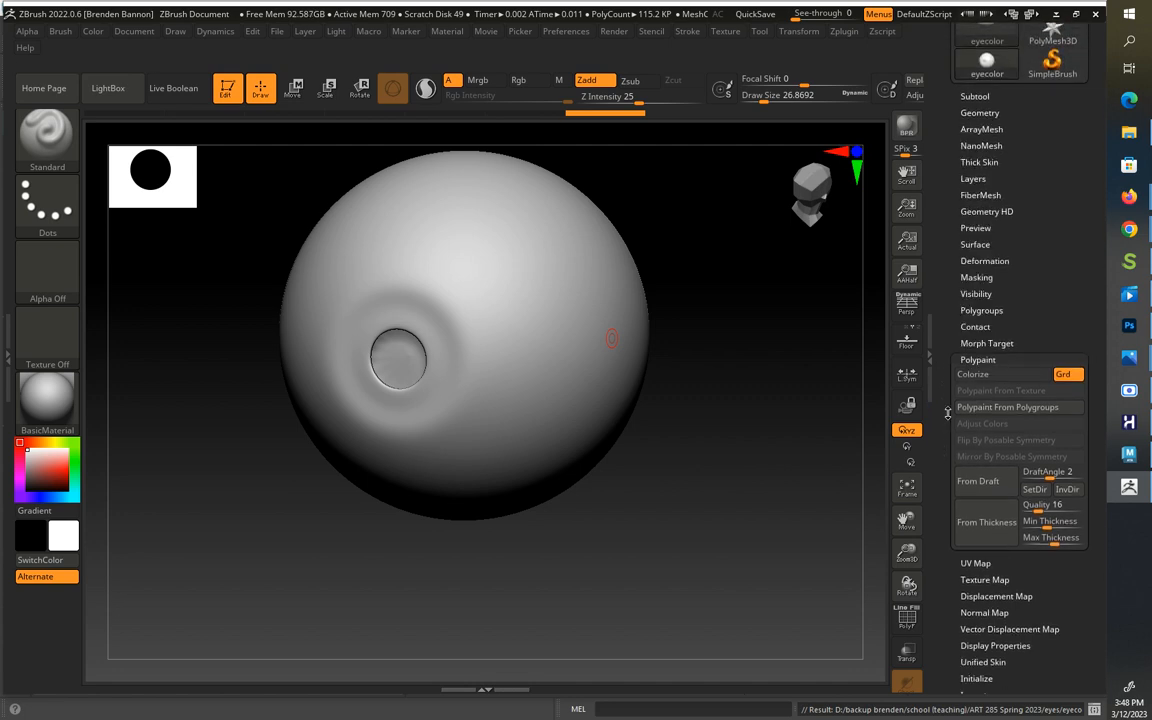
left_click(973, 374)
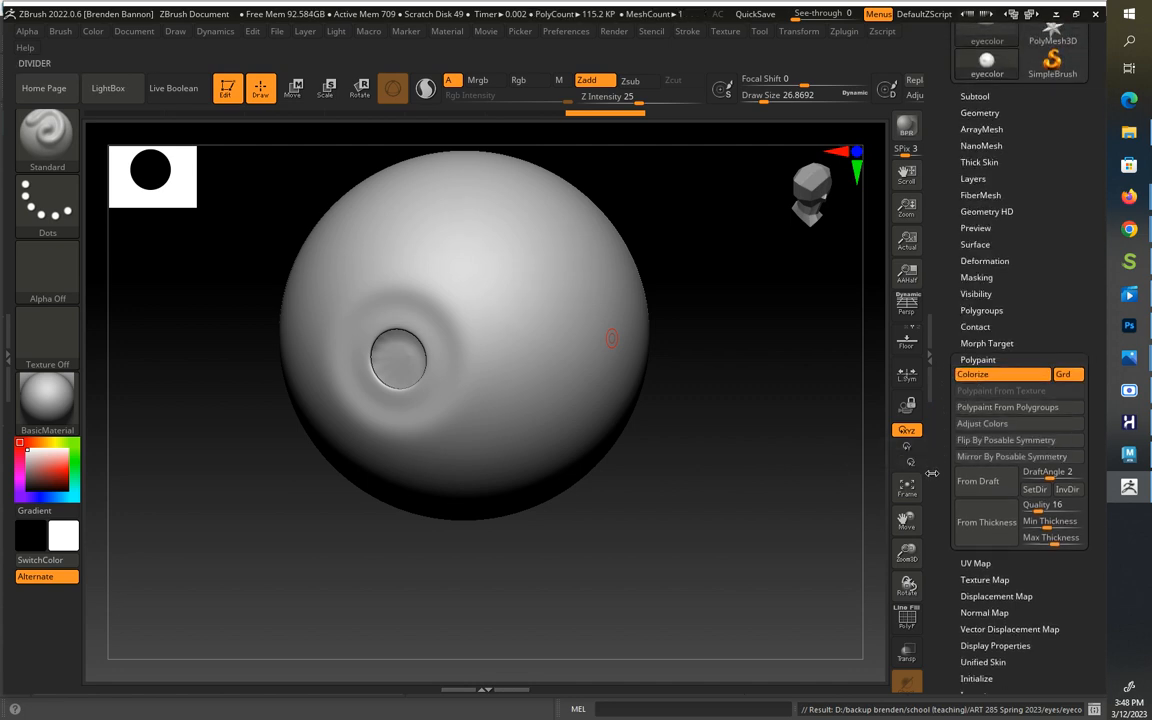
scroll(939, 401, "up", 3)
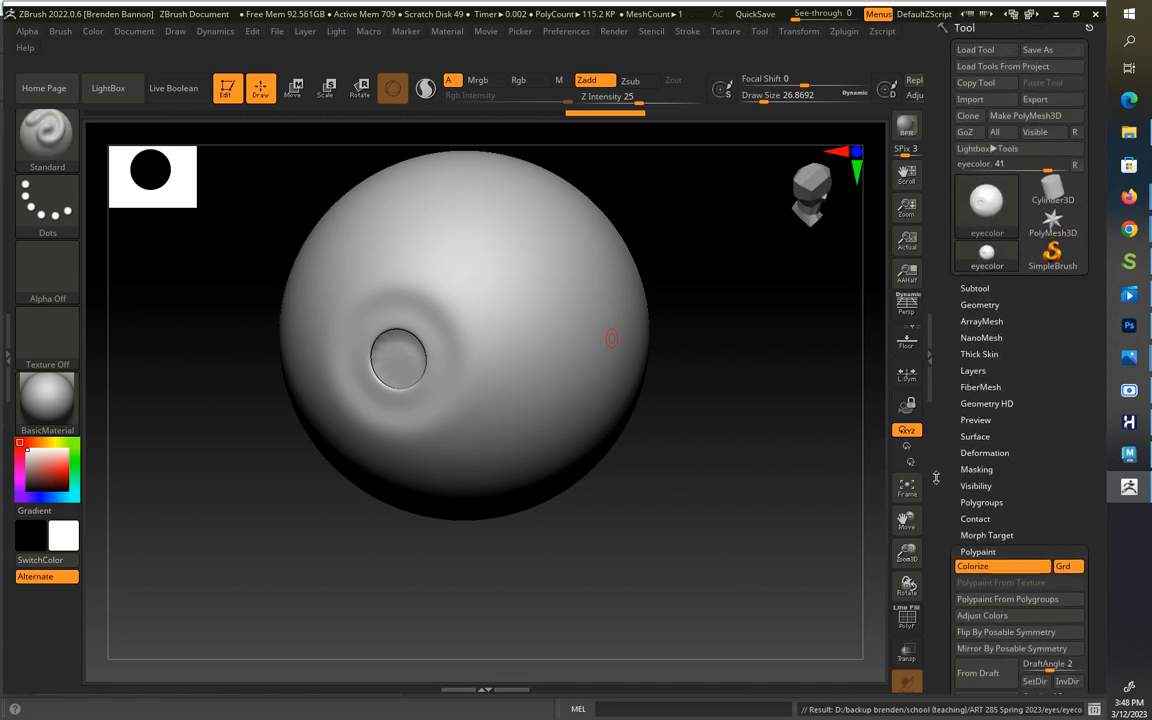
left_click_drag(943, 421, 942, 452)
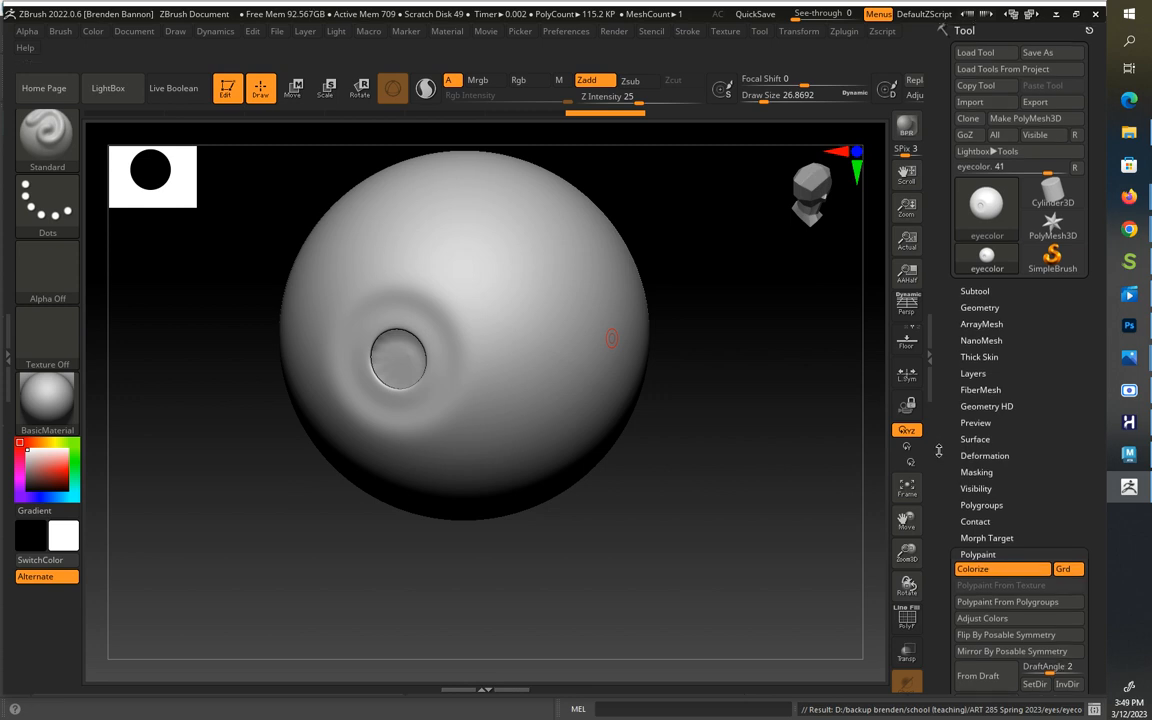
Step: Enable Rgb painting and fill the whole eye mesh with a pale blue-grey of R 230, G 235, B 240
left_click(519, 81)
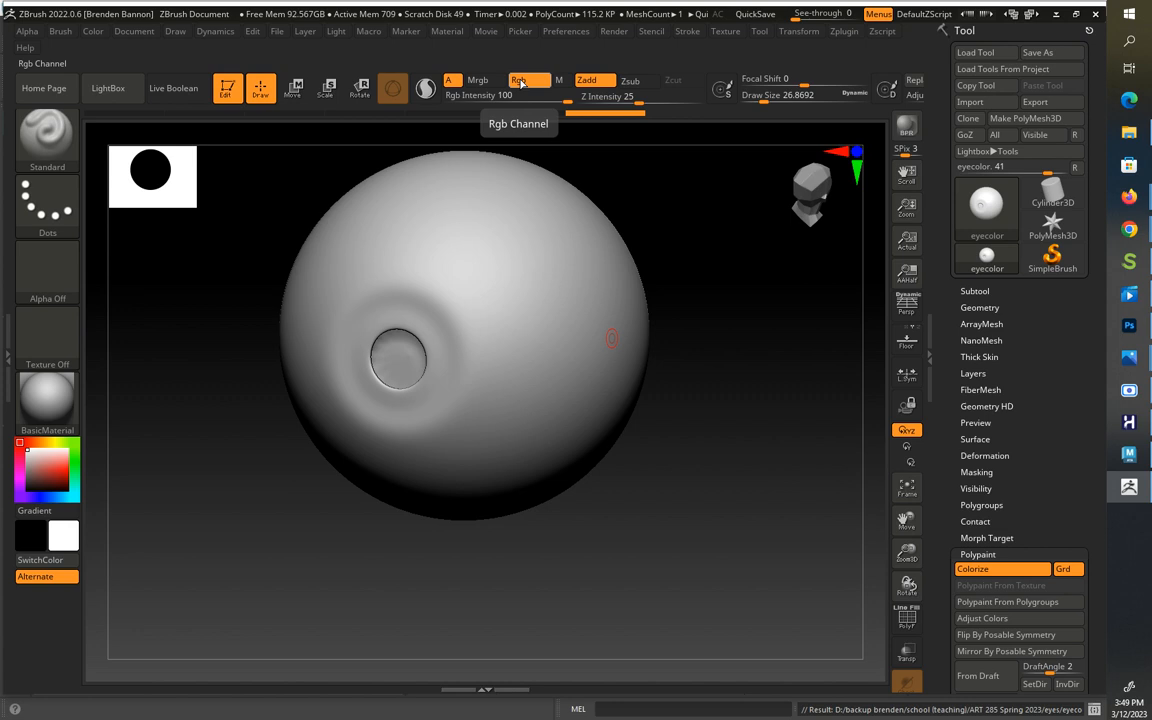
left_click(92, 31)
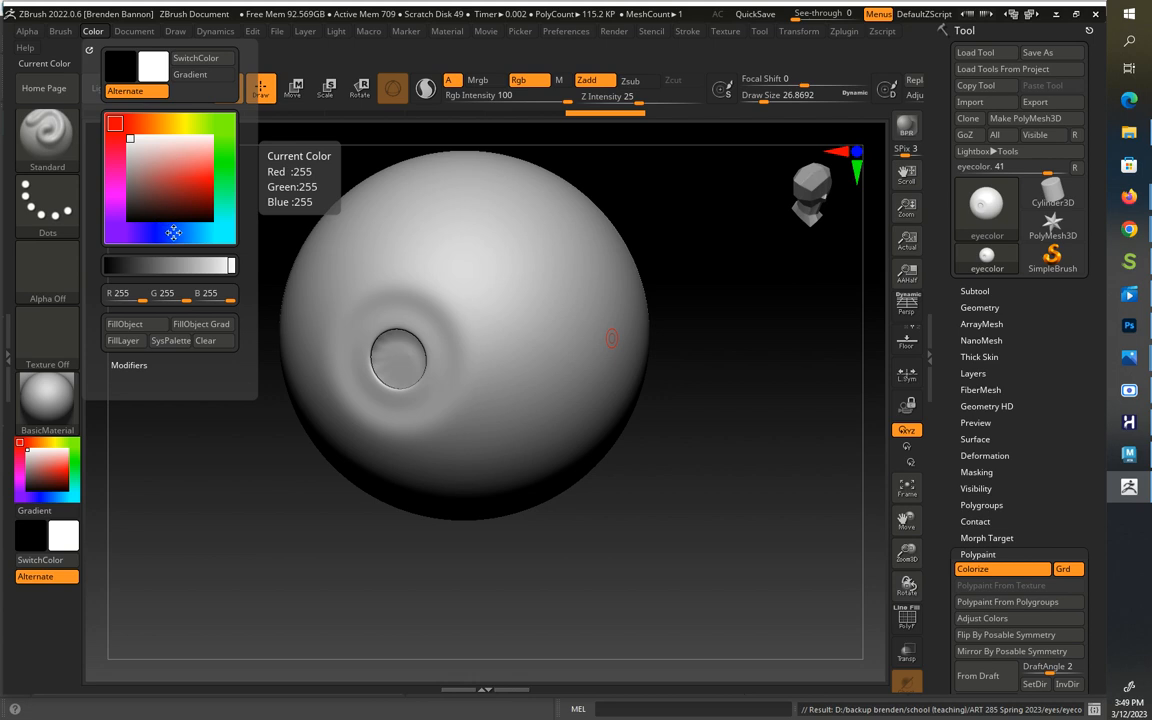
left_click(184, 232)
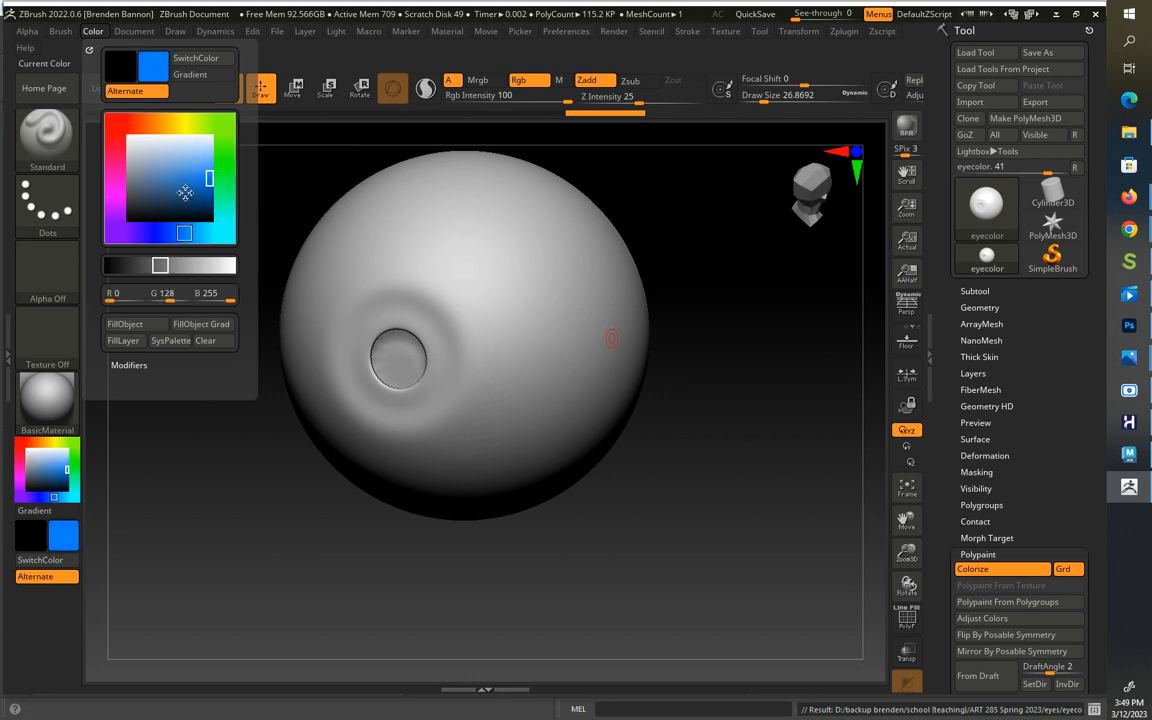
left_click(150, 139)
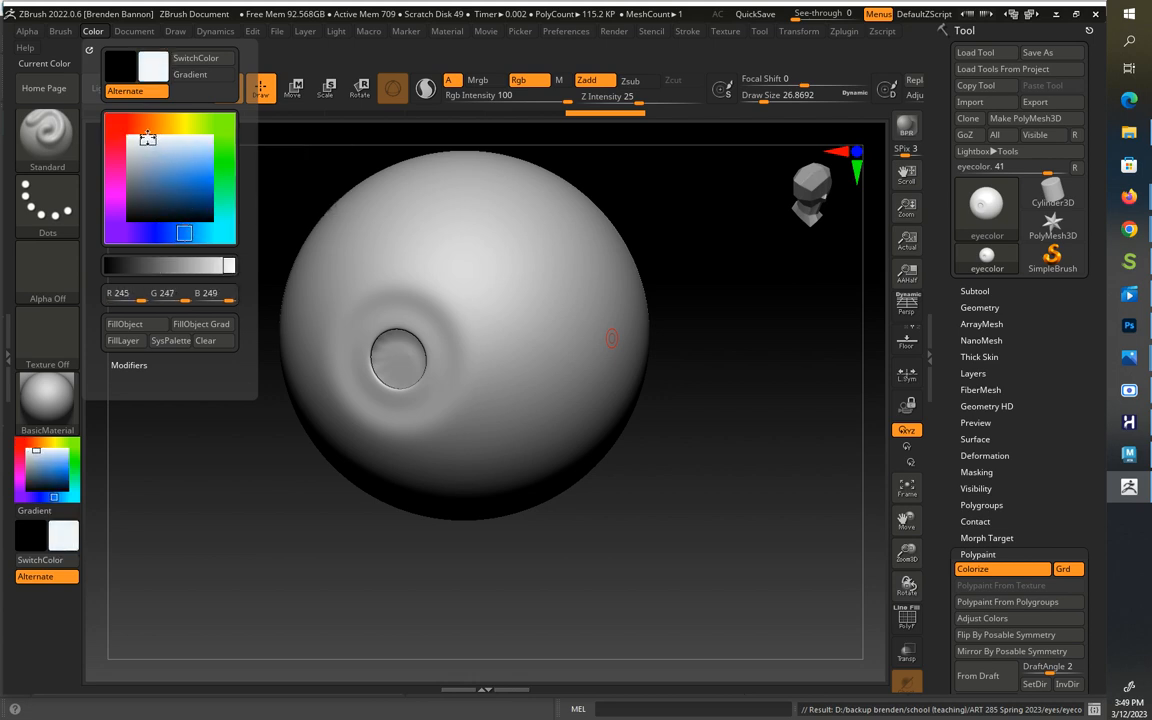
mouse_move(147, 137)
left_mouse_down()
mouse_move(137, 139)
mouse_move(148, 141)
left_mouse_up()
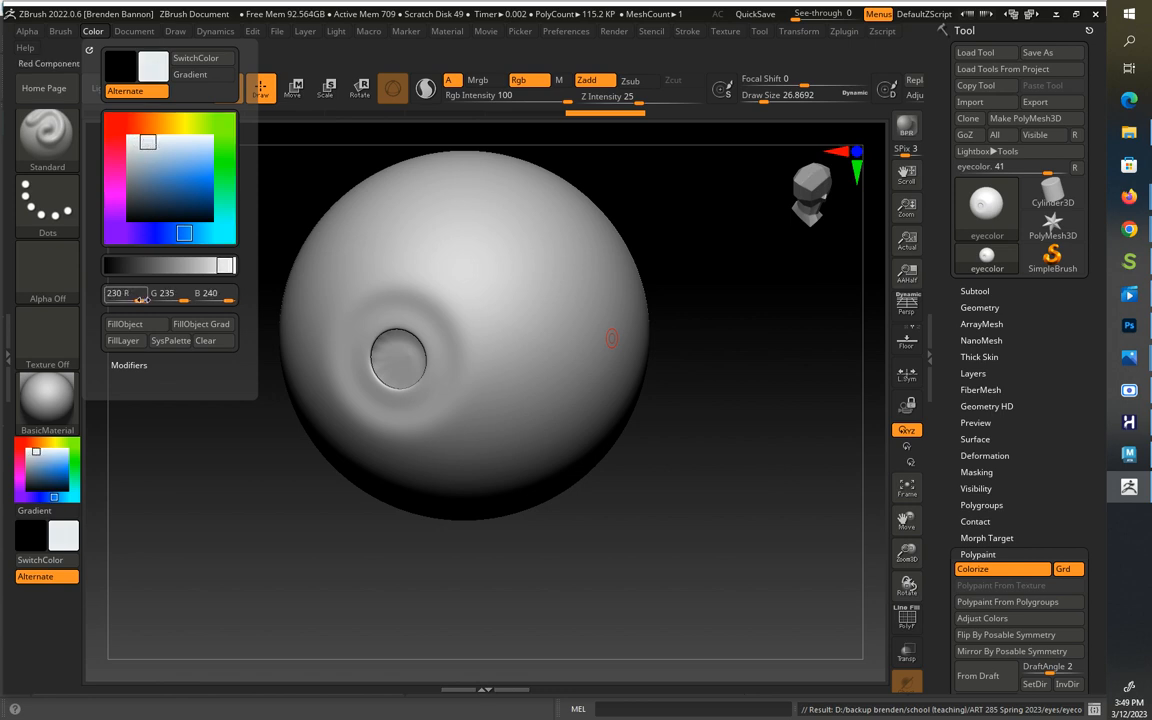
left_click(138, 325)
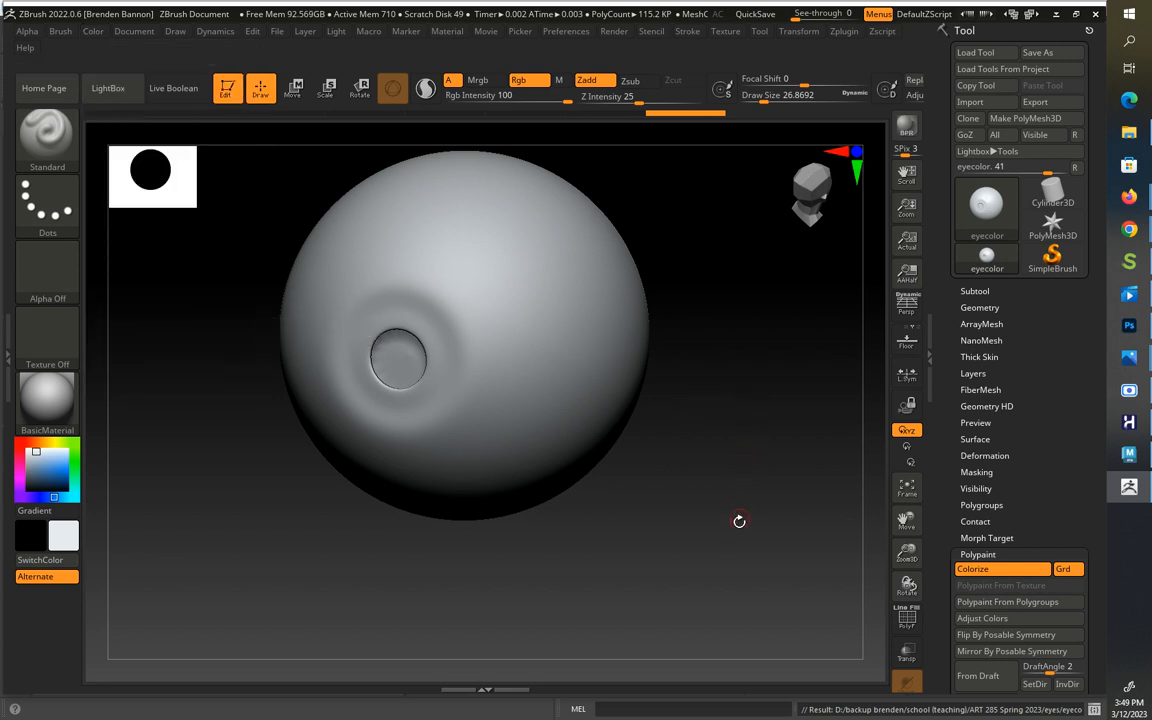
Step: Activate radial symmetry with a RadialCount of 8, switching its axis from X to Z around the eye's recess
mouse_move(740, 522)
left_mouse_down()
mouse_move(679, 537)
mouse_move(715, 535)
mouse_move(726, 509)
left_mouse_up()
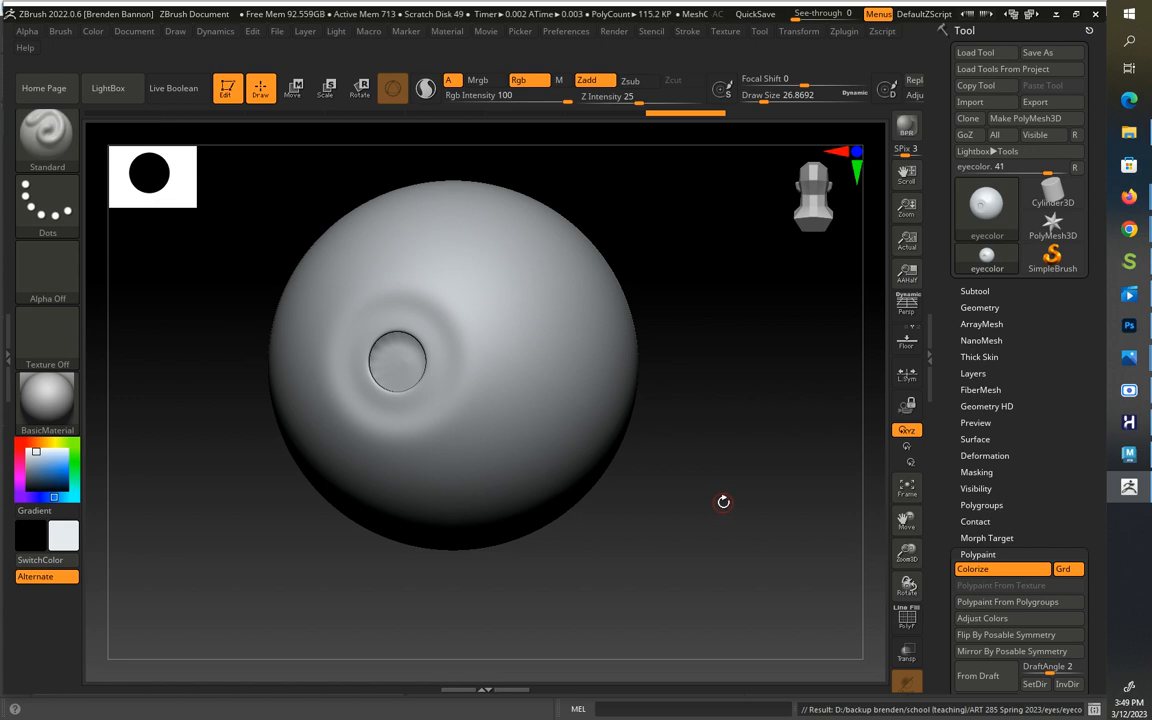
left_click(797, 32)
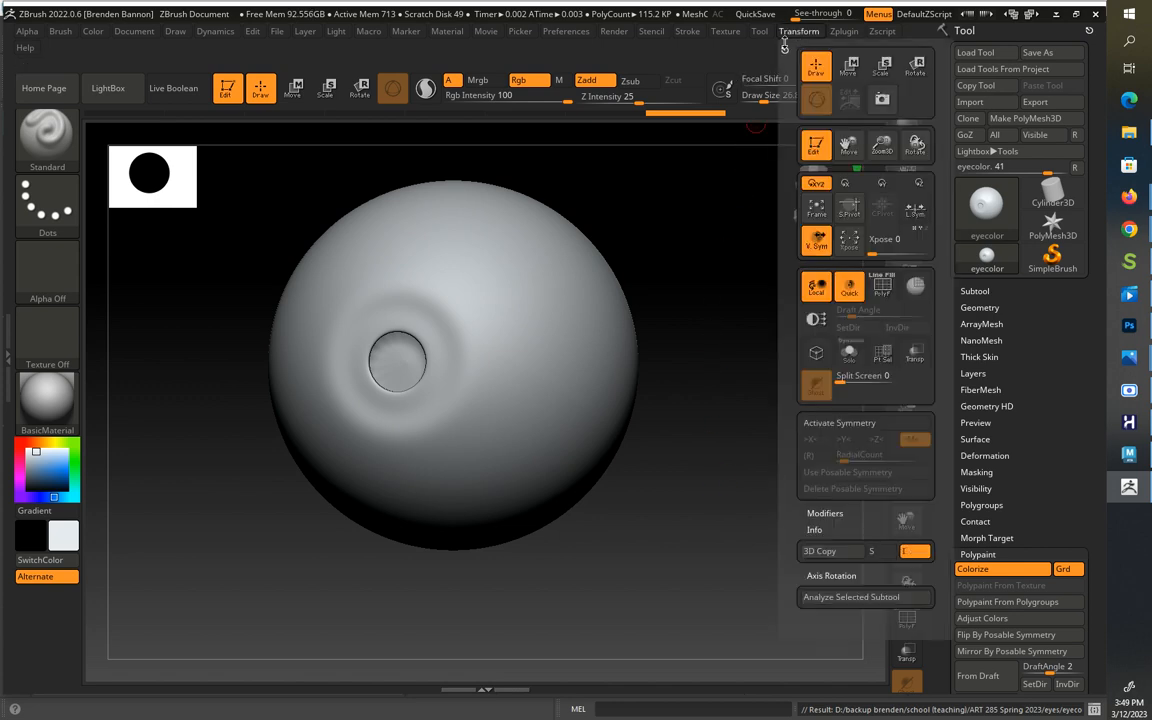
left_click(845, 424)
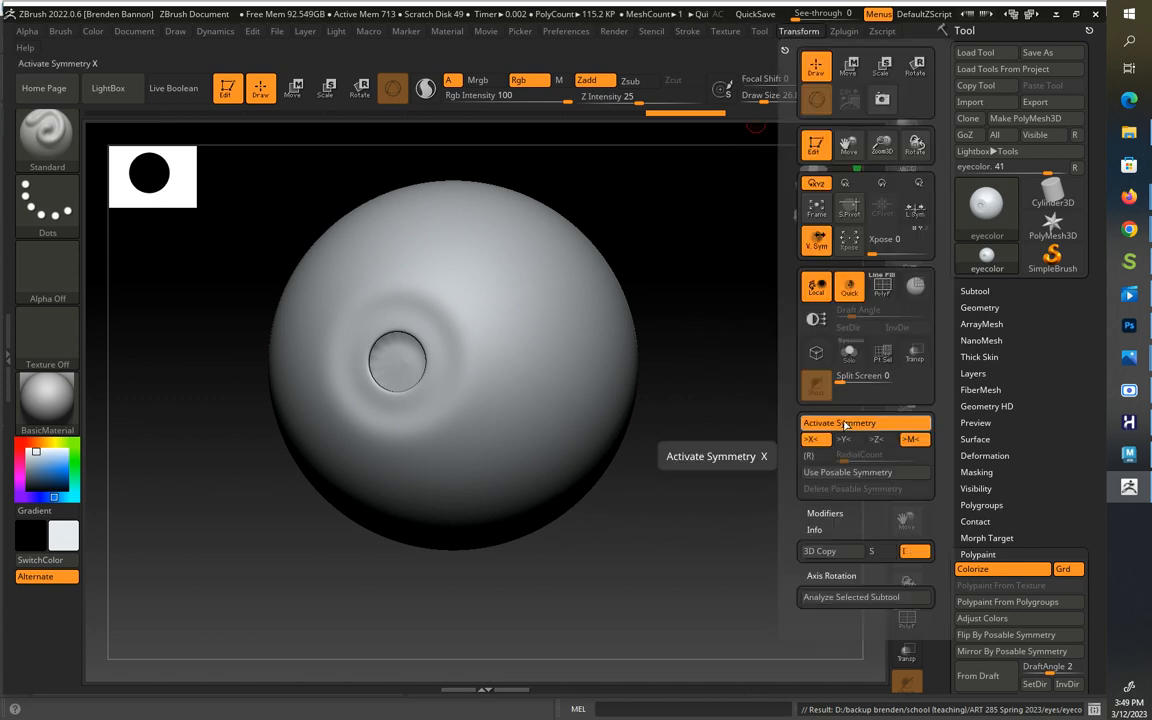
left_click(814, 460)
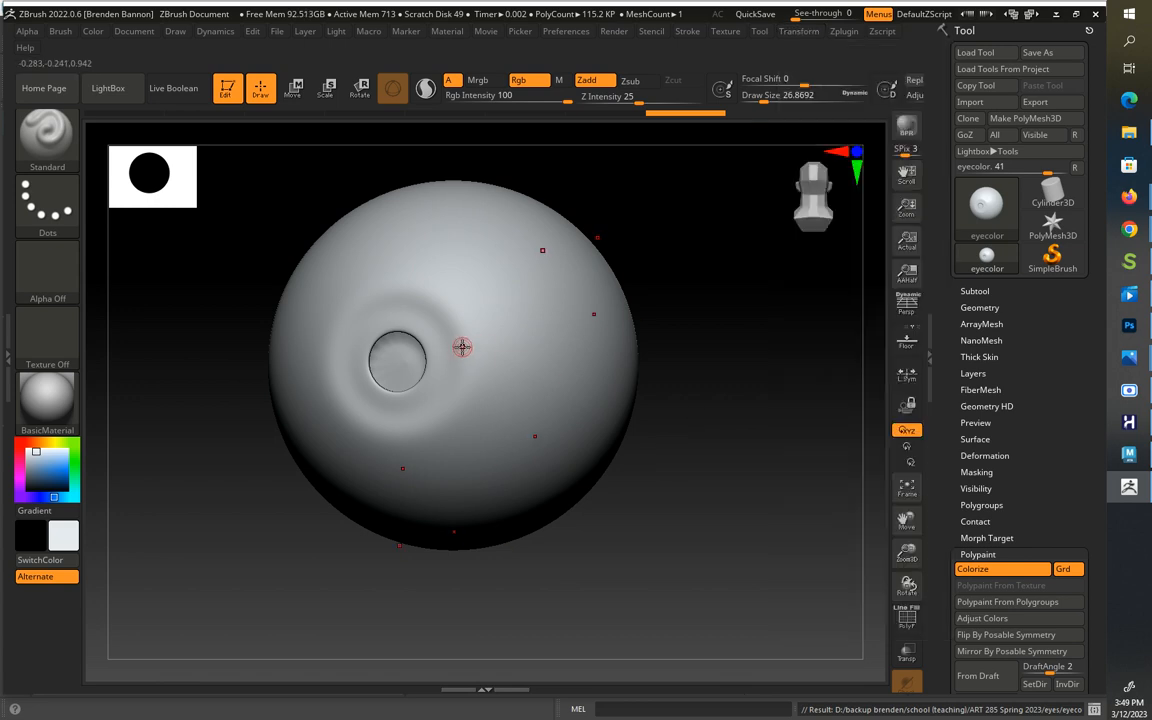
left_click(795, 33)
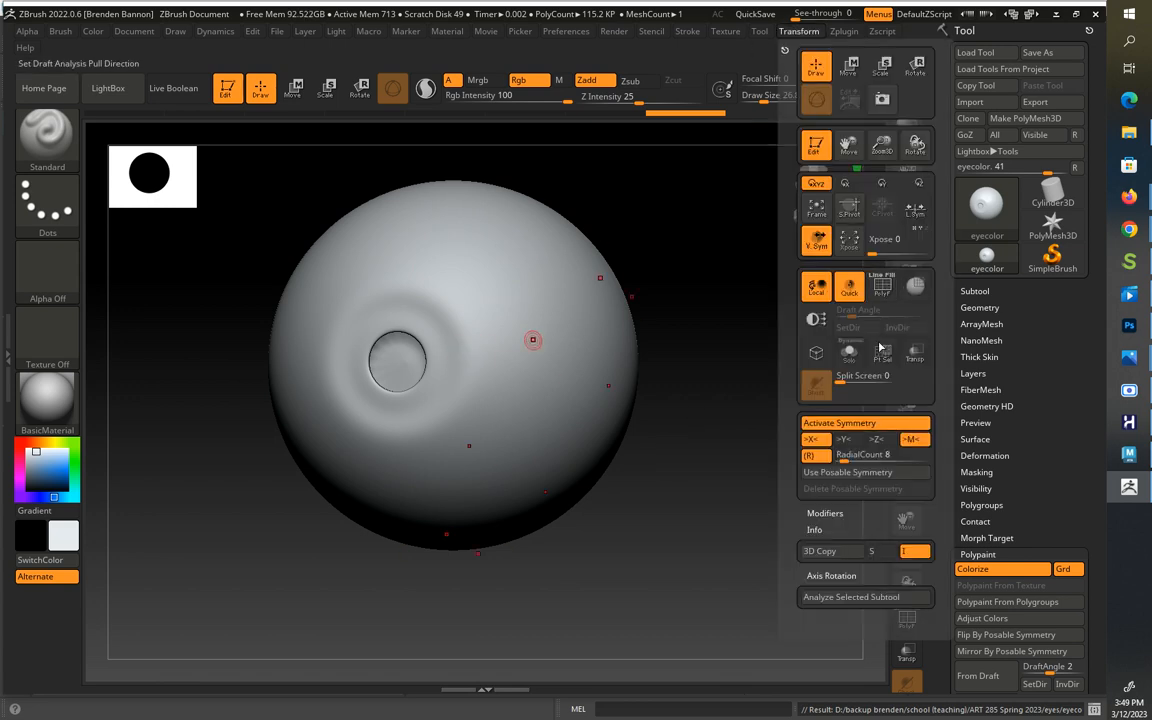
left_click(818, 441)
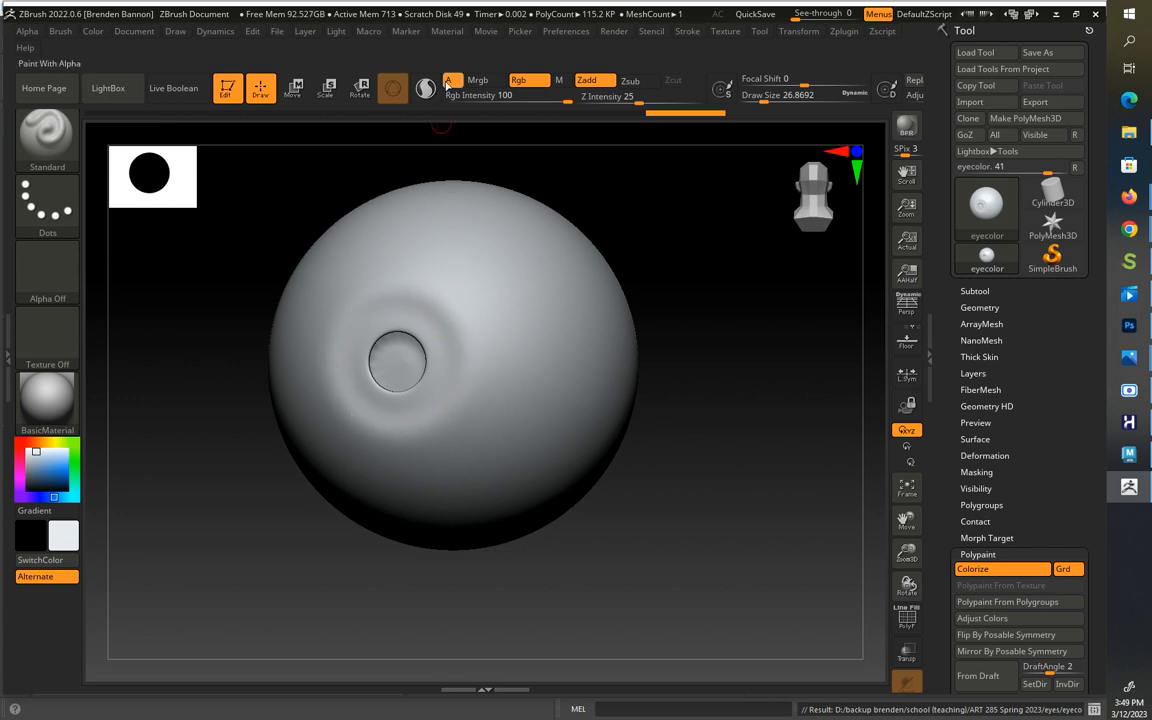
Step: Turn off Zadd, choose a dark blue paint colour and raise the draw size to about 51
left_click(587, 80)
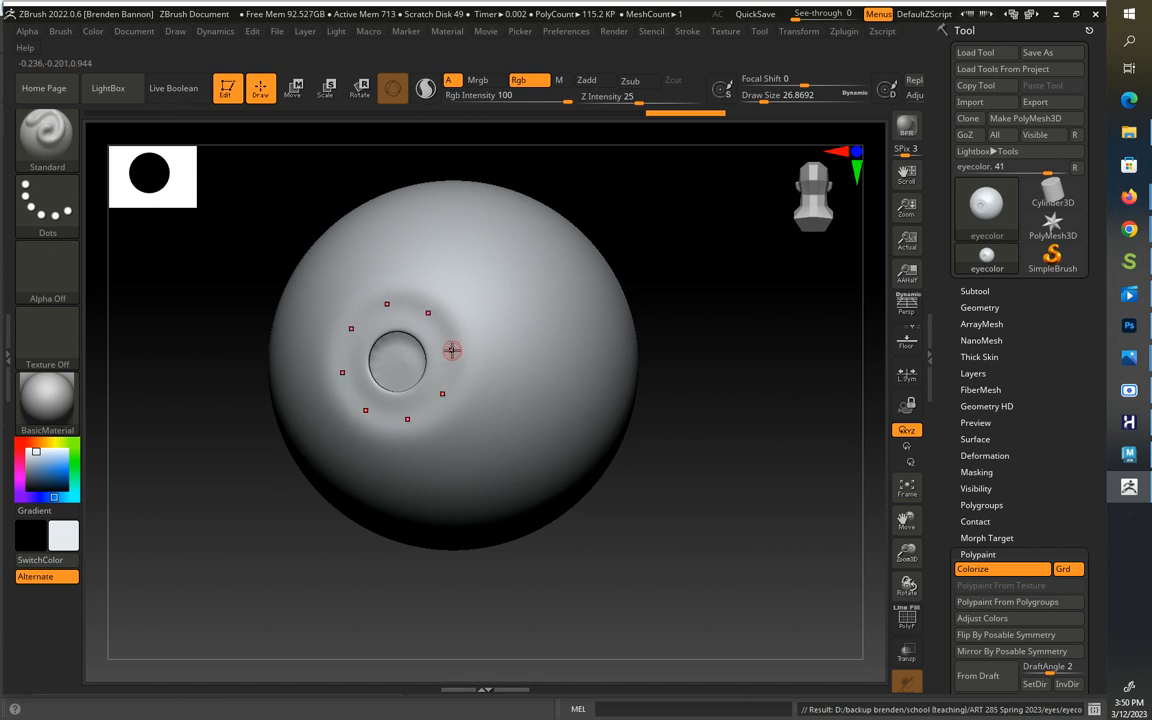
left_click(49, 482)
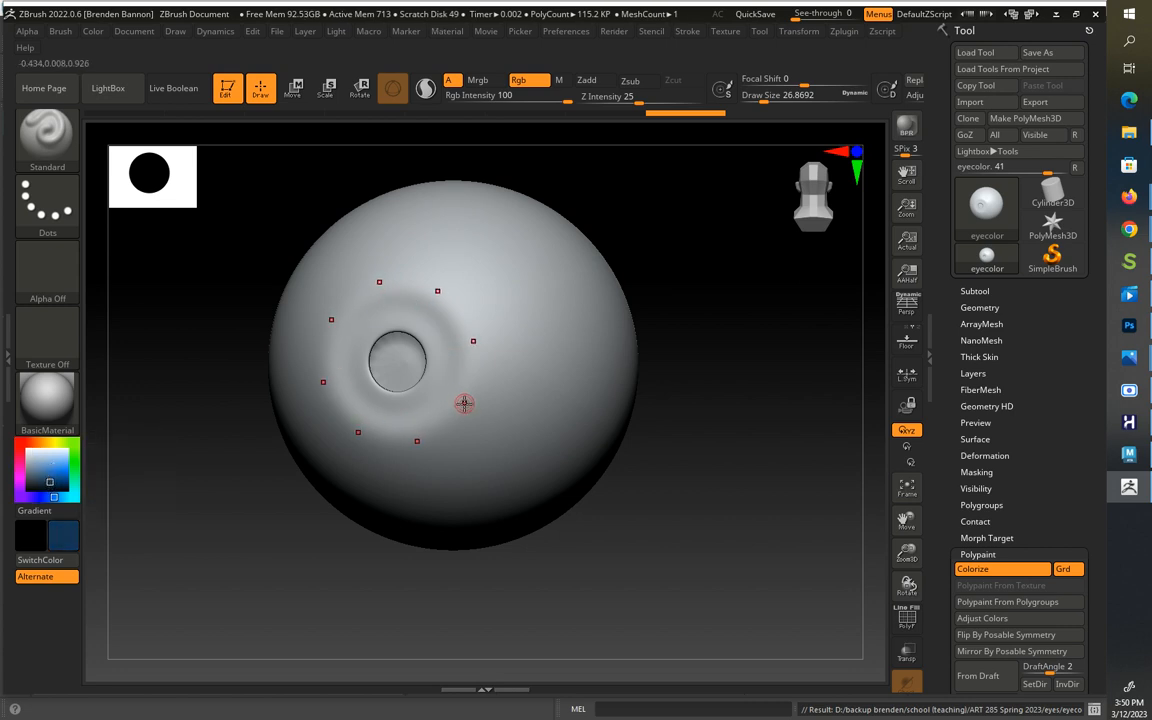
key("s")
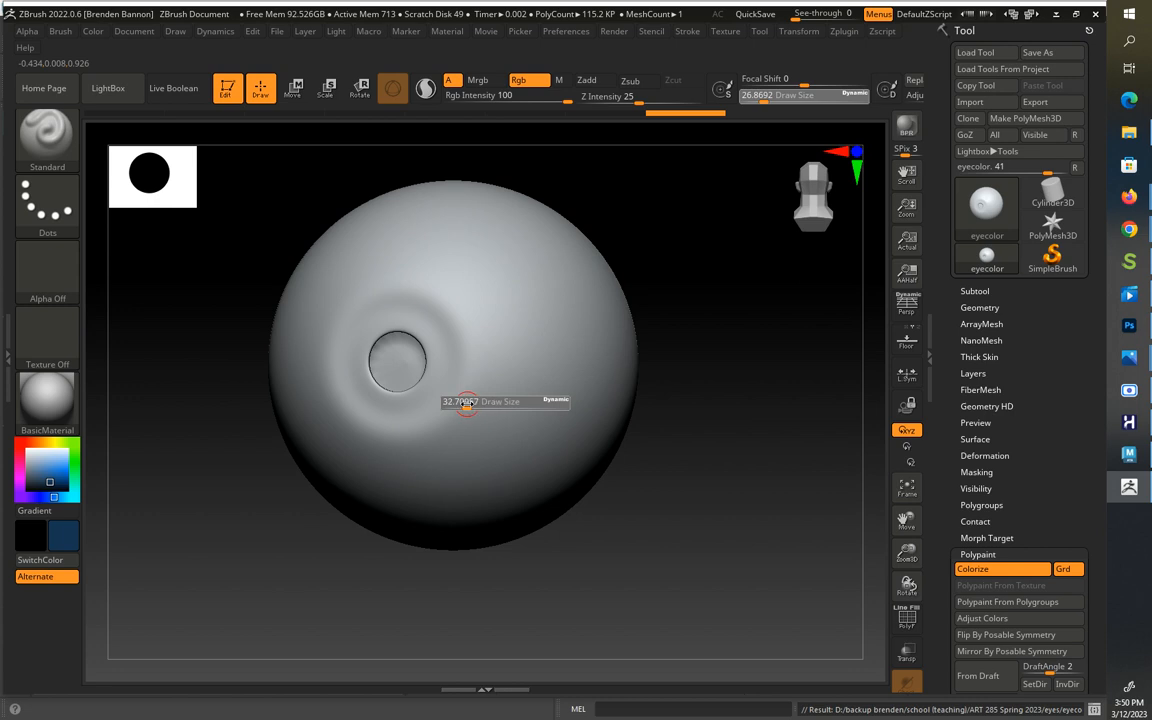
left_click(464, 403)
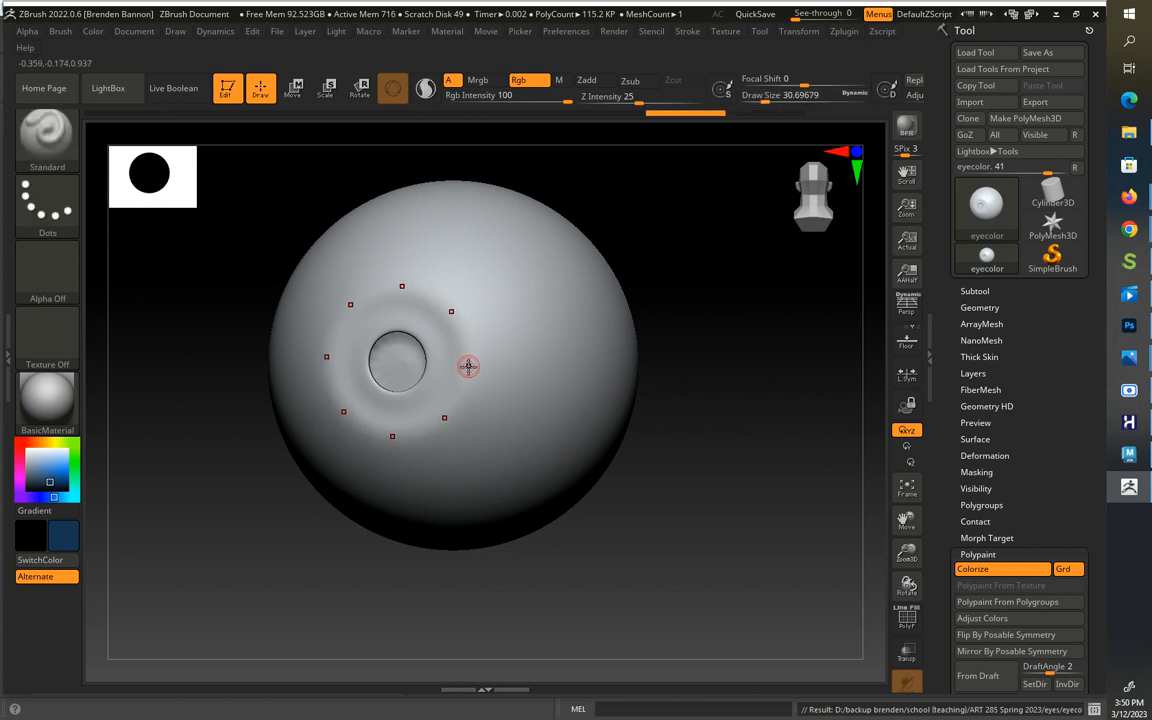
key("s")
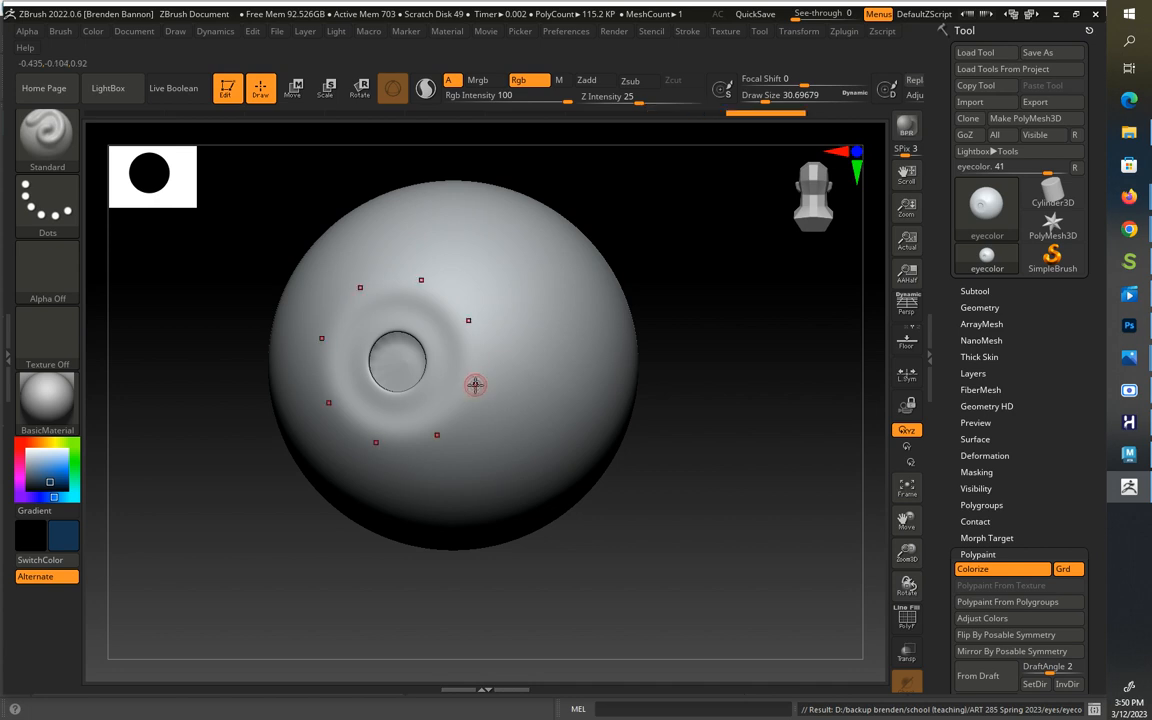
key("s")
left_click(471, 384)
Step: Paint a soft dark blue ring around the iris's outer rim and darken it with a near-black blue
mouse_move(471, 384)
left_mouse_down()
mouse_move(452, 306)
mouse_move(461, 362)
left_mouse_up()
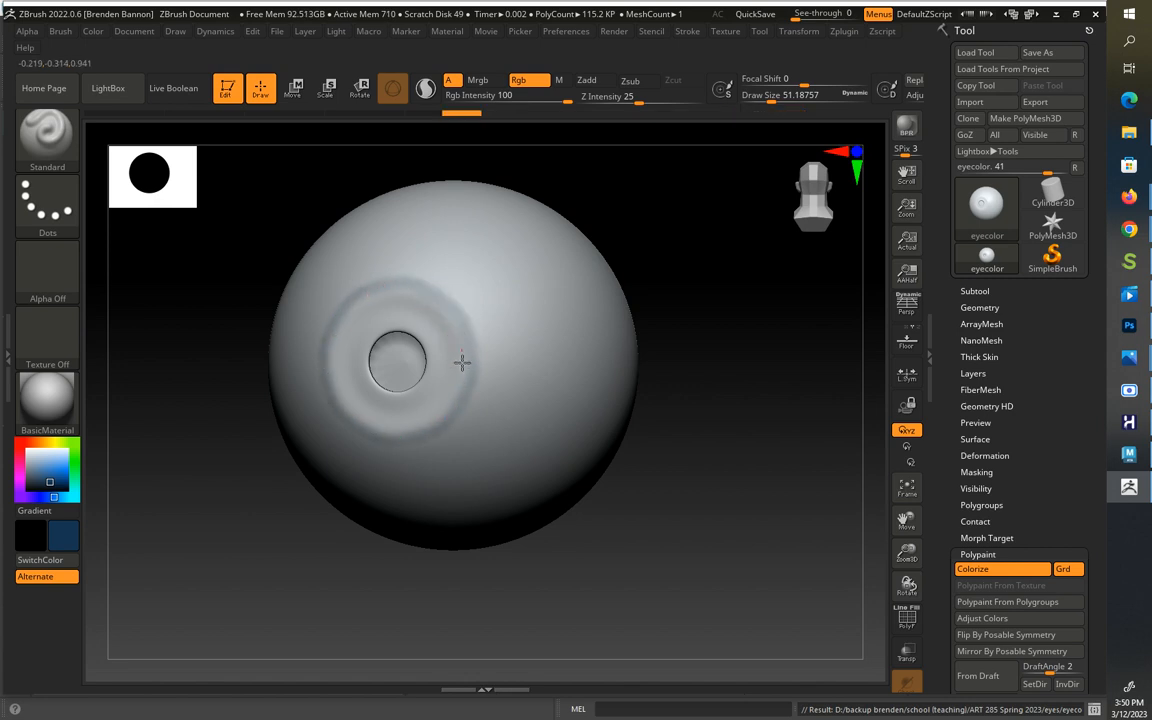
left_click_drag(450, 408, 446, 406)
left_click_drag(464, 364, 454, 397)
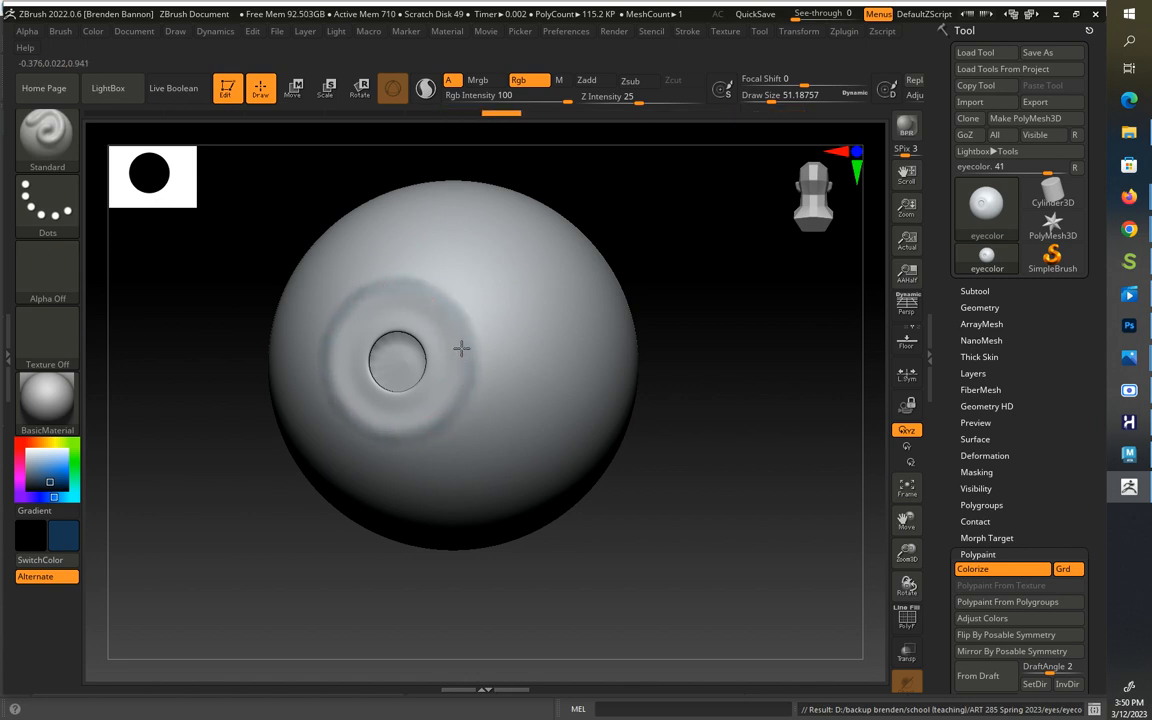
mouse_move(461, 347)
left_mouse_down()
mouse_move(452, 316)
mouse_move(461, 374)
left_mouse_up()
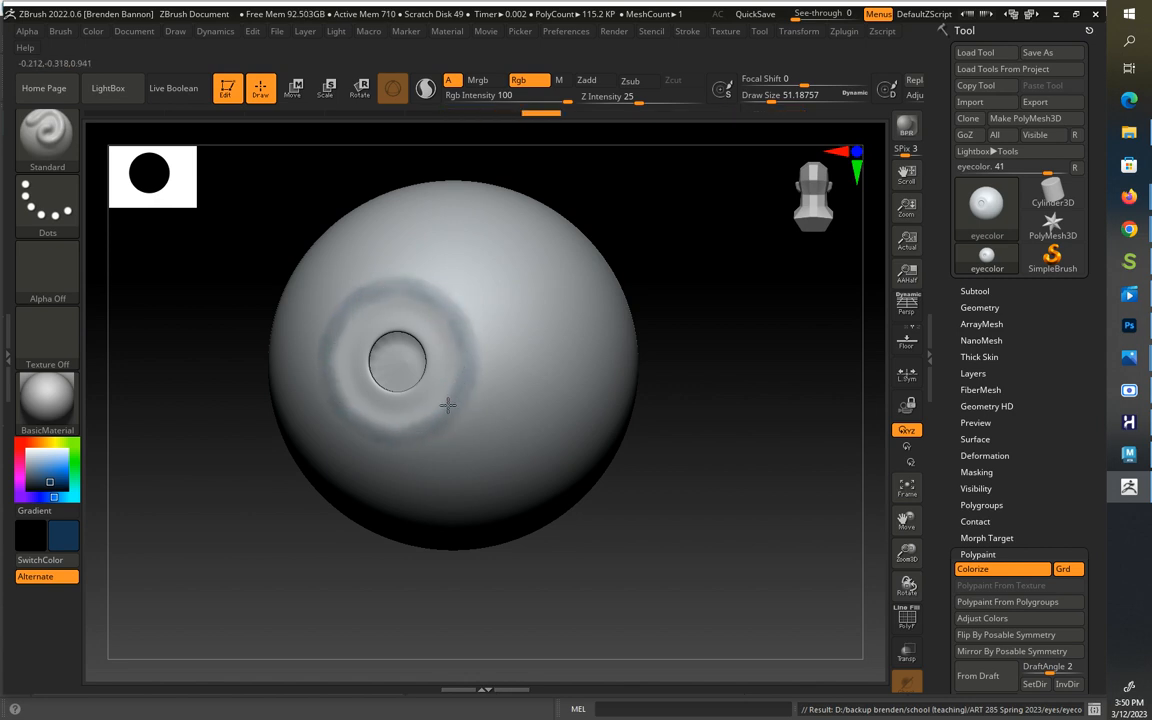
mouse_move(432, 422)
left_mouse_down()
mouse_move(419, 417)
mouse_move(452, 406)
left_mouse_up()
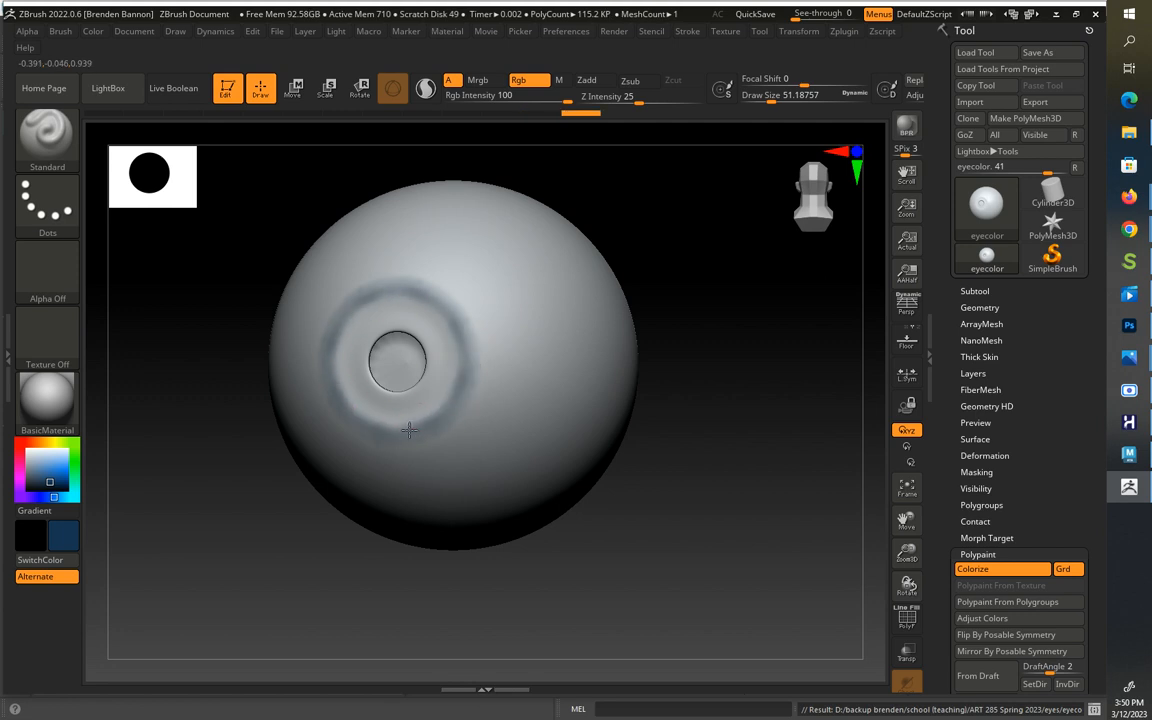
left_click(52, 487)
mouse_move(430, 417)
left_mouse_down()
mouse_move(465, 353)
mouse_move(440, 413)
mouse_move(405, 420)
left_mouse_up()
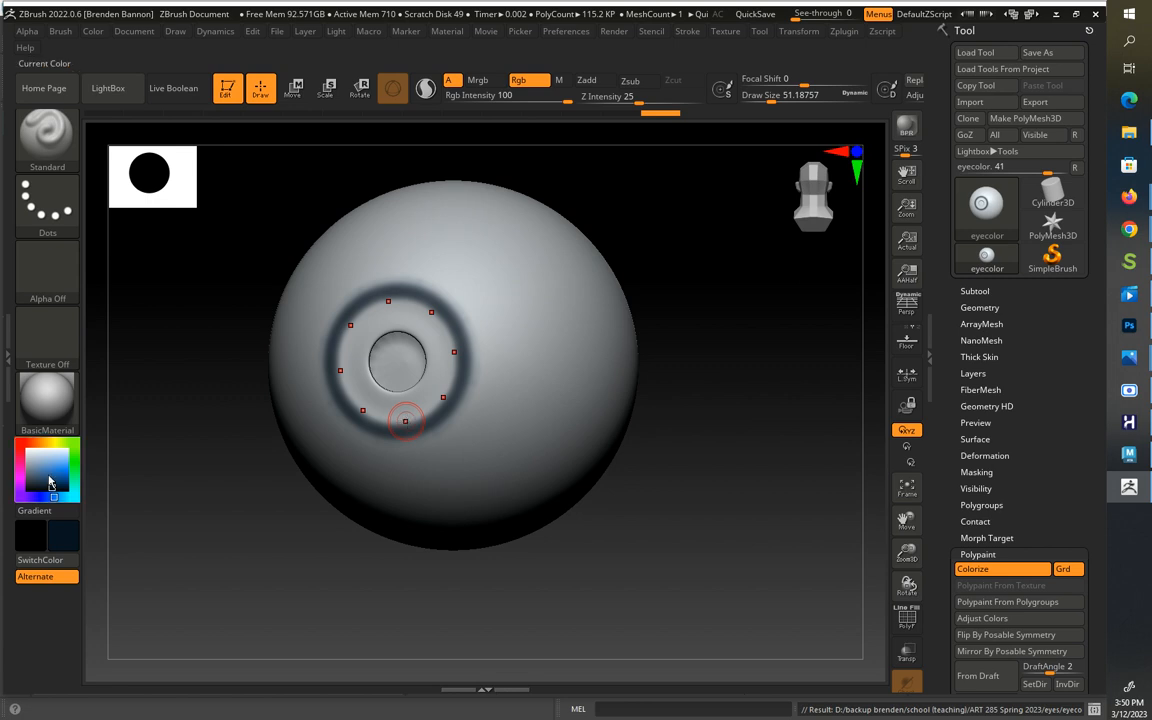
Step: Pick a brown of about R 80, G 31, B 9 and fill the iris between the dark ring and the pupil recess
left_click(34, 442)
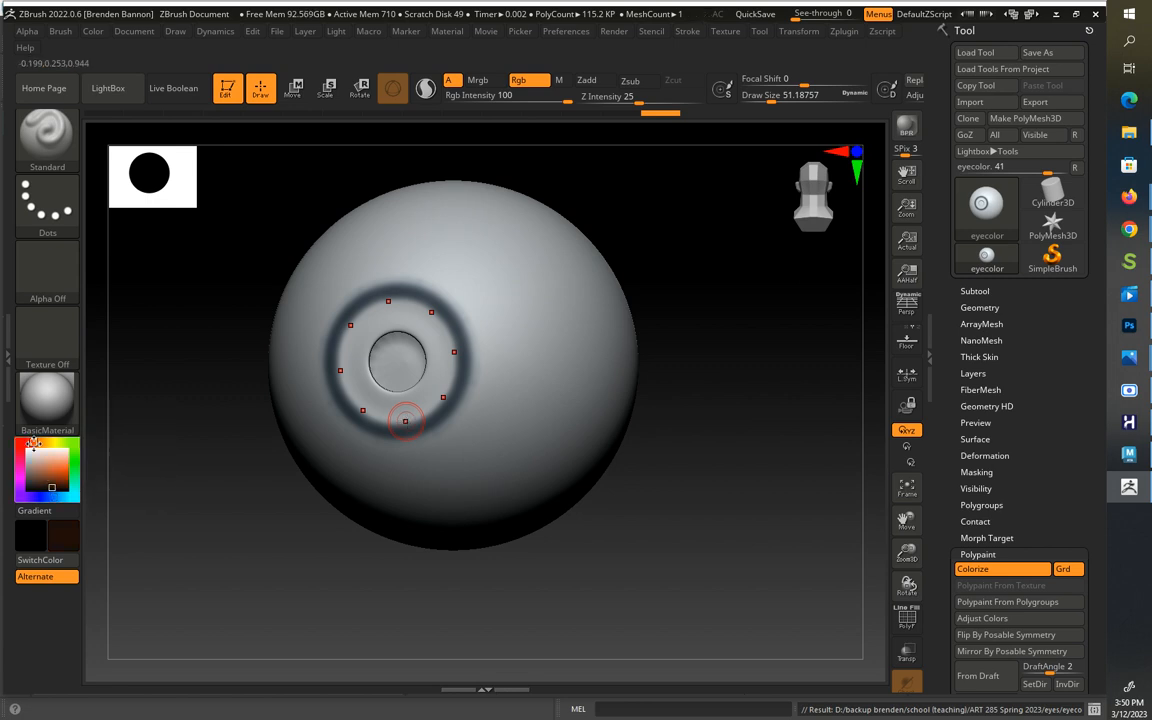
left_click(59, 482)
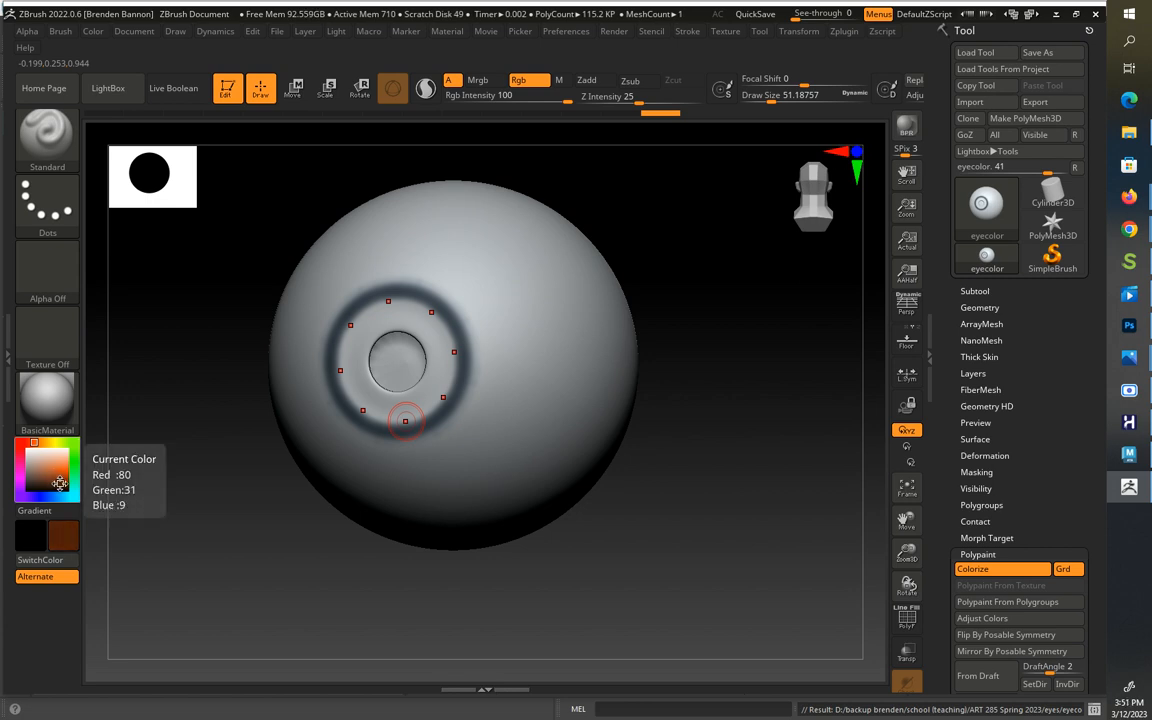
mouse_move(424, 413)
left_mouse_down()
mouse_move(445, 400)
mouse_move(455, 370)
left_mouse_up()
mouse_move(455, 359)
left_mouse_down()
mouse_move(315, 300)
mouse_move(402, 324)
mouse_move(395, 346)
mouse_move(371, 327)
mouse_move(374, 378)
mouse_move(400, 397)
left_mouse_up()
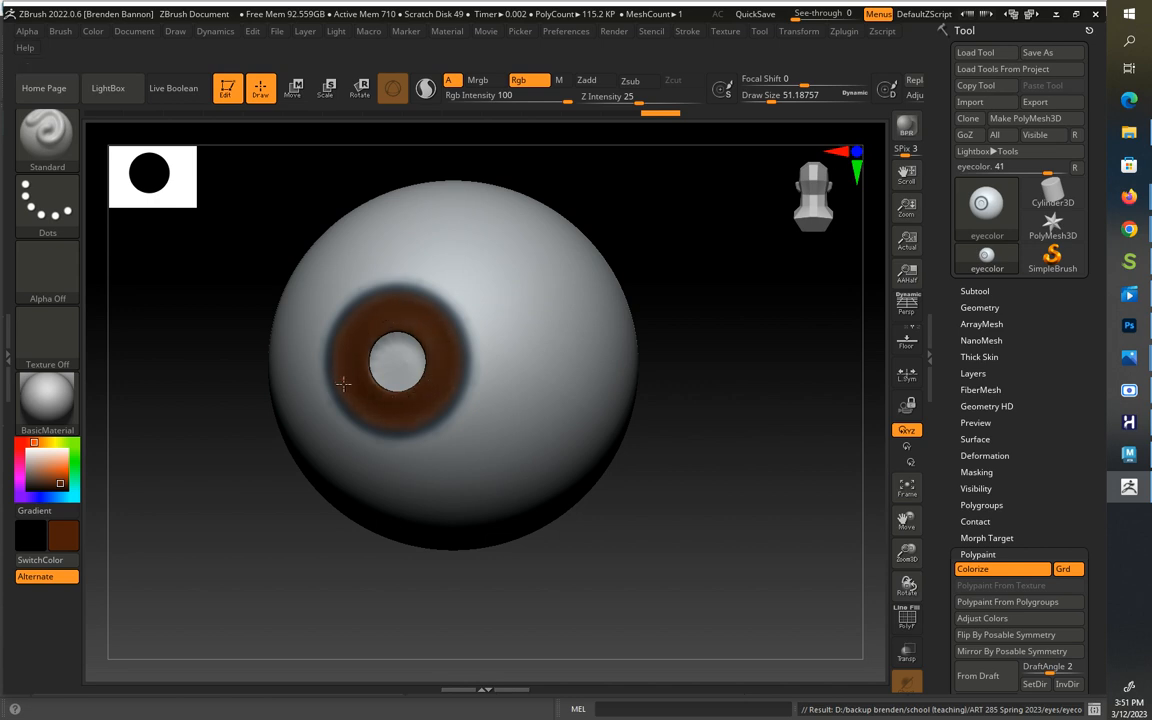
left_click_drag(343, 384, 352, 404)
Step: Choose a darker brown, reduce the draw size to about 31 and shade the iris around the pupil recess
left_click_drag(60, 483, 59, 487)
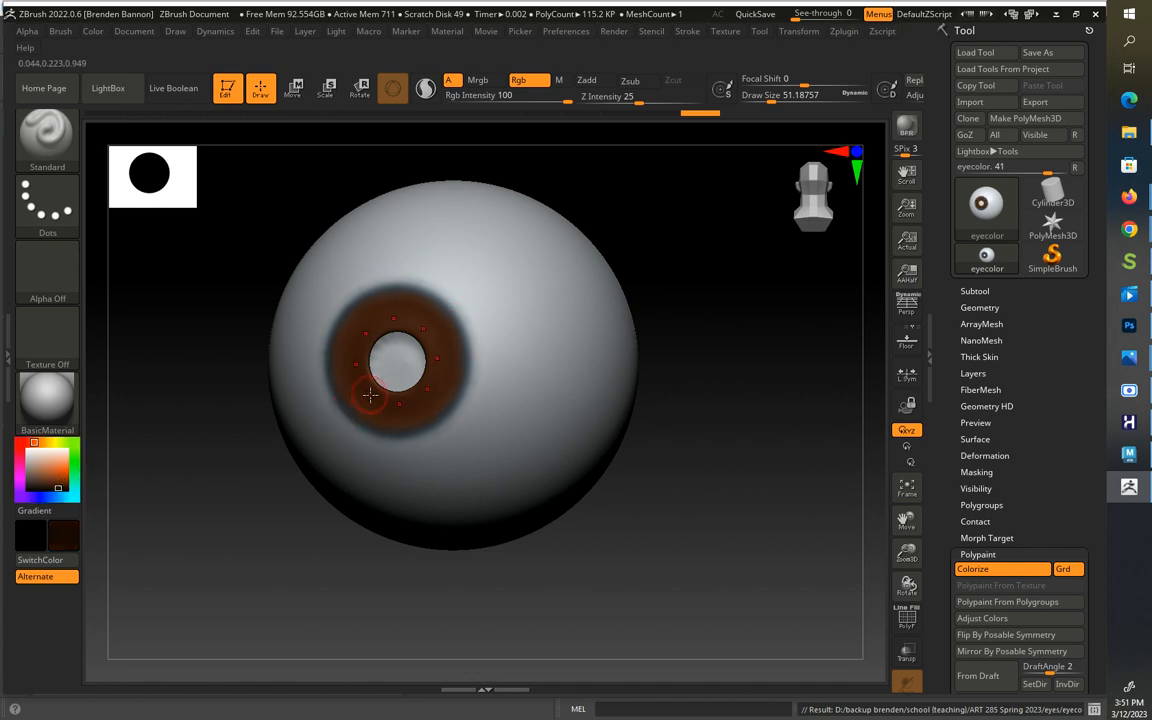
key("s")
left_click_drag(372, 397, 358, 399)
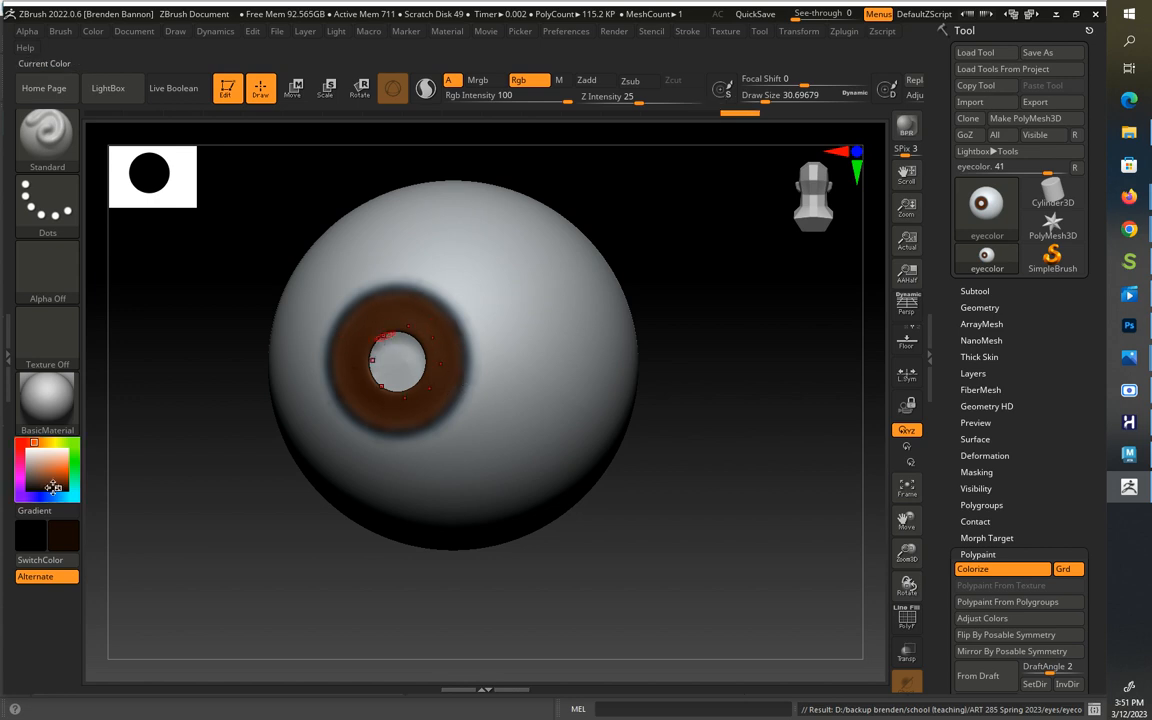
Step: Choose black, raise the draw size to about 51 and fill the pupil recess completely, including its inner walls
left_click_drag(53, 486, 404, 363)
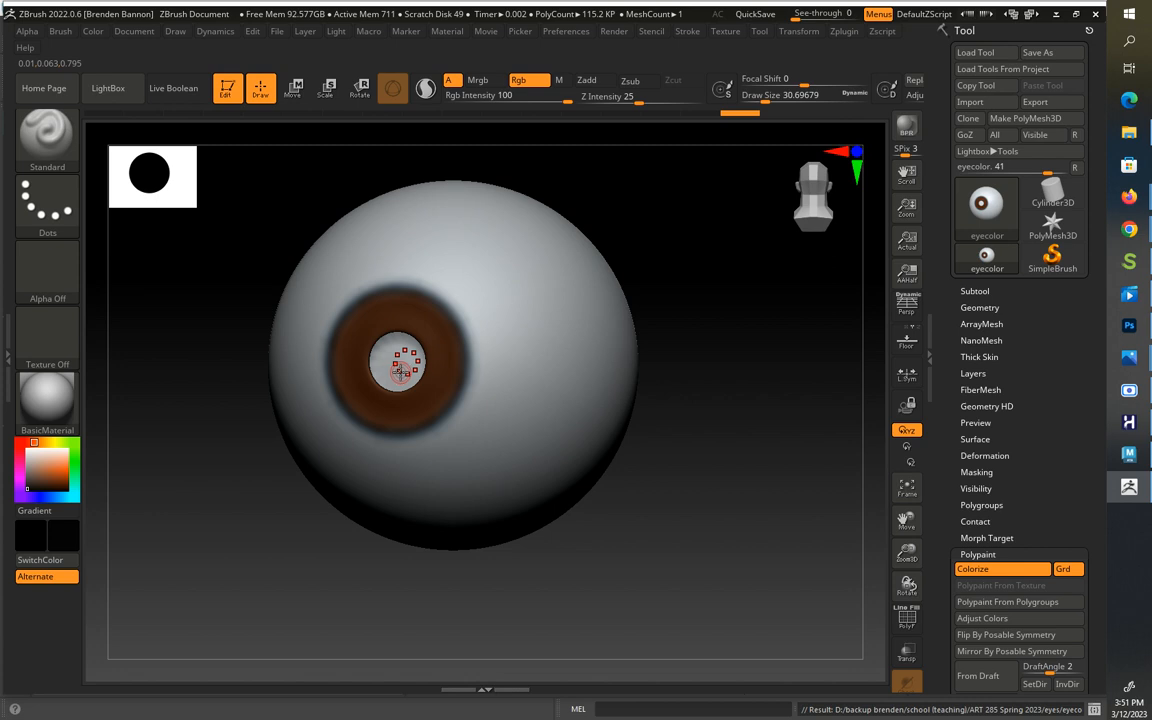
key("s")
mouse_move(402, 365)
left_mouse_down()
mouse_move(445, 362)
mouse_move(396, 362)
mouse_move(402, 379)
left_mouse_up()
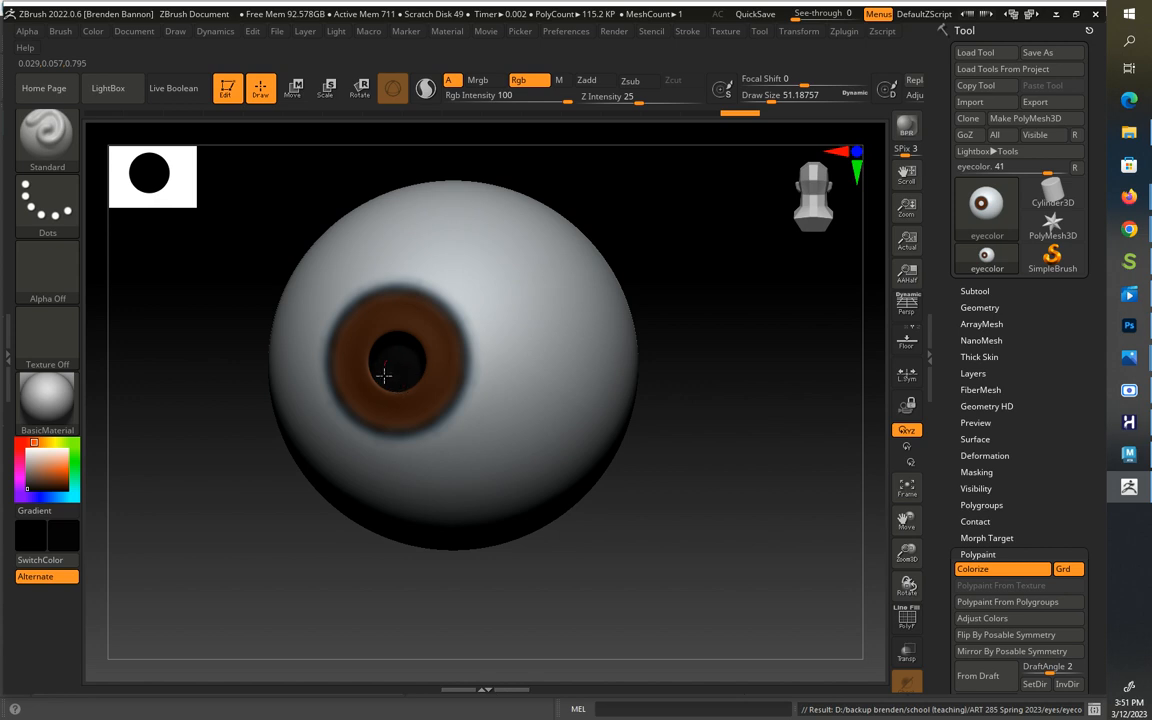
left_click_drag(802, 442, 740, 556)
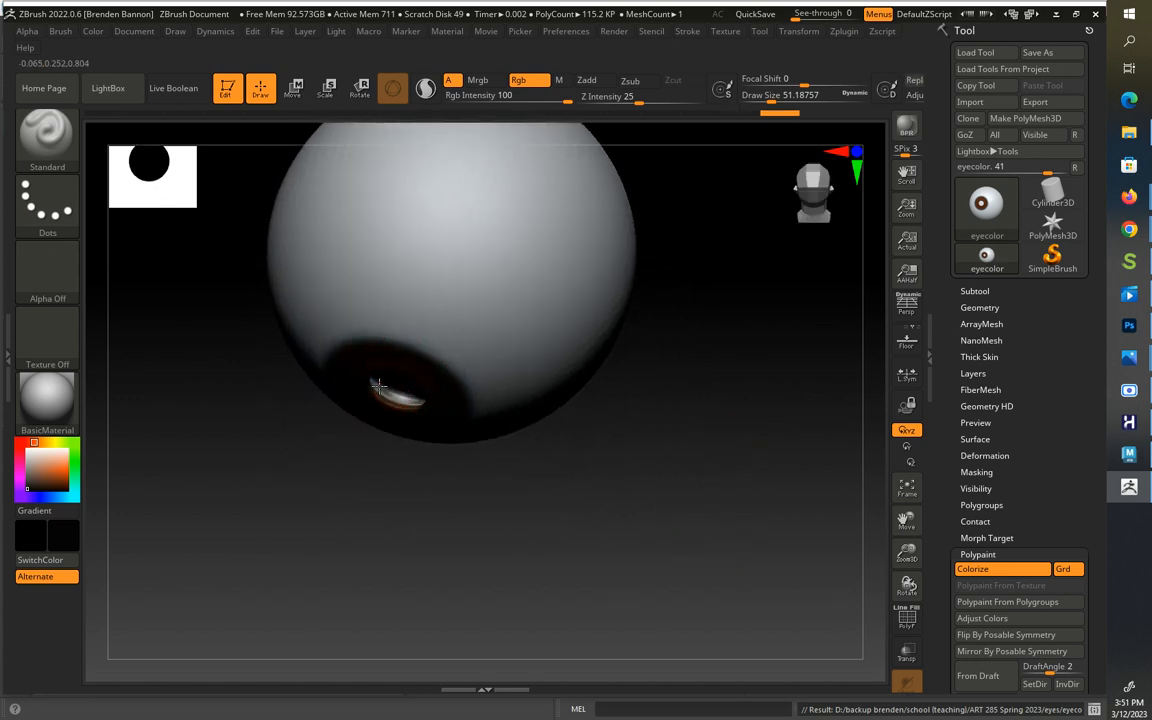
left_click_drag(558, 553, 579, 514)
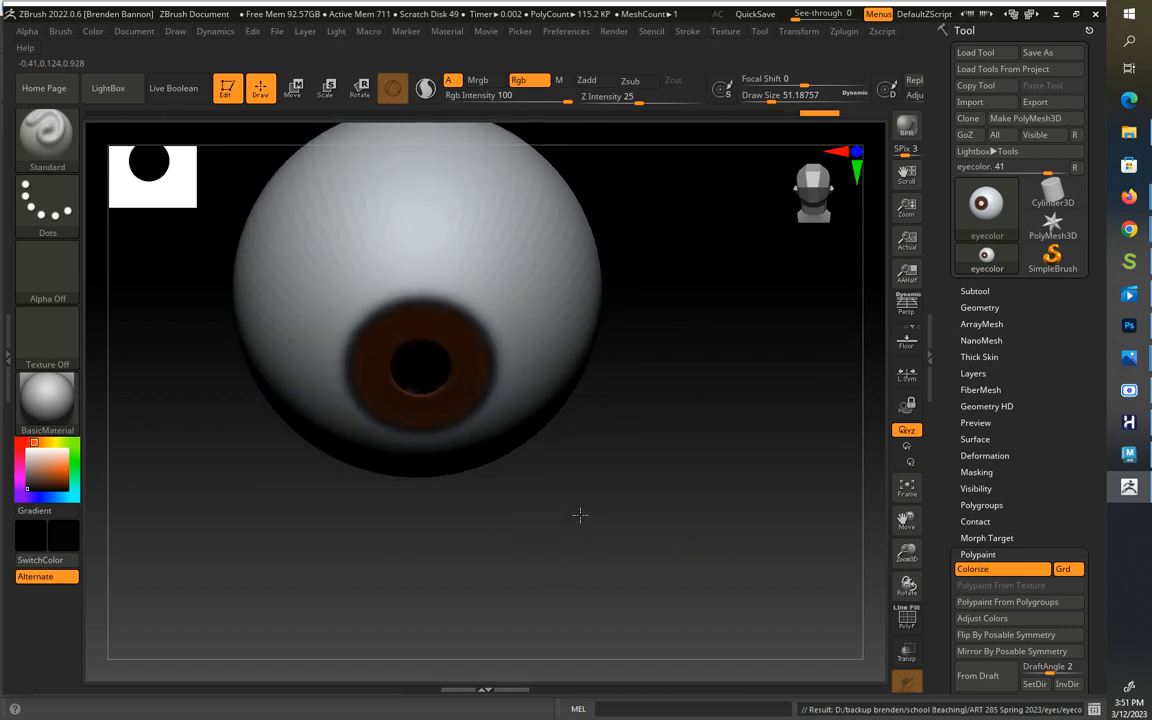
mouse_move(671, 442)
left_mouse_down()
mouse_move(662, 461)
mouse_move(676, 442)
left_mouse_up()
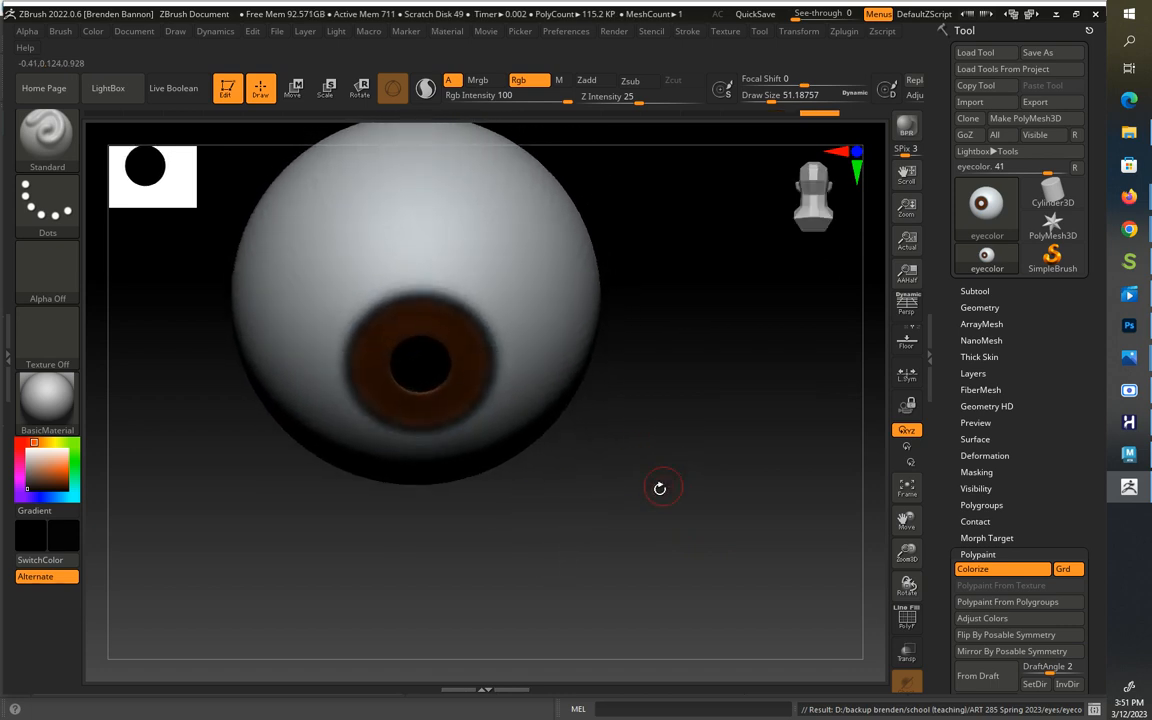
Step: Hide the back part of the eyeball with a rectangular selection so that only the front with the iris stays shown
mouse_move(368, 569)
left_mouse_down()
mouse_move(311, 553)
mouse_move(278, 504)
left_mouse_up()
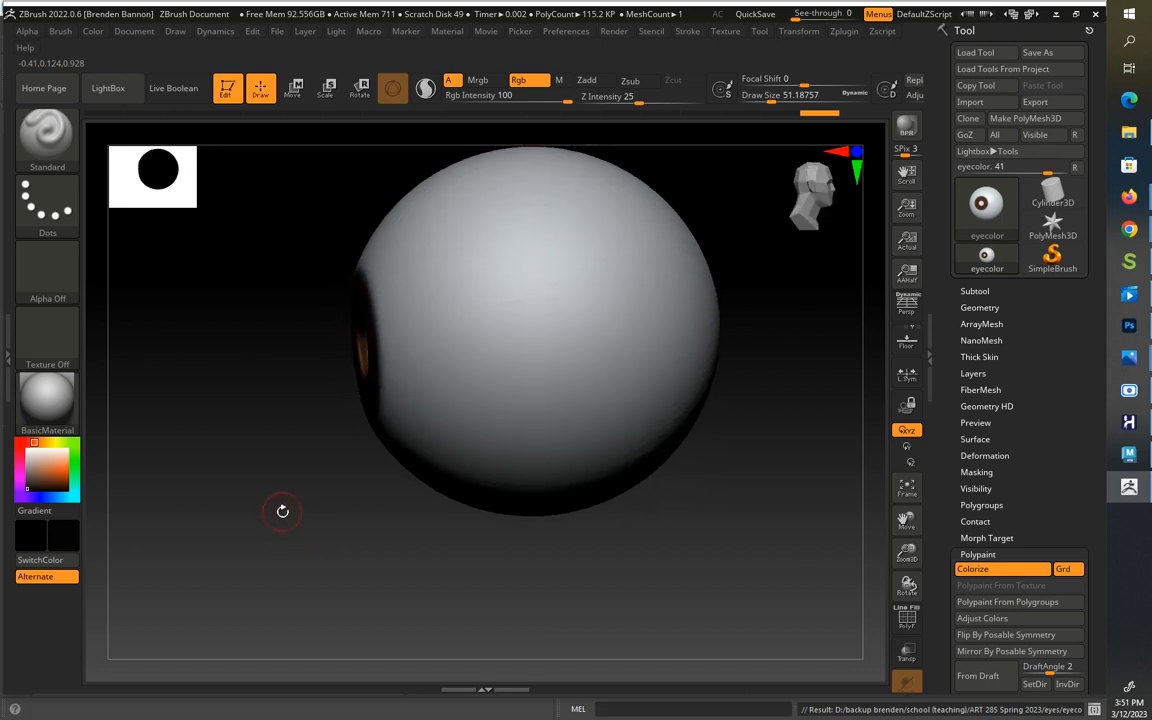
key("ctrl+shift")
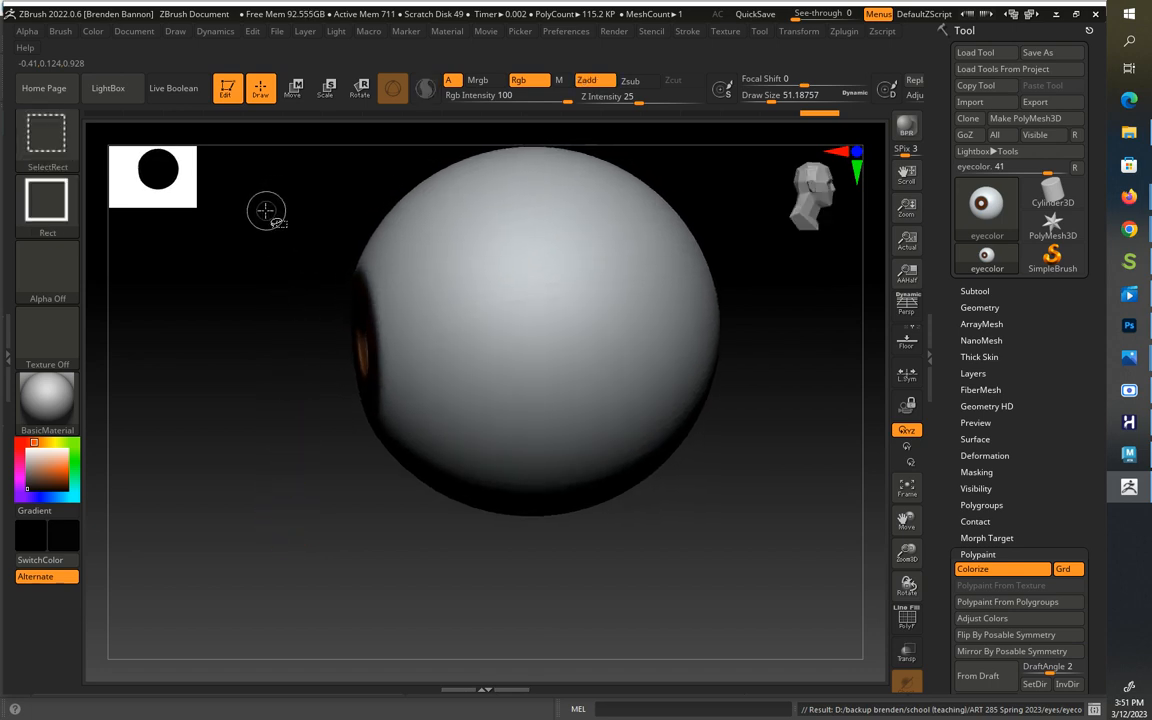
left_click_drag(258, 216, 417, 504, "ctrl+shift")
left_click_drag(366, 537, 401, 581)
mouse_move(683, 342)
left_mouse_down()
mouse_move(707, 375)
mouse_move(702, 419)
mouse_move(648, 470)
mouse_move(604, 479)
mouse_move(501, 453)
left_mouse_up()
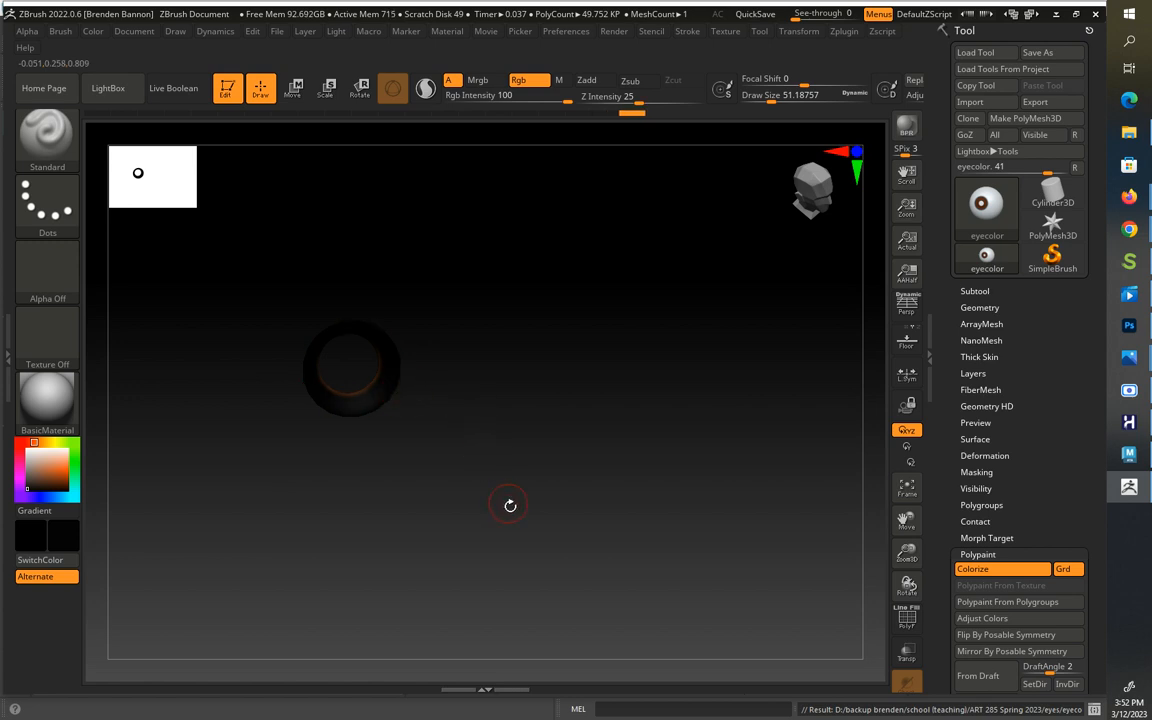
left_click_drag(509, 501, 555, 369)
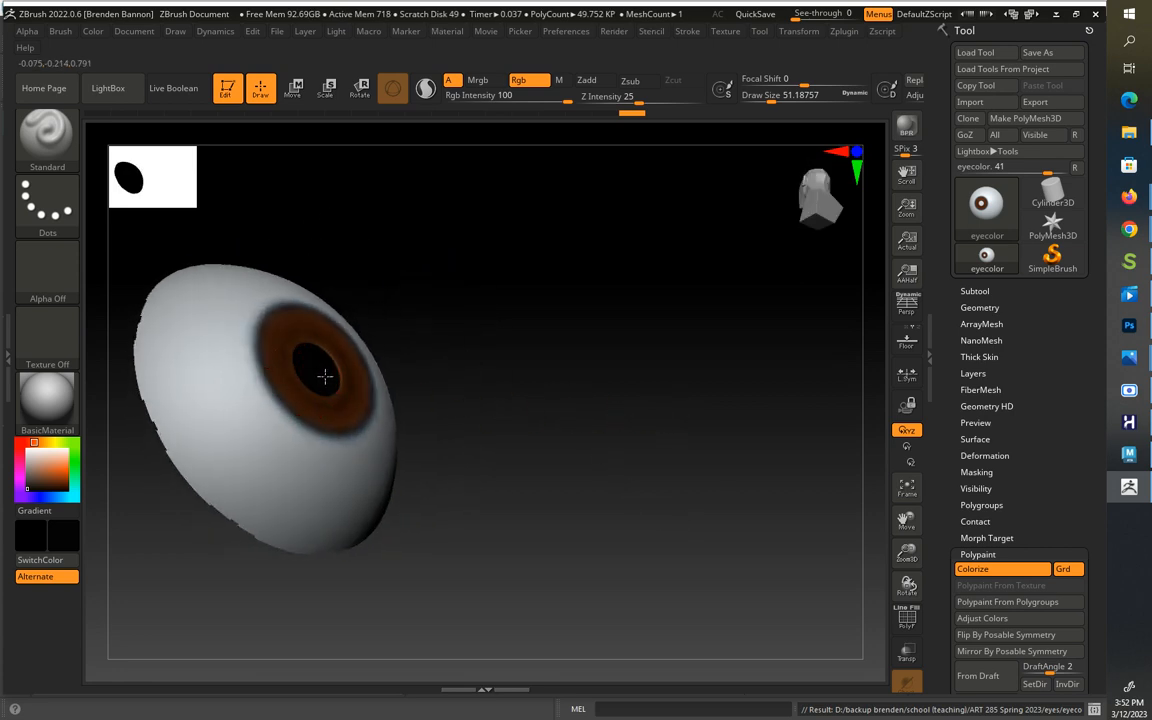
mouse_move(650, 386)
left_mouse_down()
mouse_move(638, 404)
mouse_move(649, 383)
left_mouse_up()
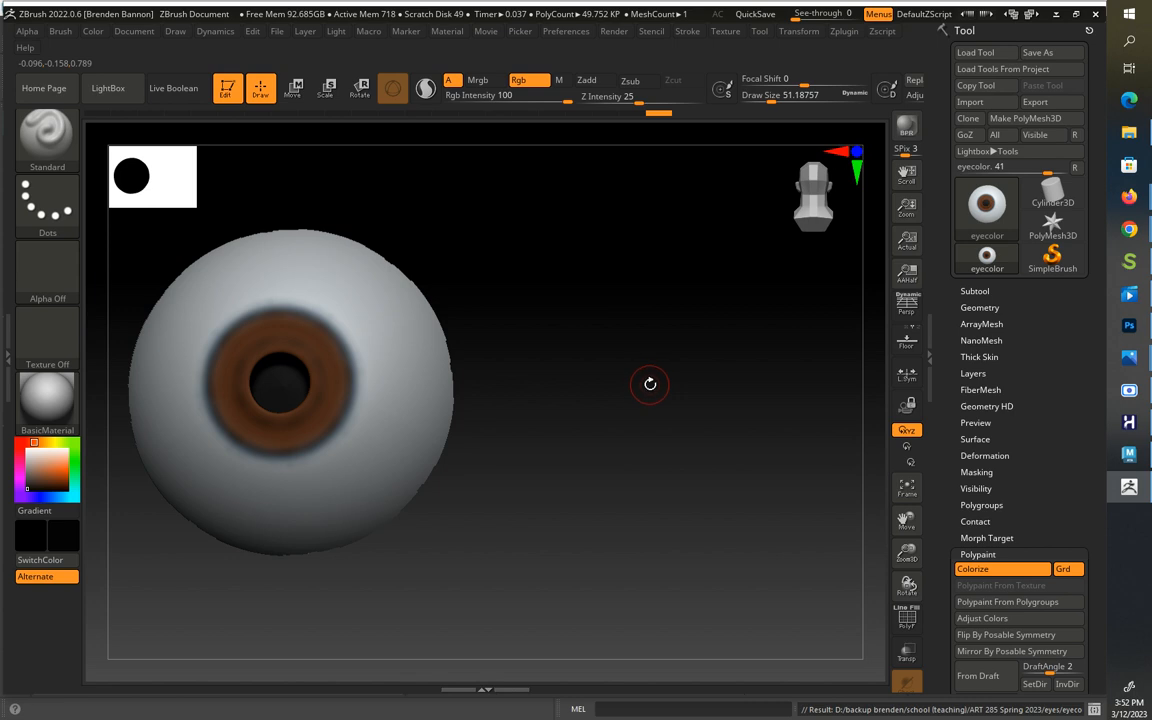
Step: Blend a lighter reddish brown into the iris and shade it with a darker brown around the pupil
left_click_drag(50, 467, 60, 475)
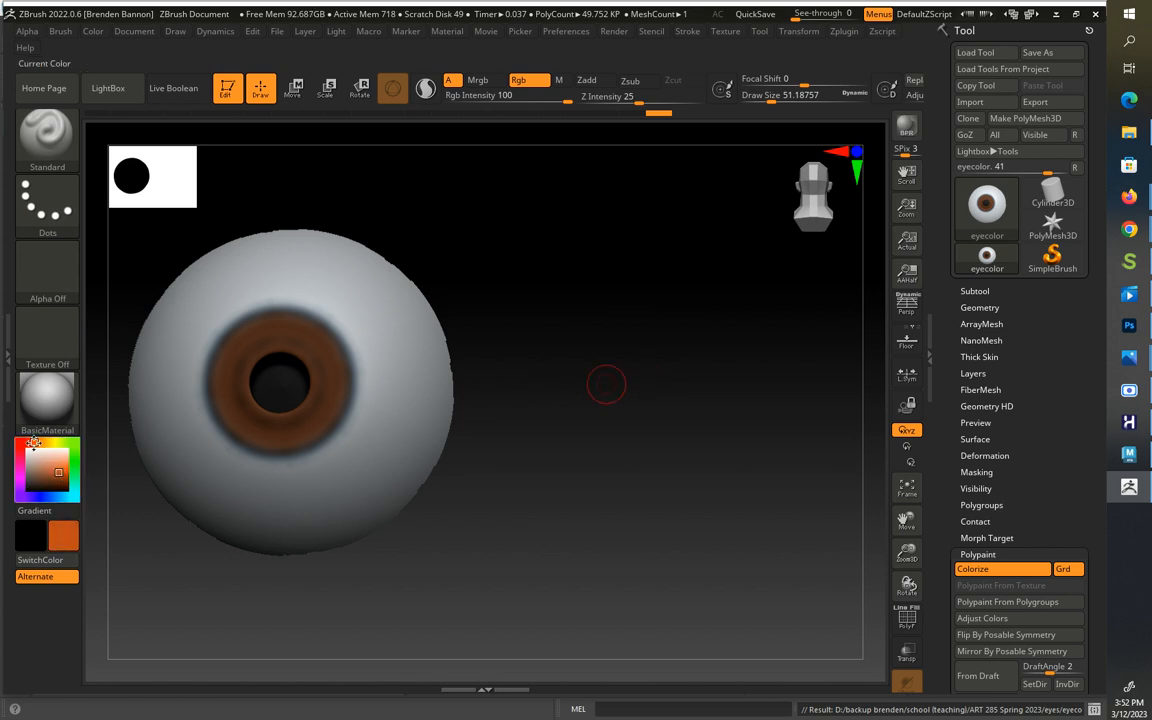
left_click(38, 443)
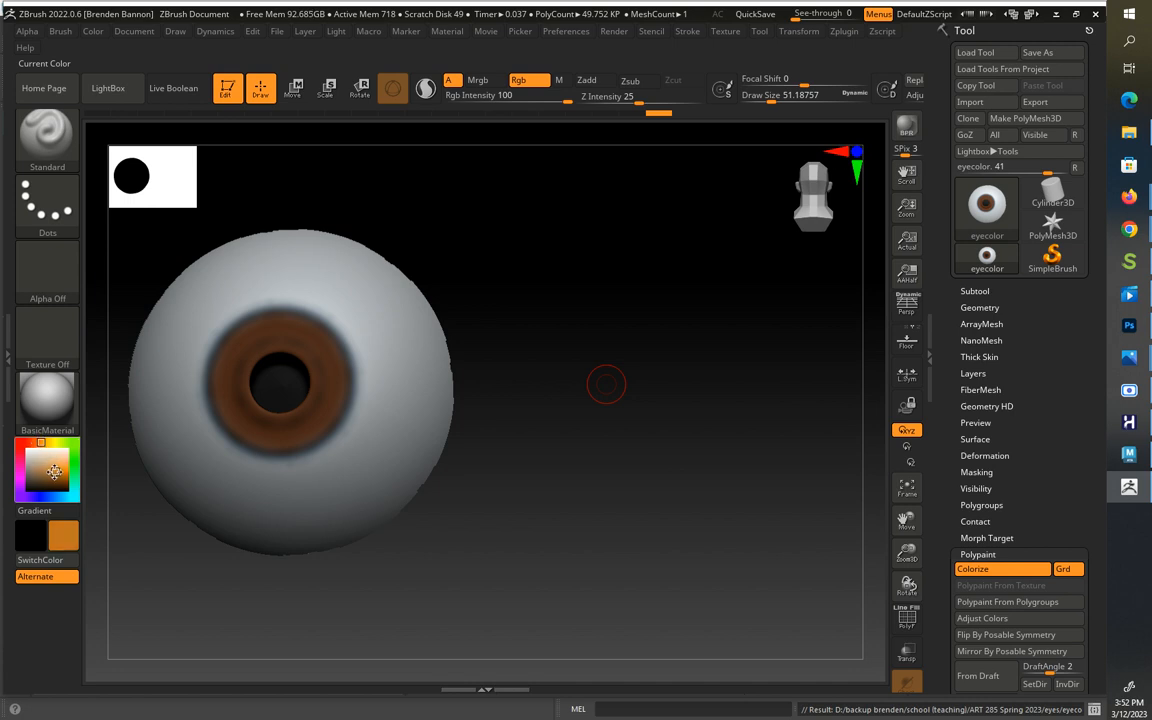
left_click_drag(54, 472, 42, 470)
left_click(33, 442)
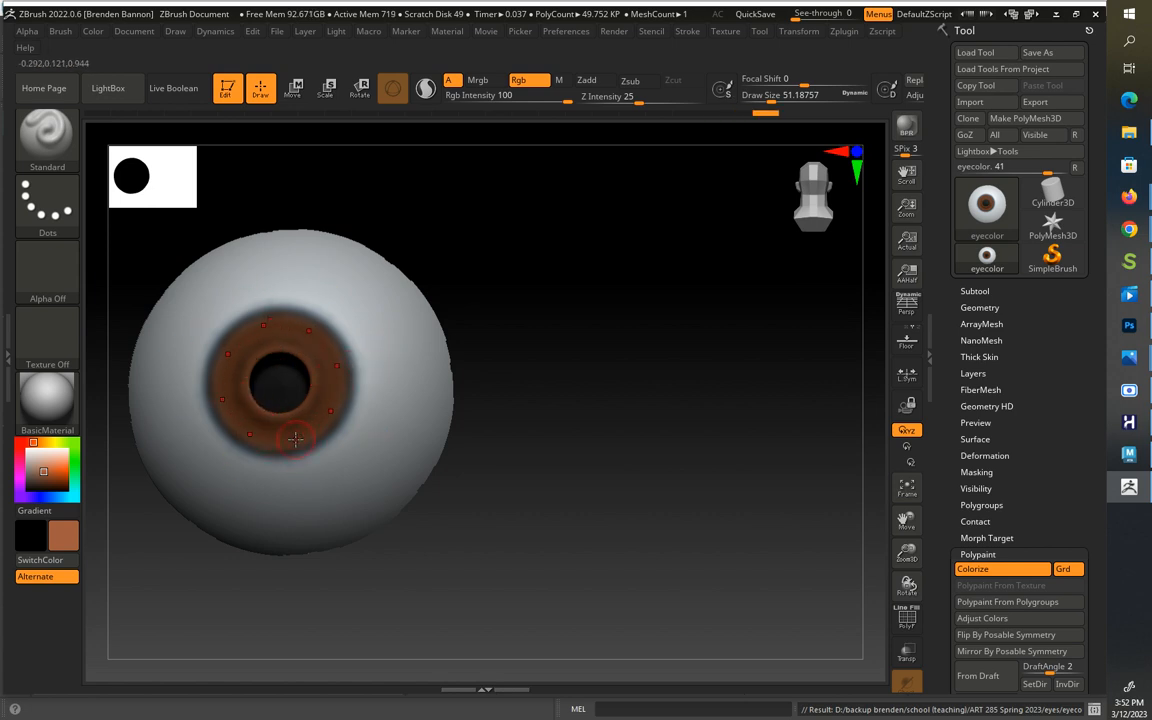
left_click_drag(45, 477, 50, 484)
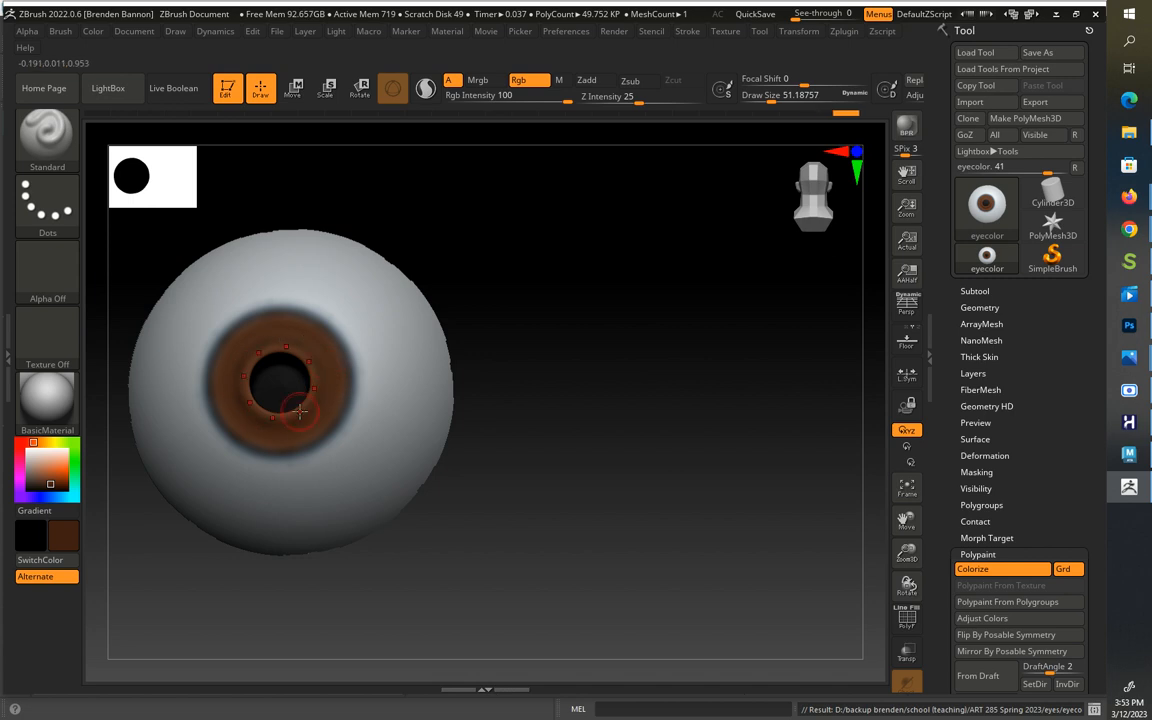
Step: Pick a light orange-brown, turn on Zadd and reduce the draw size to about 12
left_click_drag(55, 483, 55, 471)
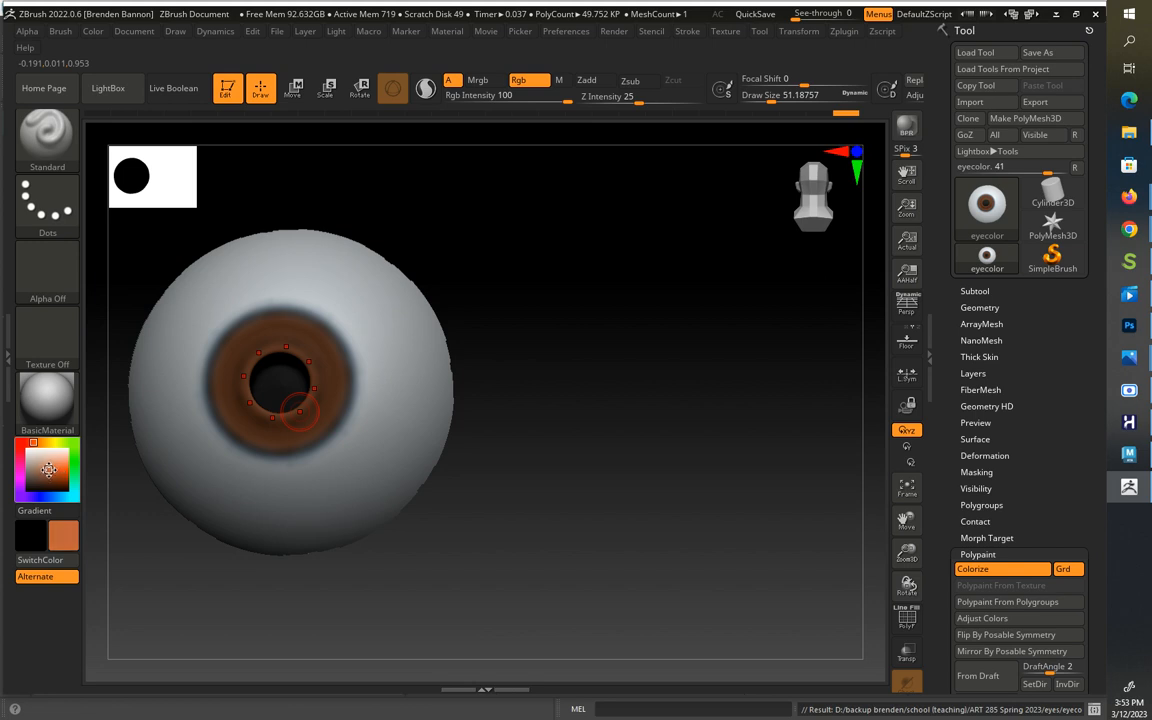
left_click_drag(49, 470, 49, 472)
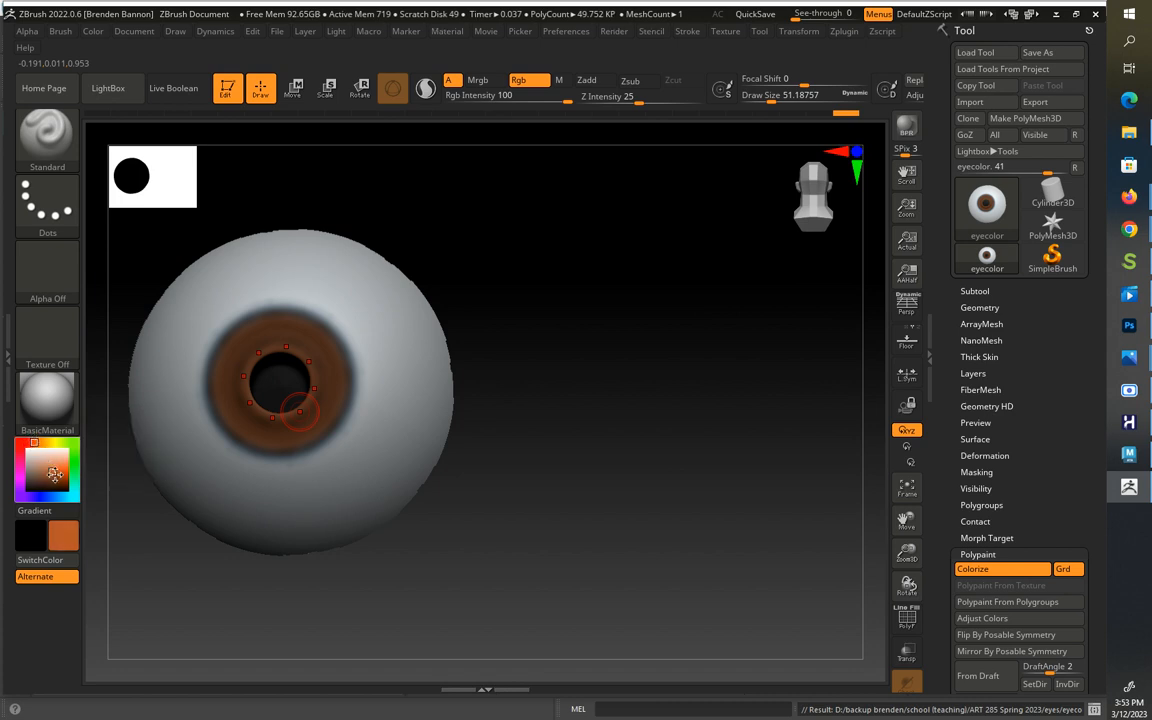
left_click(591, 81)
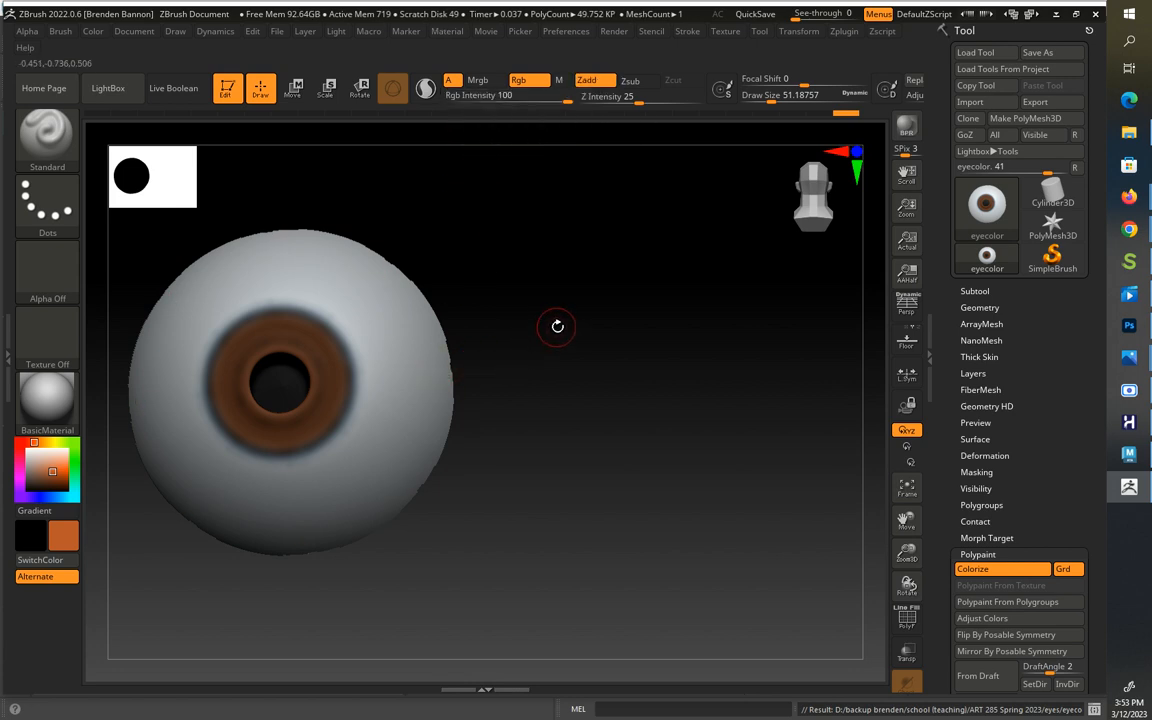
type("s28.75")
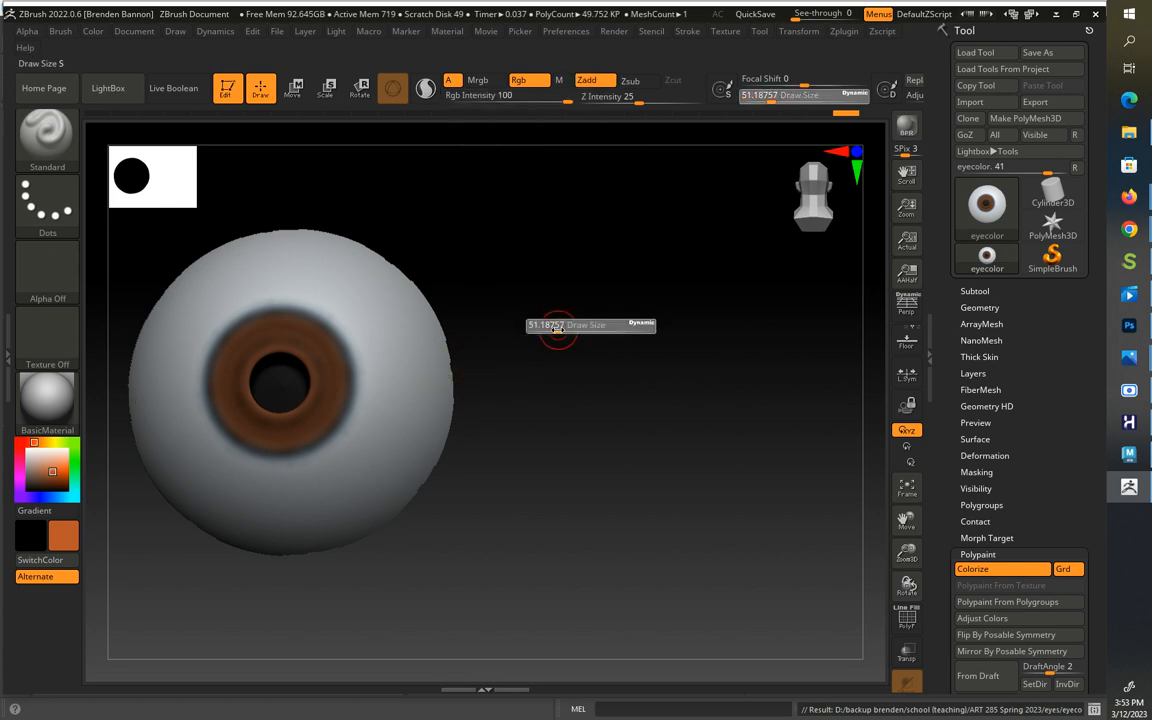
left_click_drag(551, 328, 546, 327)
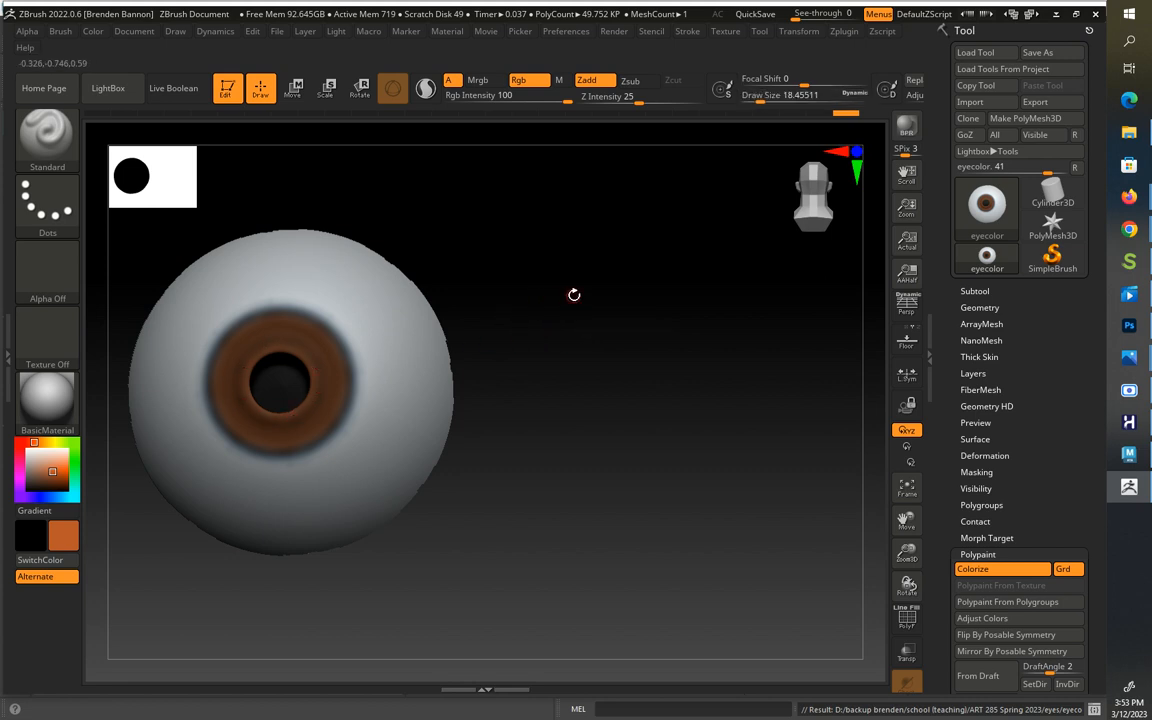
key("s")
left_click_drag(574, 298, 558, 305)
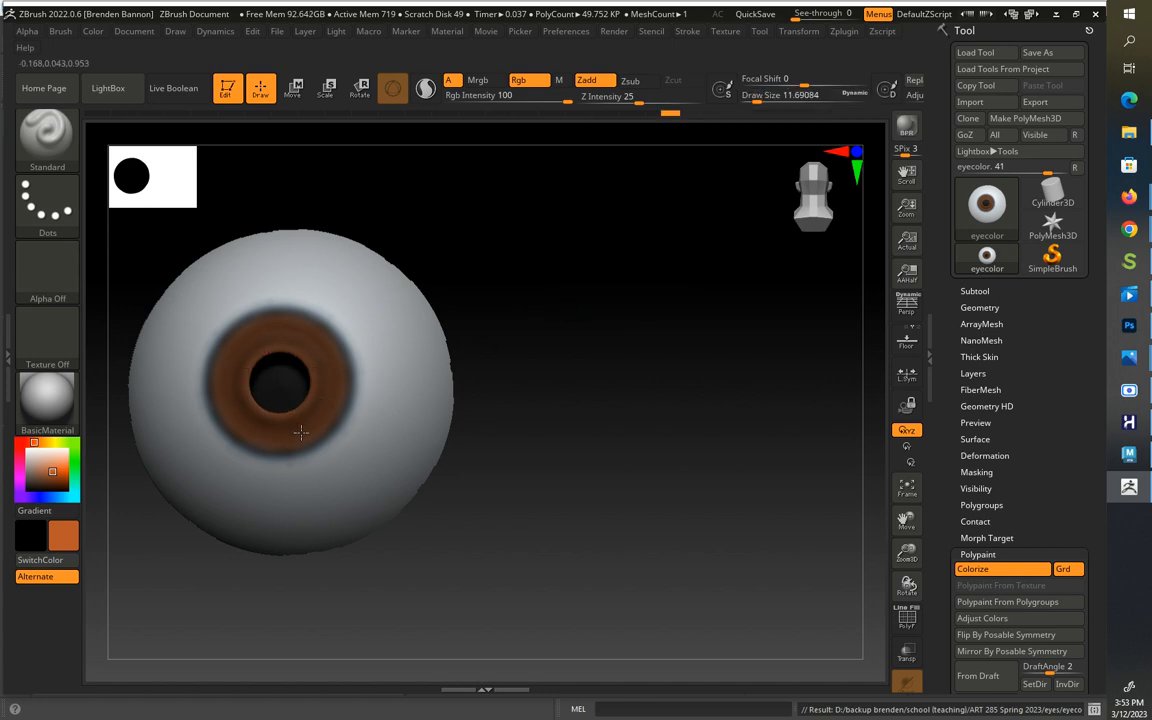
Step: Sculpt and paint fine raised radial fibres around the pupil and wavy strands out to the iris's rim
mouse_move(301, 432)
left_mouse_down()
mouse_move(288, 411)
mouse_move(283, 441)
mouse_move(275, 435)
mouse_move(240, 374)
left_mouse_up()
left_click_drag(562, 311, 633, 316, "alt")
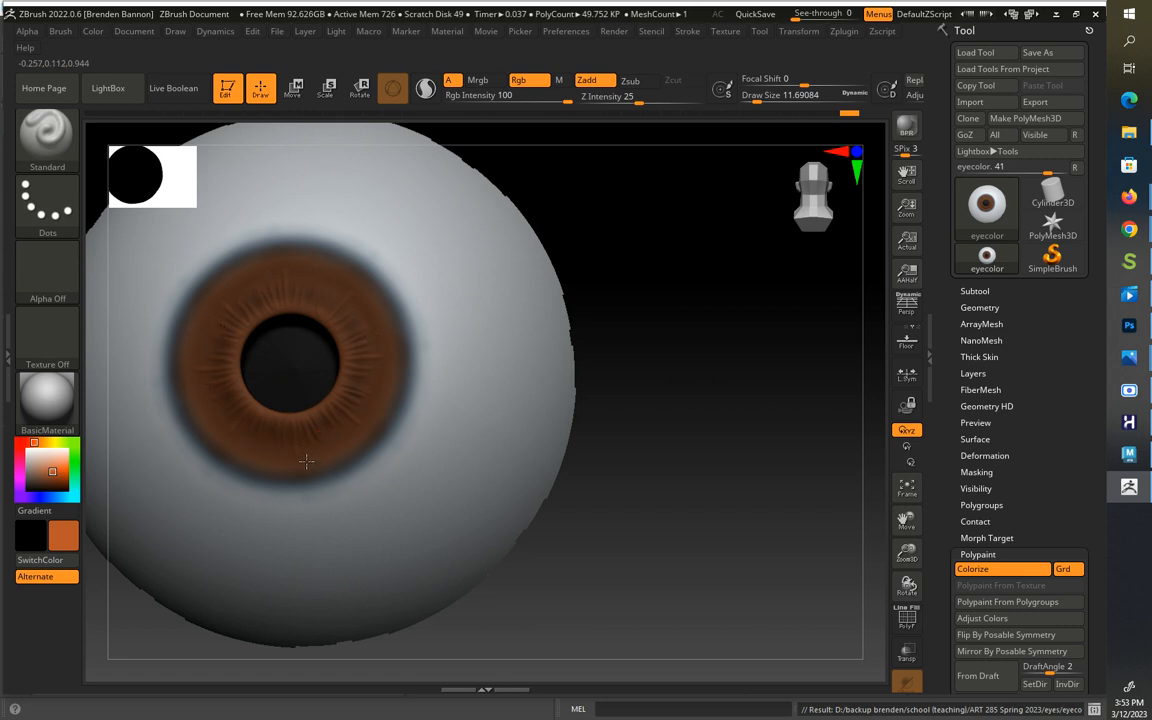
mouse_move(306, 461)
left_mouse_down()
mouse_move(313, 444)
mouse_move(325, 459)
mouse_move(326, 422)
mouse_move(348, 450)
mouse_move(376, 421)
left_mouse_up()
mouse_move(414, 379)
left_mouse_down()
mouse_move(386, 391)
mouse_move(388, 361)
left_mouse_up()
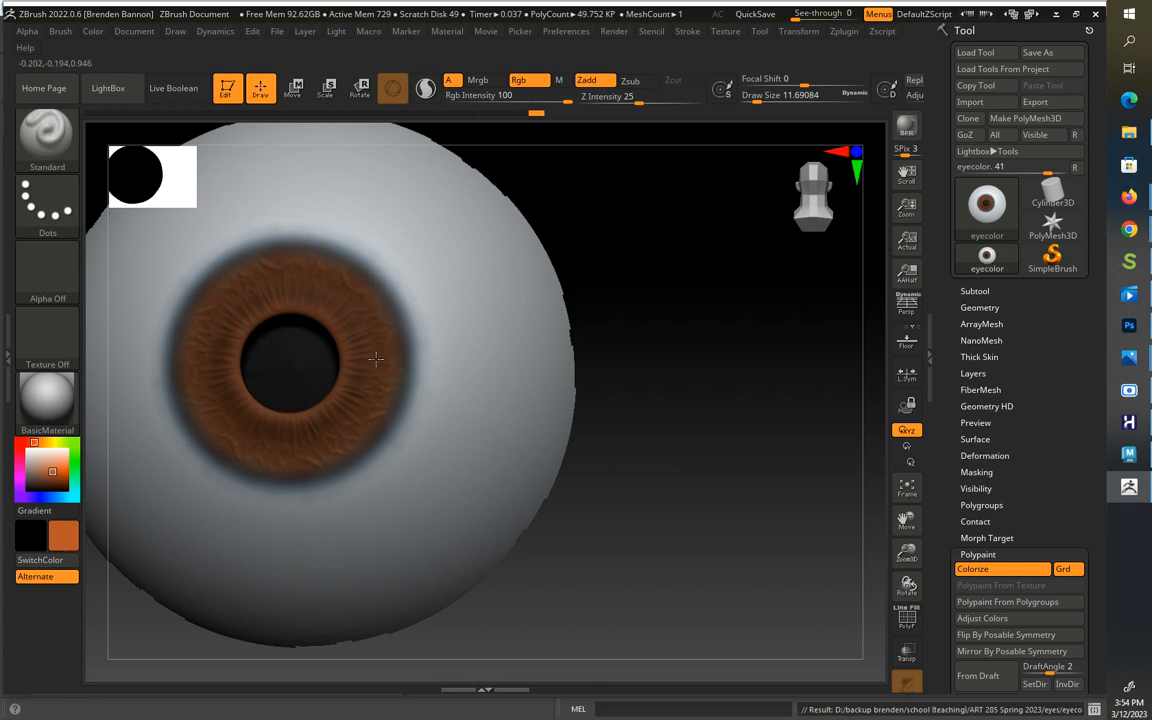
left_click_drag(354, 286, 361, 280)
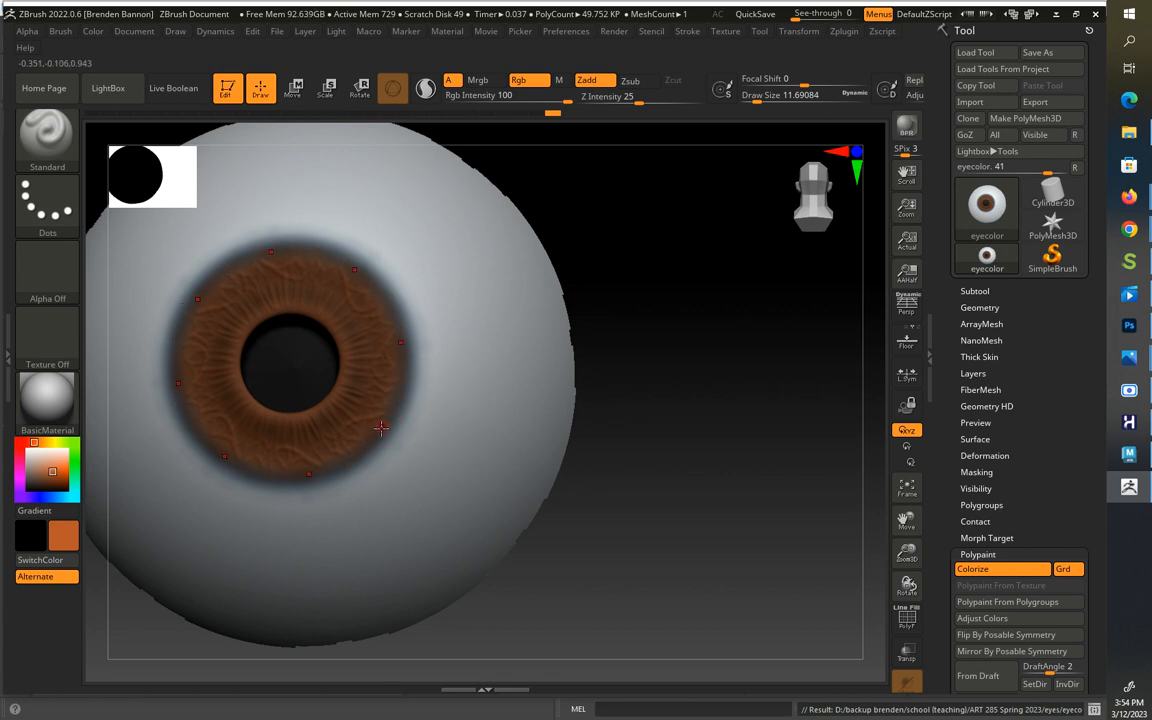
left_click_drag(386, 410, 392, 404)
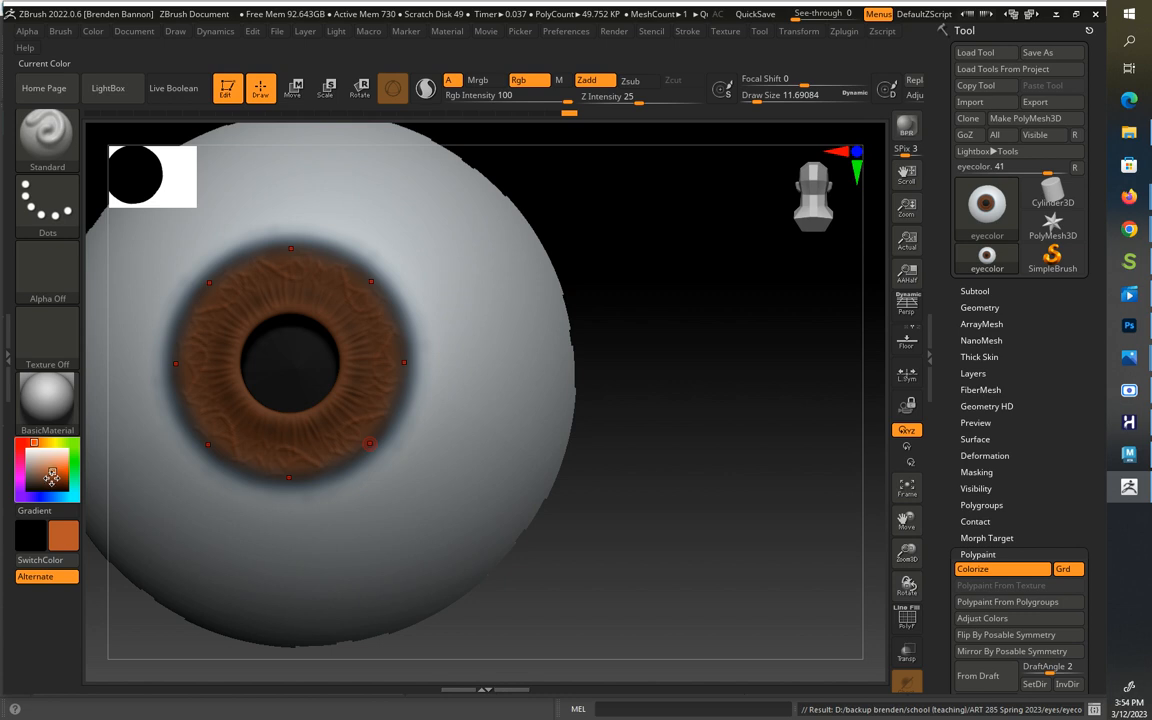
Step: Choose a dark brown, set the Standard brush to Zsub and carve fine grooves between the iris fibres with the DamStandard brush
left_click_drag(48, 438, 53, 485)
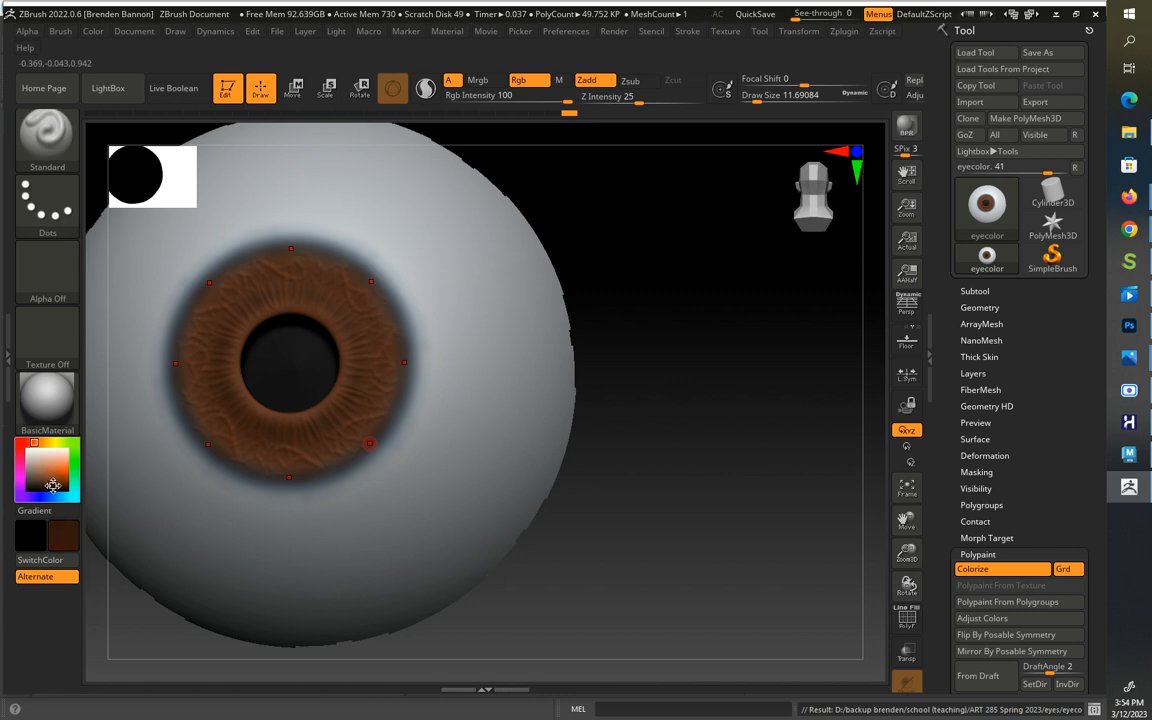
left_click(639, 83)
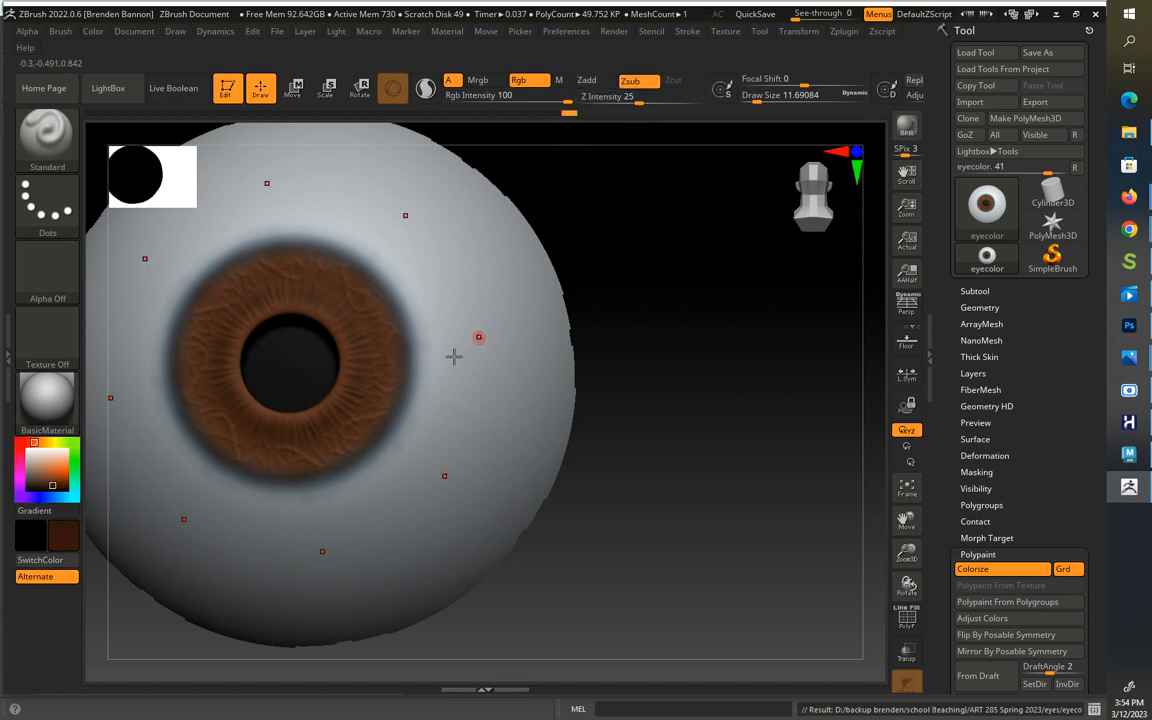
left_click(47, 148)
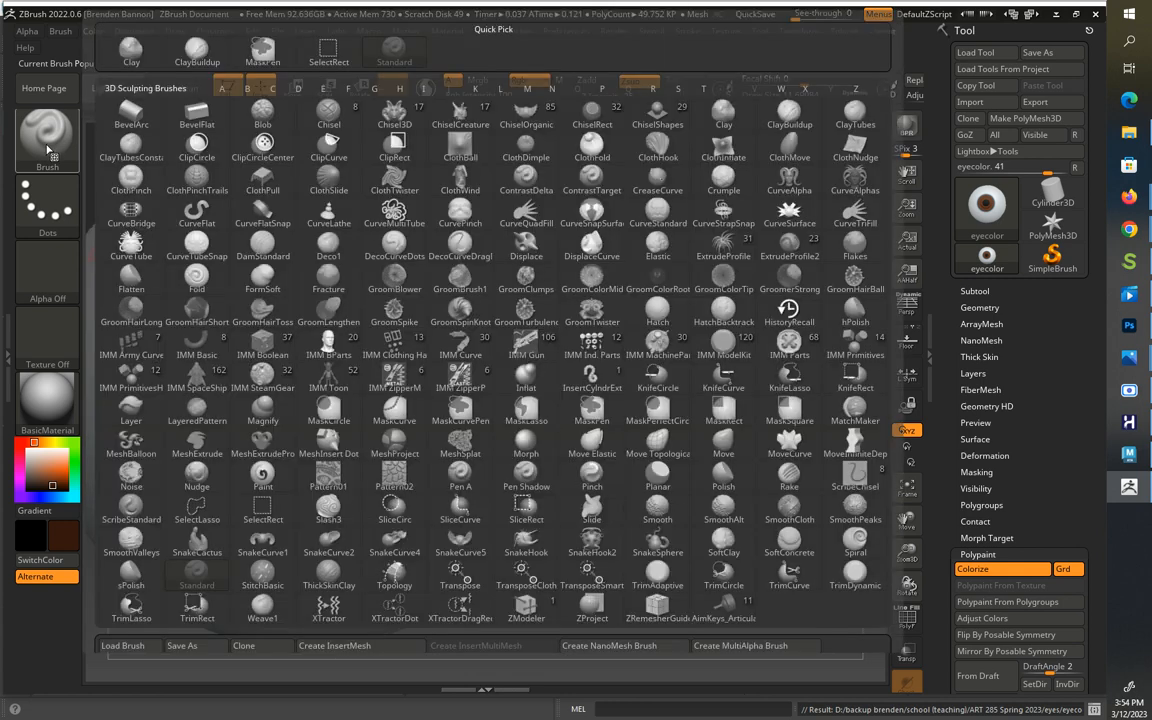
key("d")
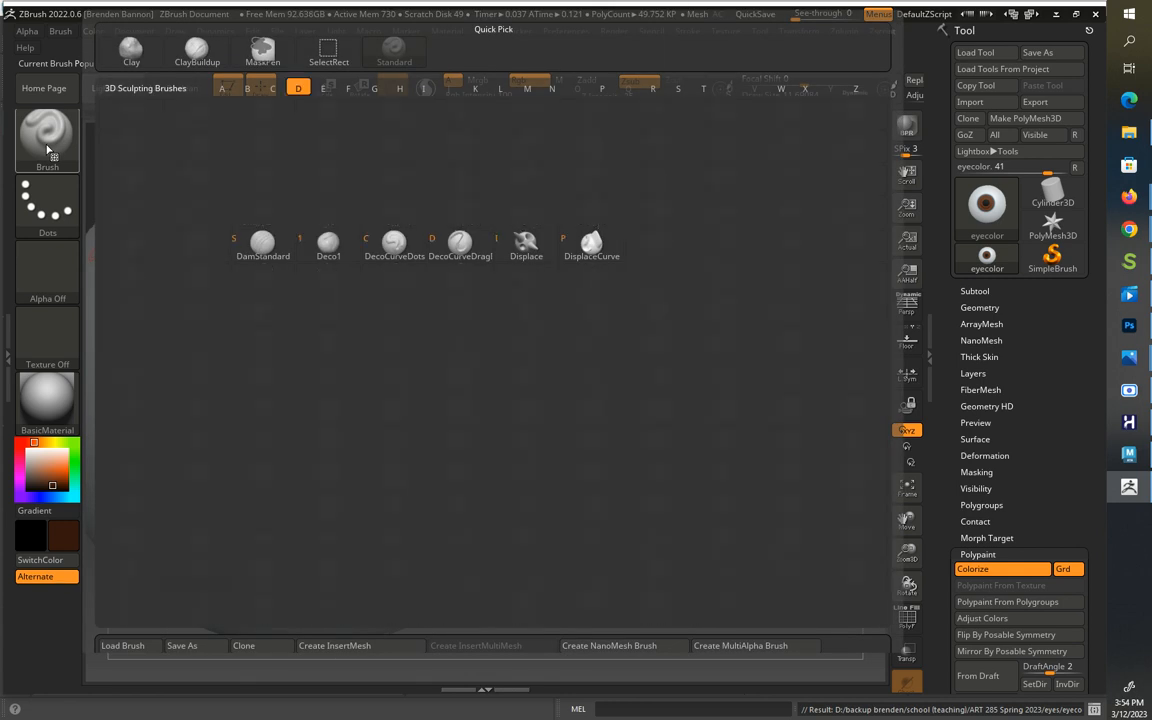
left_click(259, 252)
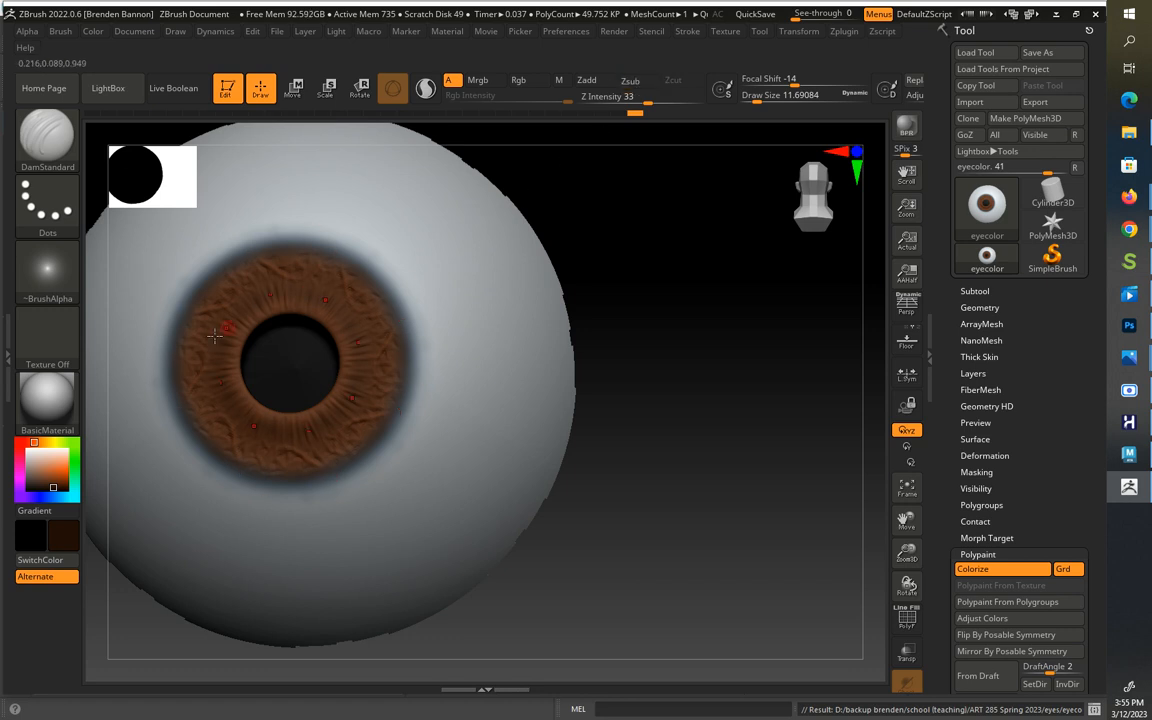
Step: Return to the Standard brush at draw size about 35 and darken the iris's outer edge with dark brown and black
left_click_drag(54, 483, 52, 485)
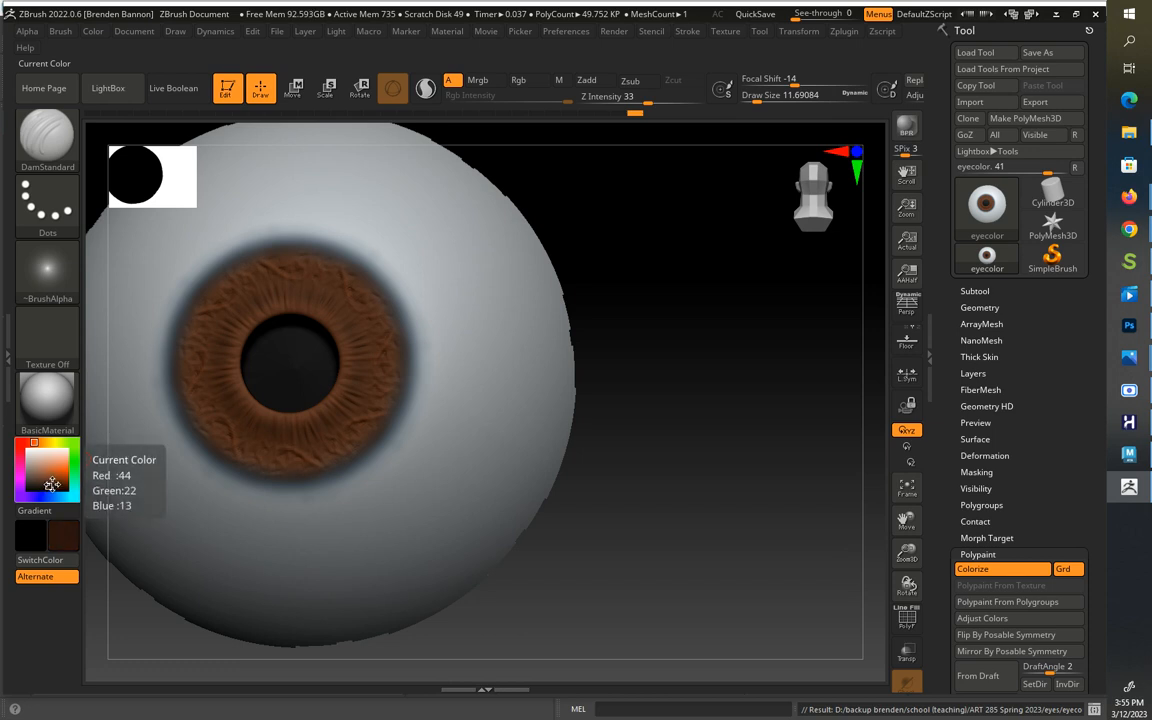
key("s")
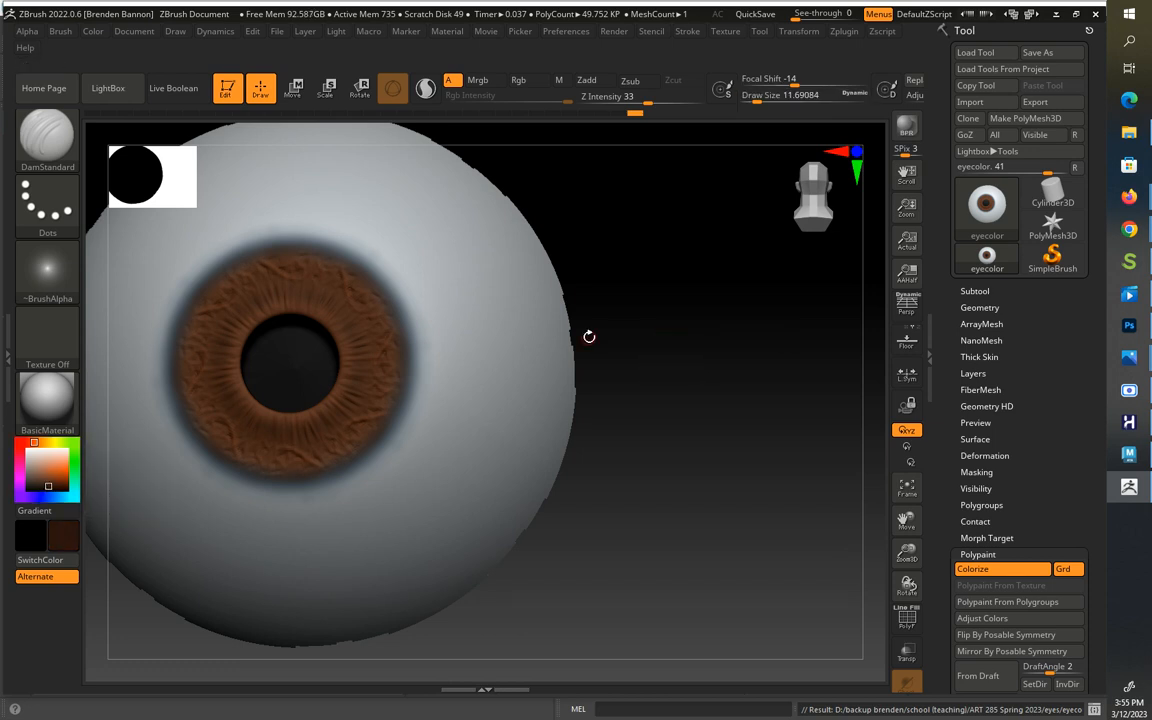
left_click(38, 152)
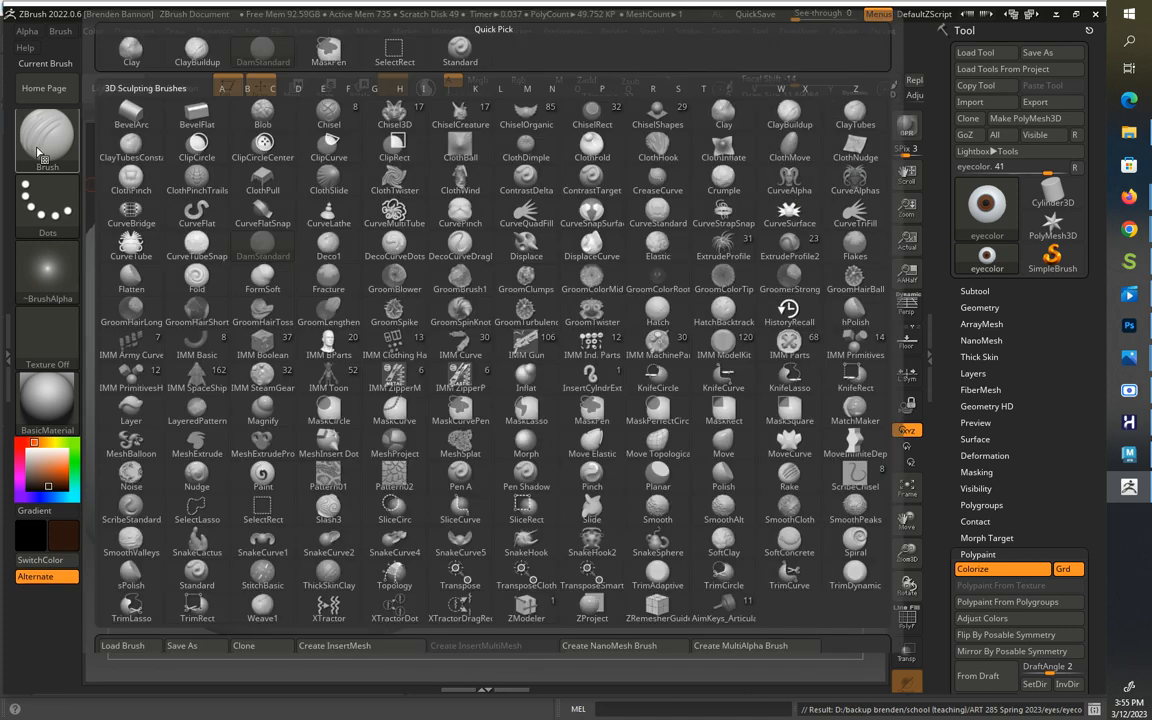
left_click(460, 50)
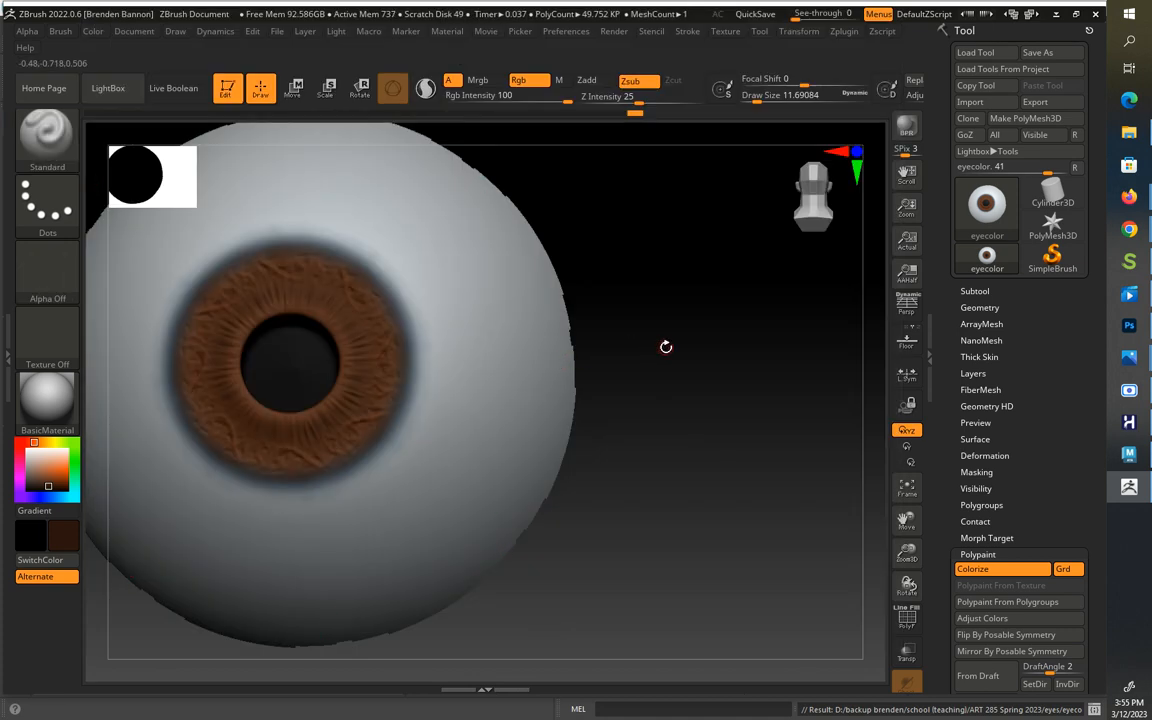
key("s")
left_click_drag(665, 349, 674, 352)
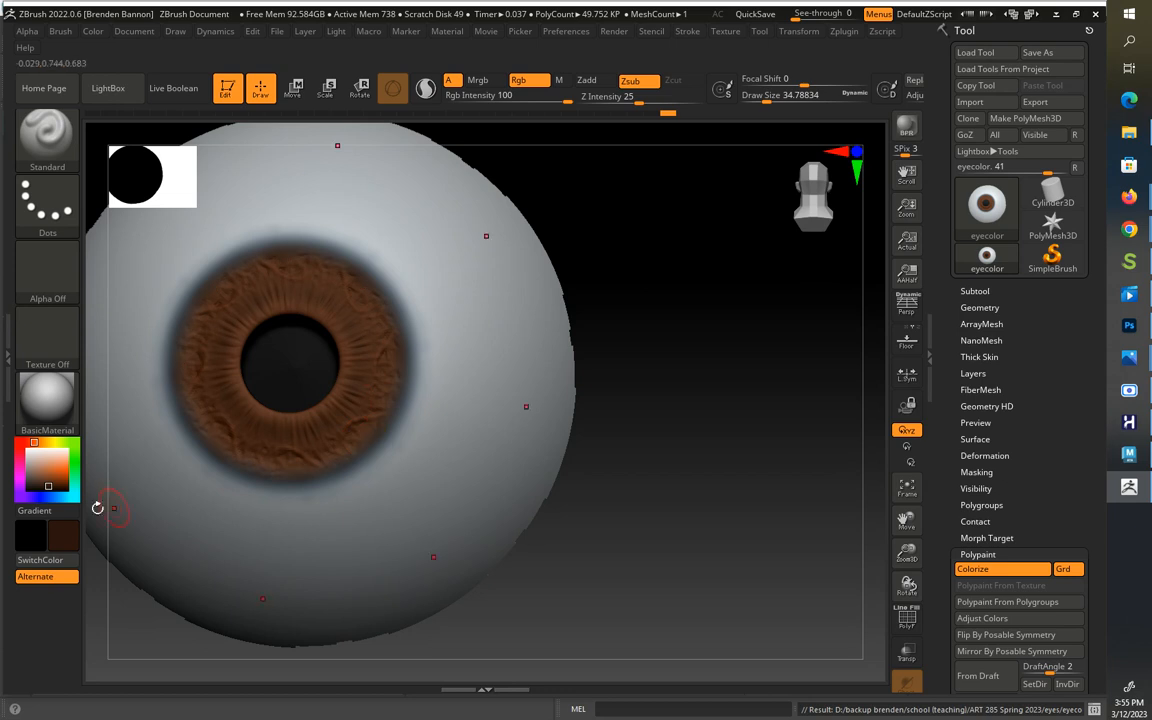
left_click(51, 488)
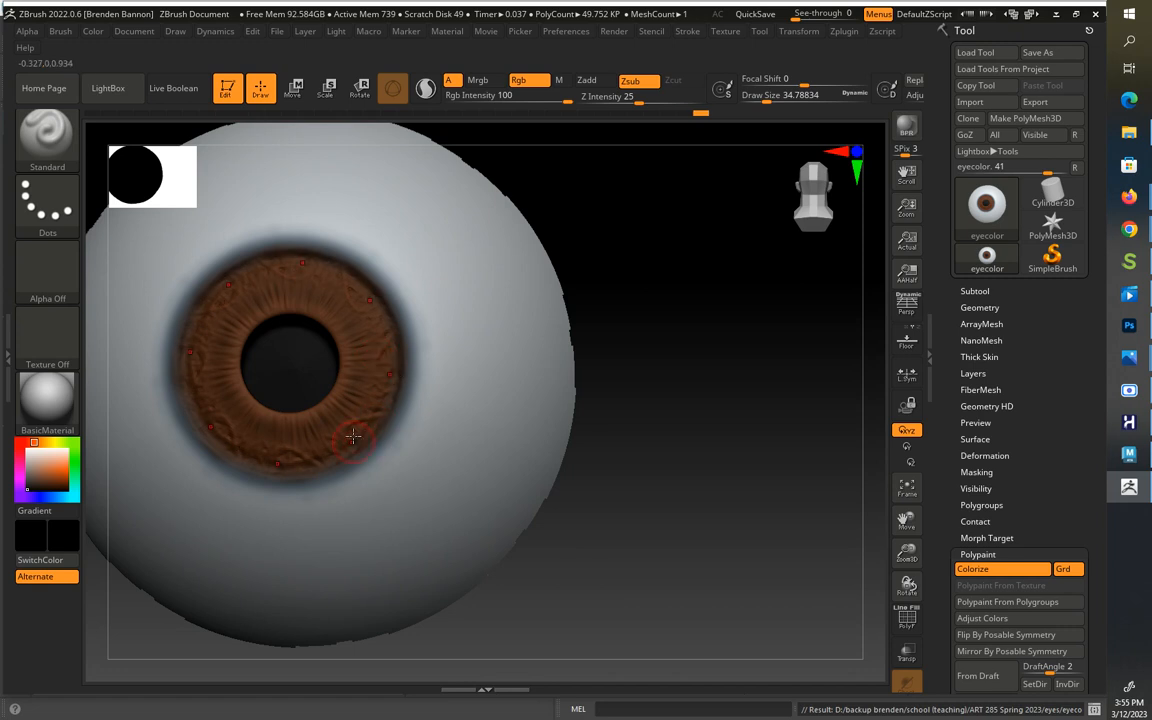
Step: Enlarge the draw size to about 56, turn off Zsub and shade the iris's outer ring with black
key("s")
left_click_drag(368, 392, 373, 392)
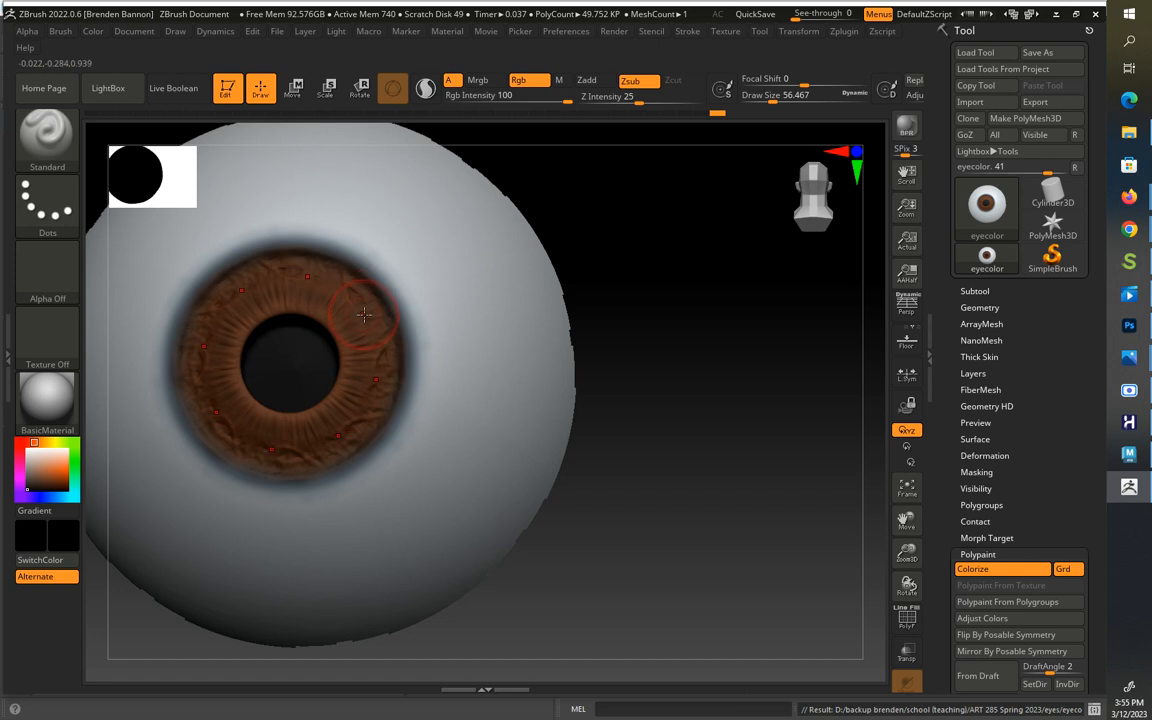
mouse_move(699, 293)
left_mouse_down()
mouse_move(676, 288)
mouse_move(697, 347)
left_mouse_up()
key("ctrl")
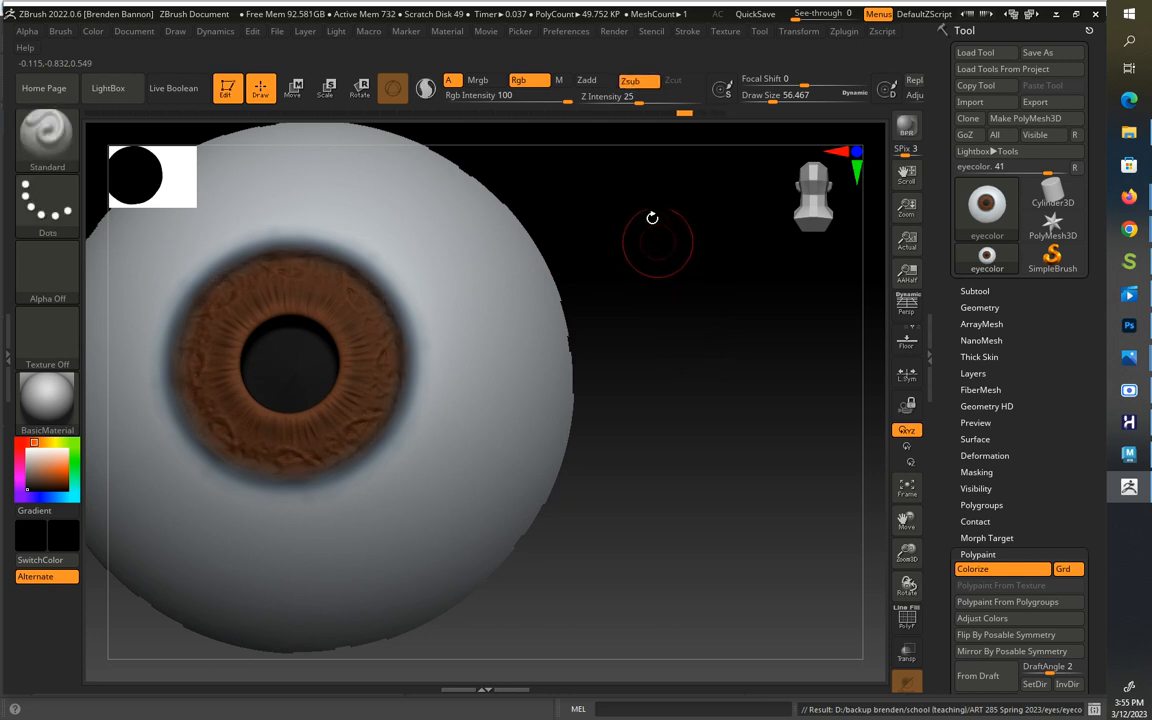
left_click(637, 82)
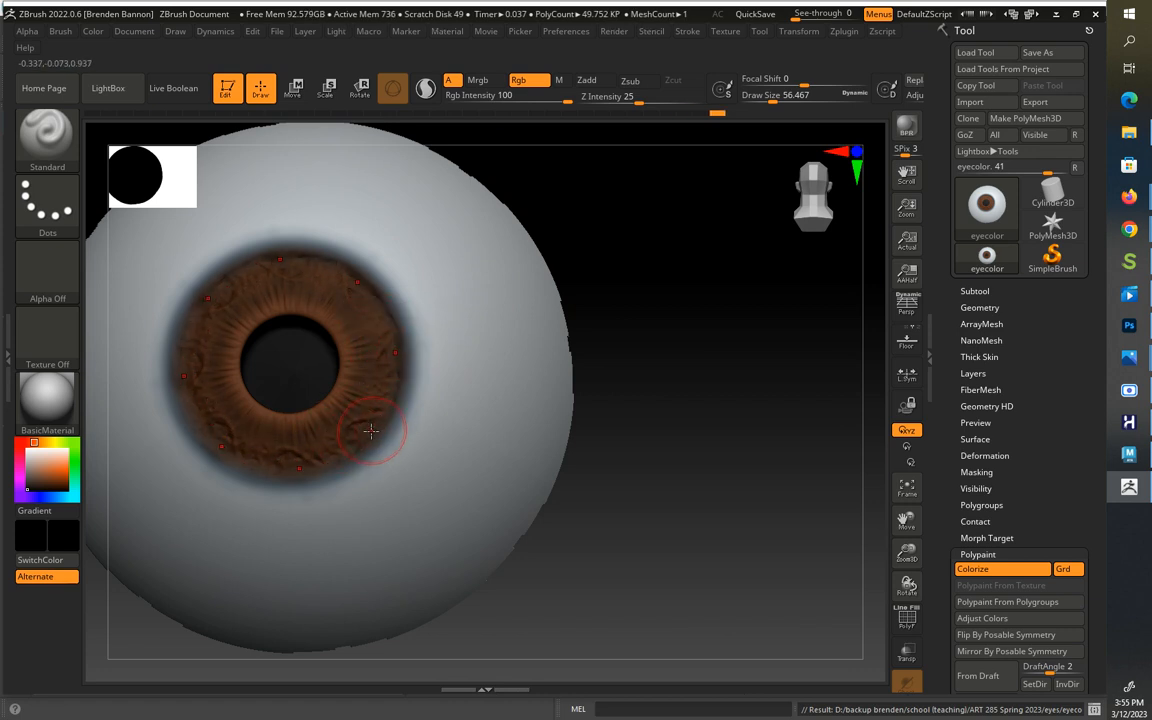
key("ctrl")
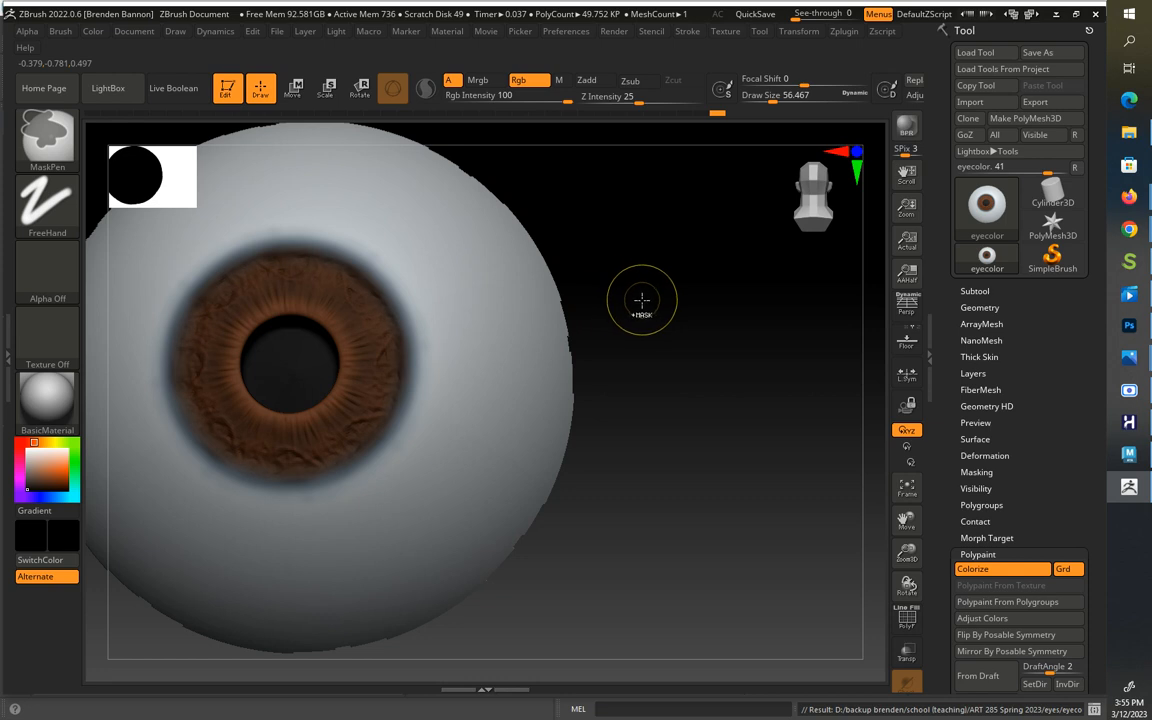
mouse_move(652, 303)
left_mouse_down()
mouse_move(663, 321)
mouse_move(632, 314)
mouse_move(669, 306)
mouse_move(620, 305)
mouse_move(633, 324)
mouse_move(609, 324)
mouse_move(640, 346)
mouse_move(649, 322)
left_mouse_up()
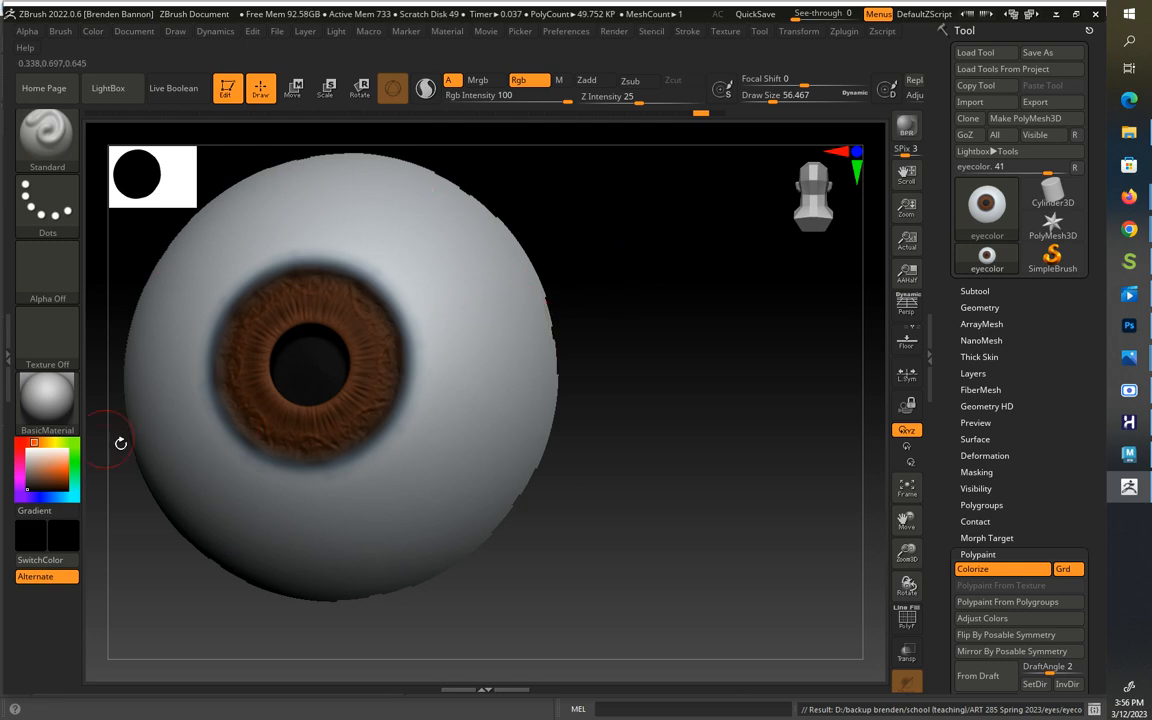
Step: Pick a golden tan colour, set Rgb Intensity to 75, turn on Zadd and reduce the draw size to about 22
left_click(48, 465)
left_click_drag(48, 465, 55, 467)
left_click(43, 443)
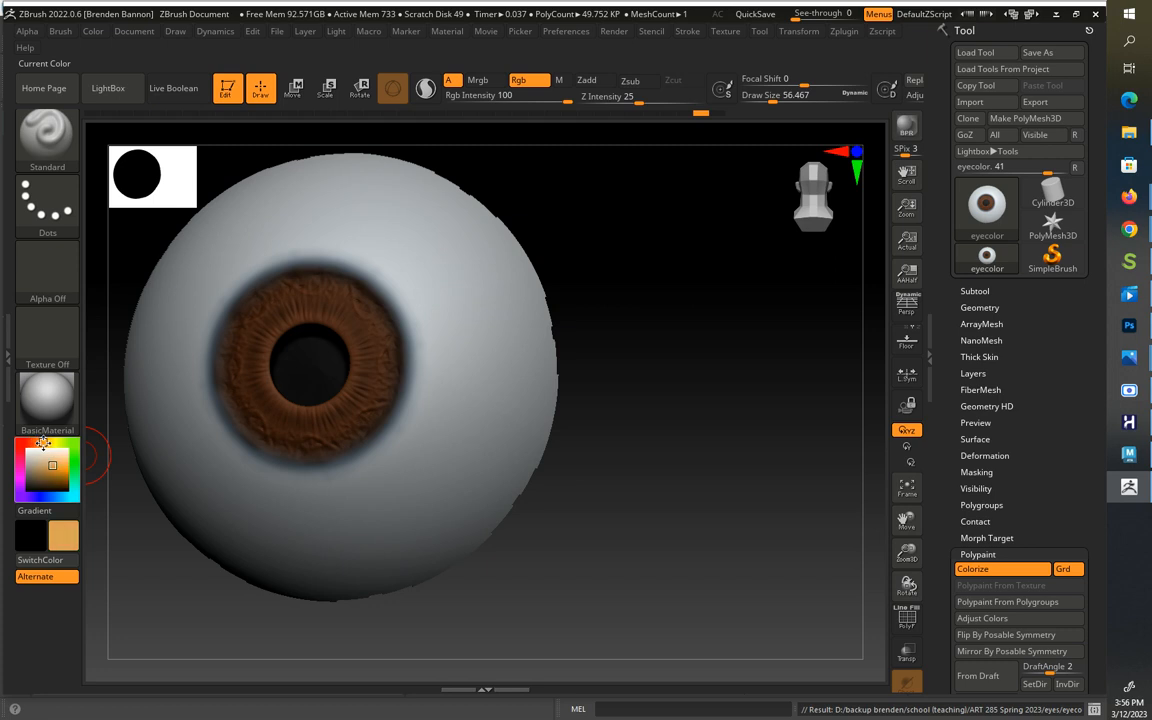
left_click(48, 471)
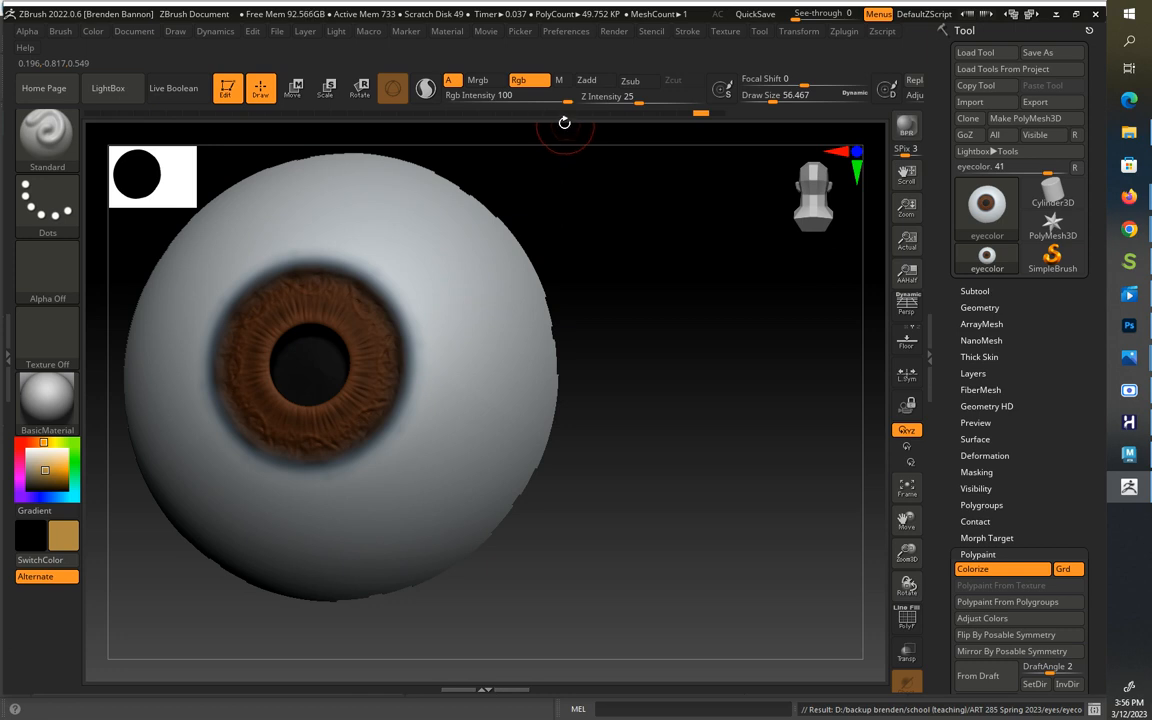
left_click_drag(566, 101, 550, 103)
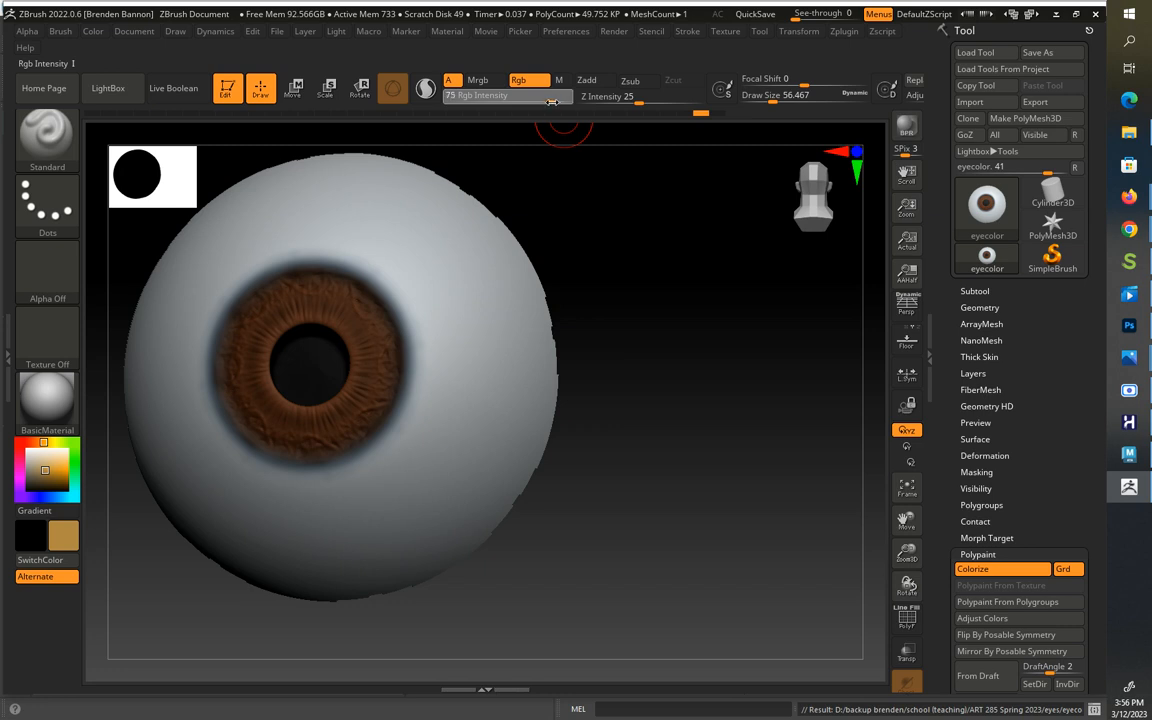
left_click(587, 80)
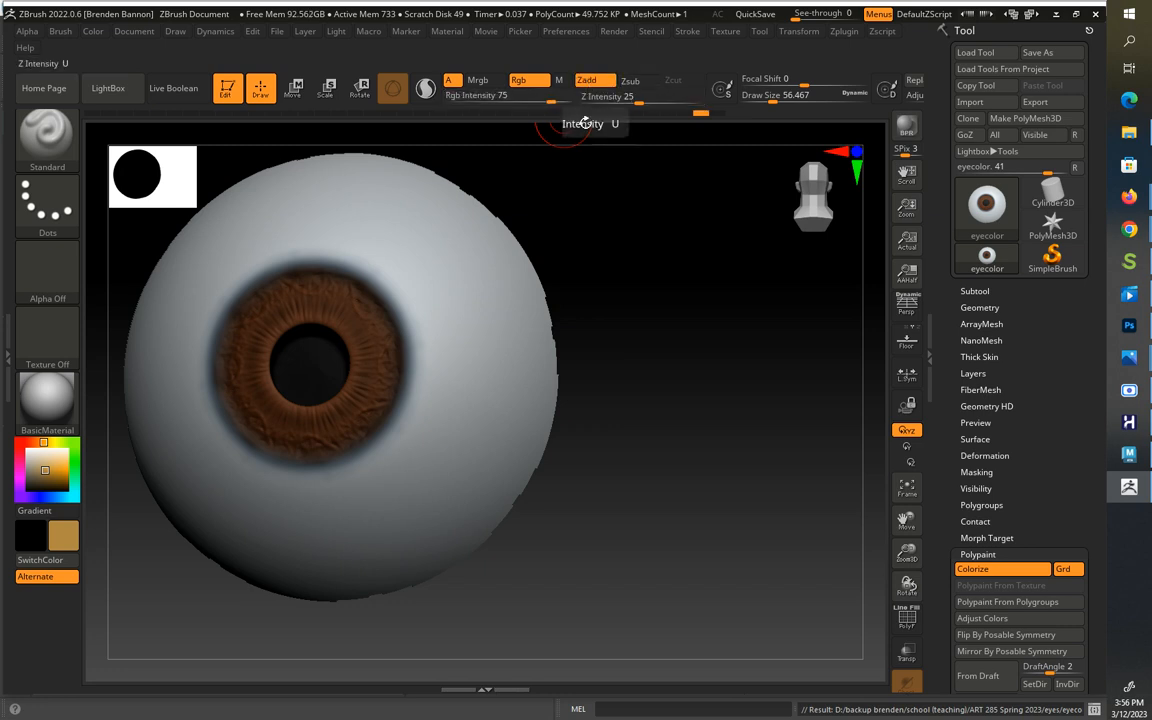
key("s")
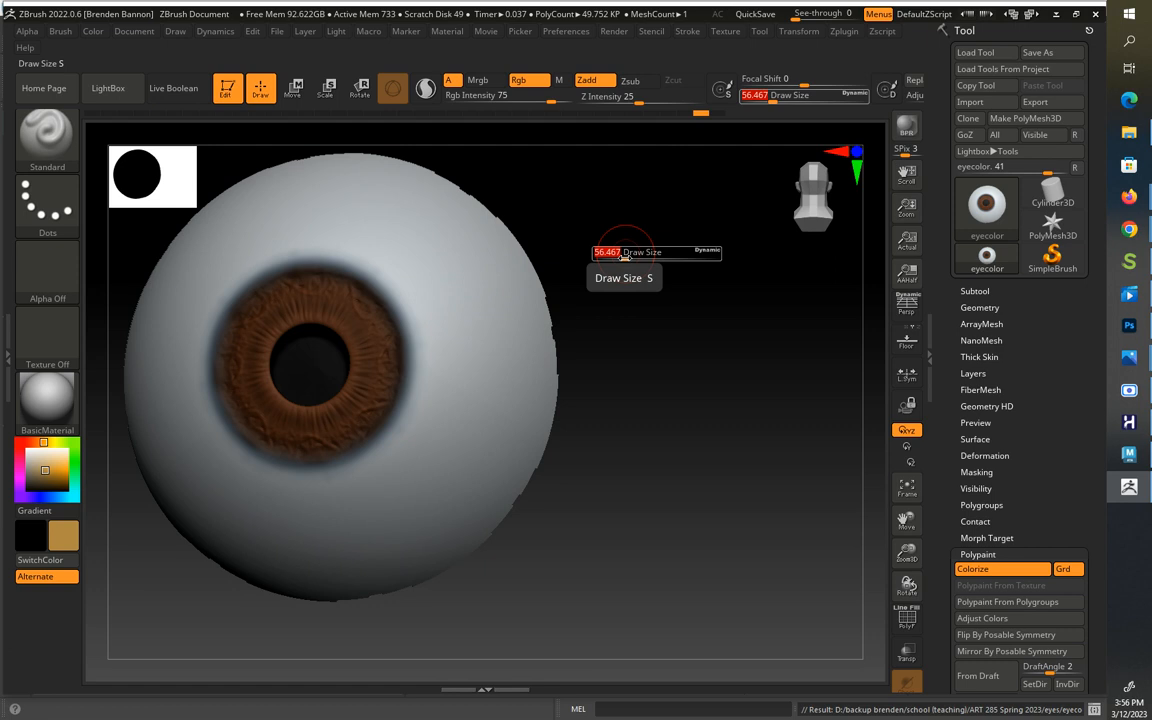
left_click_drag(624, 254, 613, 254)
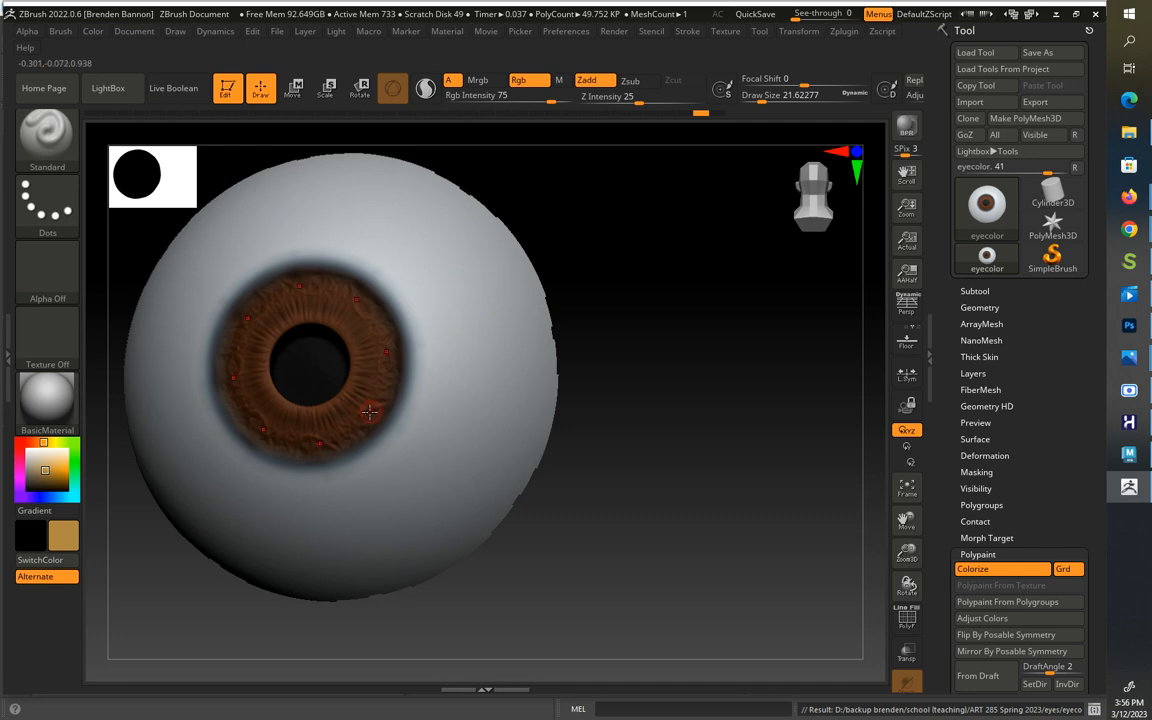
Step: Paint raised golden-brown flecks around the outer iris, lowering Rgb Intensity to 56 and undoing the last stroke
mouse_move(374, 408)
left_mouse_down()
mouse_move(397, 412)
mouse_move(362, 423)
left_mouse_up()
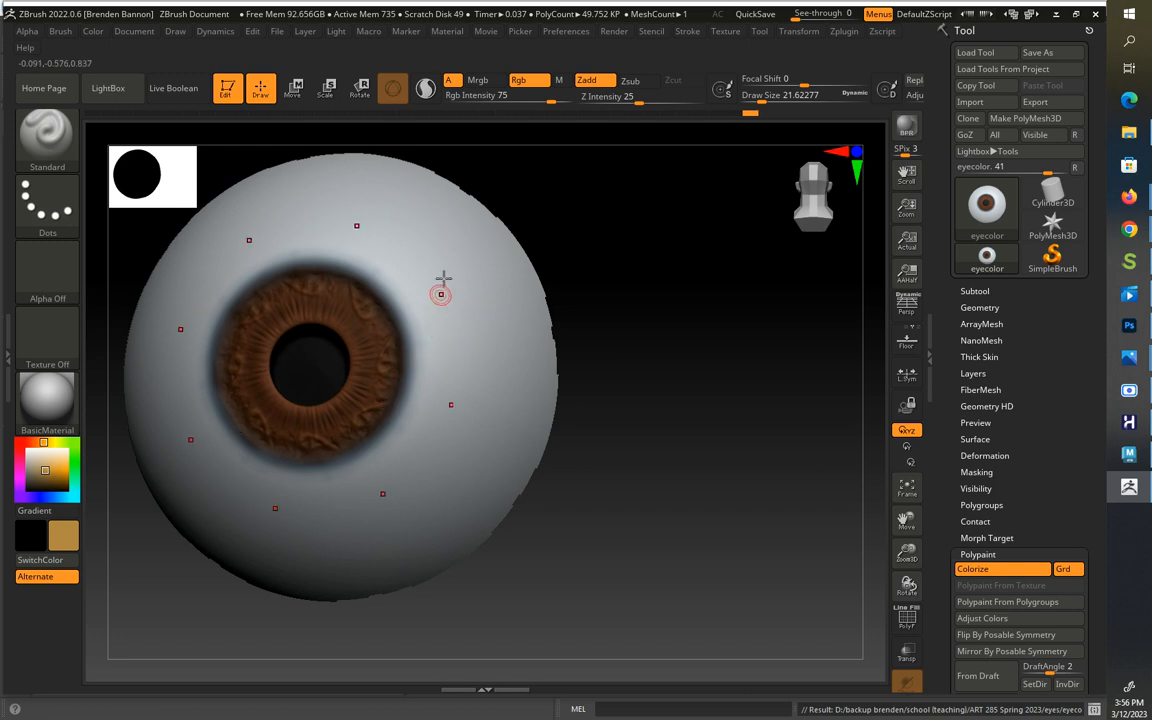
left_click_drag(548, 105, 537, 104)
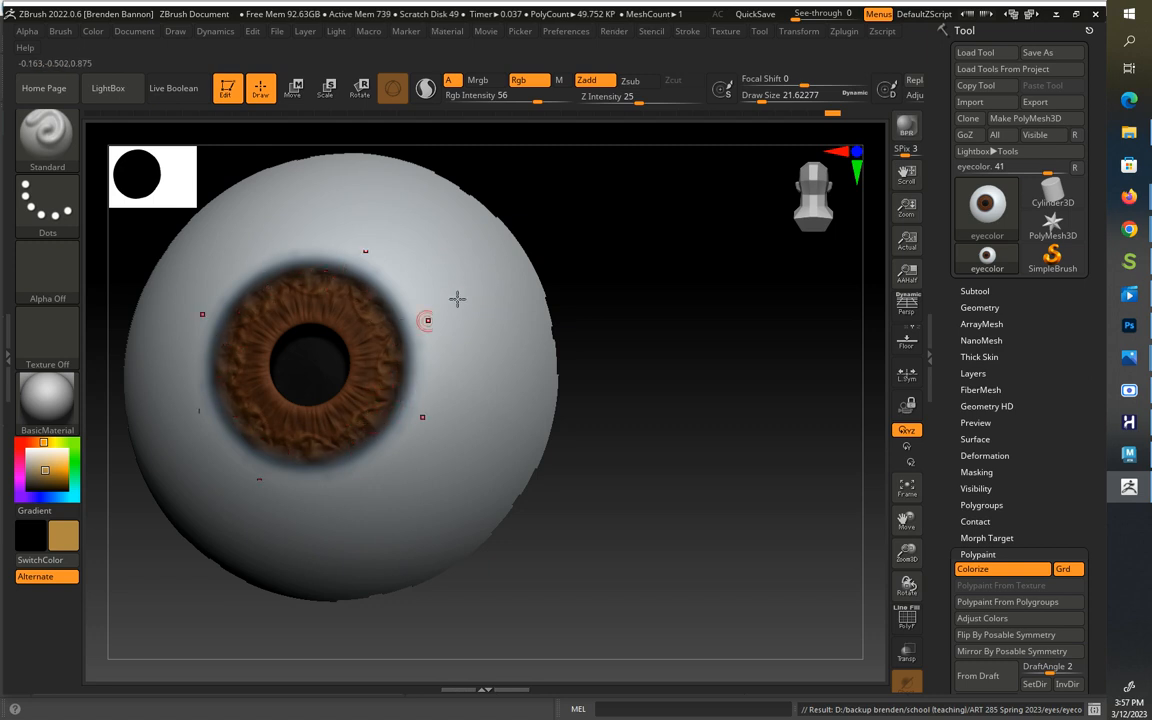
key("ctrl+z")
mouse_move(626, 291)
left_mouse_down()
mouse_move(617, 278)
mouse_move(612, 334)
mouse_move(630, 301)
left_mouse_up()
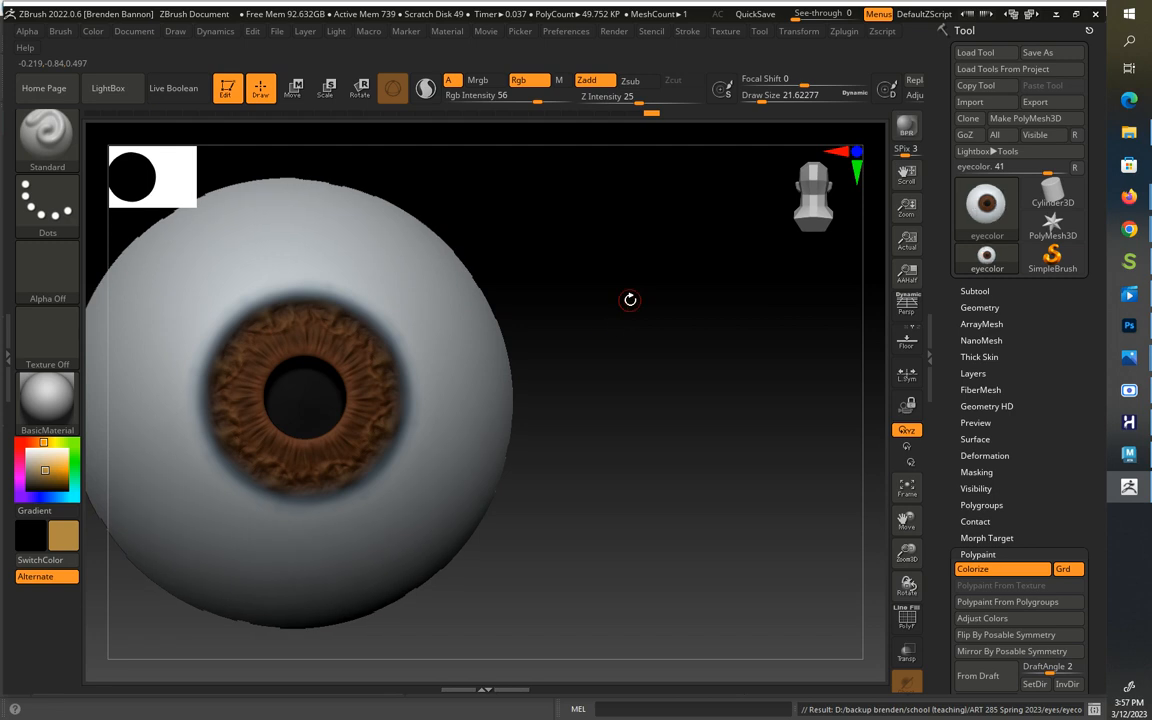
Step: Unhide the rest of the eyeball mesh
left_click_drag(663, 391, 630, 339, "alt")
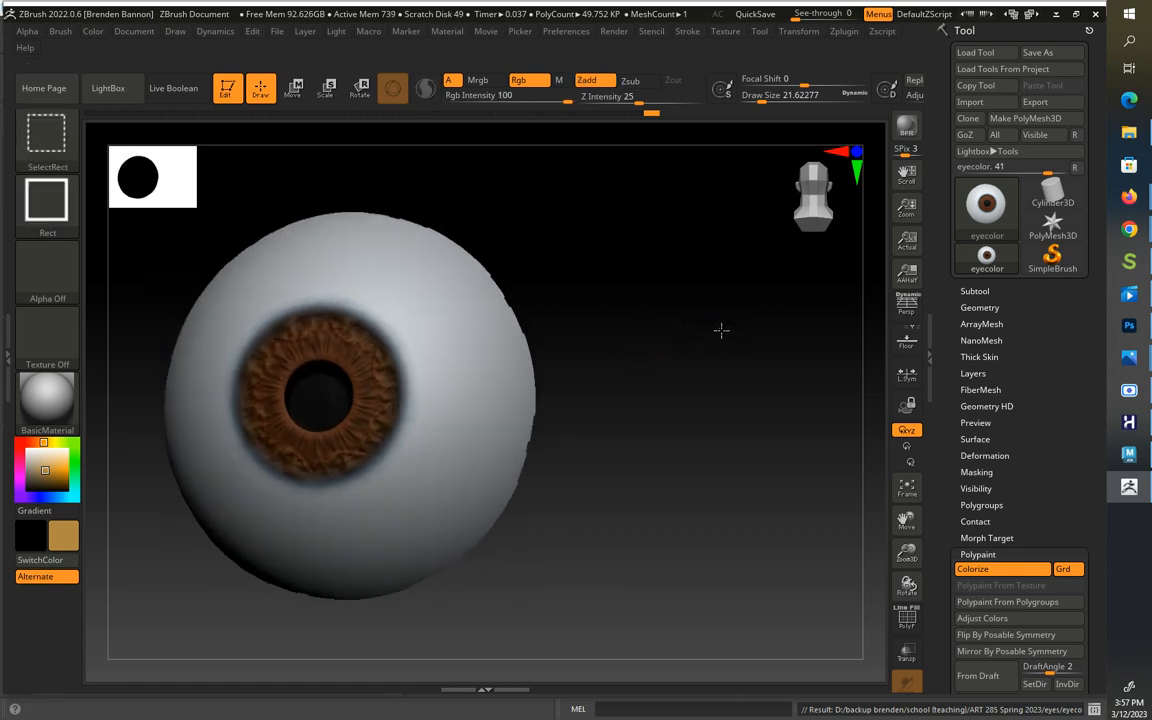
mouse_move(720, 329)
left_mouse_down("ctrl+shift")
mouse_move(774, 358)
mouse_move(694, 355)
mouse_move(684, 332)
left_mouse_up("ctrl+shift")
left_click(776, 327, "ctrl+shift")
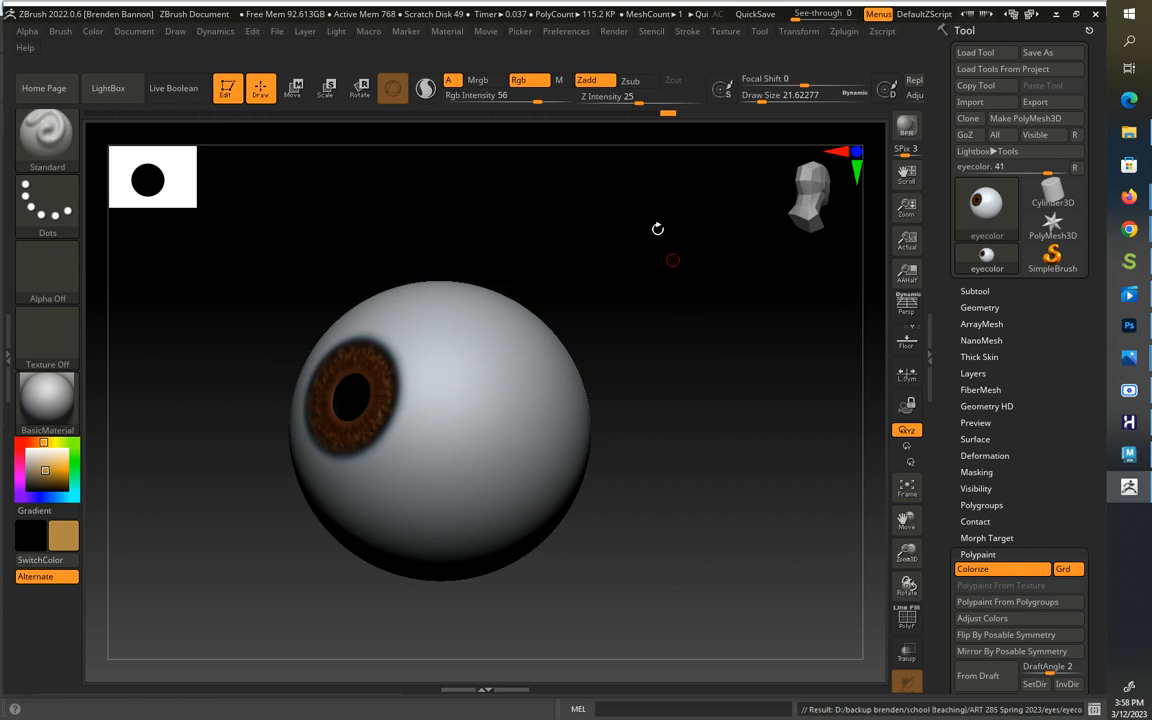
Step: Turn off Zadd, choose a salmon red, and set Rgb Intensity to 100 and the draw size to about 305
left_click(588, 82)
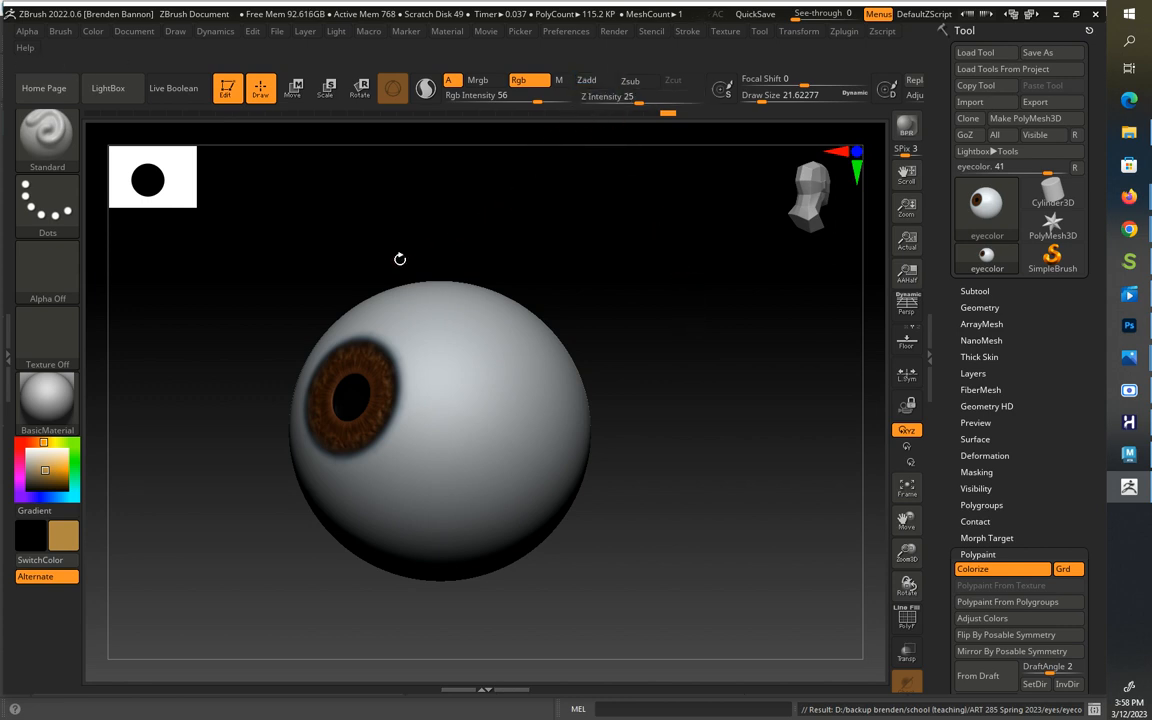
left_click_drag(34, 441, 50, 466)
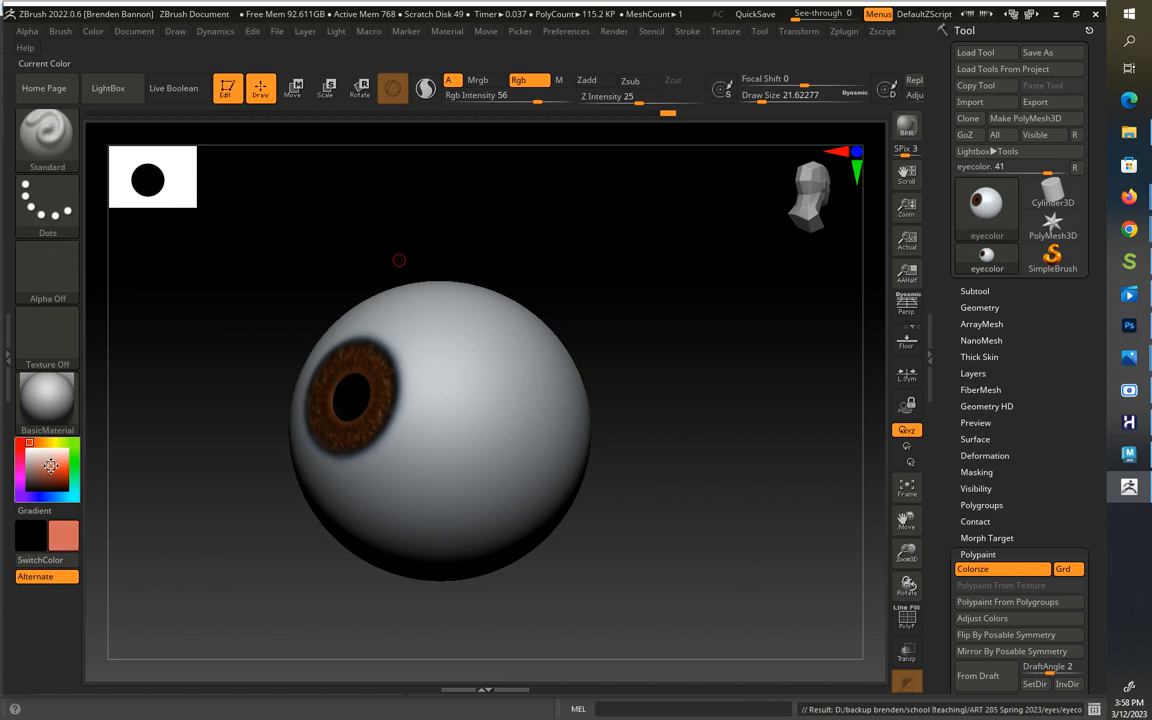
left_click_drag(715, 375, 675, 314)
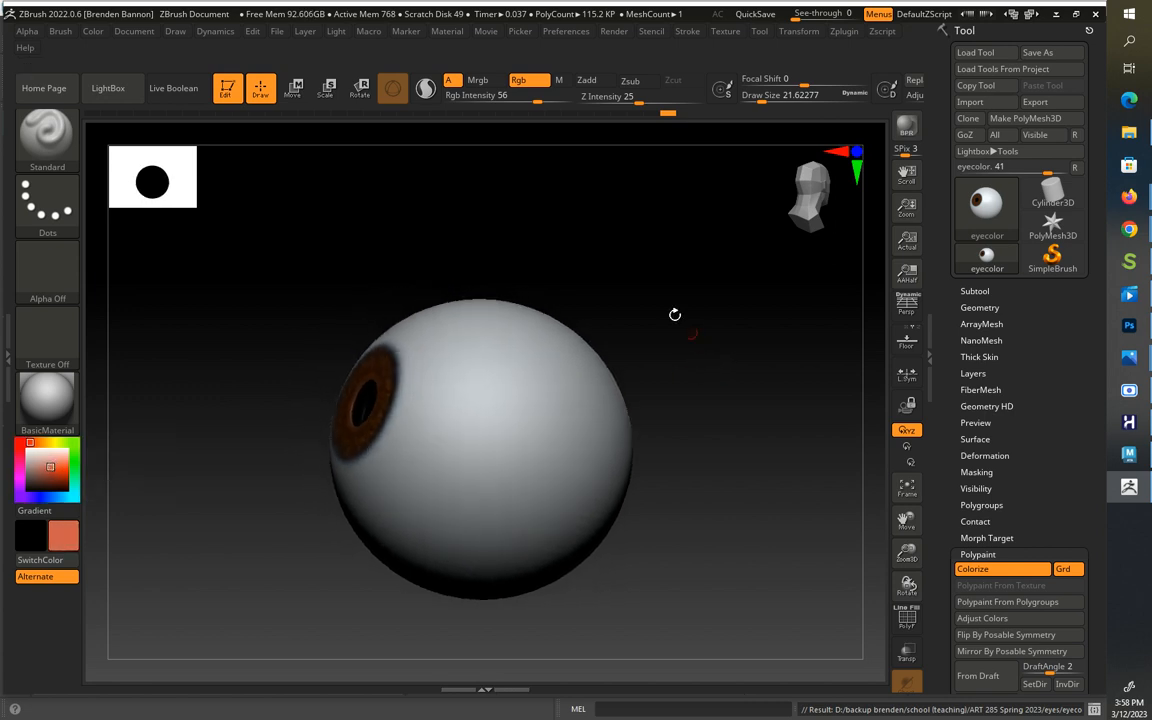
left_click_drag(540, 99, 580, 99)
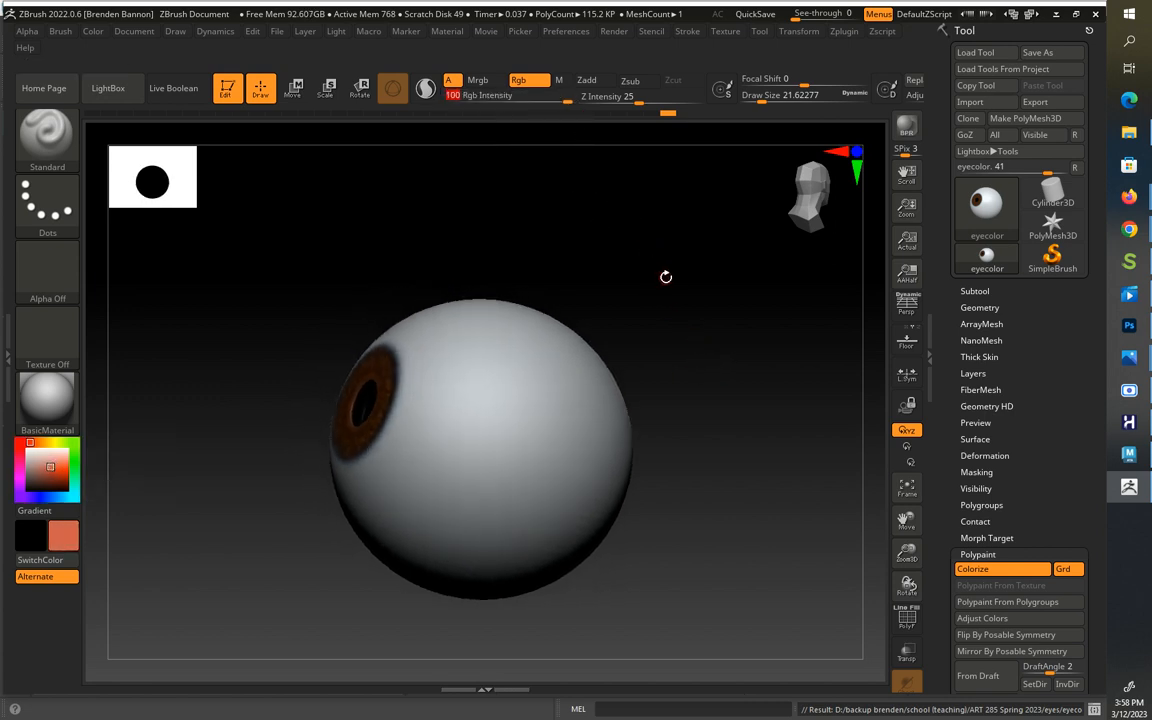
mouse_move(728, 391)
left_mouse_down()
mouse_move(720, 363)
mouse_move(732, 382)
left_mouse_up()
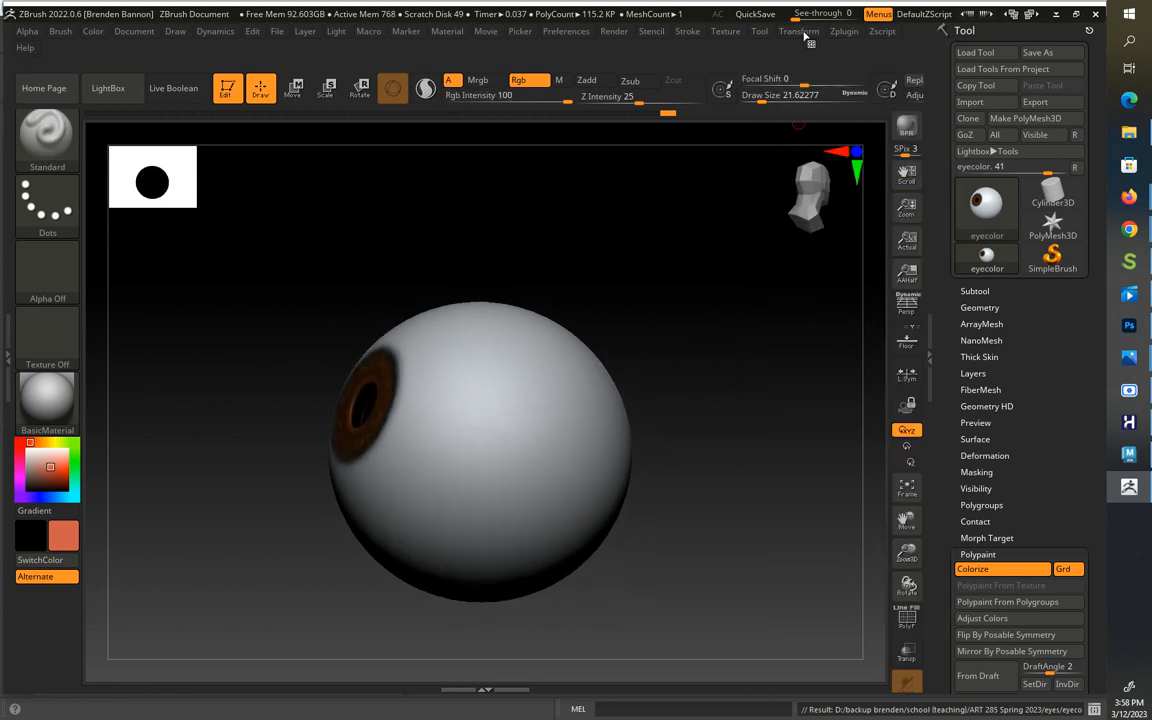
left_click(805, 35)
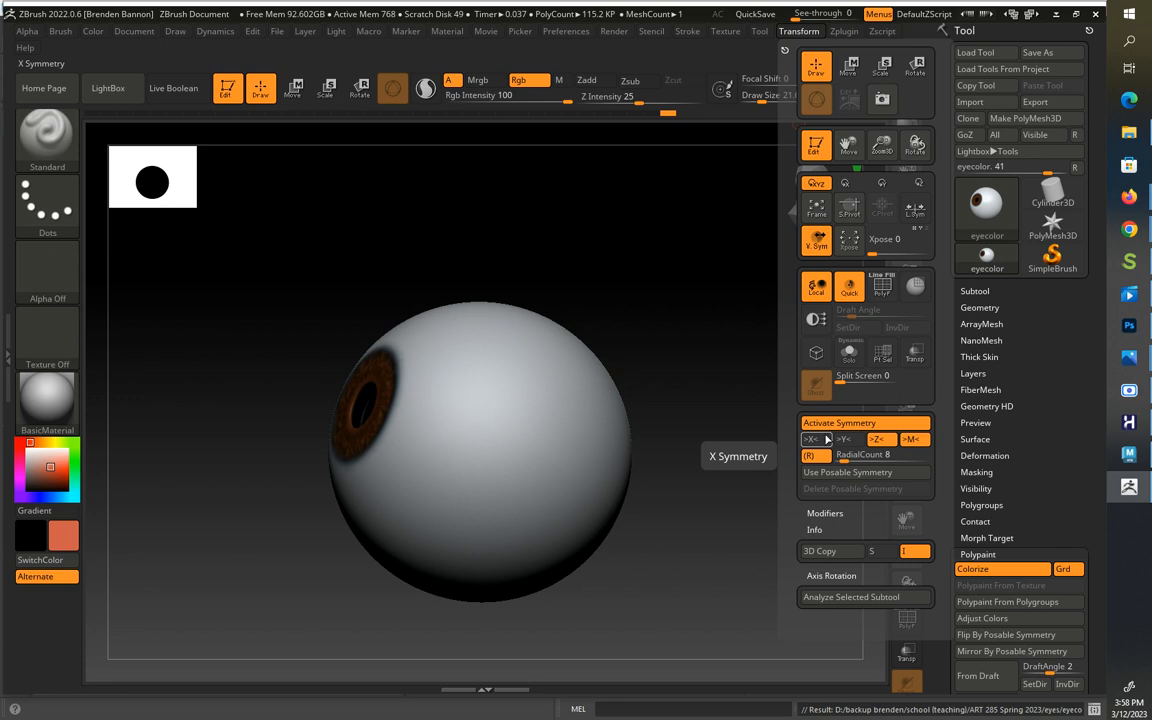
mouse_move(717, 423)
left_mouse_down()
mouse_move(712, 444)
mouse_move(708, 409)
mouse_move(715, 419)
mouse_move(756, 413)
left_mouse_up()
key("s")
left_click_drag(769, 421, 722, 434)
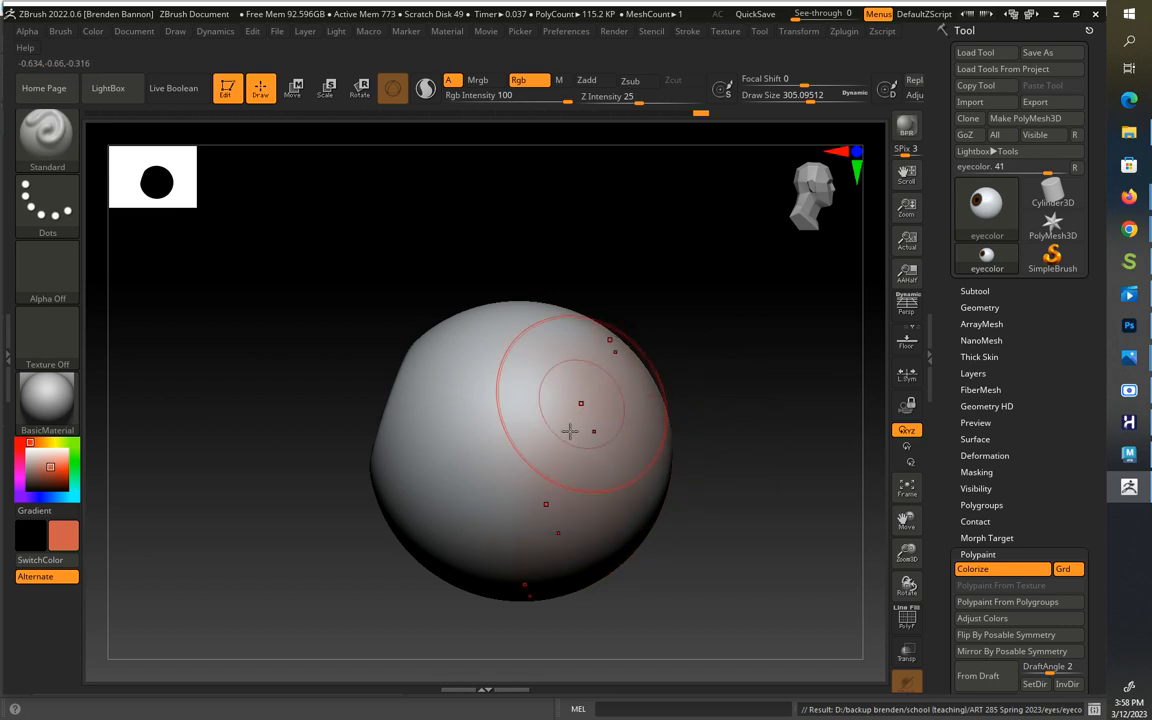
Step: Paint a soft pinkish tint over the back and sides of the eyeball, keeping the white around the iris clean
mouse_move(482, 448)
left_mouse_down()
mouse_move(555, 386)
mouse_move(572, 350)
left_mouse_up()
left_click_drag(714, 337, 800, 345)
mouse_move(456, 427)
left_mouse_down()
mouse_move(522, 377)
mouse_move(519, 367)
left_mouse_up()
mouse_move(519, 367)
left_mouse_down("shift")
mouse_move(412, 482)
mouse_move(496, 360)
mouse_move(416, 440)
left_mouse_up("shift")
left_click_drag(499, 368, 484, 444)
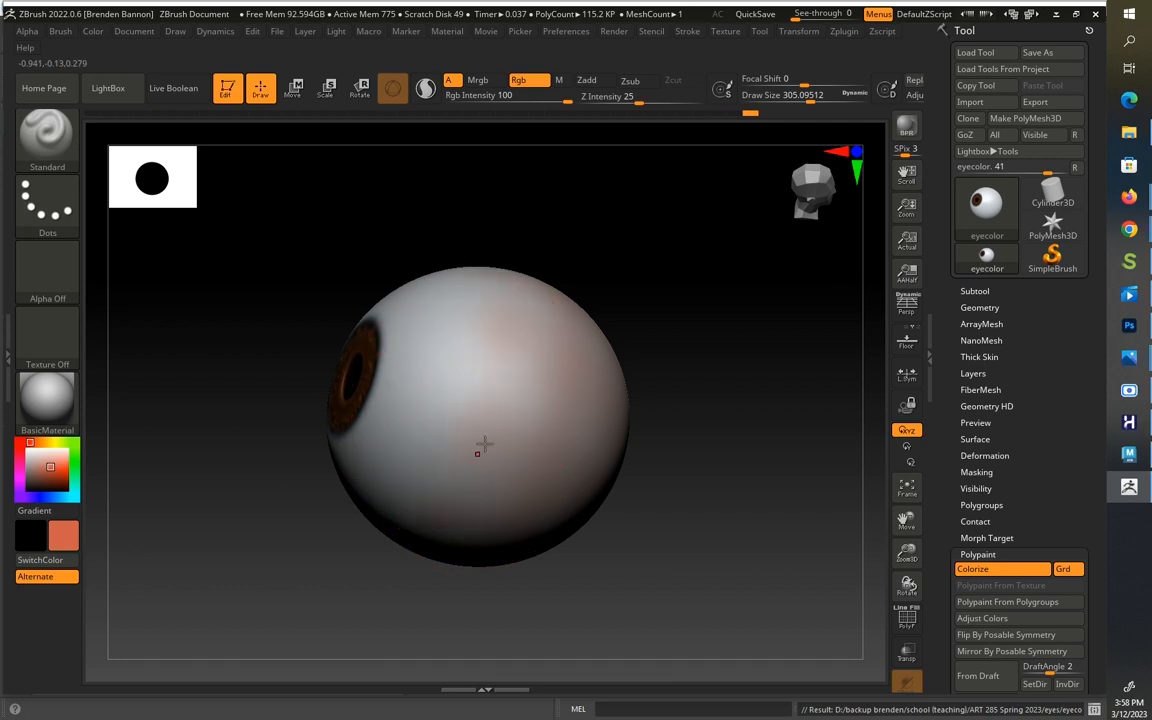
mouse_move(663, 378)
left_mouse_down()
mouse_move(702, 398)
mouse_move(688, 437)
mouse_move(689, 398)
left_mouse_up()
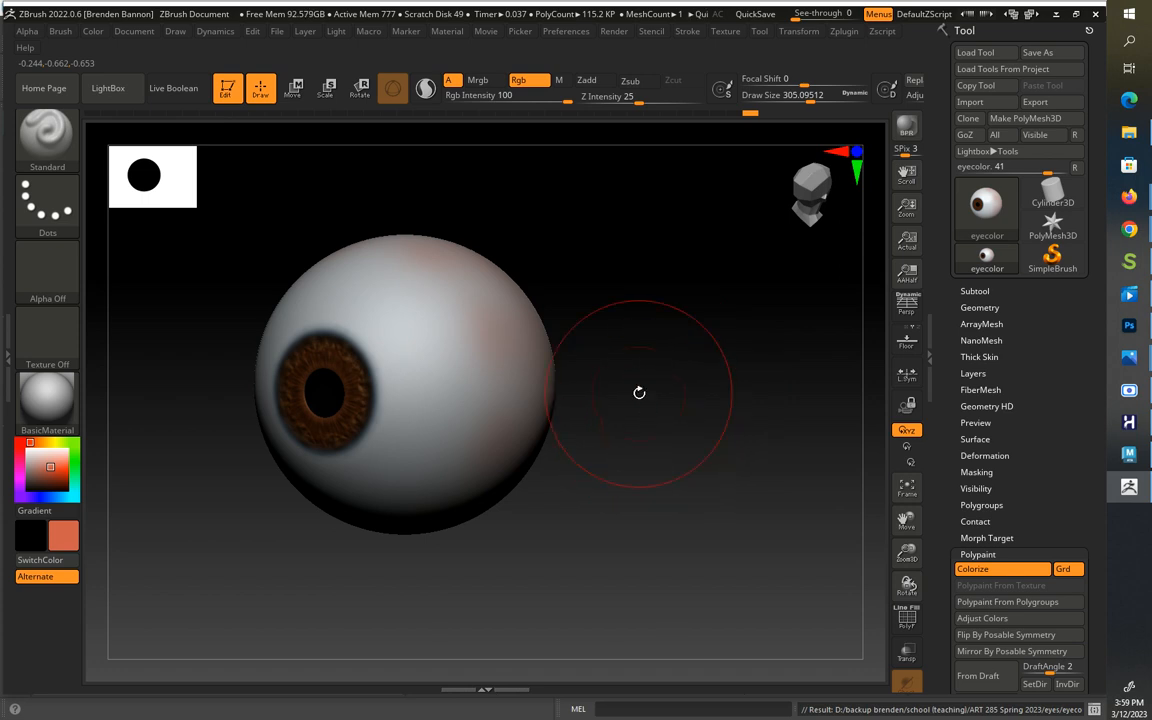
Step: Turn on Zadd, reduce the draw size to about 20 and pick a dark red
left_click(587, 80)
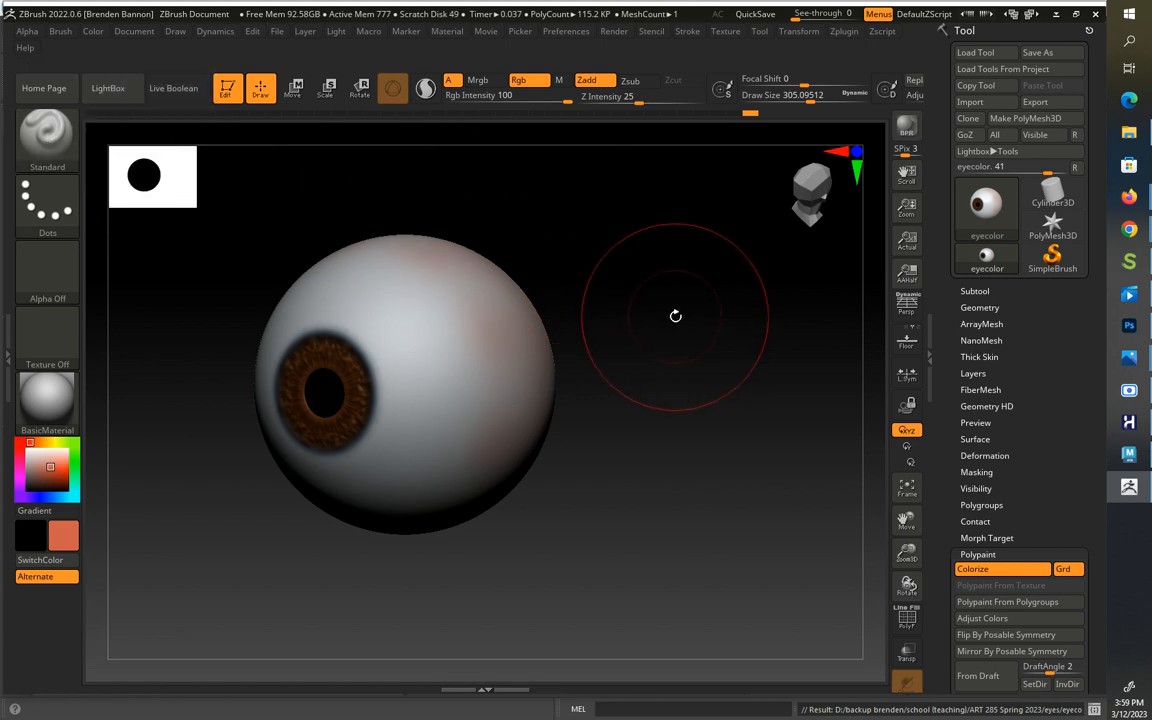
key("s")
left_click_drag(676, 321, 624, 320)
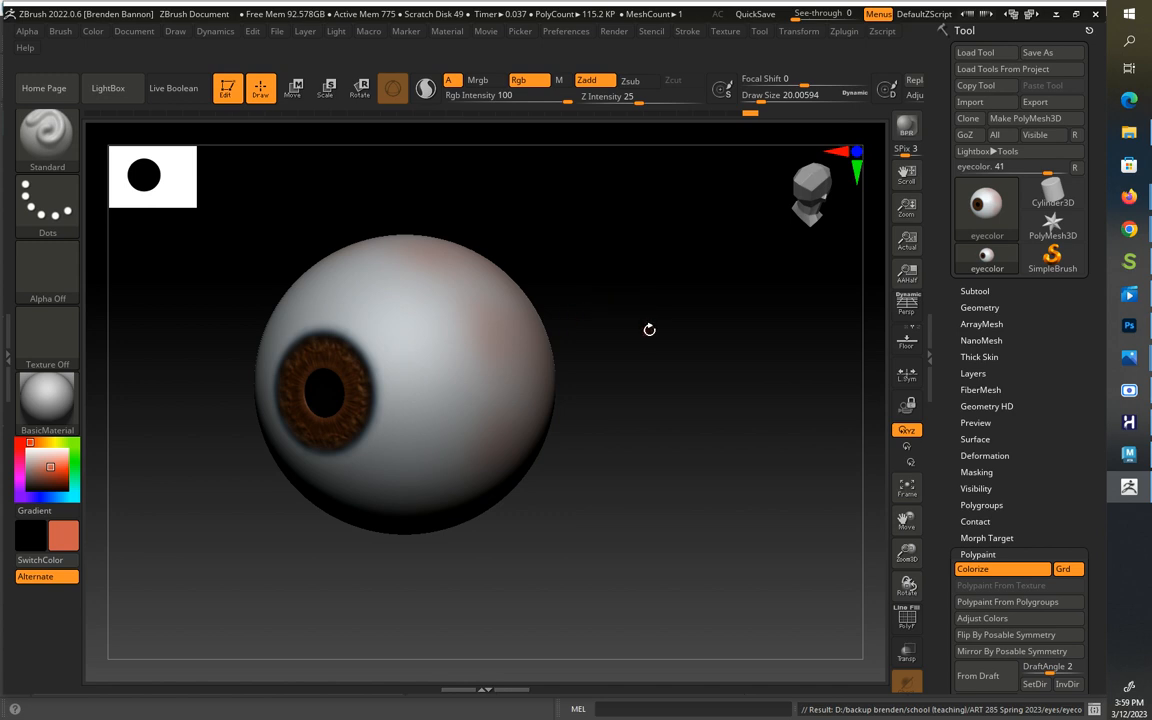
left_click_drag(650, 334, 596, 337)
mouse_move(50, 469)
left_mouse_down()
mouse_move(57, 481)
mouse_move(66, 474)
mouse_move(20, 441)
mouse_move(64, 477)
left_mouse_up()
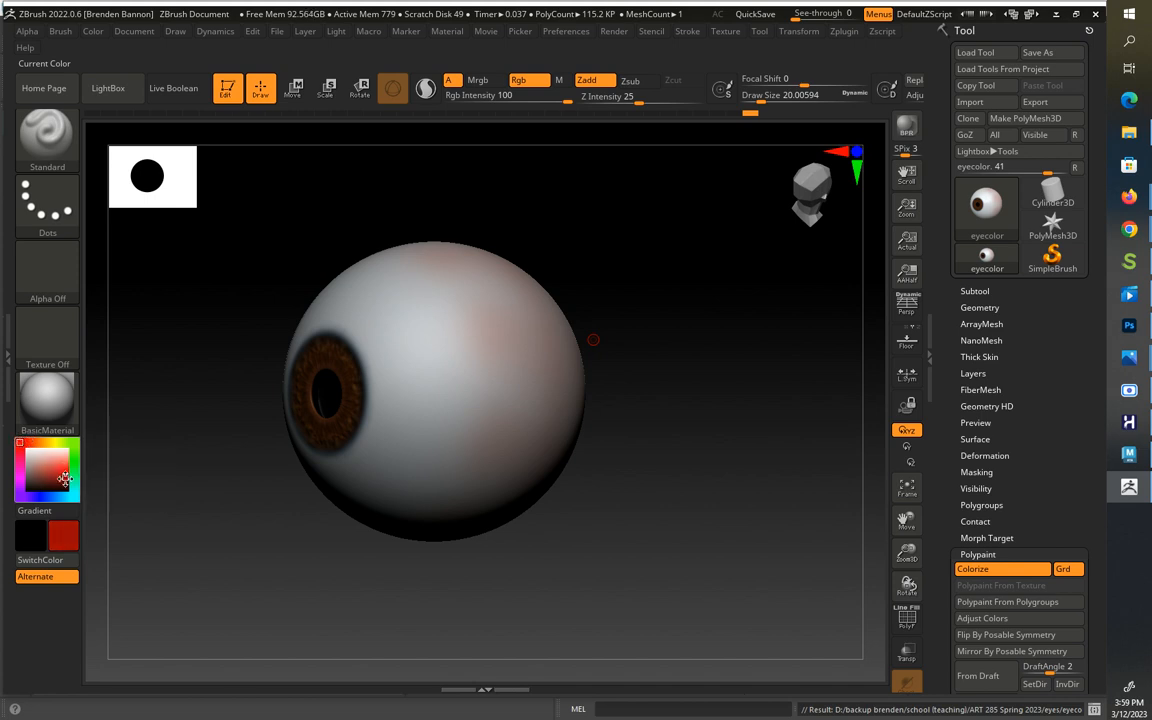
Step: Turn off symmetry and draw thin raised branching veins along the side of the eyeball towards the iris
left_click_drag(630, 352, 694, 347)
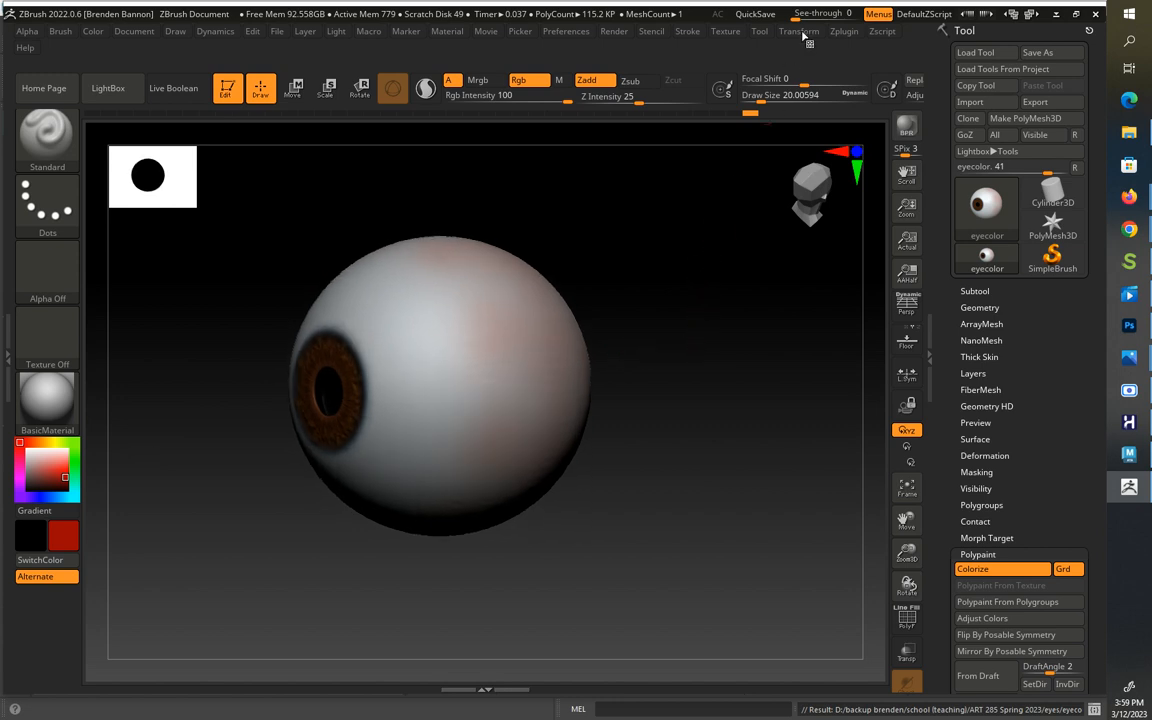
left_click(800, 31)
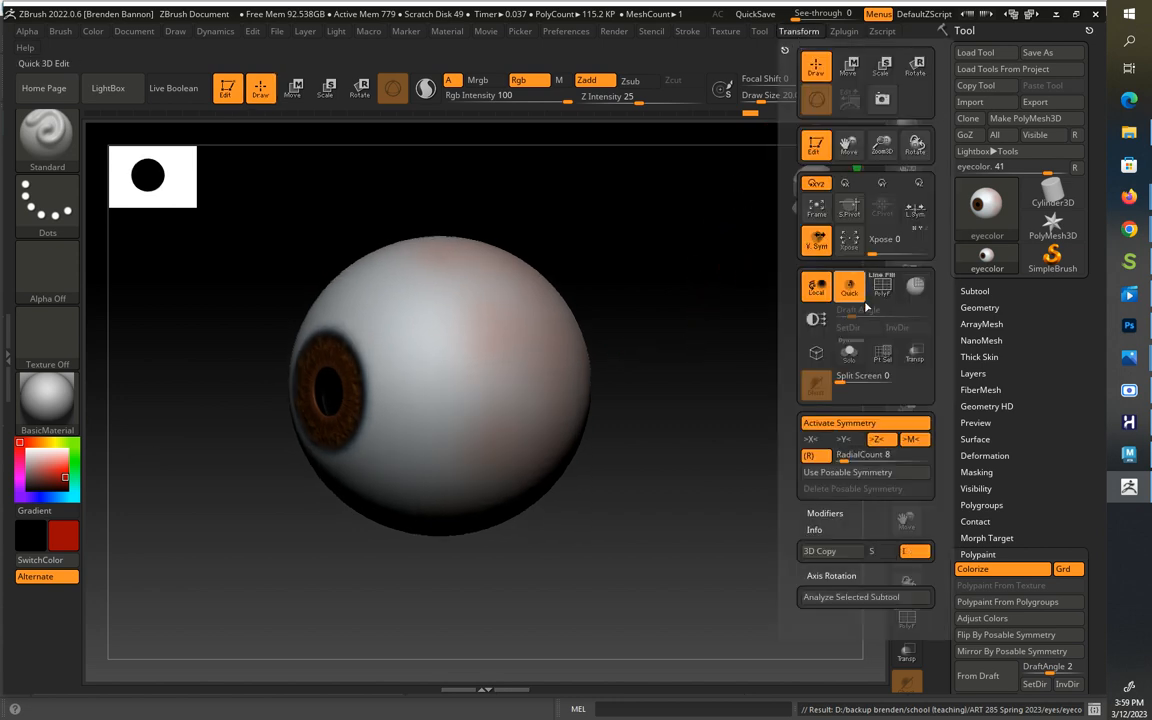
mouse_move(676, 429)
left_mouse_down()
mouse_move(517, 378)
mouse_move(478, 375)
mouse_move(452, 393)
mouse_move(389, 402)
left_mouse_up()
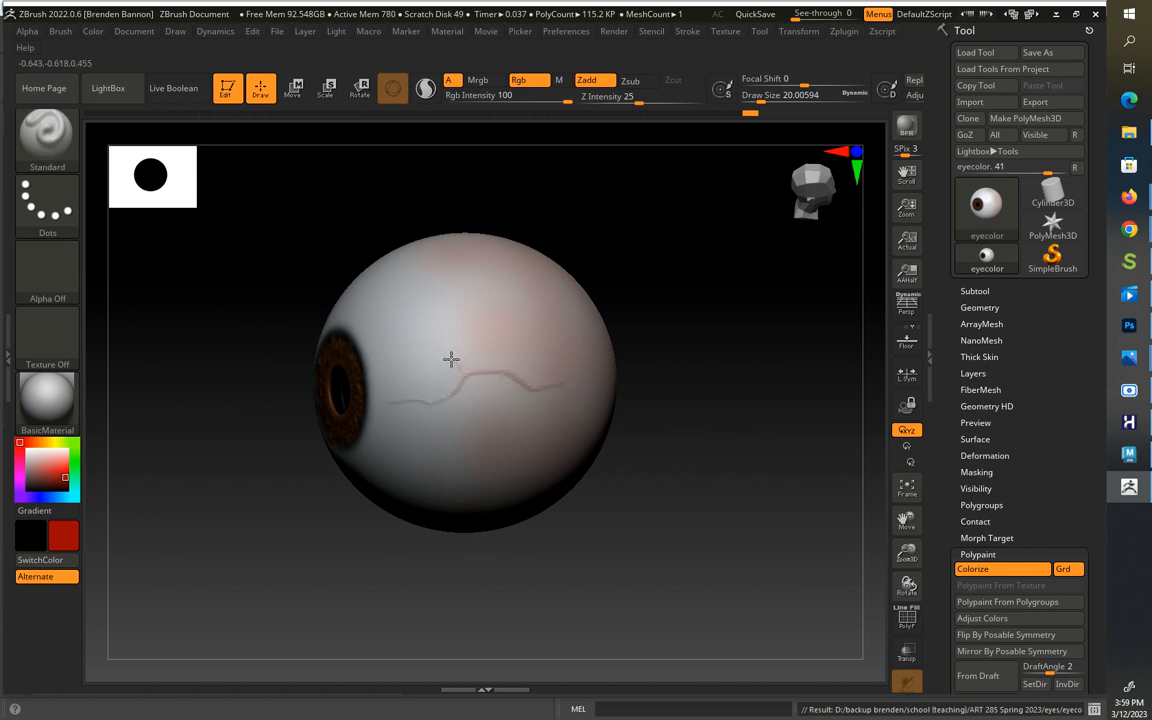
left_click_drag(686, 296, 642, 335)
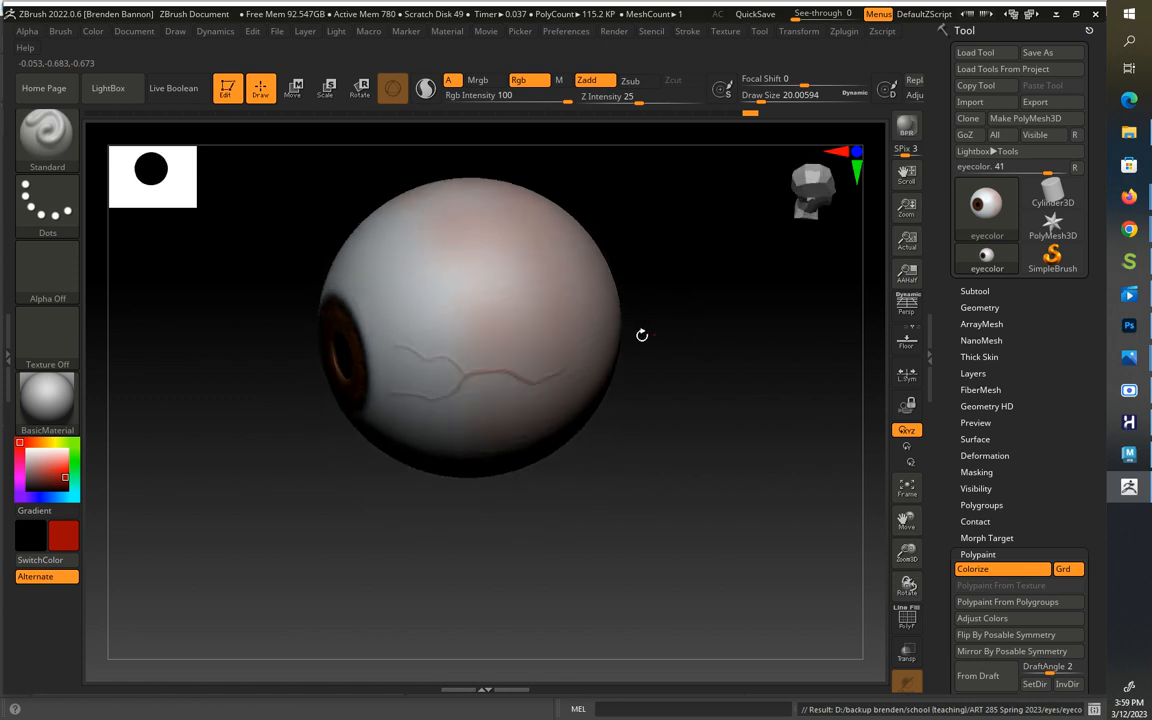
left_click_drag(692, 265, 694, 265)
left_click_drag(625, 216, 527, 265)
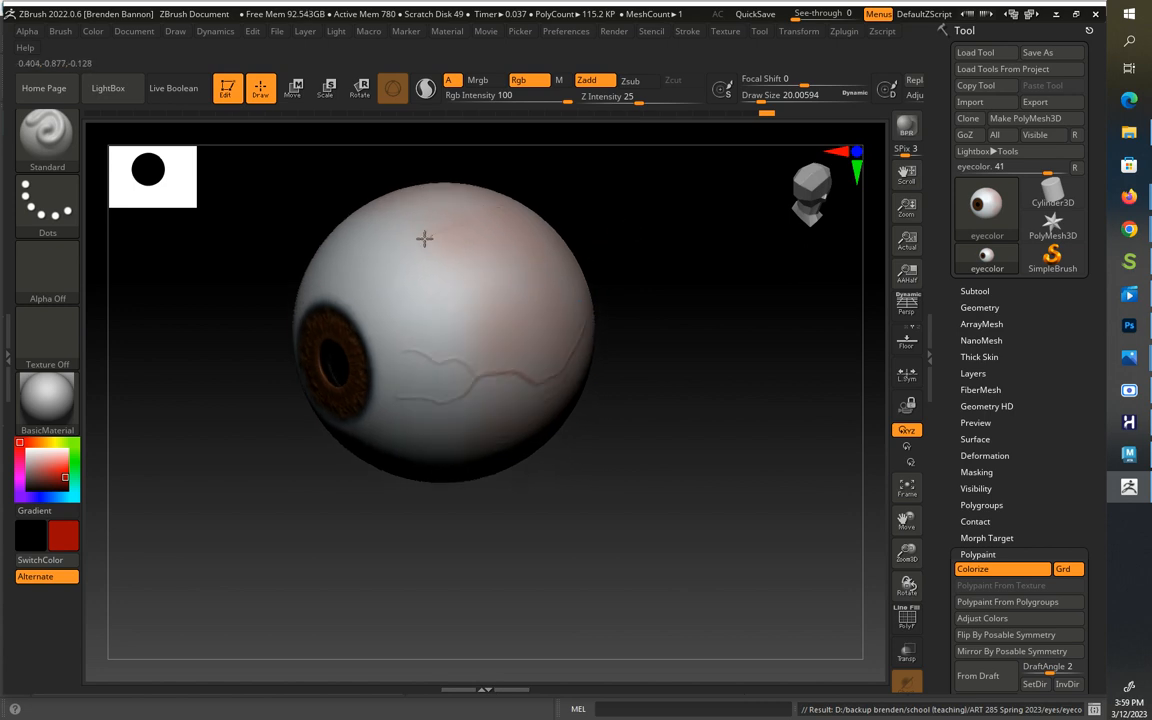
Step: Draw more thin branching red veins over the top and front of the eyeball, running down towards the iris
left_click_drag(424, 238, 375, 311)
left_click_drag(600, 237, 717, 374)
left_click_drag(635, 300, 708, 303)
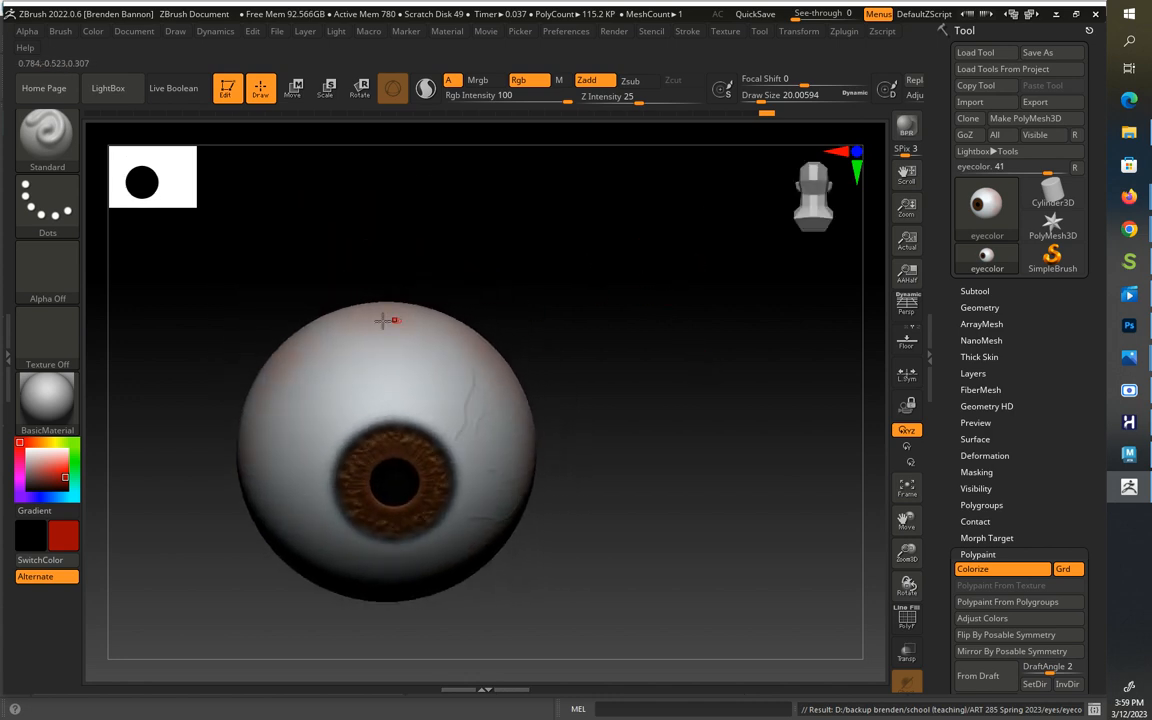
mouse_move(378, 347)
left_mouse_down()
mouse_move(410, 409)
mouse_move(377, 368)
mouse_move(371, 407)
mouse_move(343, 415)
mouse_move(330, 442)
left_mouse_up()
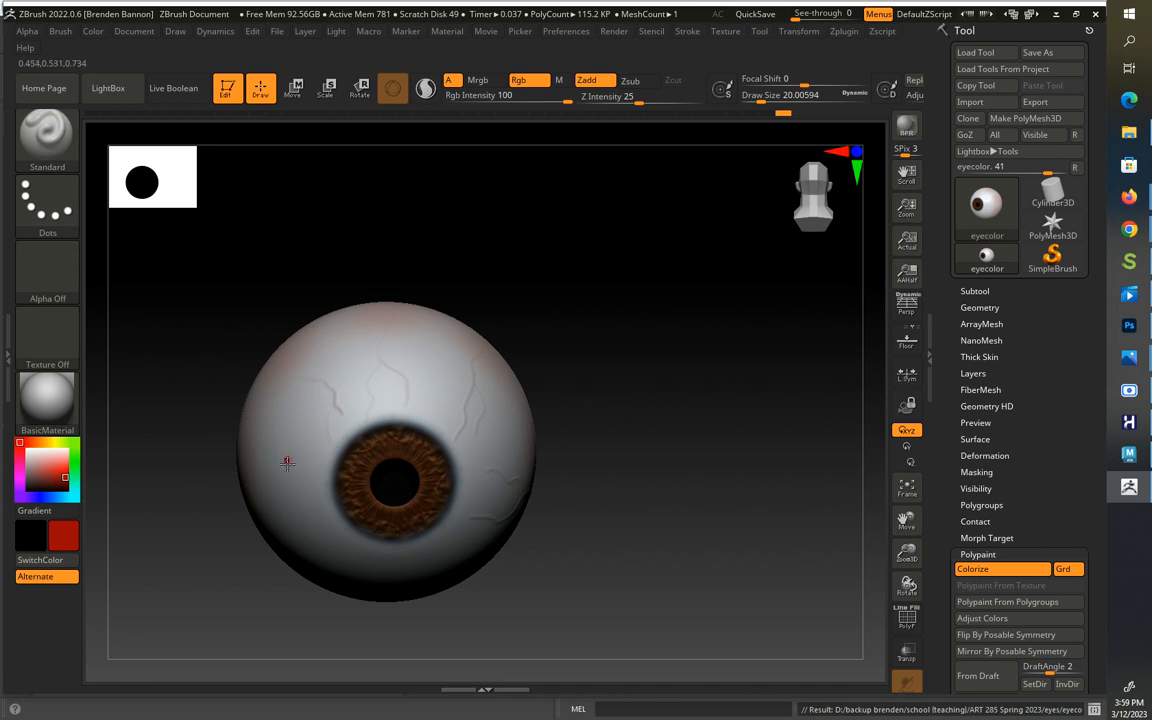
left_click_drag(532, 320, 247, 455)
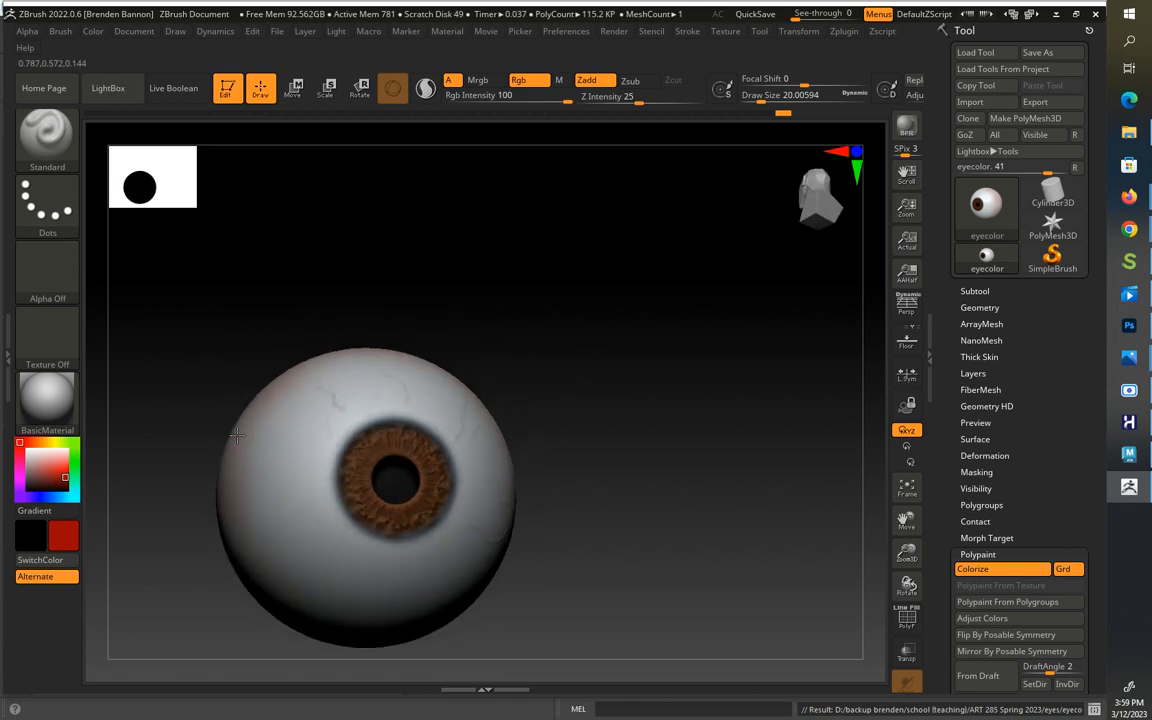
Step: Sculpt and paint thin veins across the white of the eyeball from several sides with the Standard brush
left_click_drag(475, 305, 450, 383)
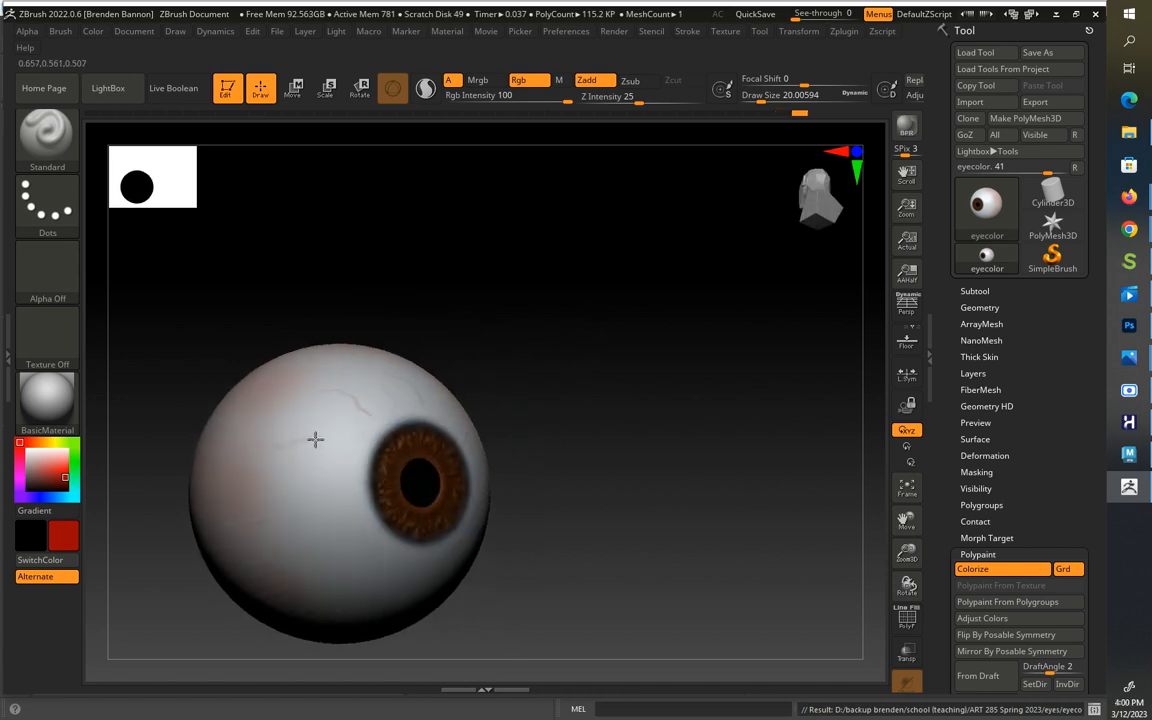
mouse_move(315, 440)
left_mouse_down()
mouse_move(353, 442)
mouse_move(317, 458)
mouse_move(346, 467)
left_mouse_up()
left_click_drag(314, 522, 346, 541)
left_click_drag(625, 427, 580, 378)
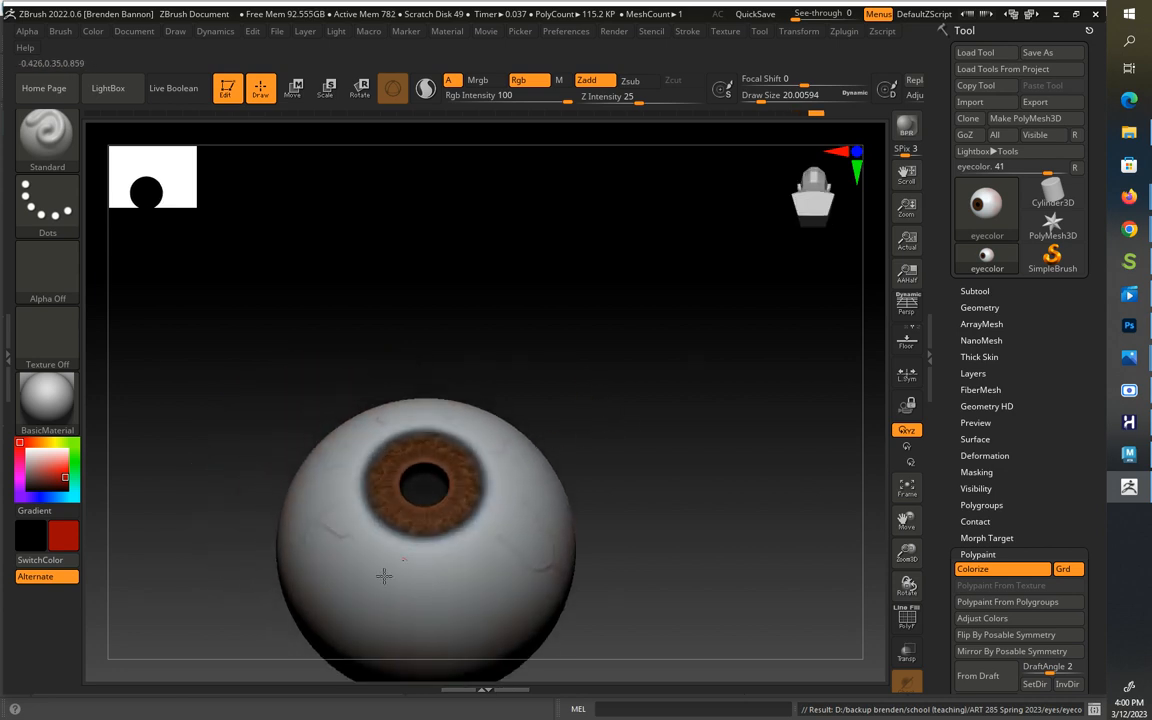
left_click_drag(646, 476, 627, 361, "alt")
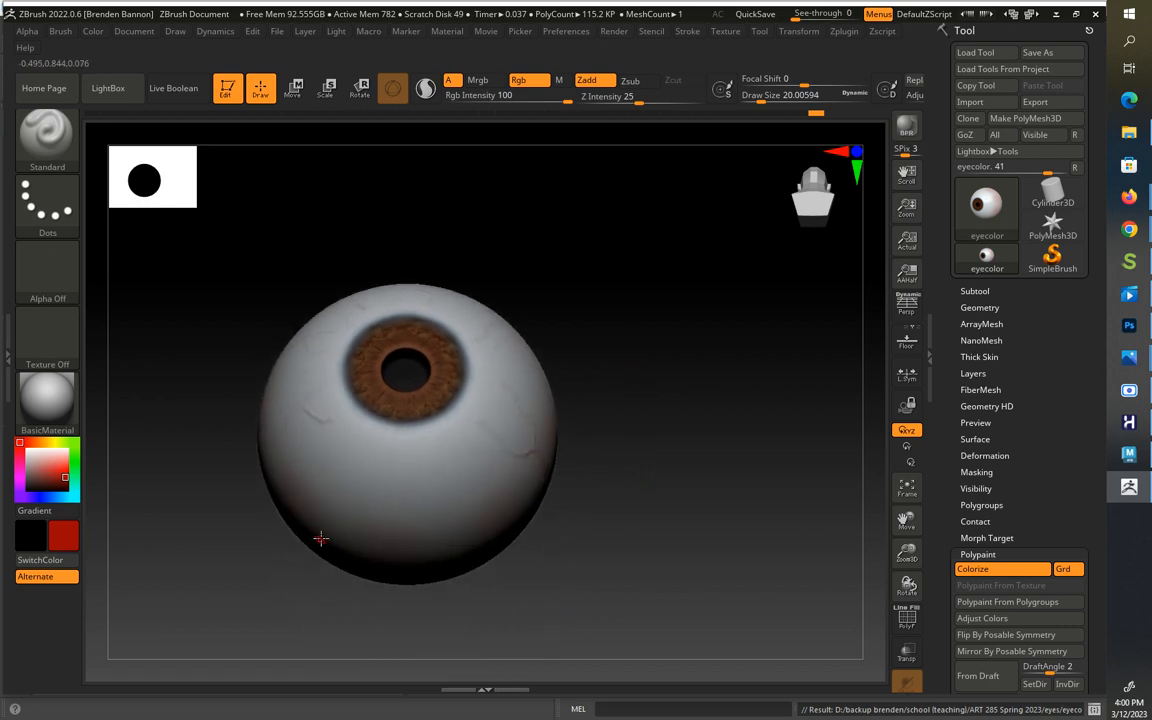
left_click_drag(348, 485, 355, 435)
left_click_drag(345, 499, 391, 452)
left_click_drag(700, 391, 676, 365)
mouse_move(676, 365)
left_mouse_down()
mouse_move(648, 378)
mouse_move(676, 378)
left_mouse_up()
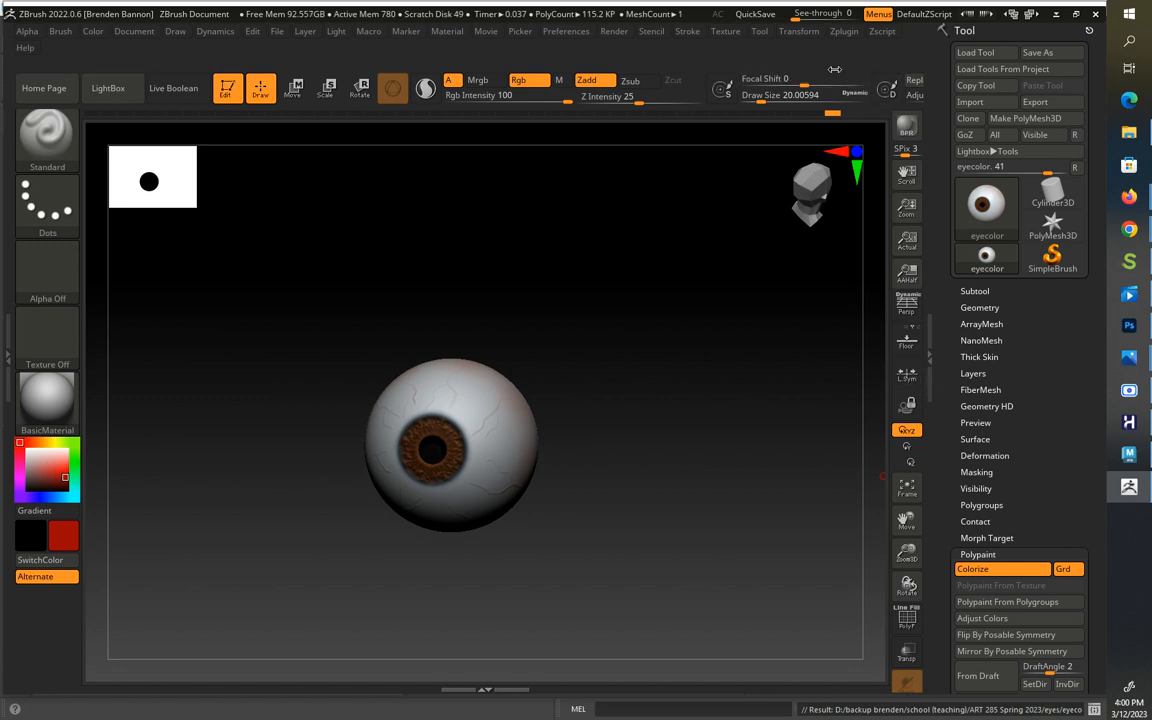
Step: Open the Multi Map Exporter with Displacement and Texture from Polypaint enabled, and expand the displacement map export options
left_click(845, 32)
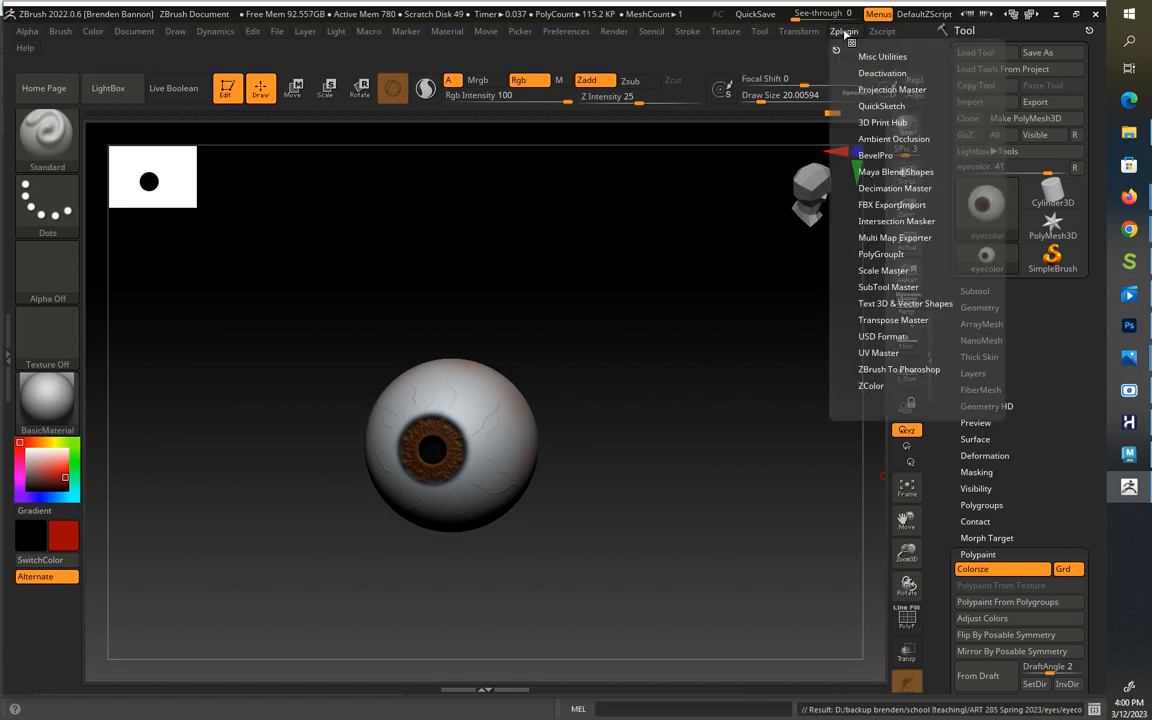
left_click(882, 237)
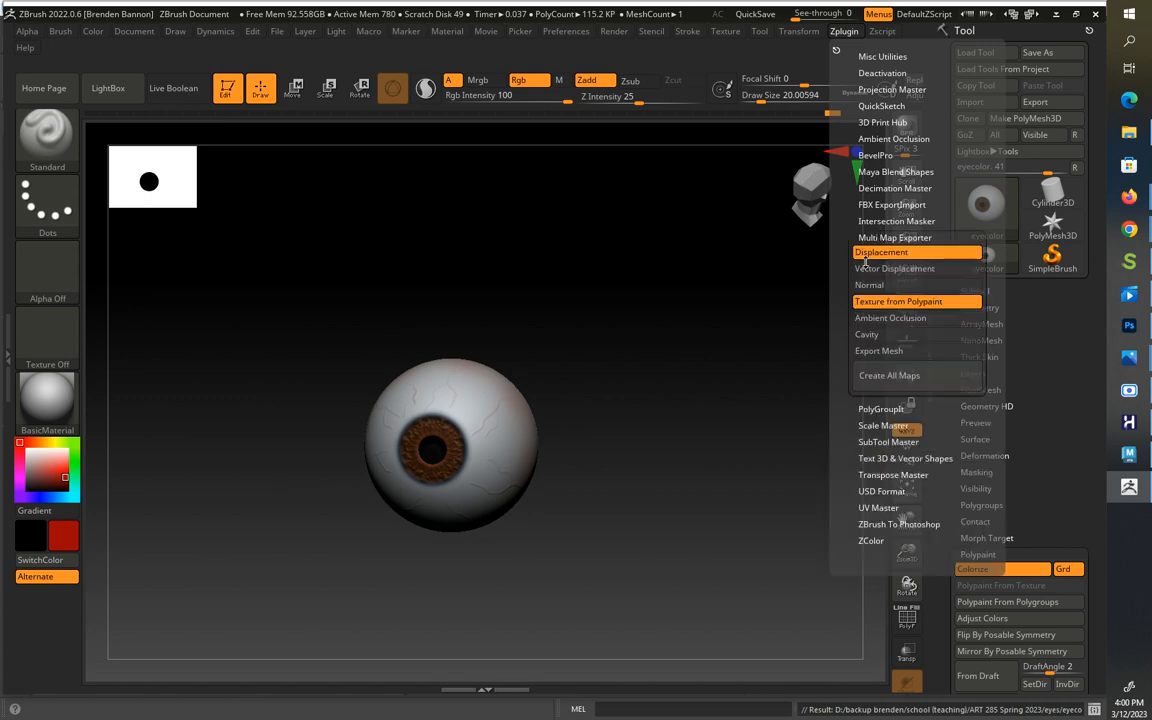
left_click(896, 253)
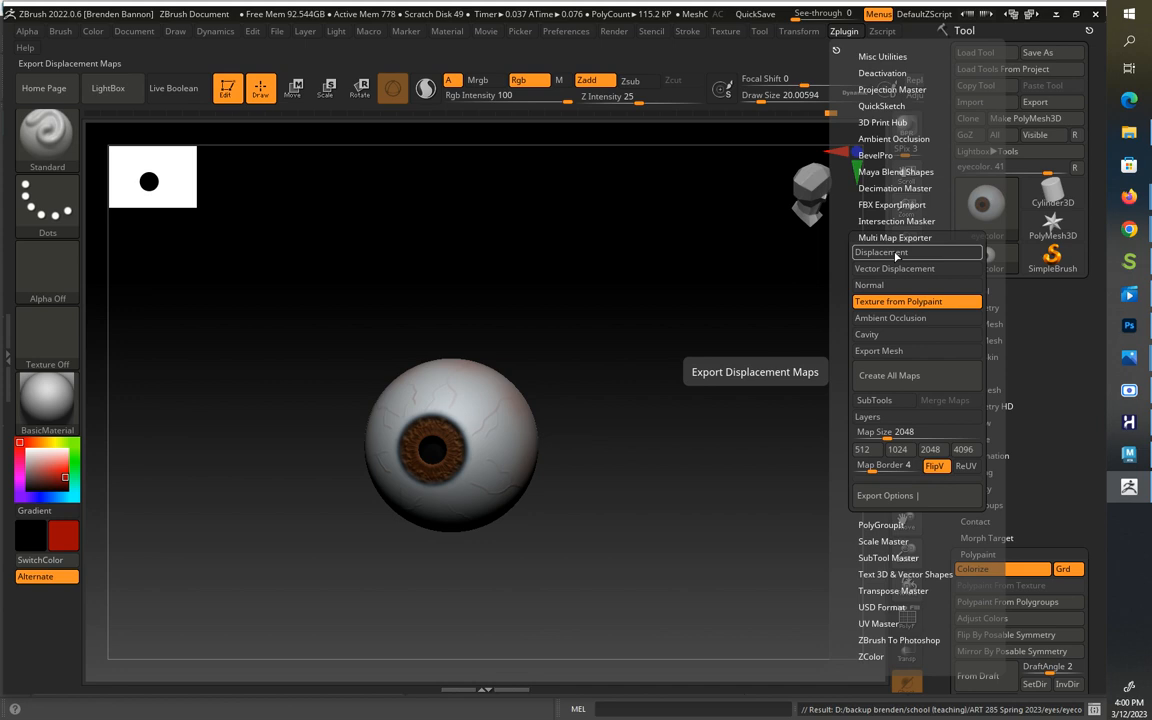
left_click(896, 253)
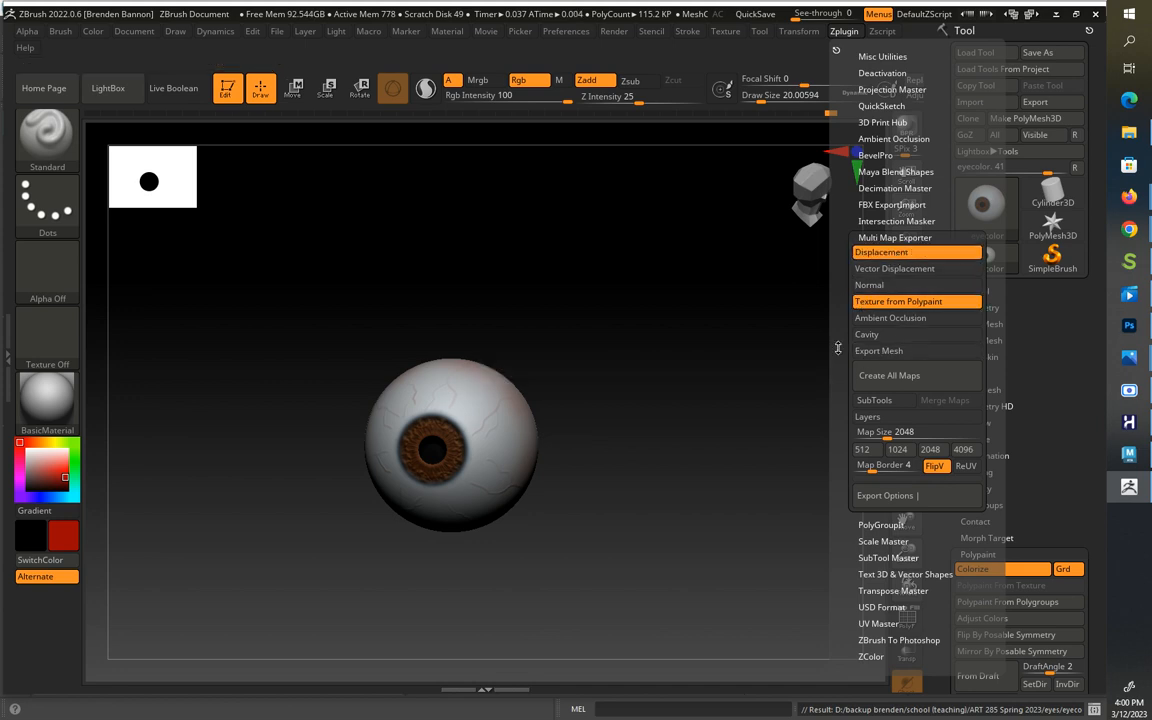
scroll(853, 314, "down", 2)
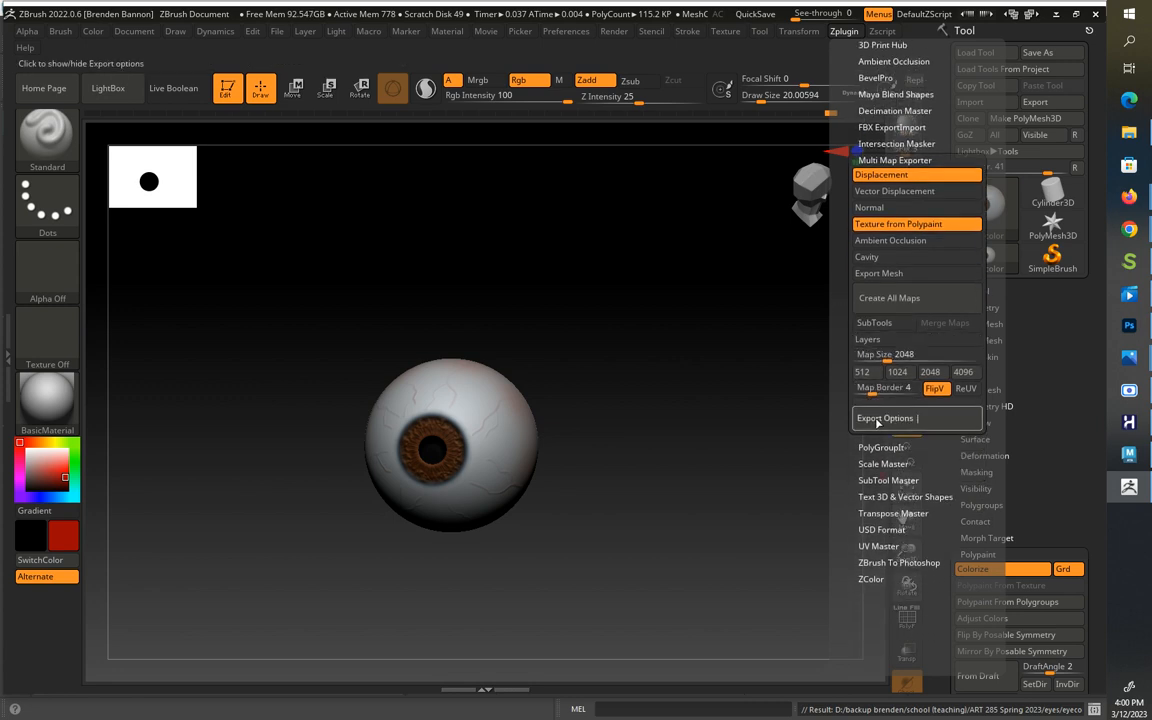
left_click(877, 420)
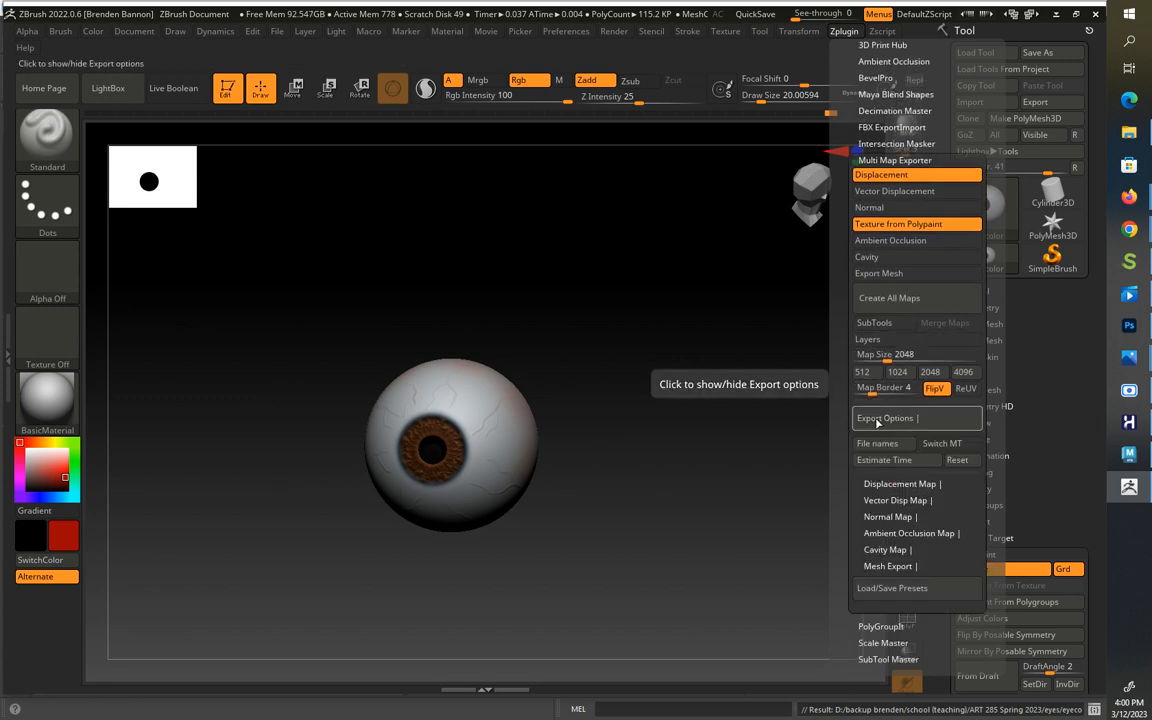
left_click(898, 484)
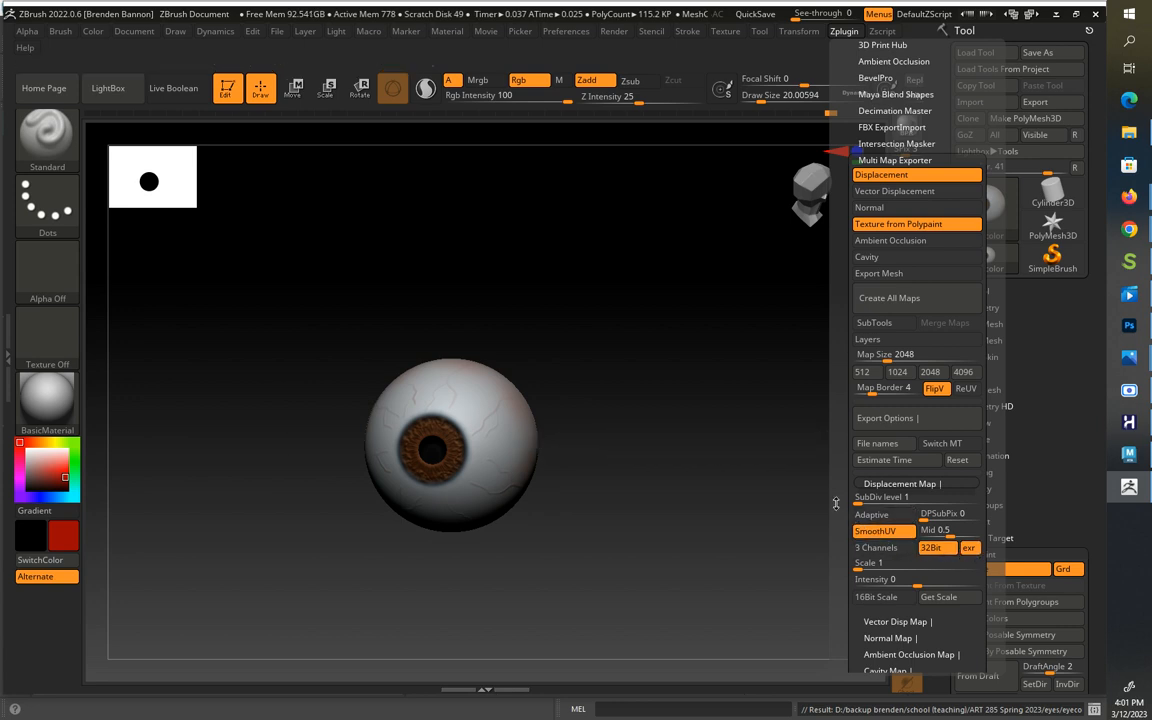
left_click_drag(836, 503, 844, 425)
scroll(870, 400, "up", 5)
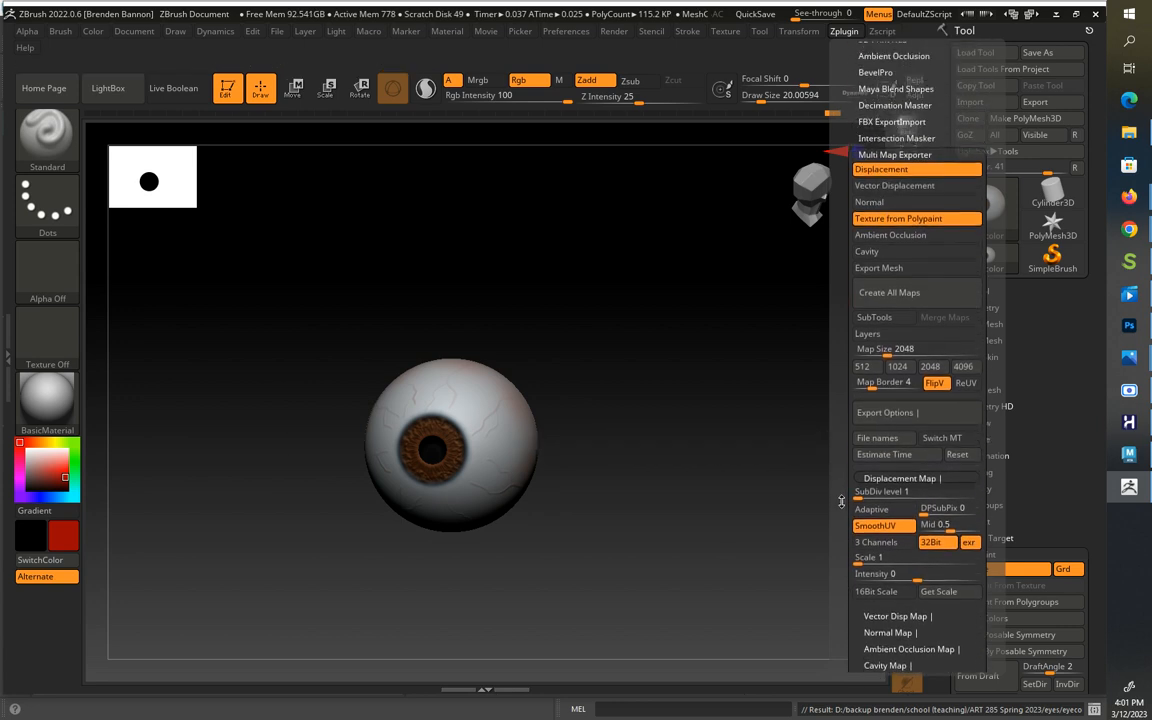
Step: Start creating all maps and choose the eyes folder inside school (teaching)\ART 285 Spring 2023 on drive D as destination
left_click(898, 338)
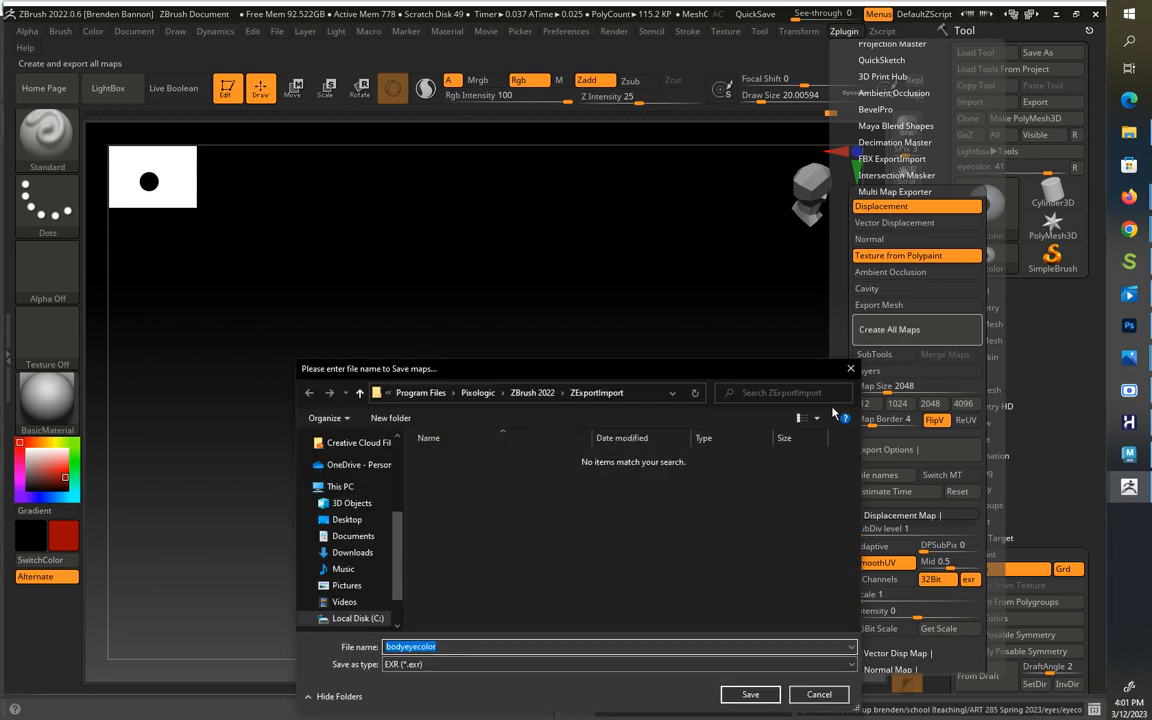
scroll(360, 540, "down", 1)
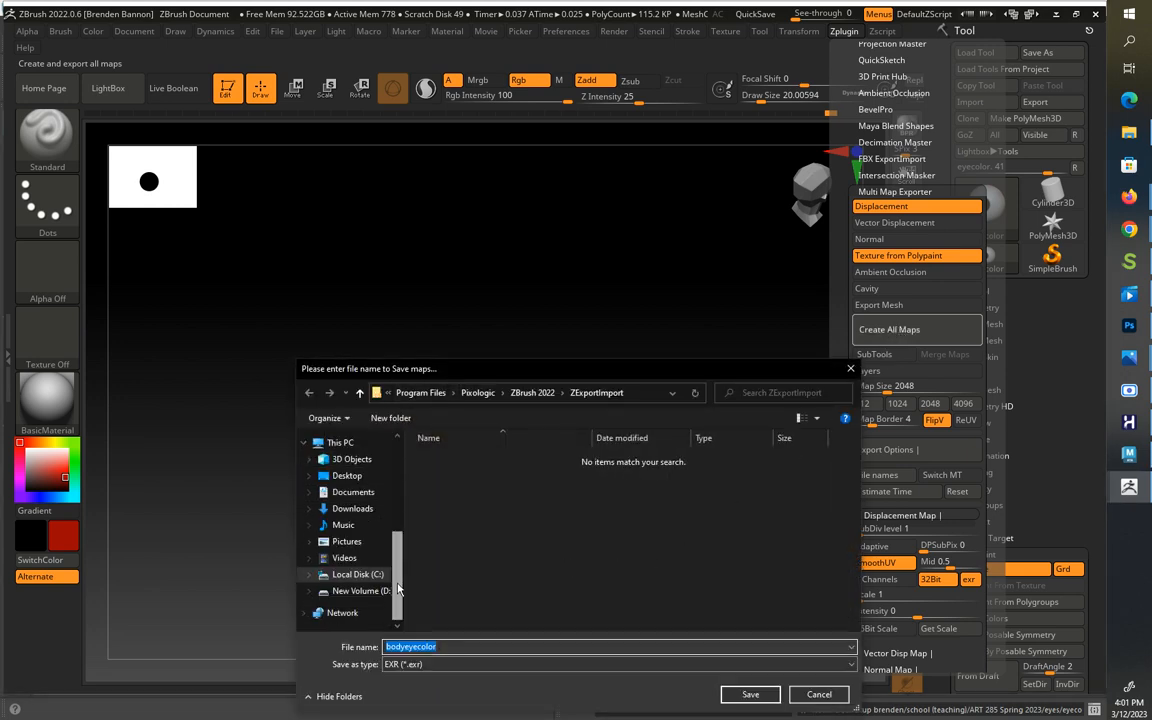
left_click(383, 591)
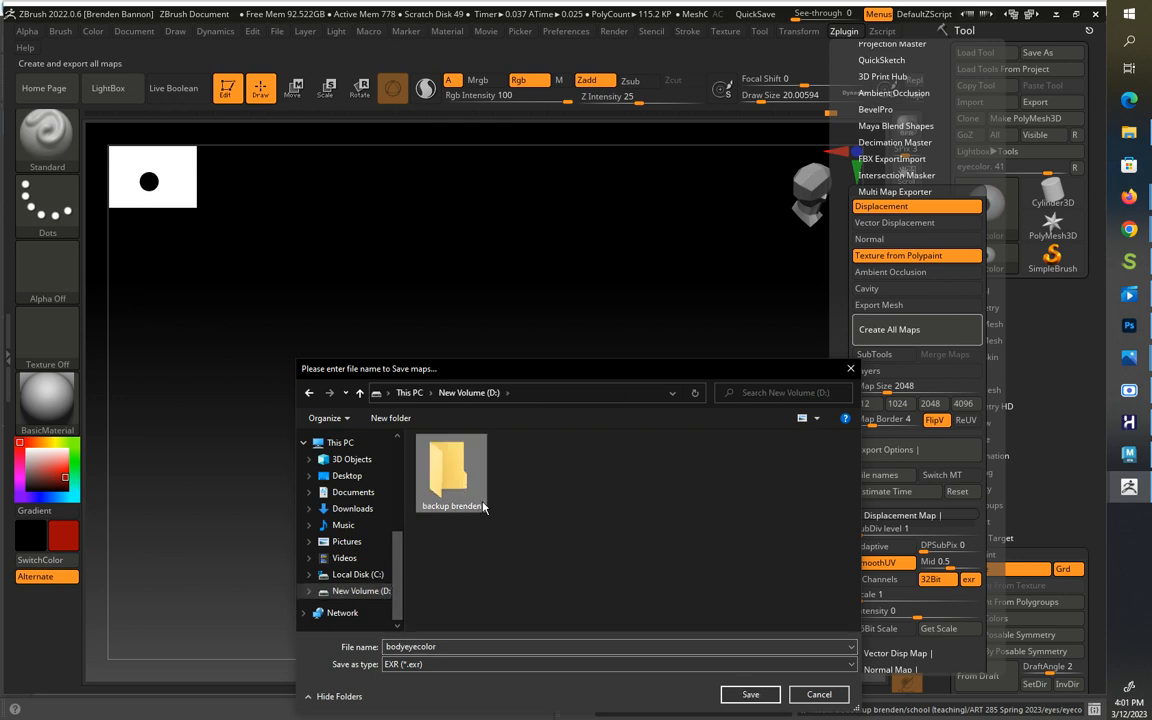
double_click(445, 480)
scroll(513, 537, "down", 12)
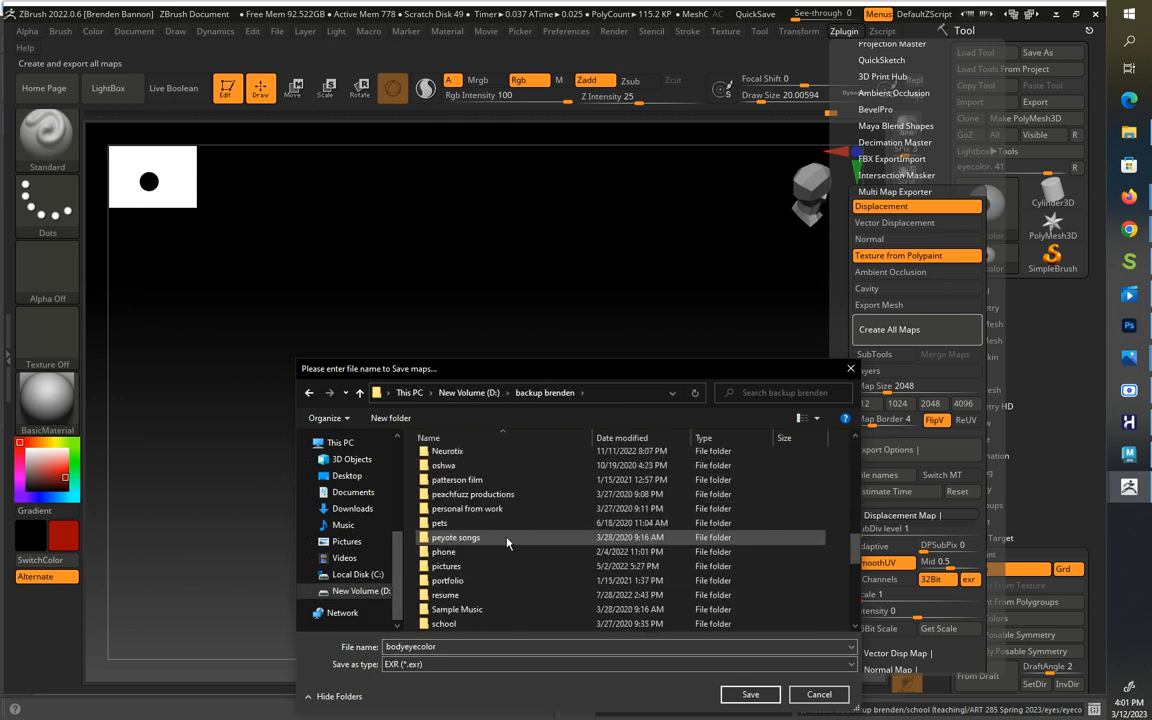
scroll(507, 540, "down", 2)
double_click(508, 466)
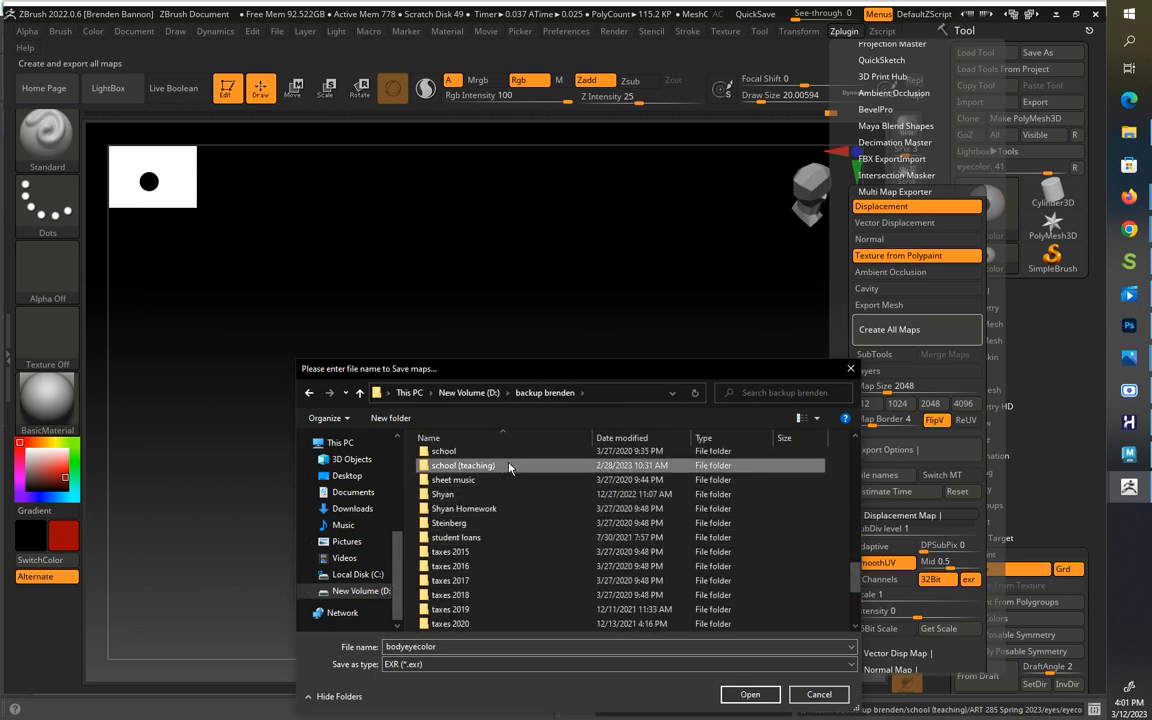
scroll(503, 537, "down", 3)
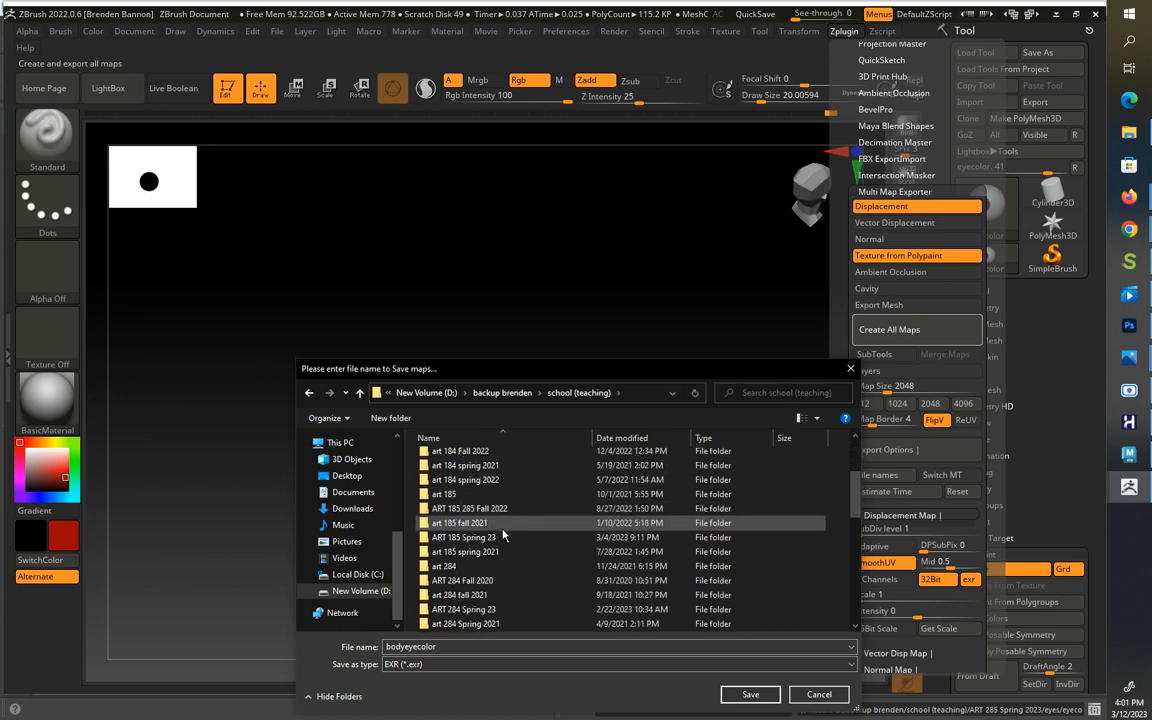
scroll(505, 545, "down", 3)
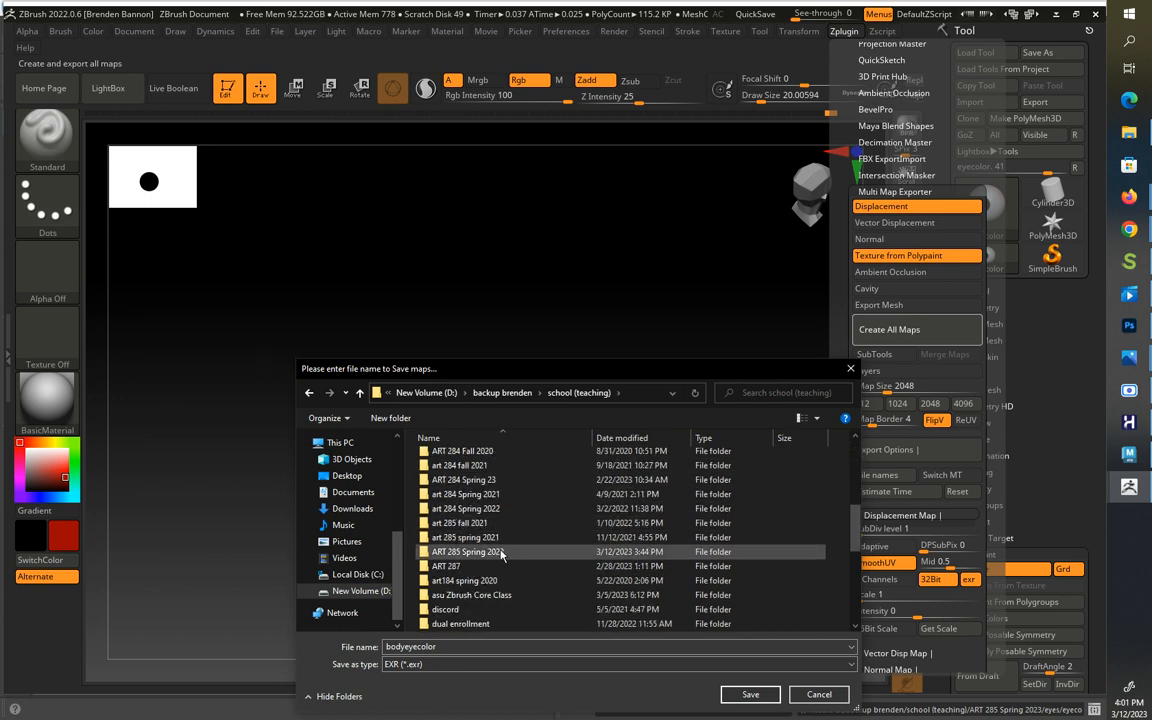
double_click(502, 553)
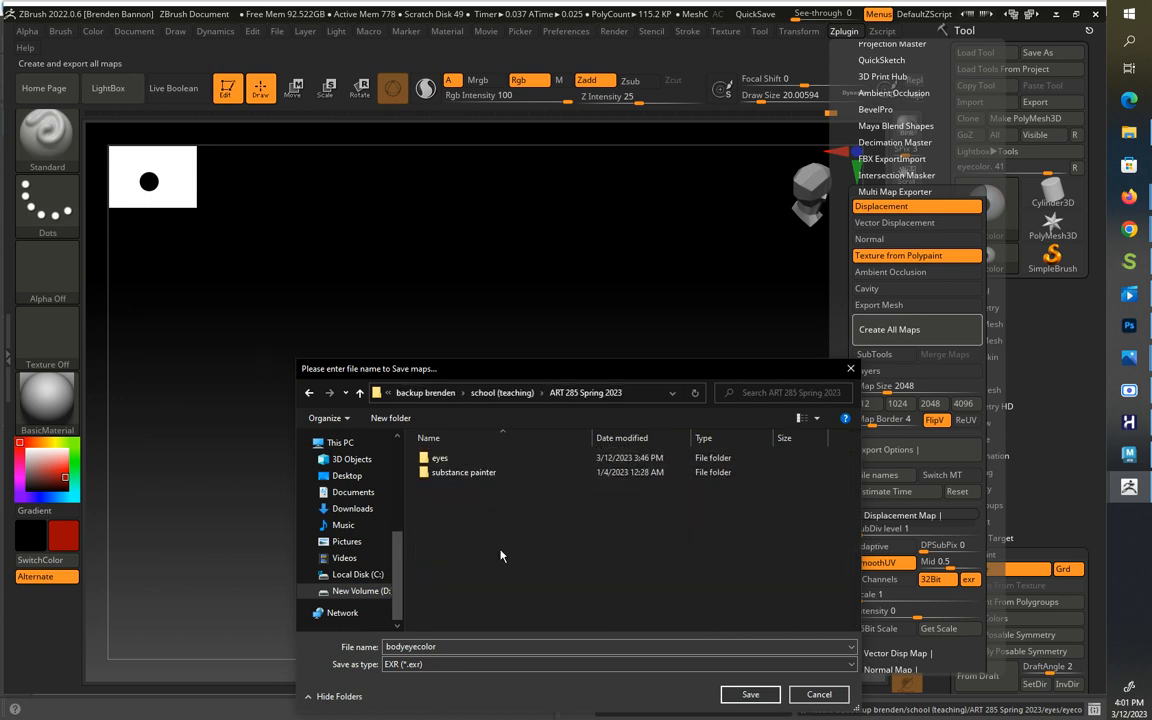
double_click(440, 458)
Step: Name the map files eyecolor and export them in EXR format
double_click(439, 646)
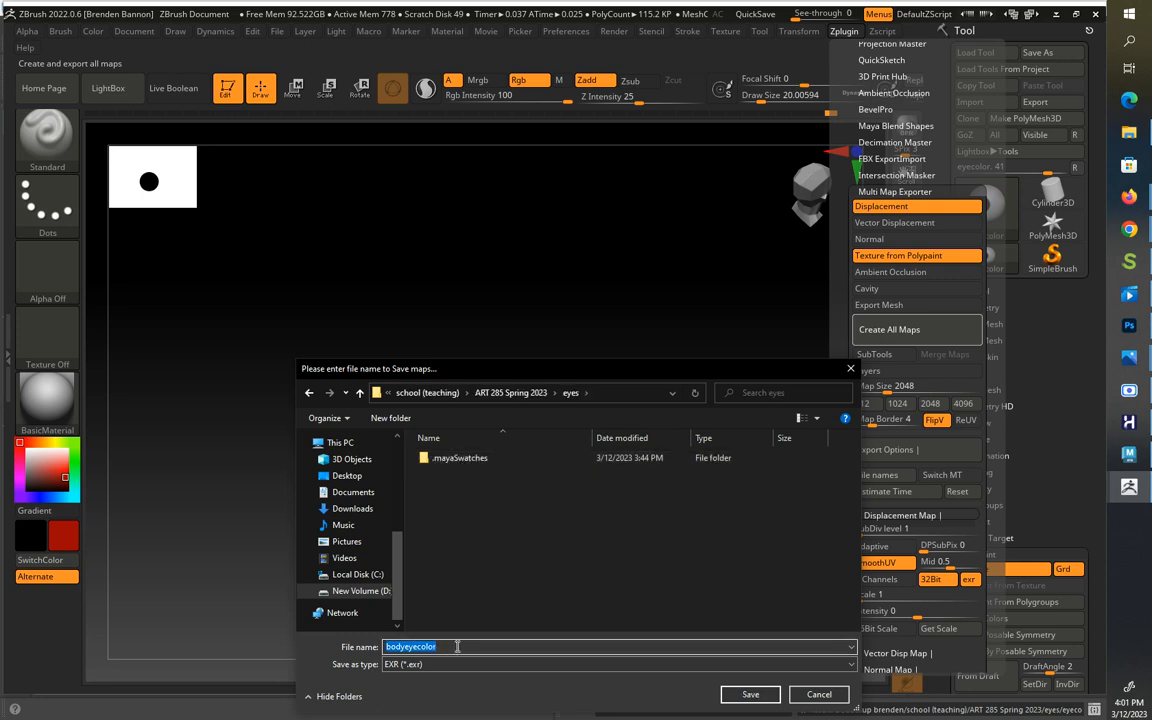
type("eyecolor")
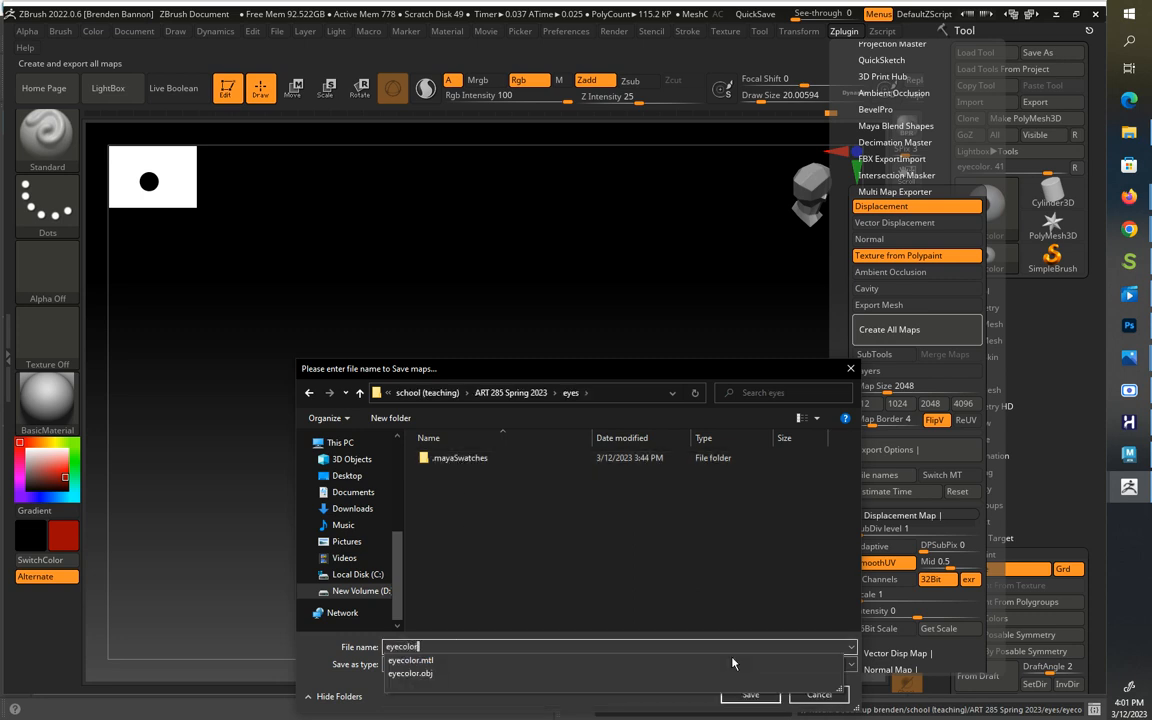
left_click(752, 576)
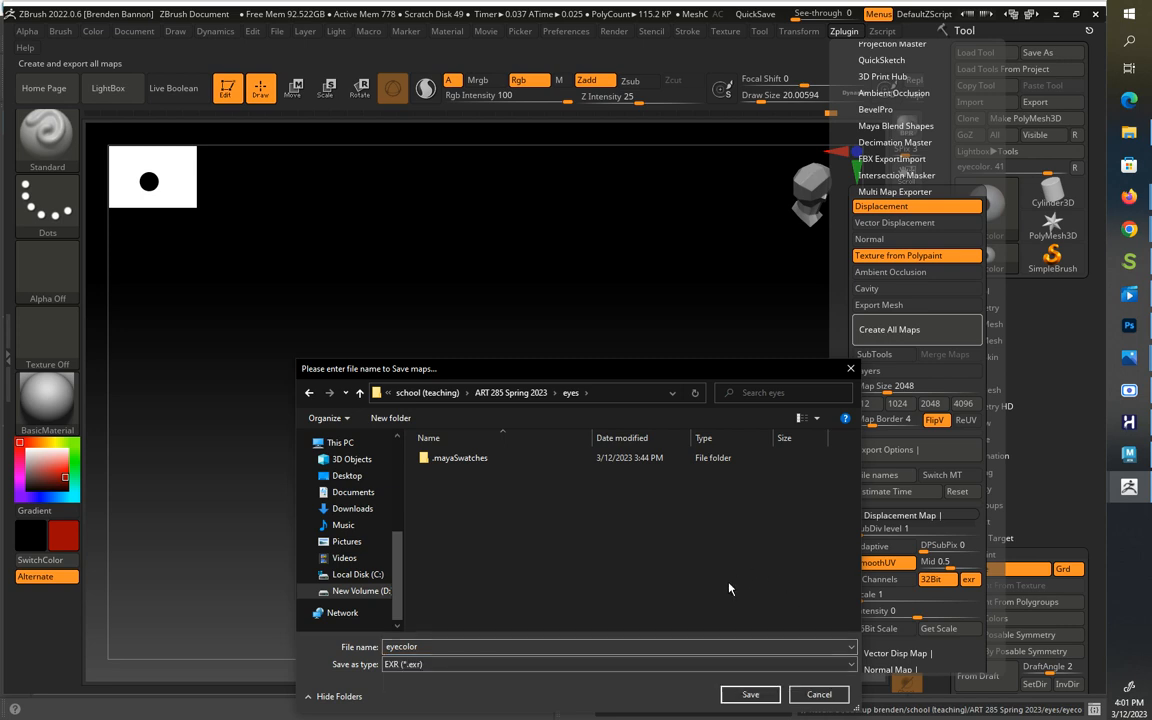
left_click(750, 694)
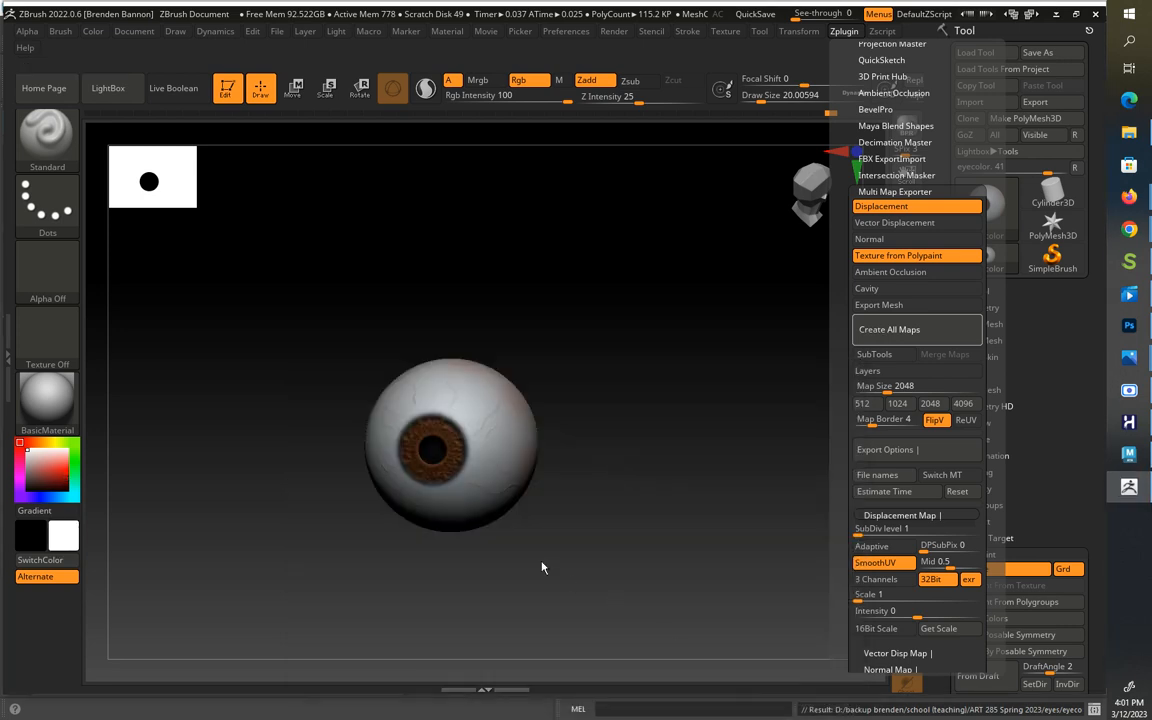
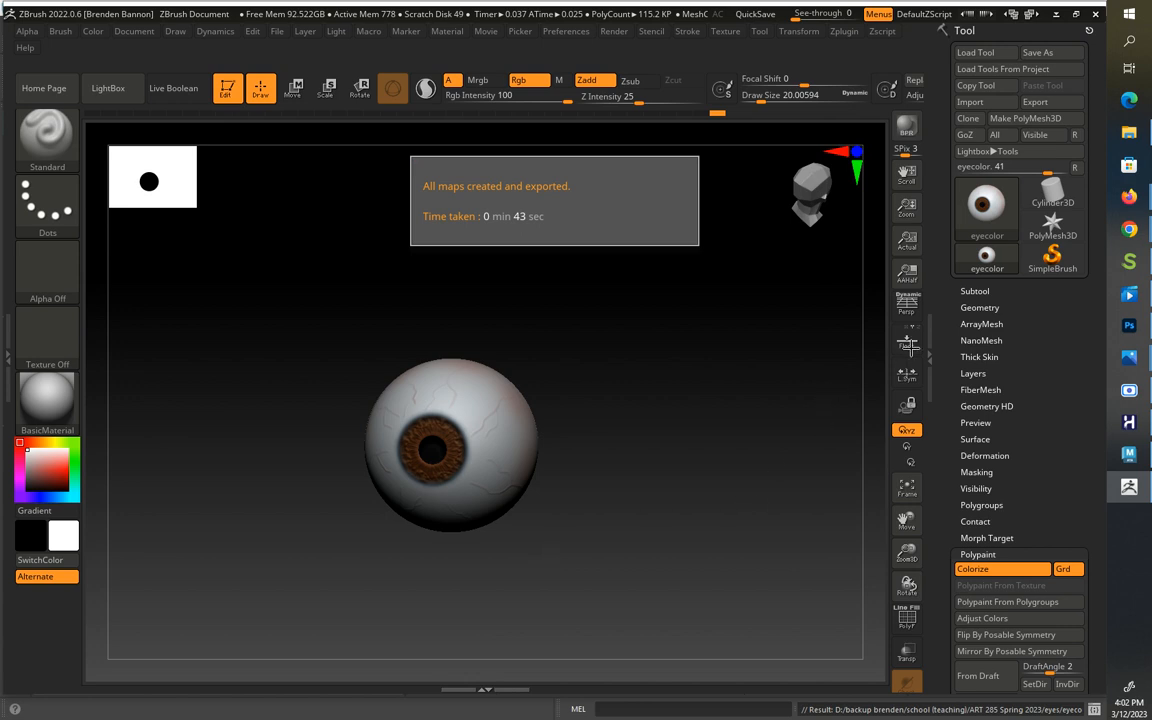
Step: Check the base sphere's mesh density in Maya, return to ZBrush and lower the eyeball to subdivision level 2
left_click(980, 307)
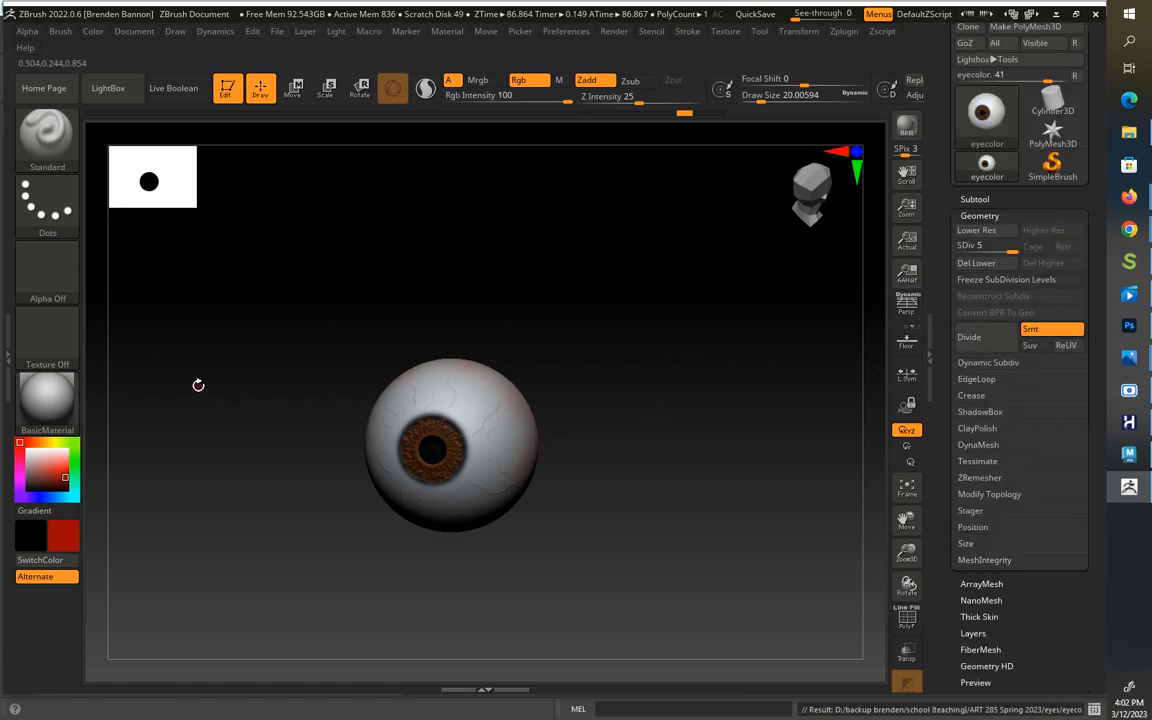
left_click(2, 360)
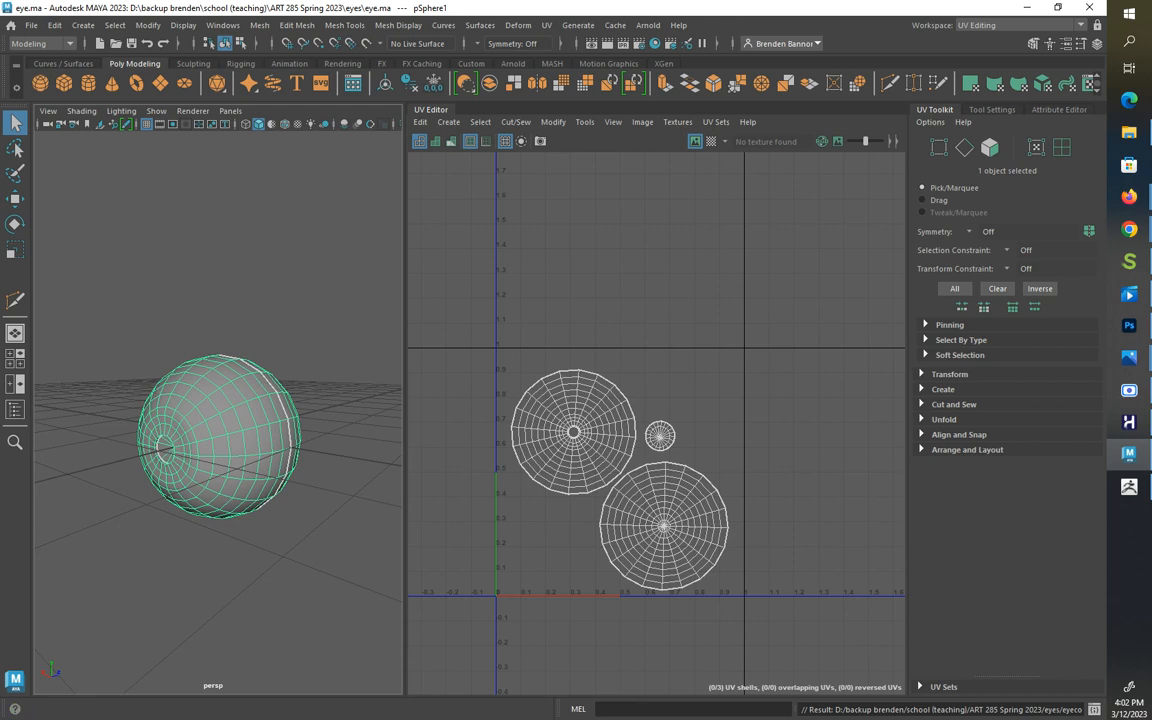
key("alt+Tab")
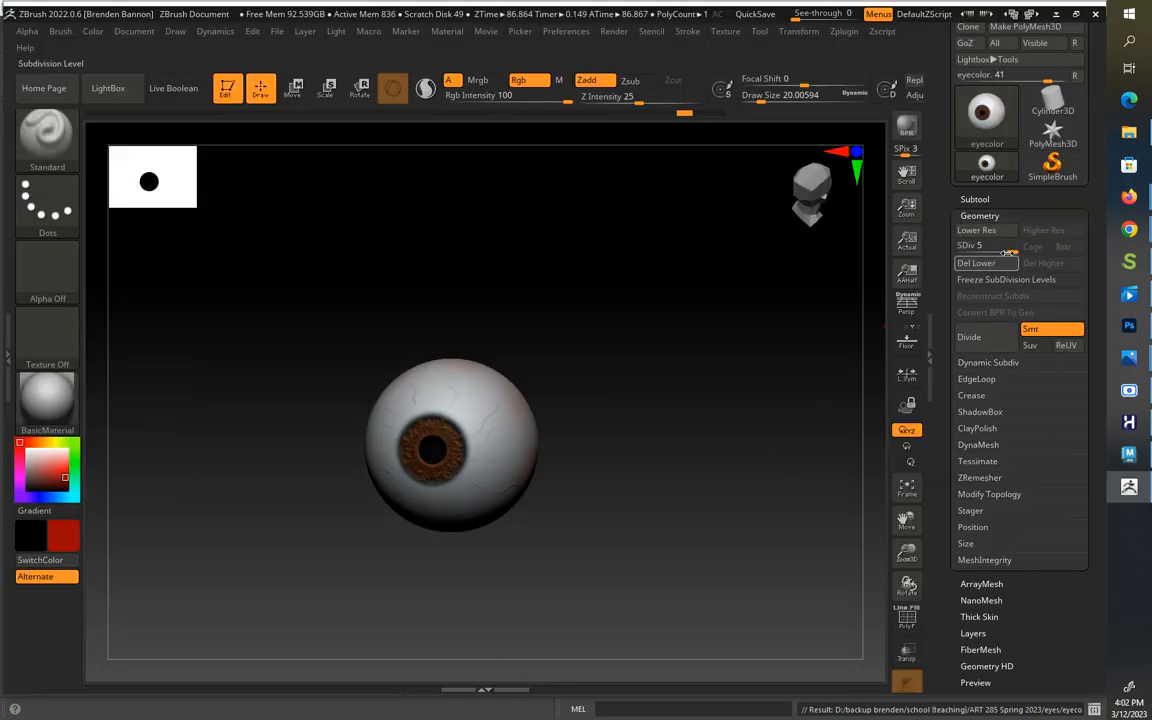
left_click_drag(1010, 252, 971, 252)
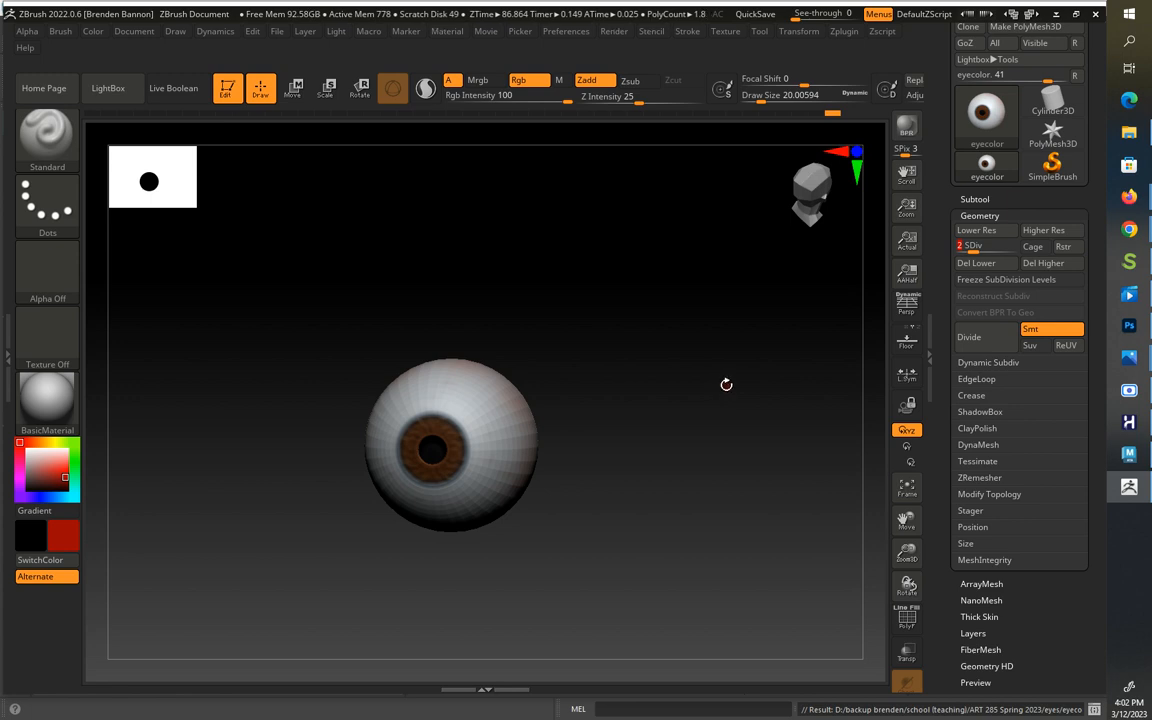
Step: Compare the eyeball's smoothness at subdivision levels 3 and 2, ending on level 2
left_click_drag(725, 385, 784, 391, "alt")
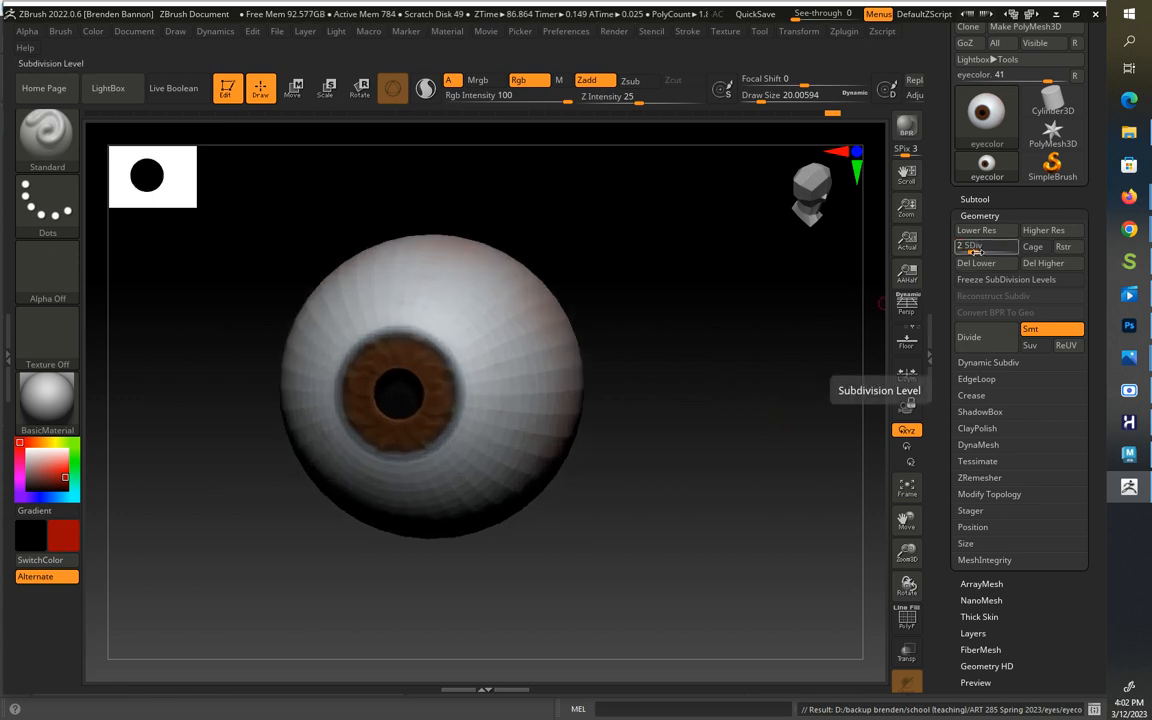
left_click_drag(980, 250, 986, 250)
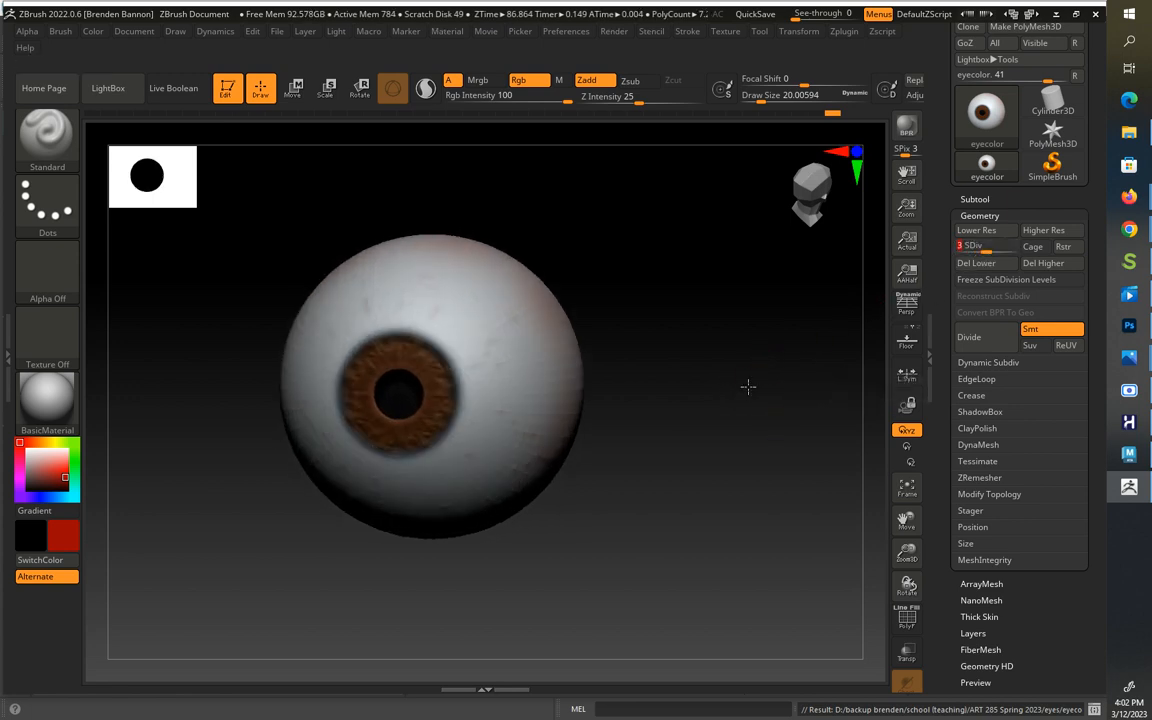
left_click_drag(748, 391, 887, 260)
left_click_drag(984, 251, 962, 261)
left_click_drag(792, 334, 815, 357)
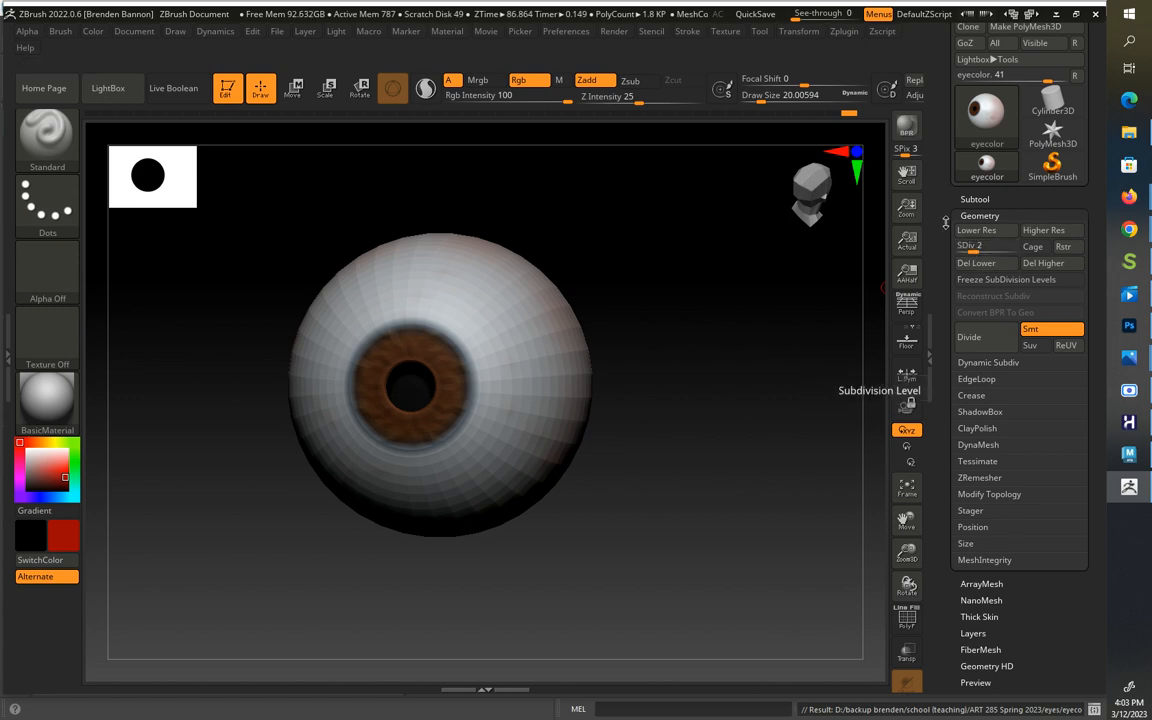
Step: Export the eyeball mesh to the eyes folder as eyecolor in OBJ format and dismiss the error dialog
left_click_drag(946, 226, 950, 301)
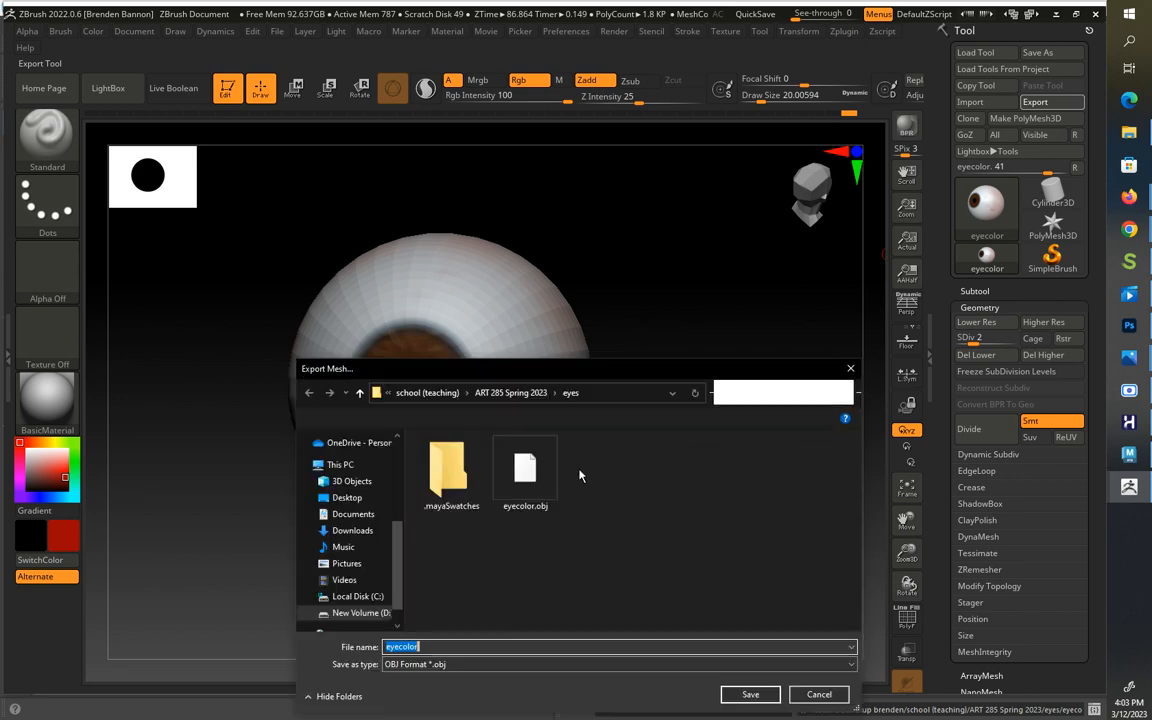
key("Return")
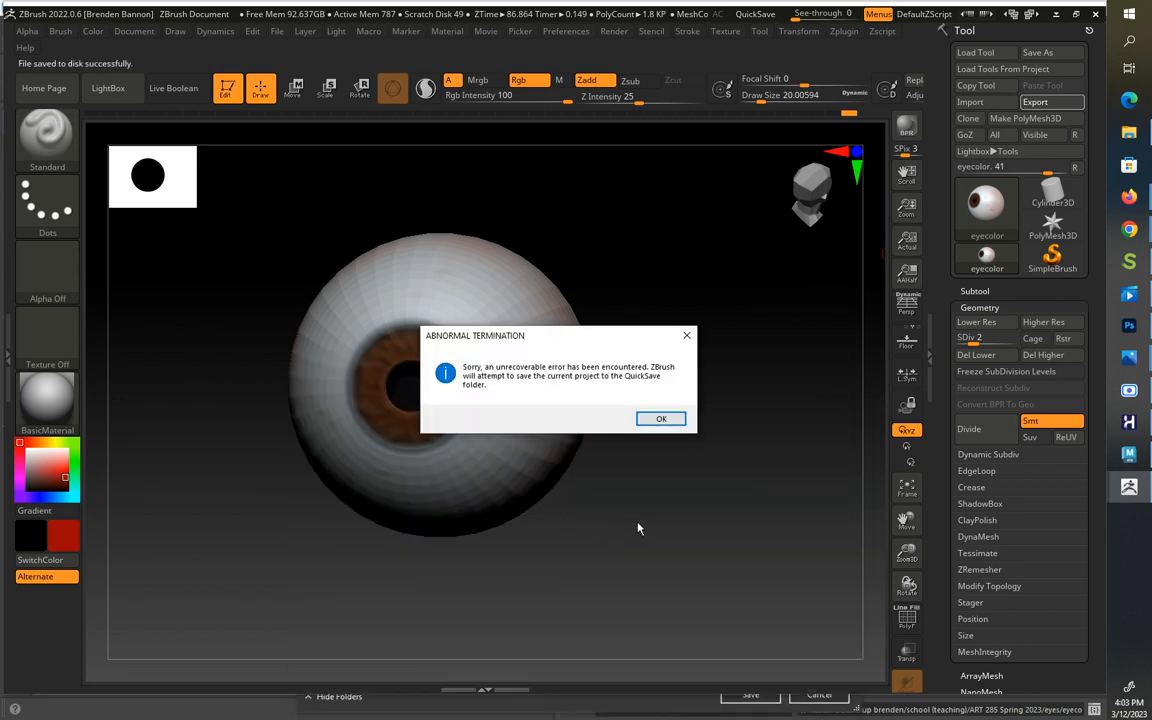
left_click(668, 420)
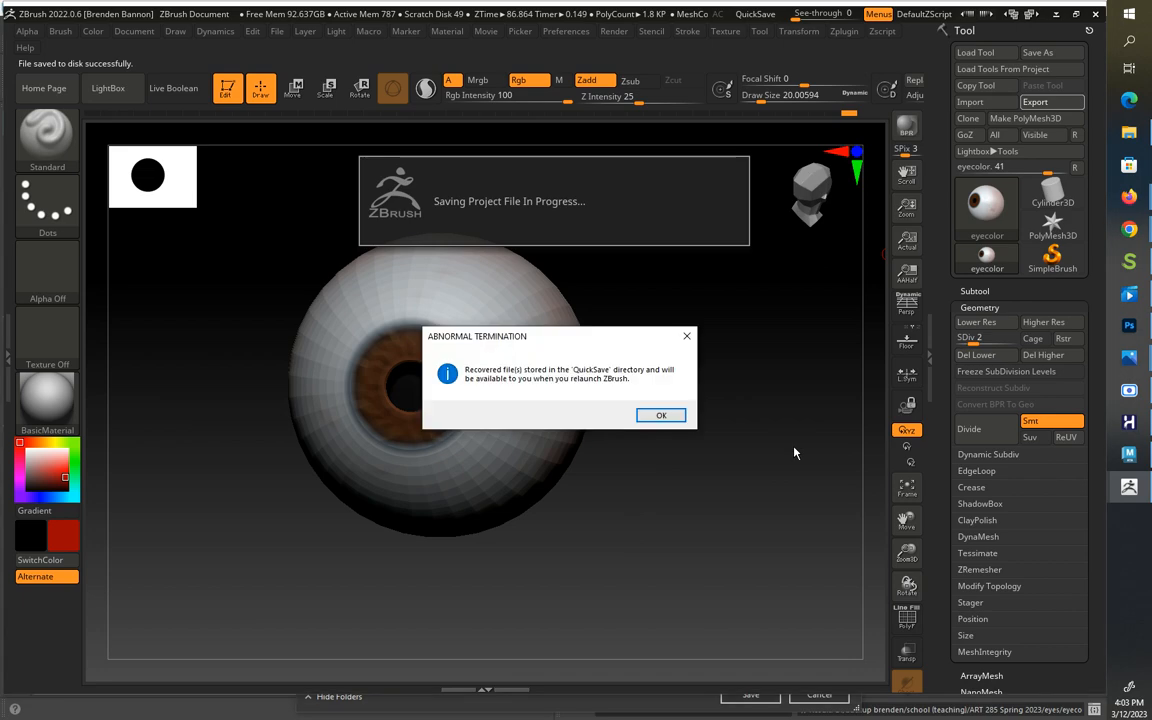
Step: Dismiss the abnormal termination notice, close the relaunched ZBrush home page and maximize the ZBrush window
left_click(662, 416)
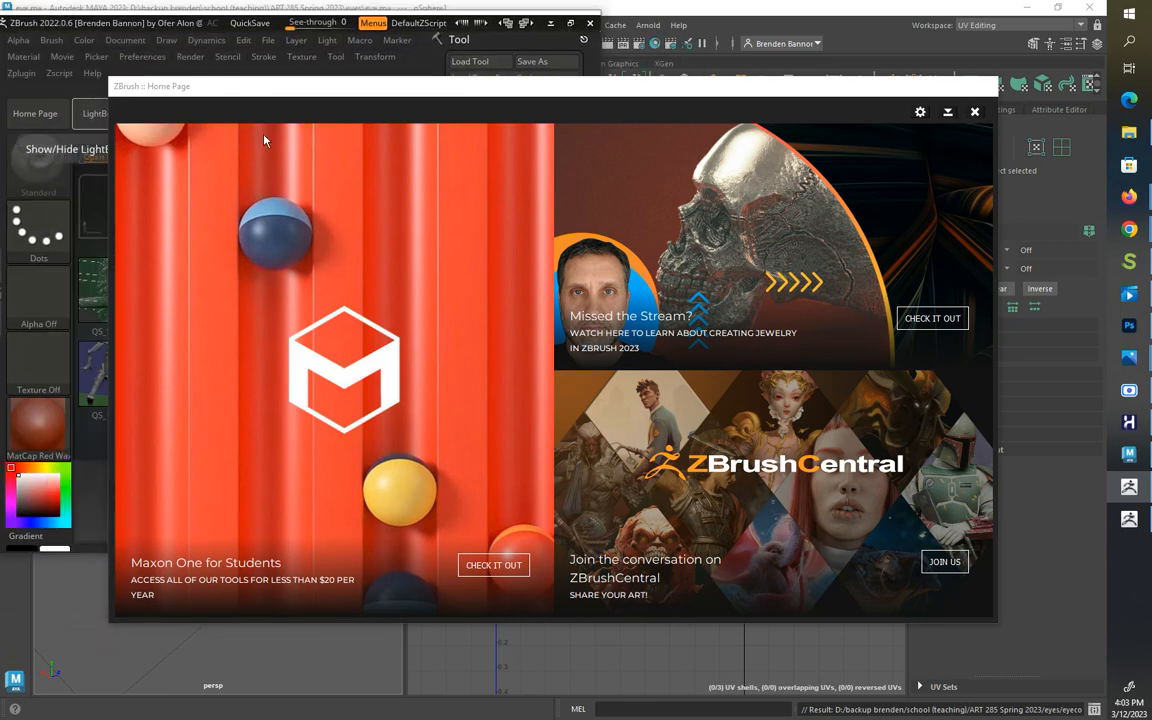
left_click(975, 111)
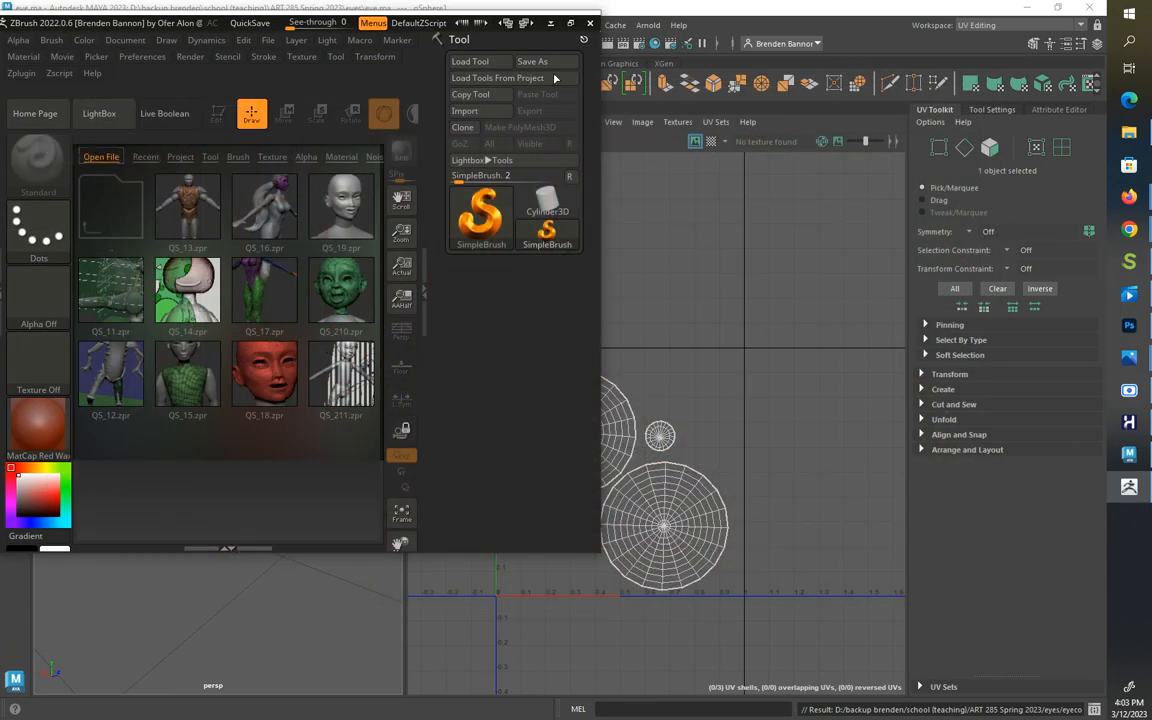
left_click(571, 24)
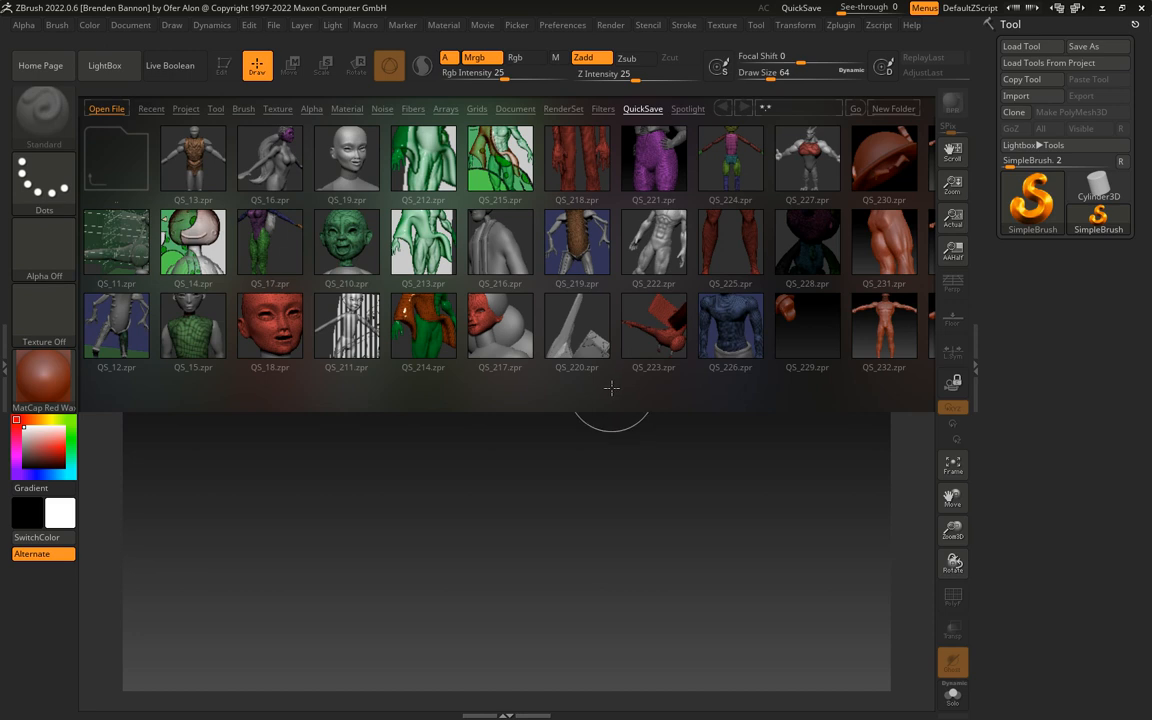
Step: Browse to the end of the QuickSave files and open the recovered eyeball tool, Recovered_Tool.ztl
left_click_drag(700, 370, 200, 373)
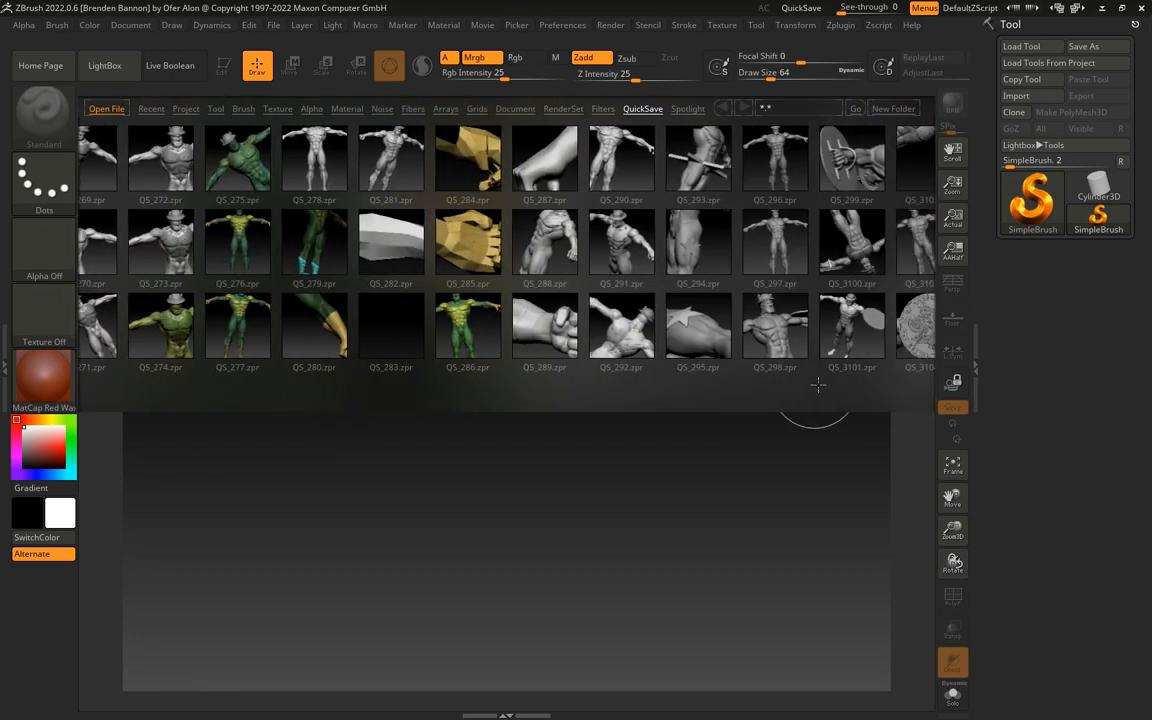
left_click_drag(820, 384, 345, 416)
left_click_drag(816, 377, 440, 398)
left_click_drag(854, 392, 235, 398)
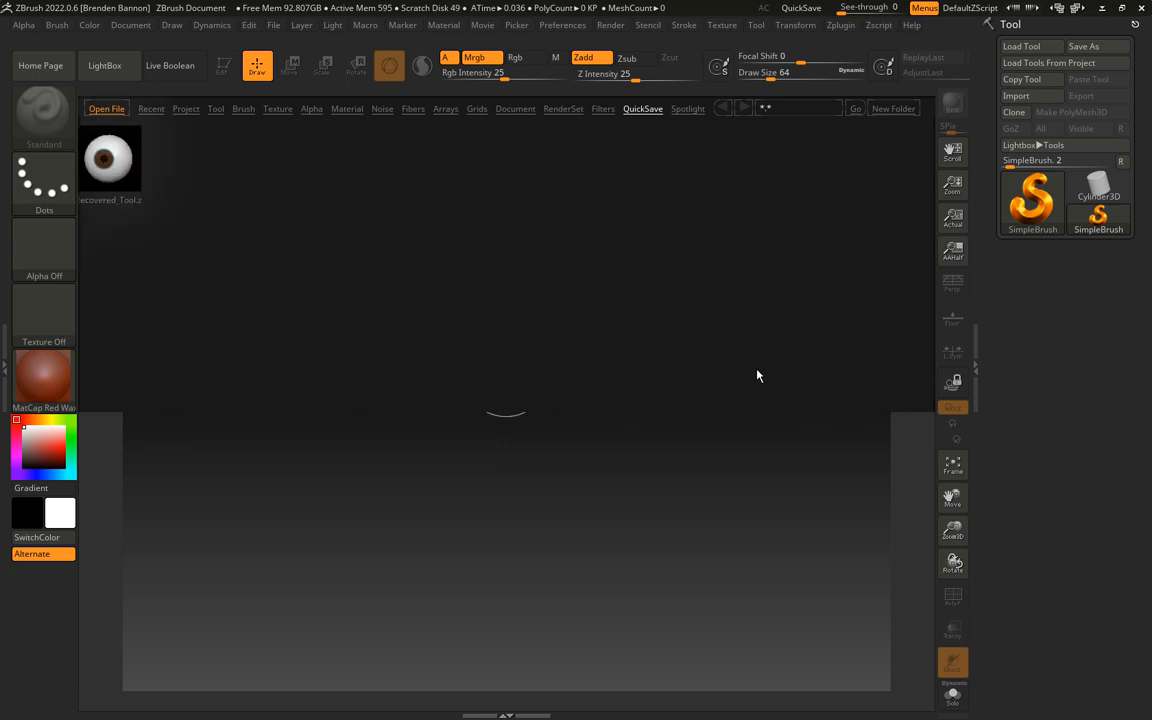
left_click_drag(757, 370, 660, 370)
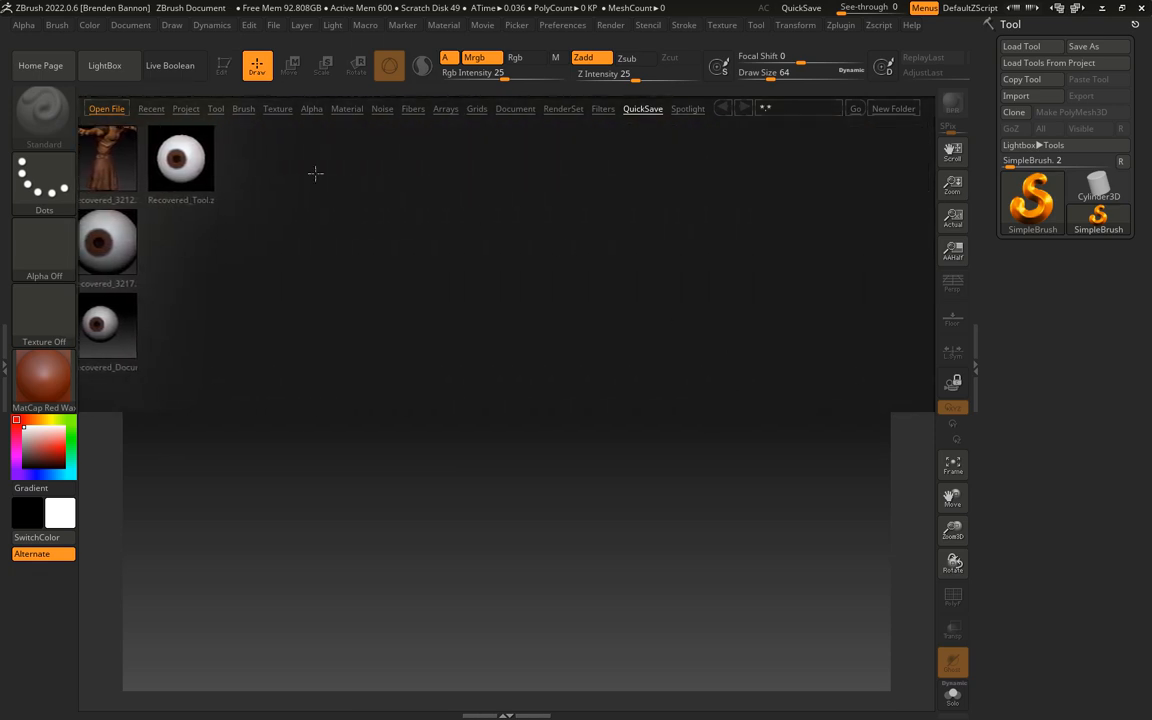
double_click(111, 157)
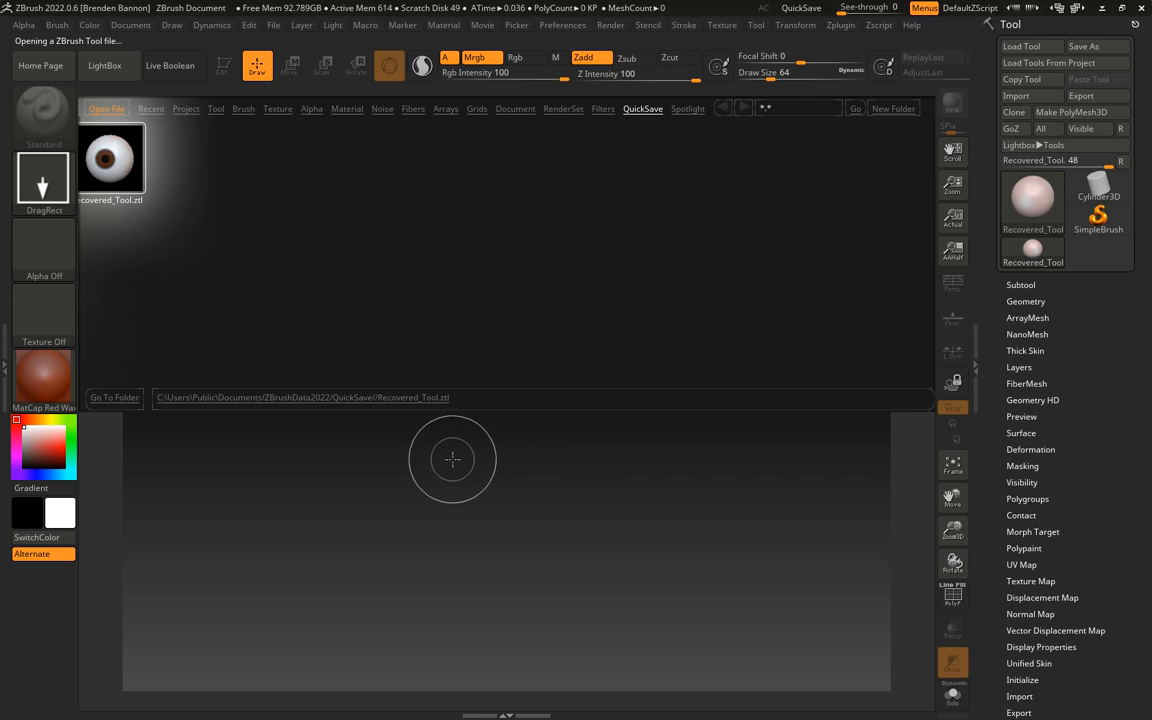
Step: Draw the recovered eyeball on the canvas in edit mode, apply BasicMaterial and hide LightBox
left_click_drag(467, 447, 480, 600)
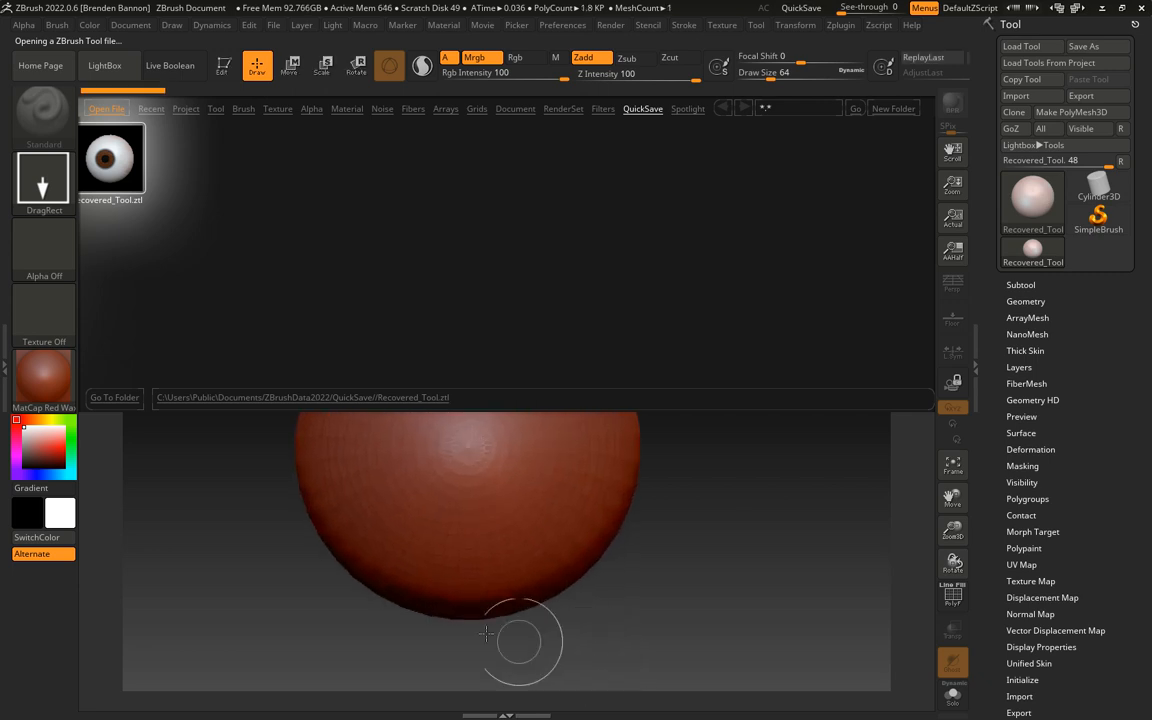
key("t")
left_click(32, 365)
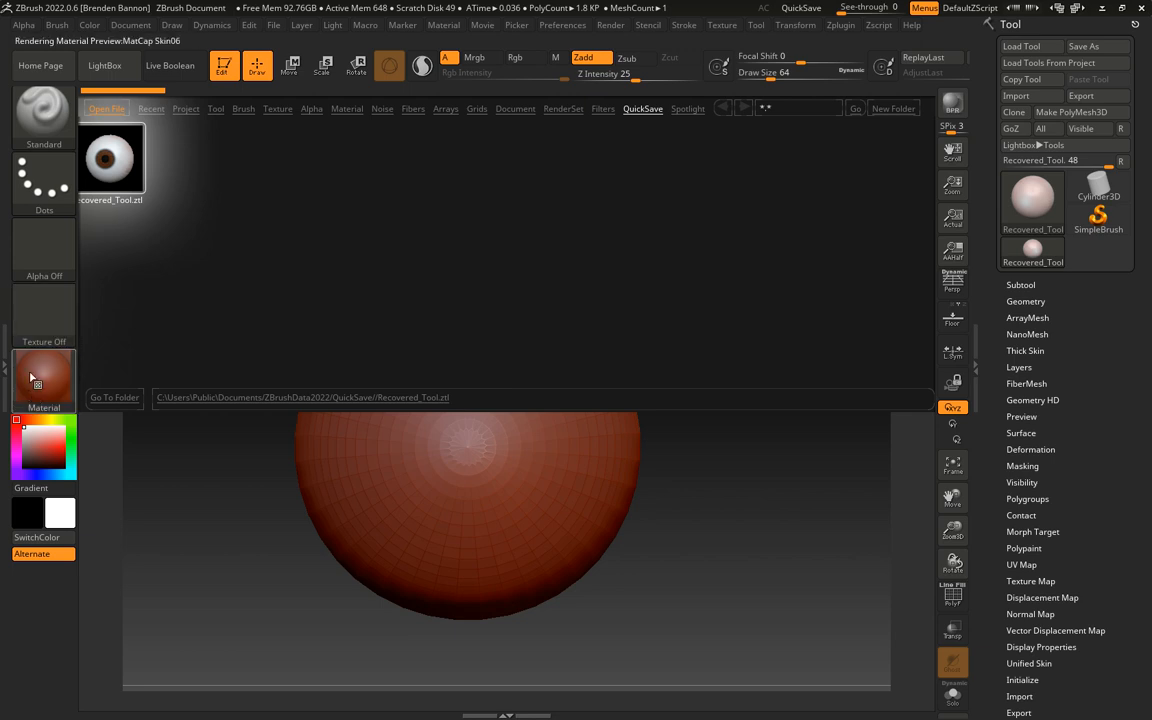
left_click(192, 550)
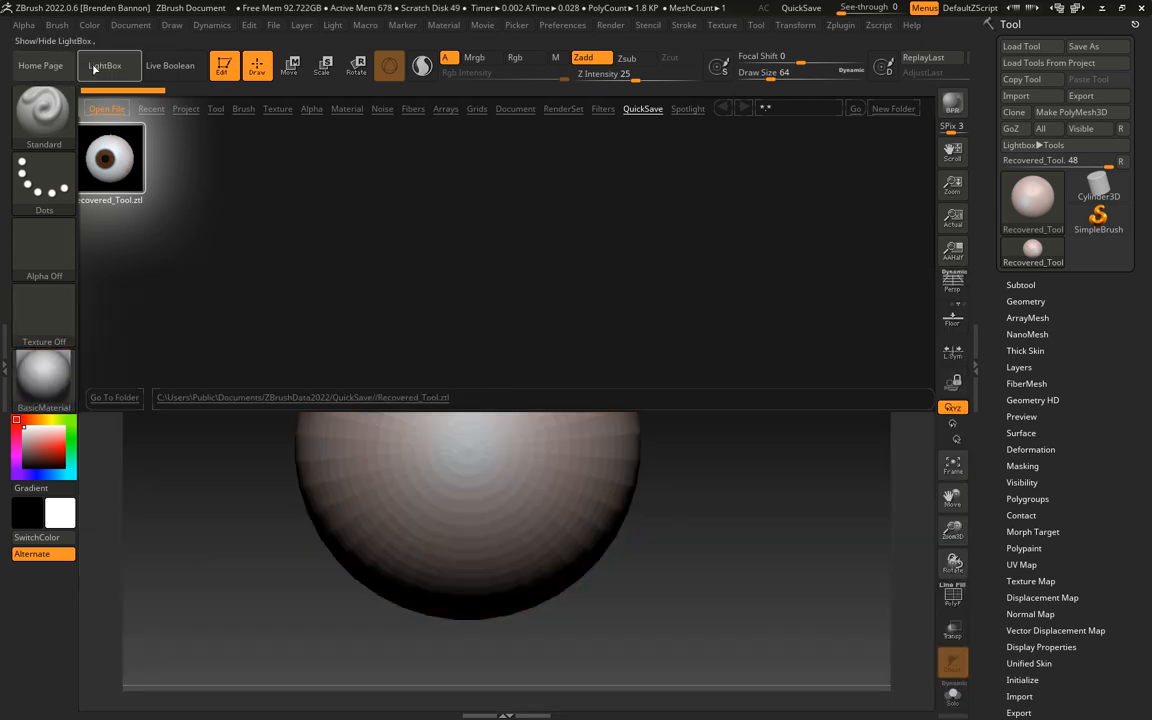
left_click(96, 67)
left_click_drag(514, 213, 622, 224)
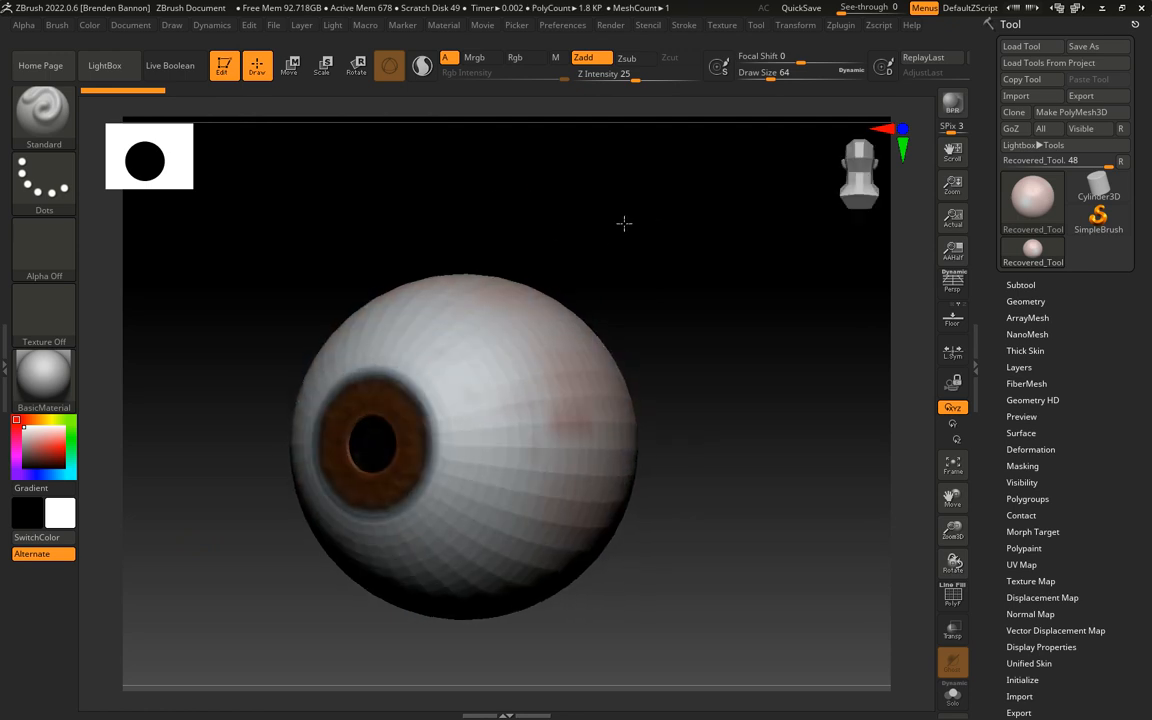
Step: Save the recovered tool as eye in the eyes folder
left_click(841, 26)
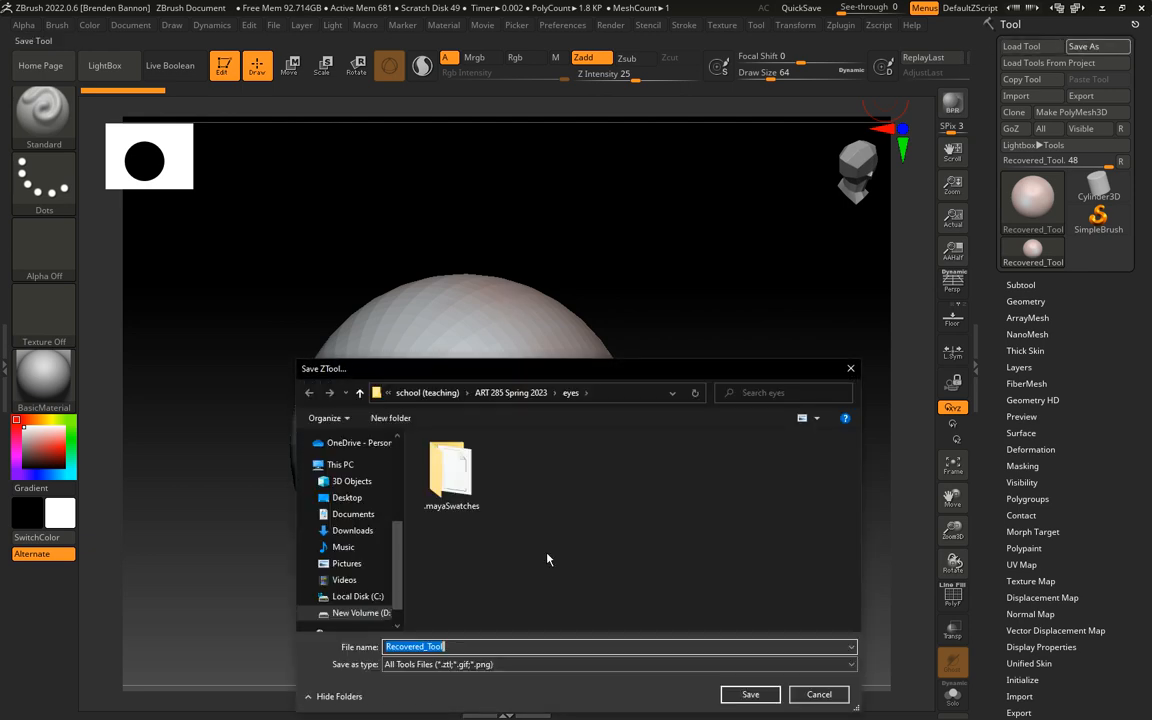
type("eye")
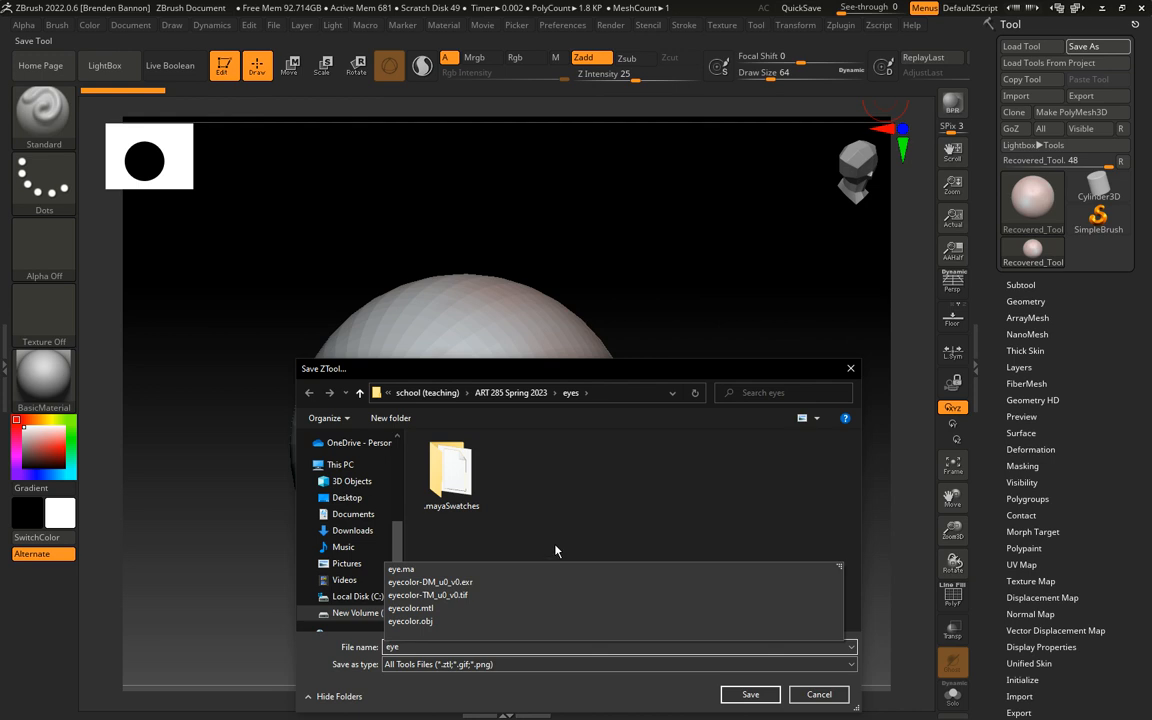
left_click(750, 694)
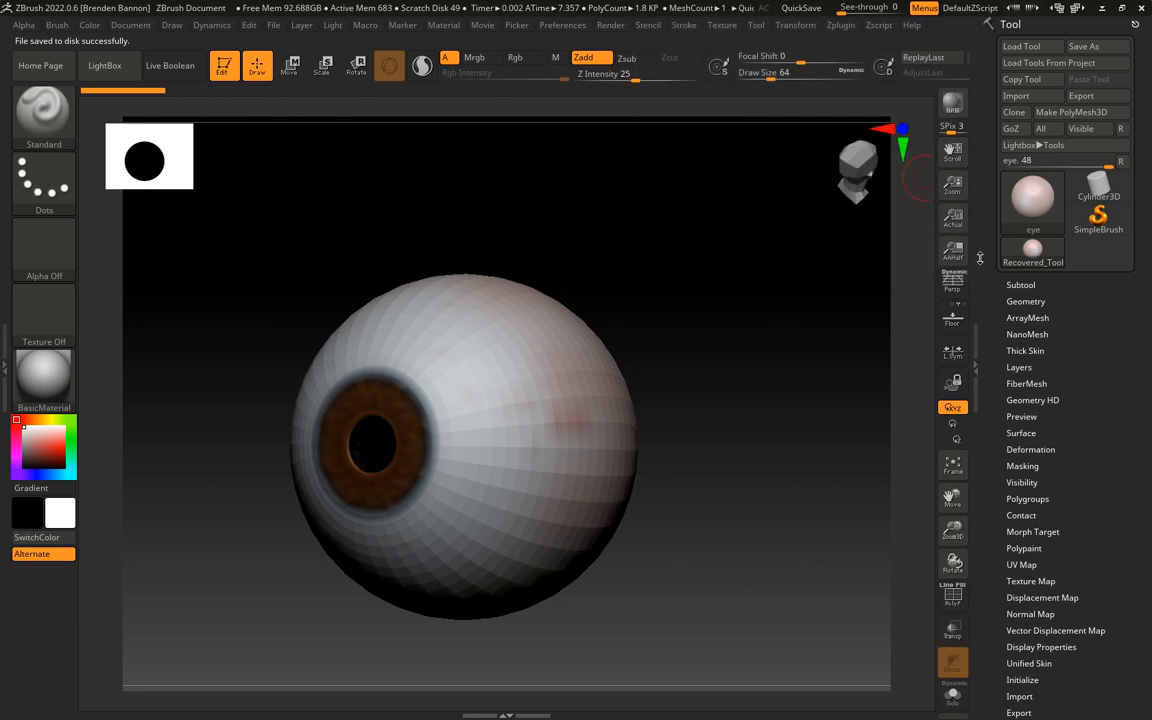
Step: Export the eyeball mesh at subdivision level 2 in OBJ format, replacing eyecolor.obj in the eyes folder
left_click(1020, 300)
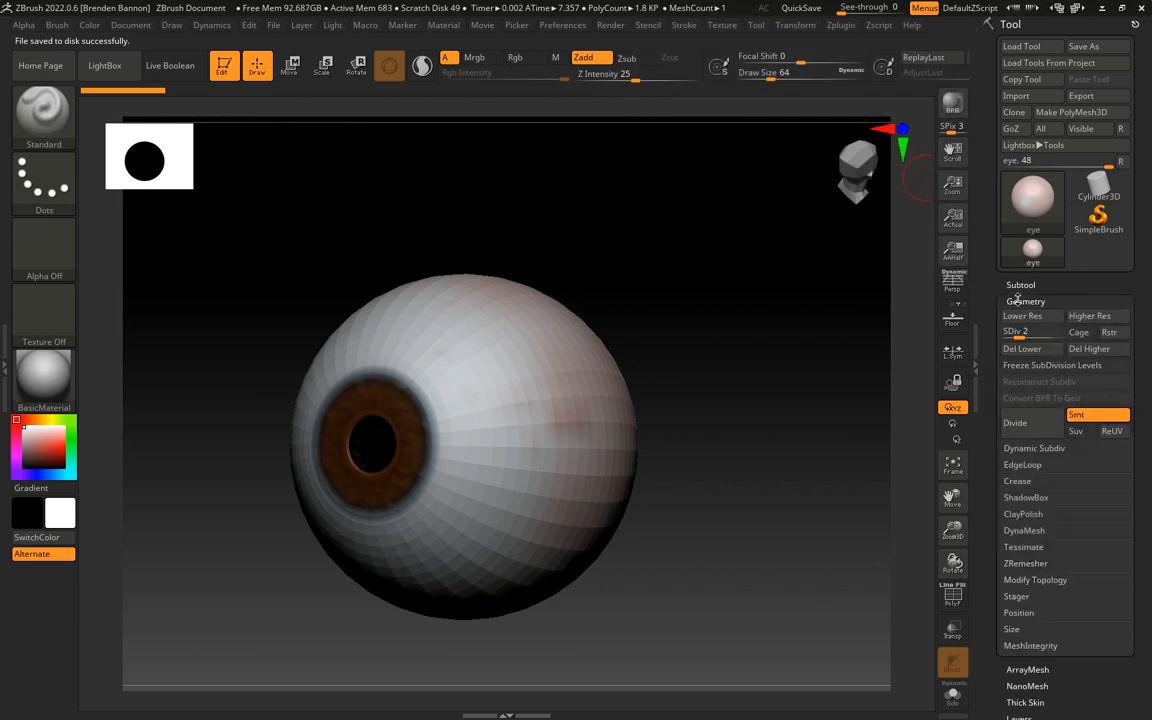
left_click(1090, 96)
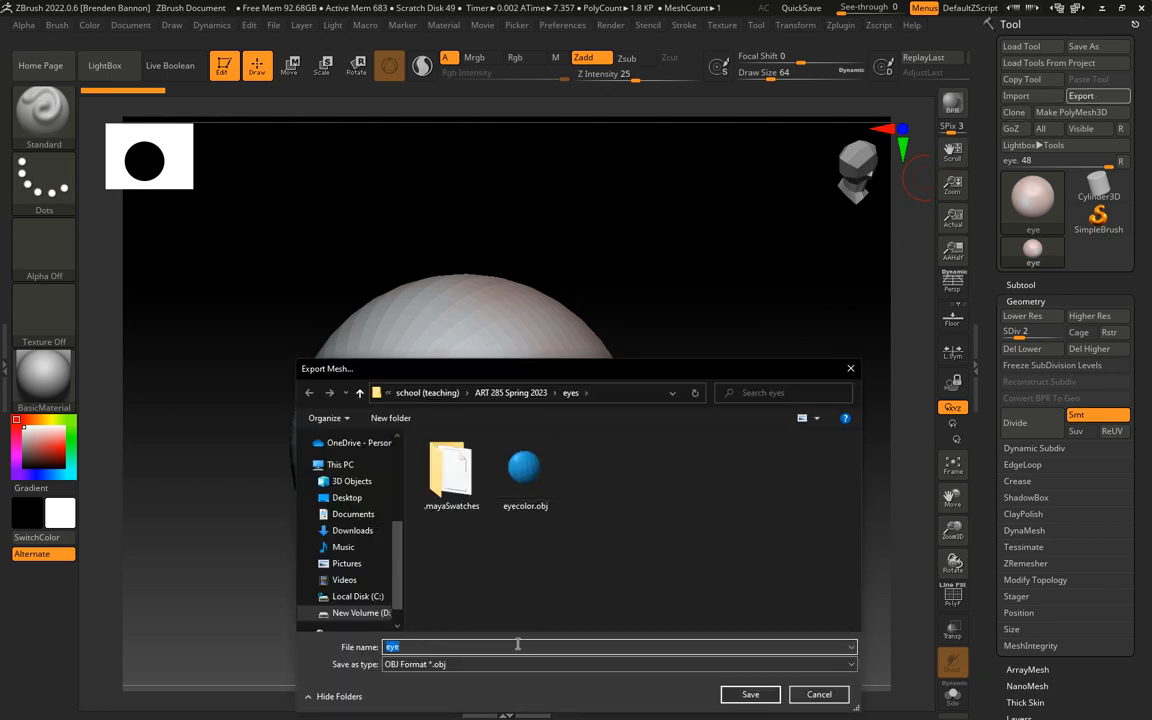
left_click(417, 646)
type("cl")
type("olor")
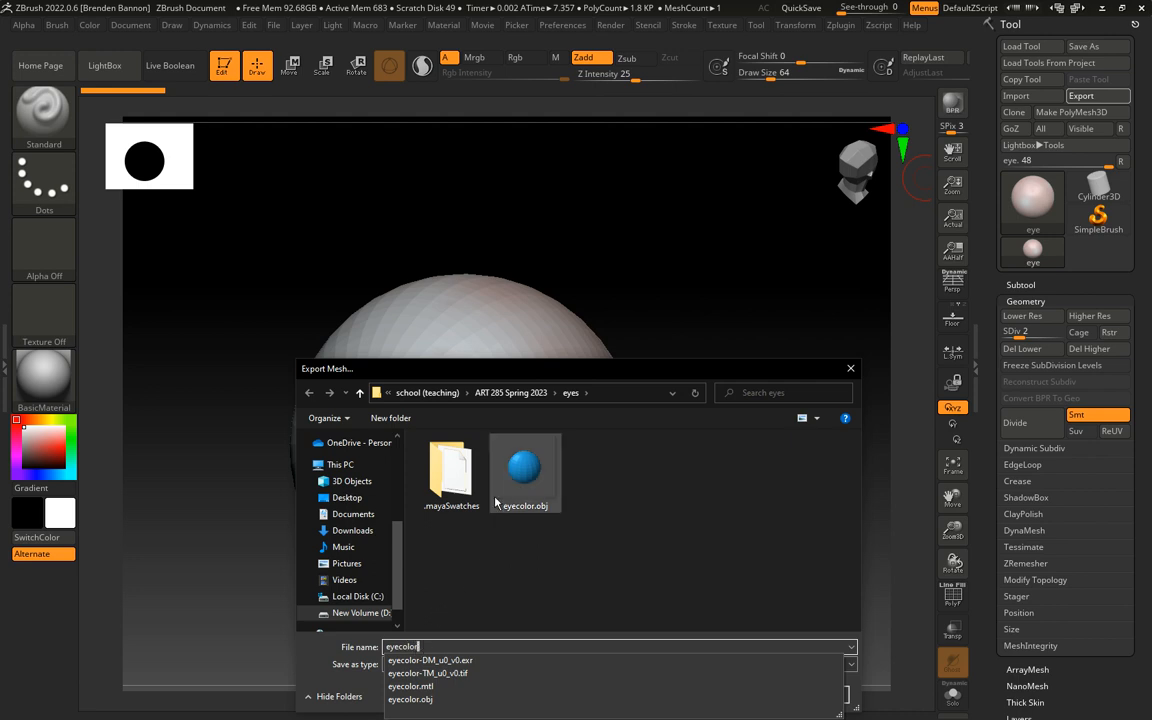
left_click(525, 470)
left_click(752, 695)
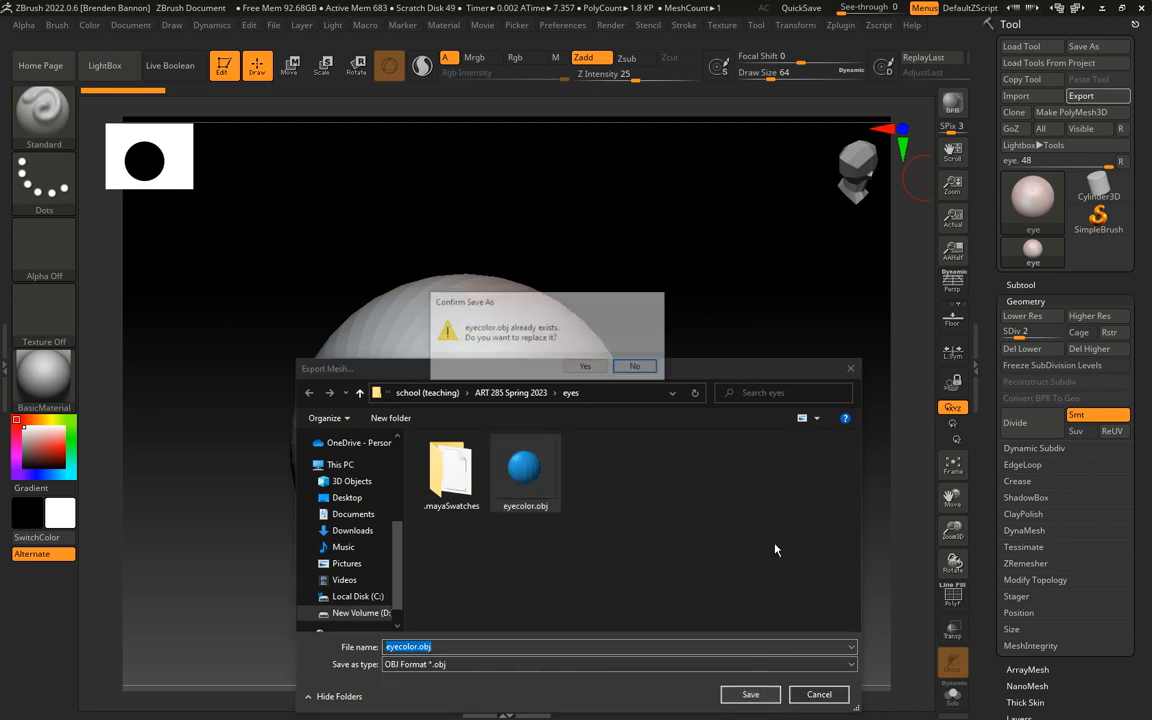
left_click(588, 369)
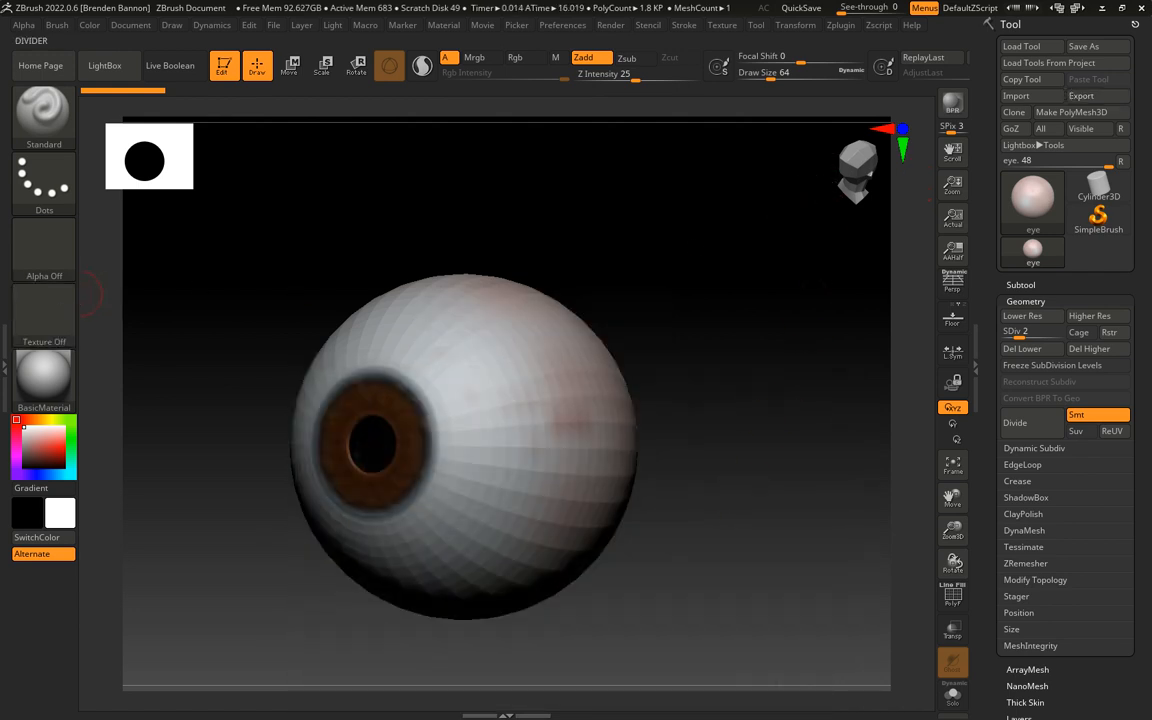
Step: Switch to File Explorer and open the eyes folder inside ART 285 Spring 2023
key("alt+Tab")
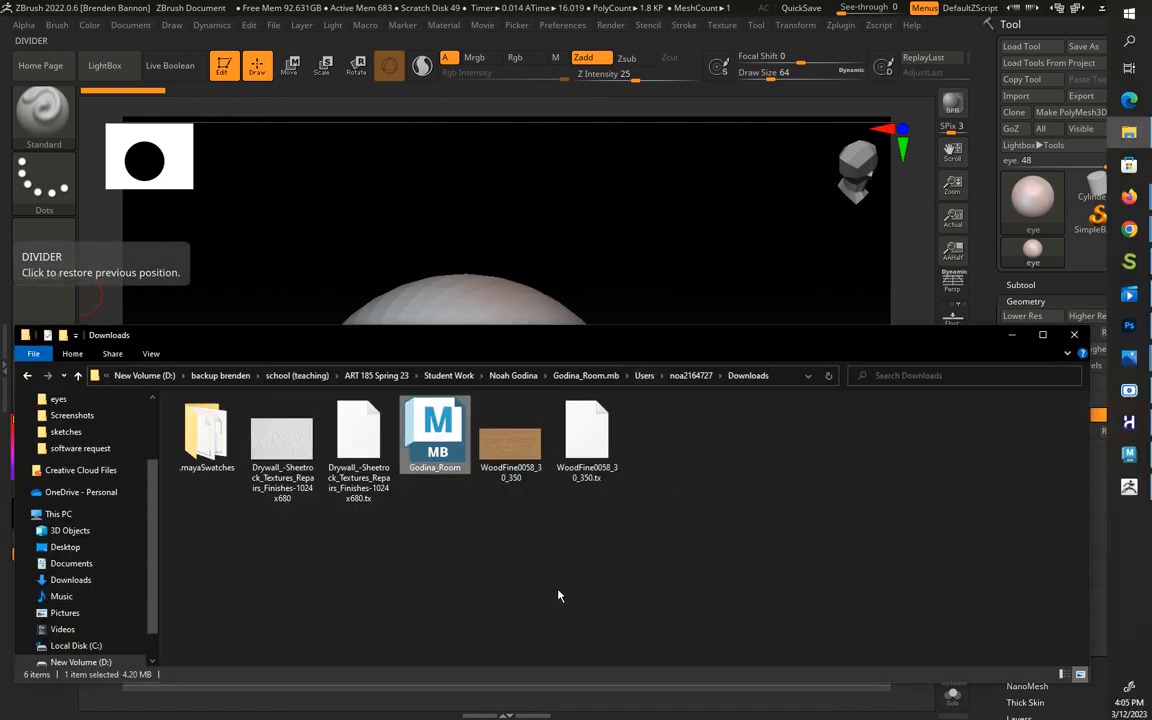
left_click(368, 376)
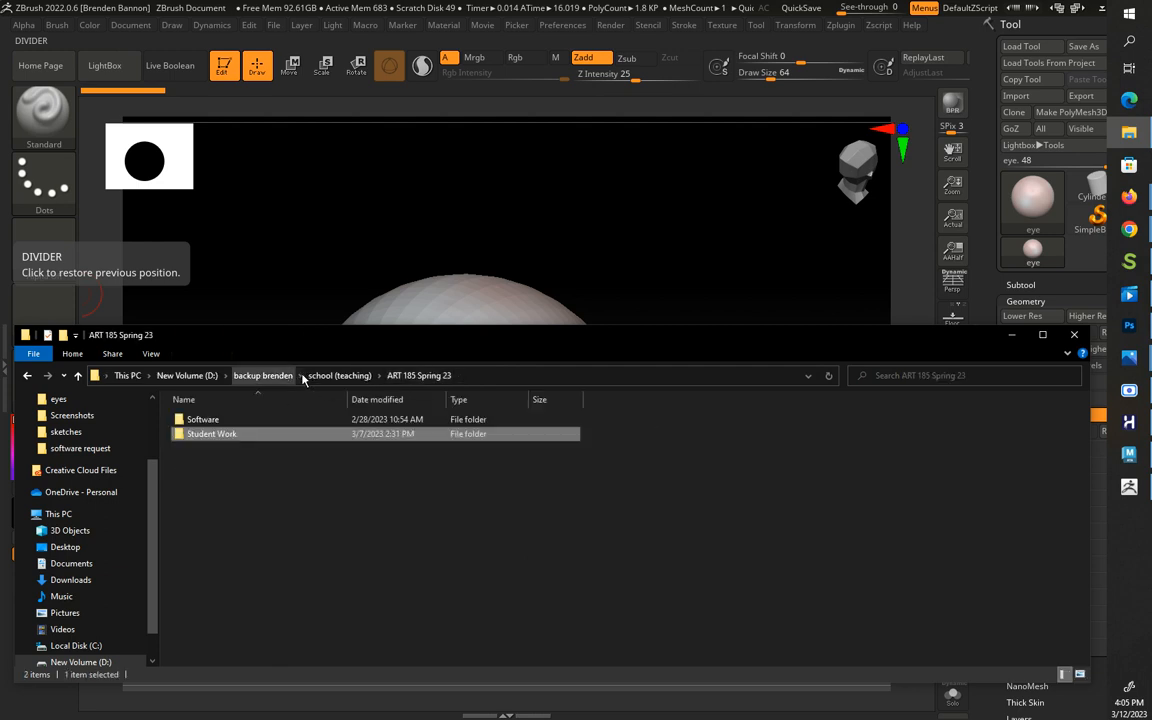
left_click(378, 377)
left_click(363, 377)
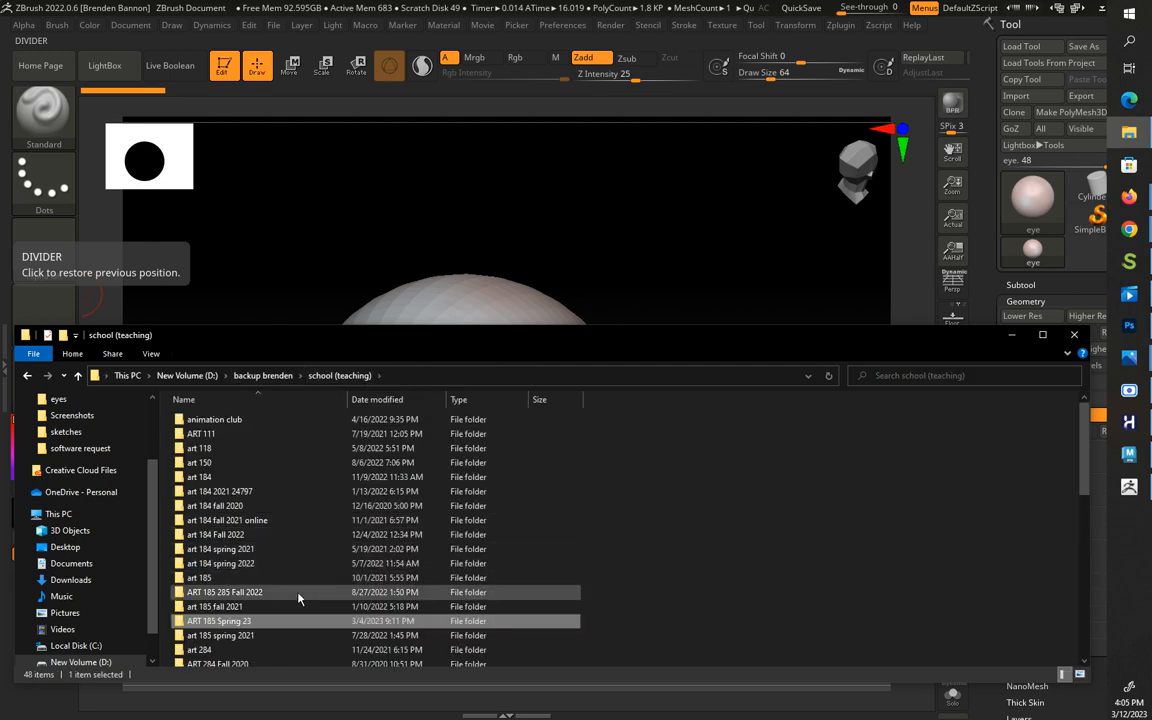
scroll(285, 610, "down", 3)
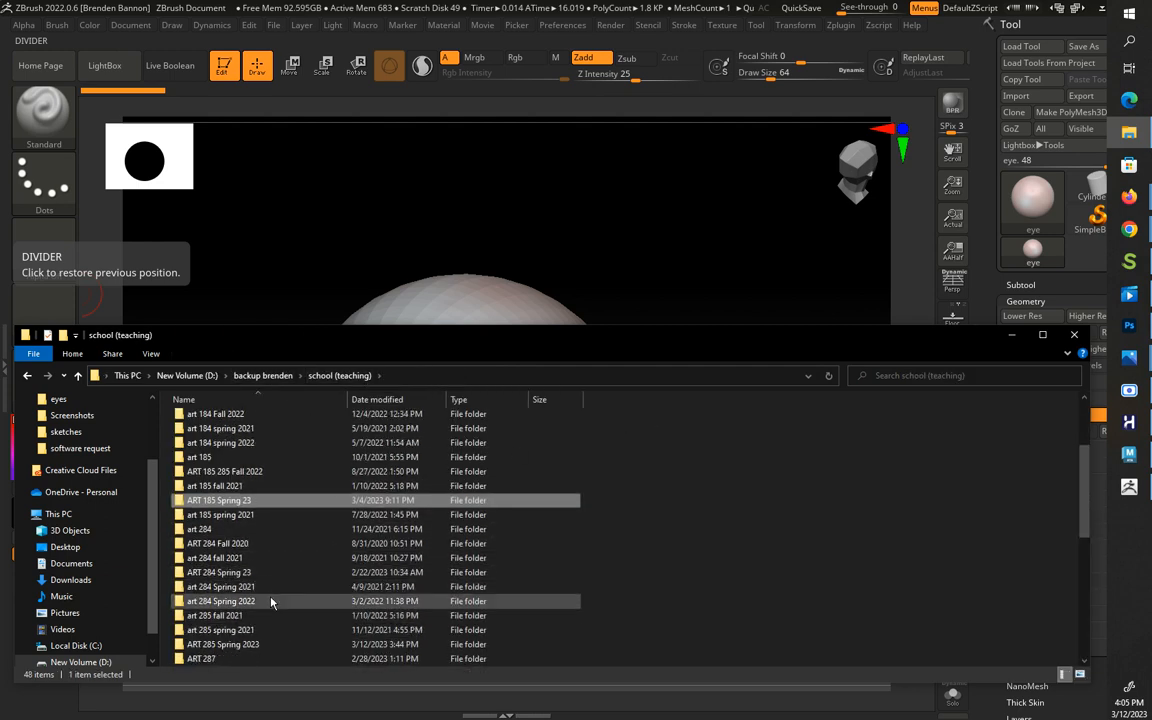
double_click(257, 645)
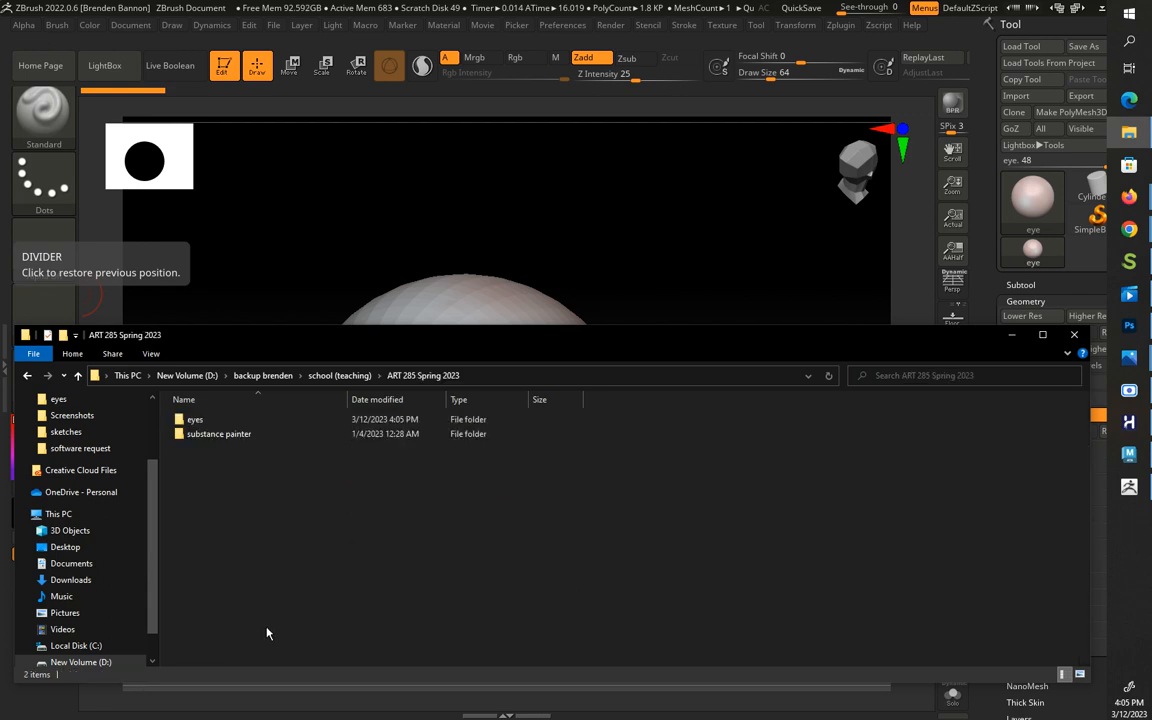
double_click(205, 420)
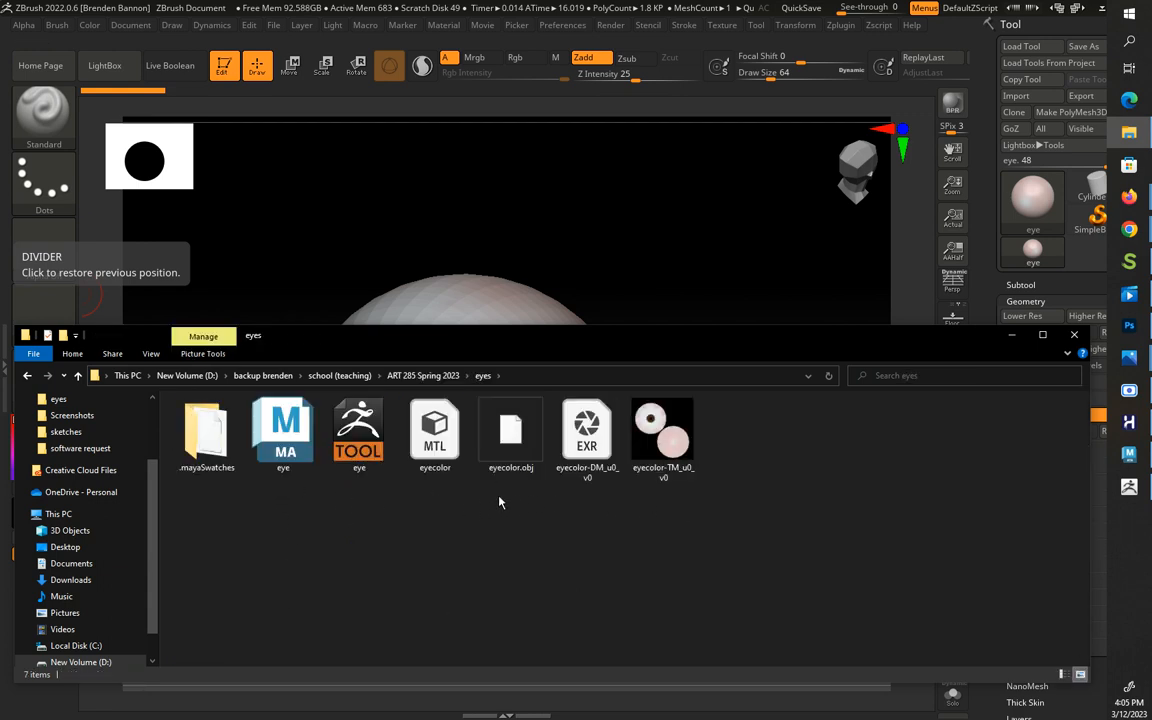
Step: Delete the old map files eyecolor-DM_u0_v0 and eyecolor-TM_u0_v0 from the eyes folder
left_click(587, 435)
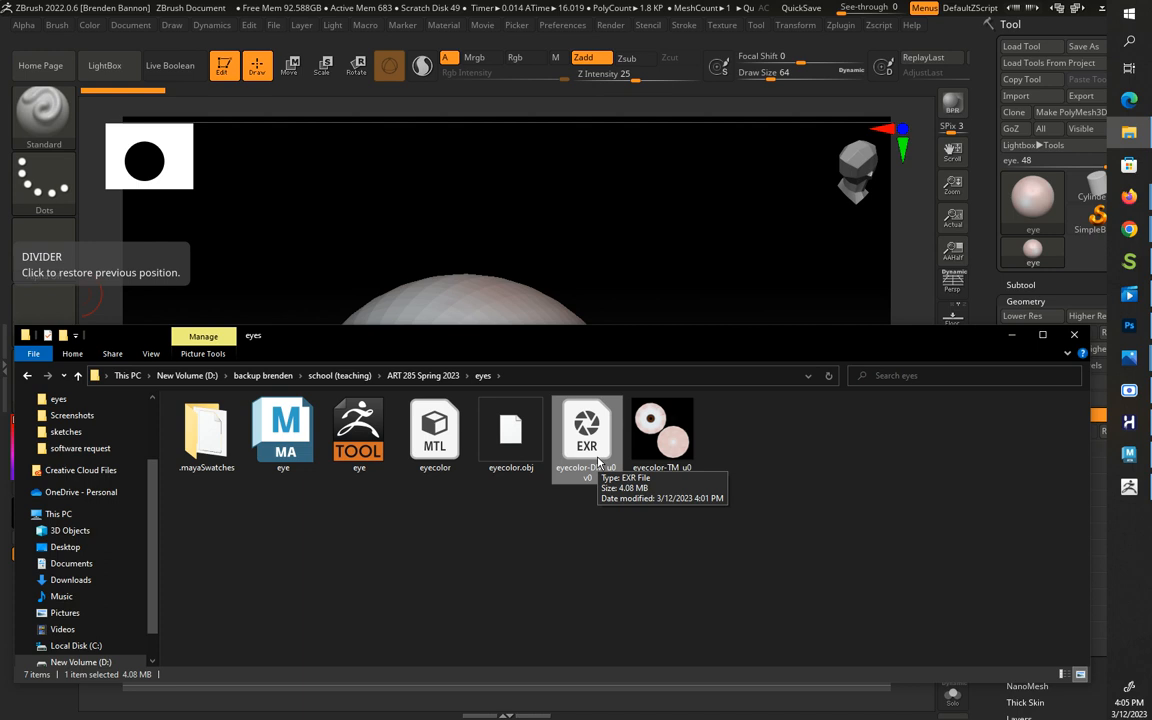
left_click_drag(706, 392, 594, 487)
key("Delete")
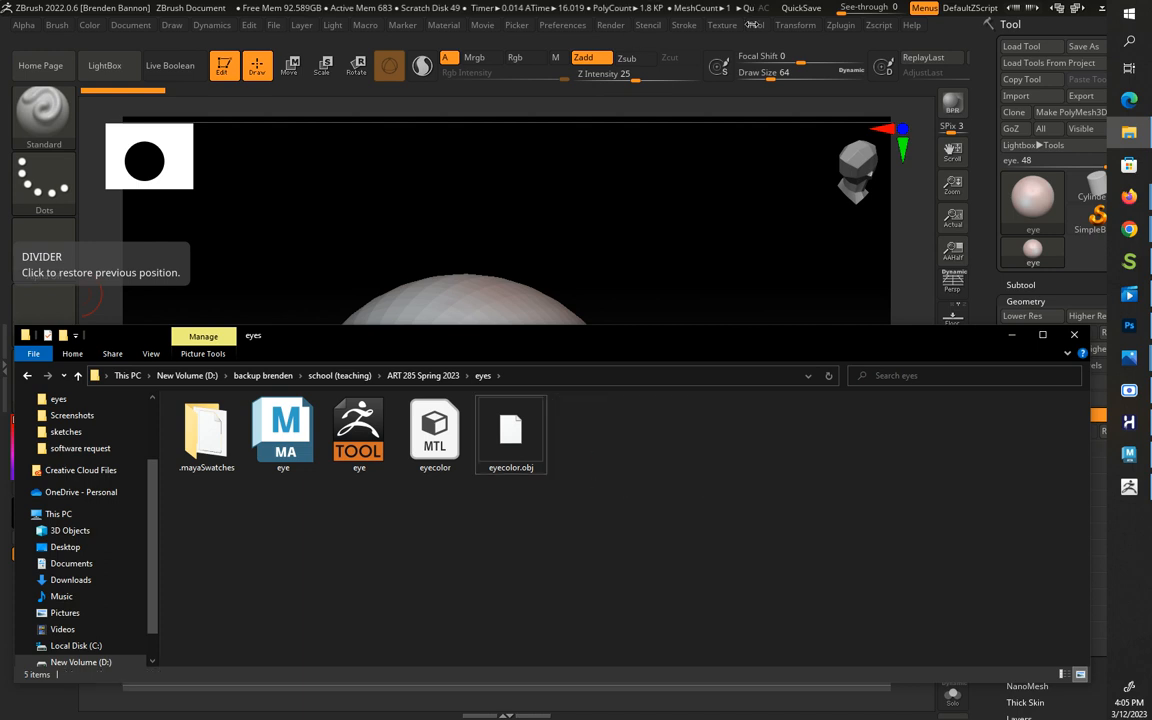
Step: Return to ZBrush and set the Multi Map Exporter's displacement map SubDiv level to 2
left_click(849, 35)
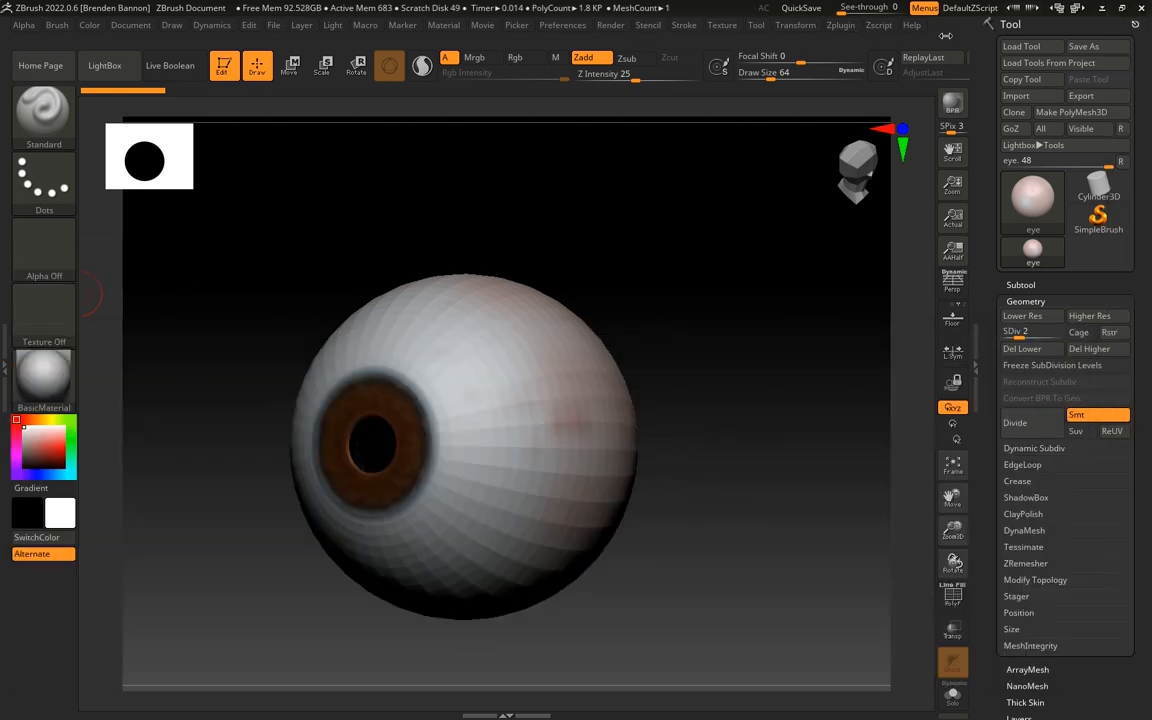
left_click(841, 27)
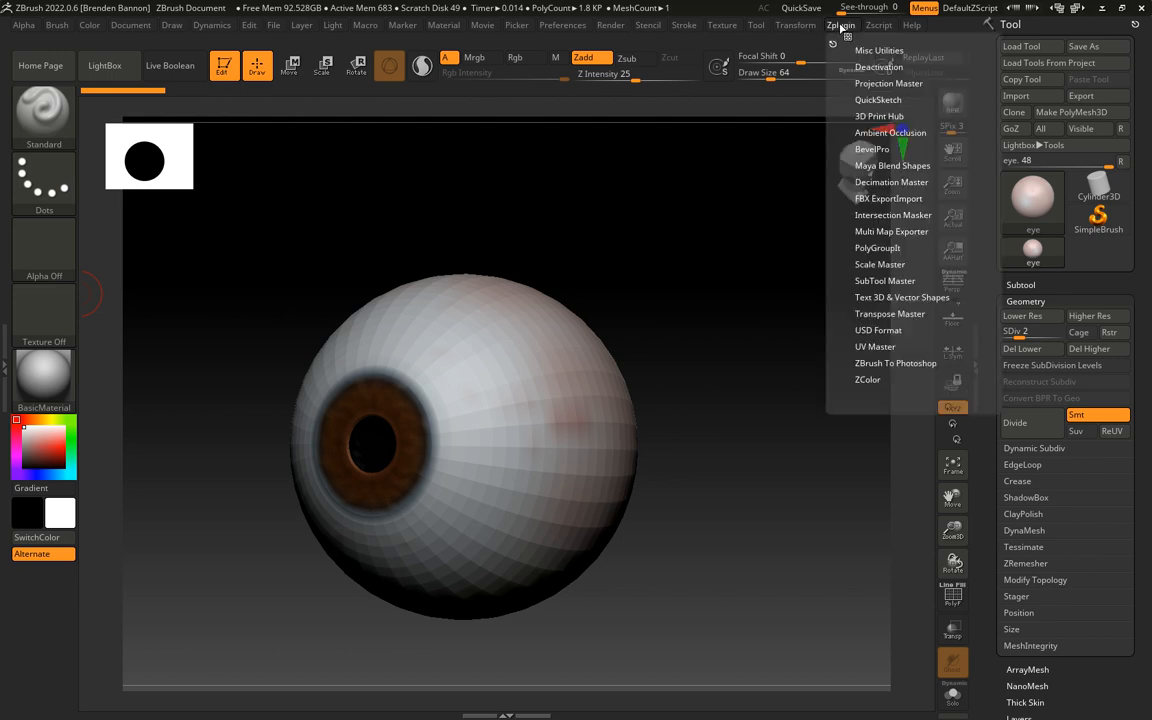
left_click(897, 230)
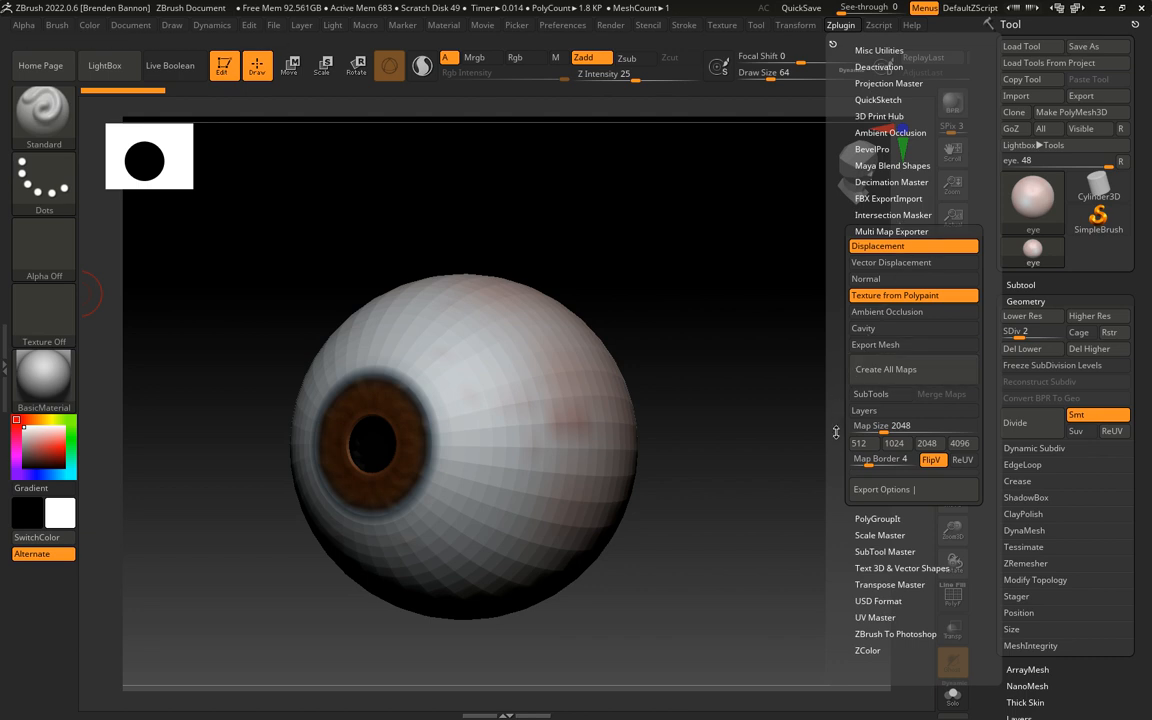
left_click(878, 490)
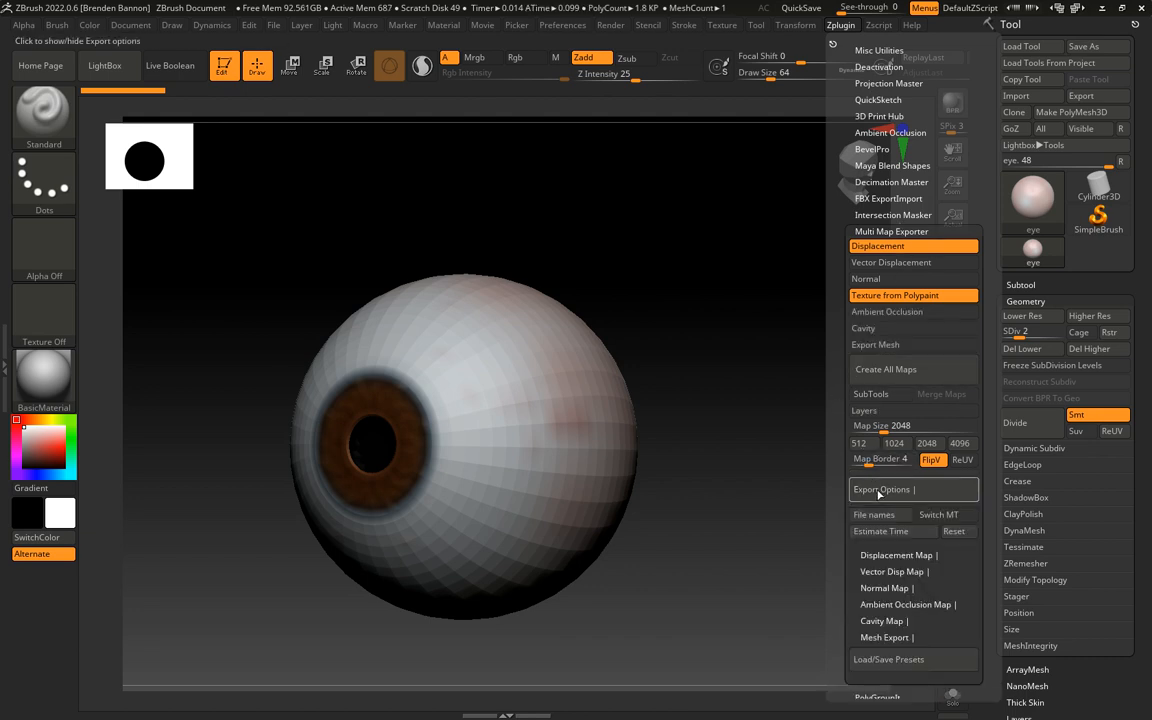
left_click(886, 556)
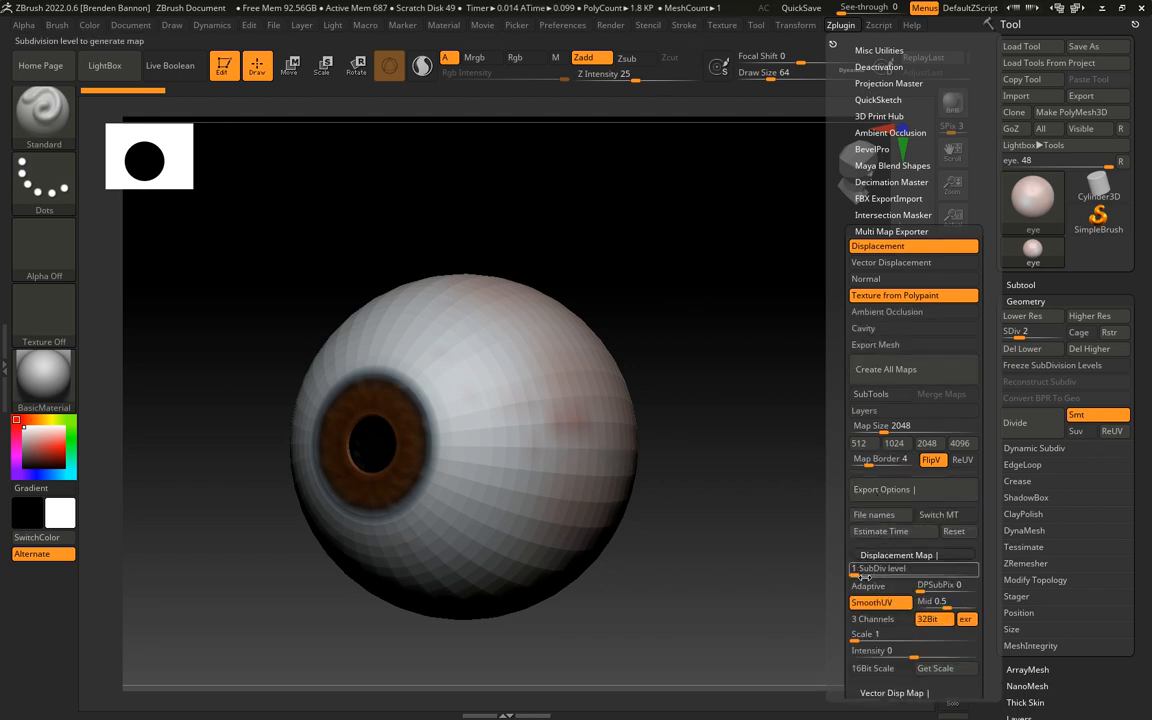
mouse_move(857, 573)
left_mouse_down()
mouse_move(883, 573)
mouse_move(870, 570)
left_mouse_up()
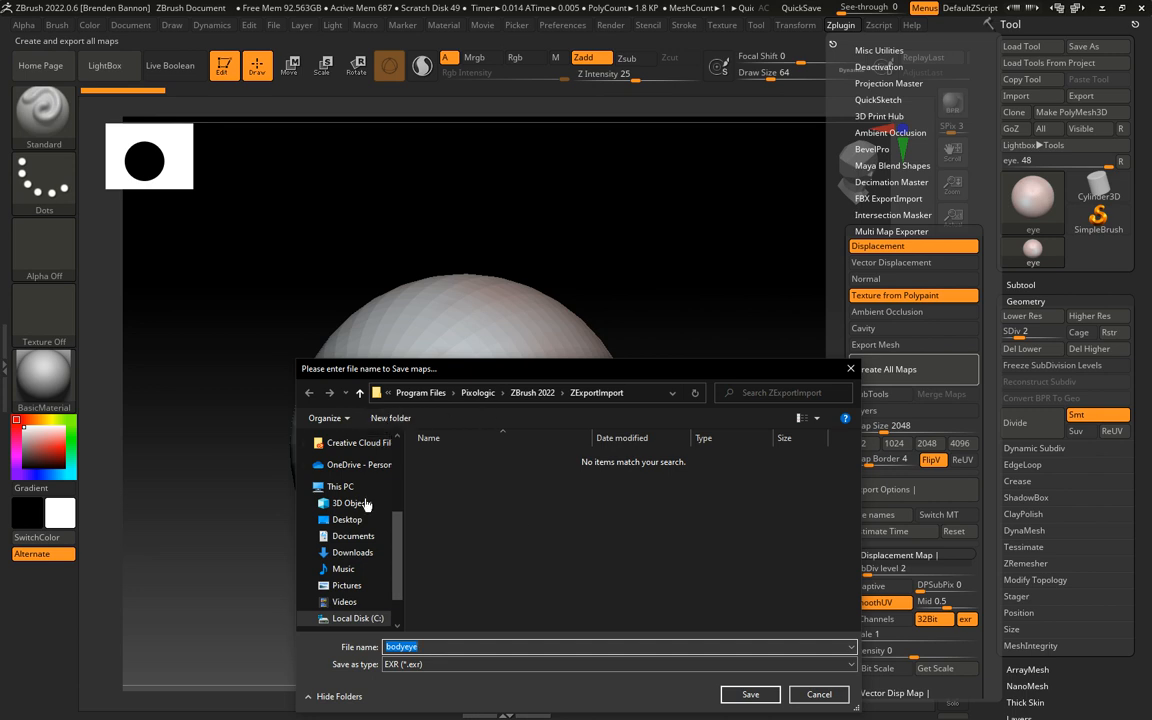
Step: Export all maps in EXR format as eyecolor into the eyes folder of ART 285 Spring 2023
scroll(360, 495, "up", 3)
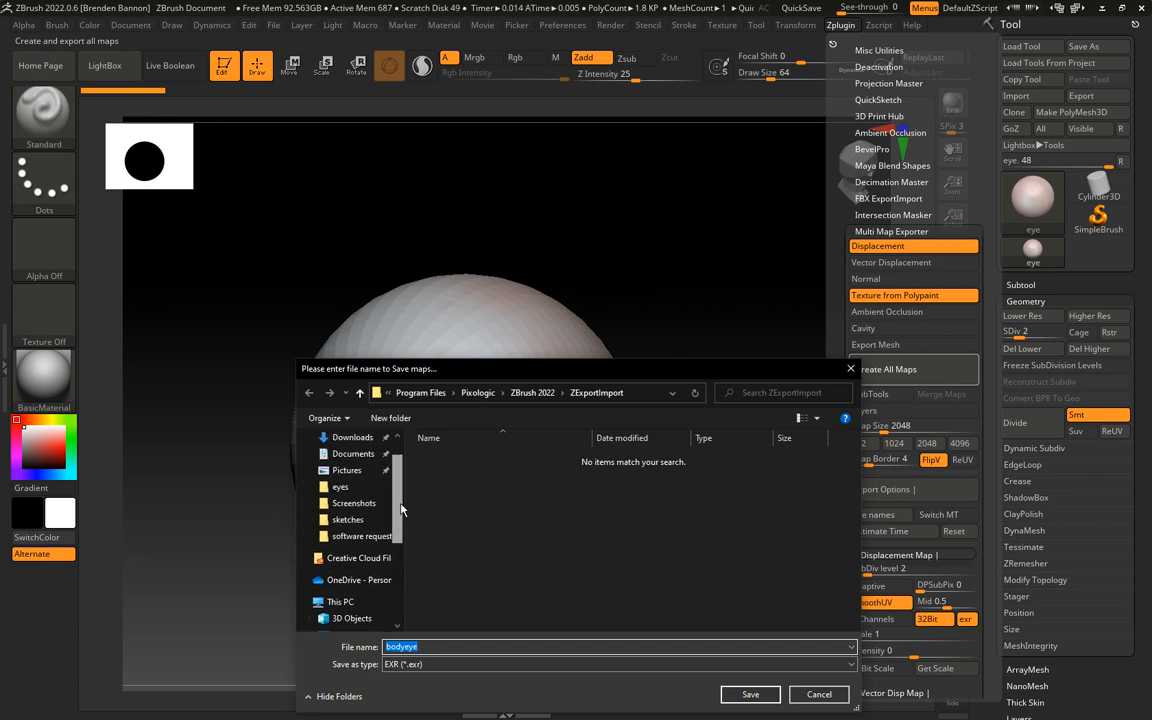
scroll(385, 470, "up", 2)
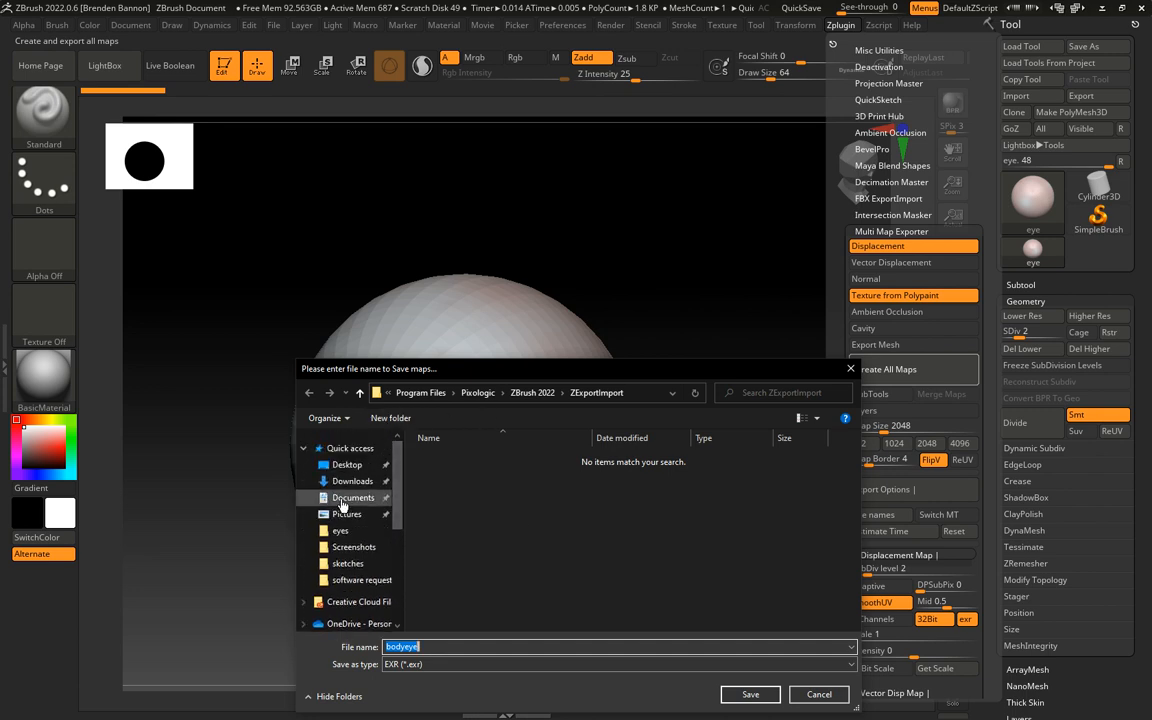
scroll(399, 541, "down", 2)
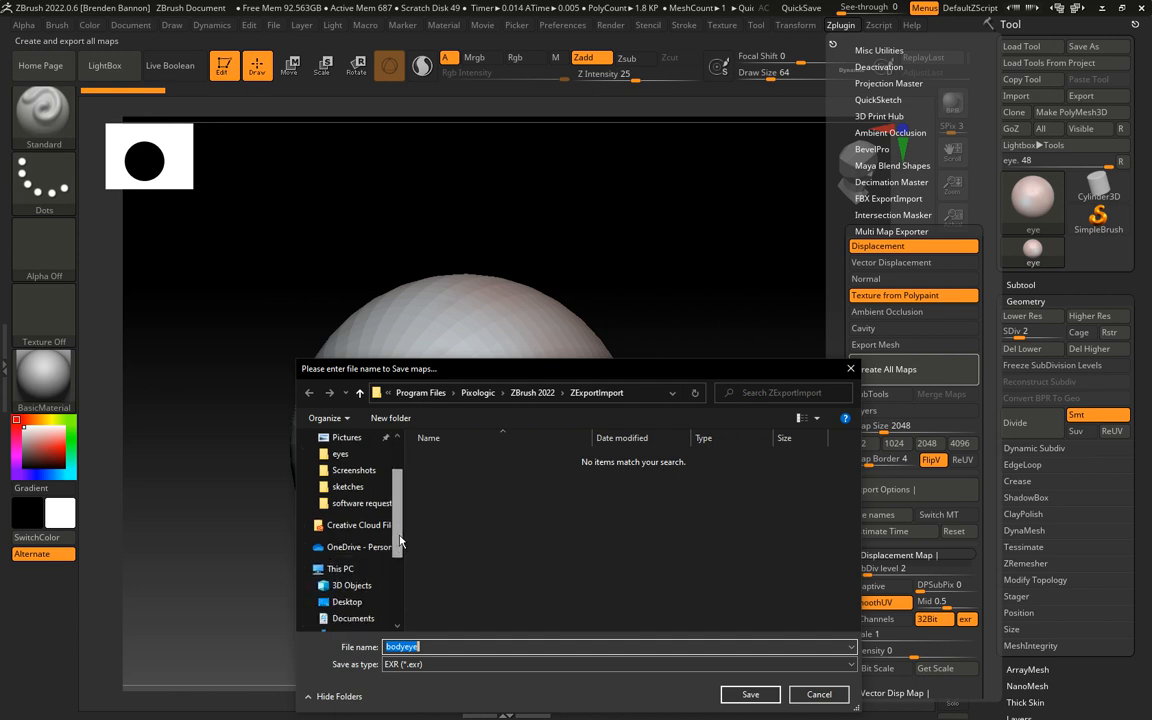
scroll(370, 500, "up", 2)
left_click(340, 486)
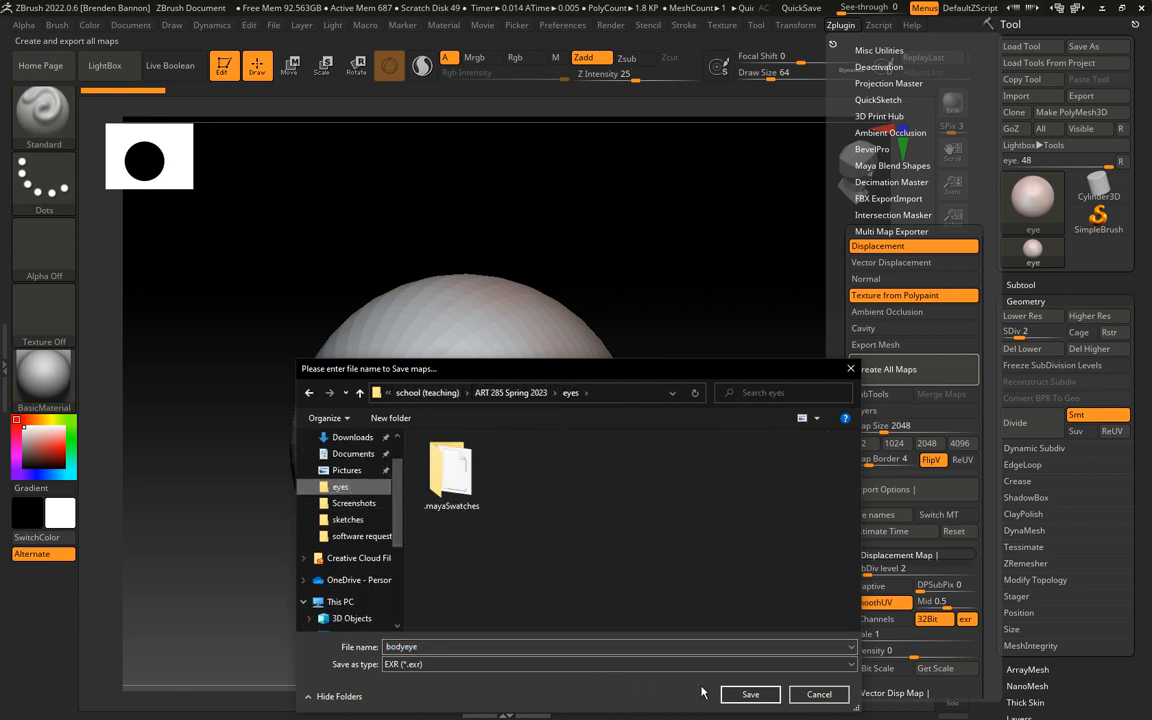
double_click(457, 645)
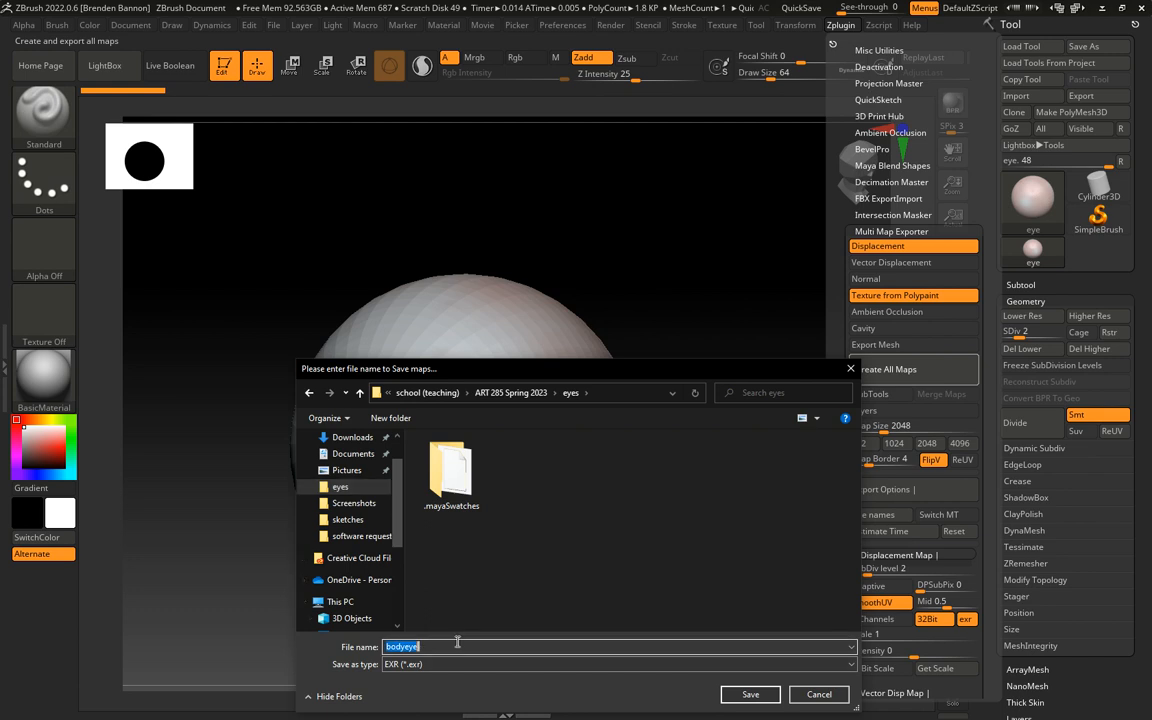
type("eyecolor")
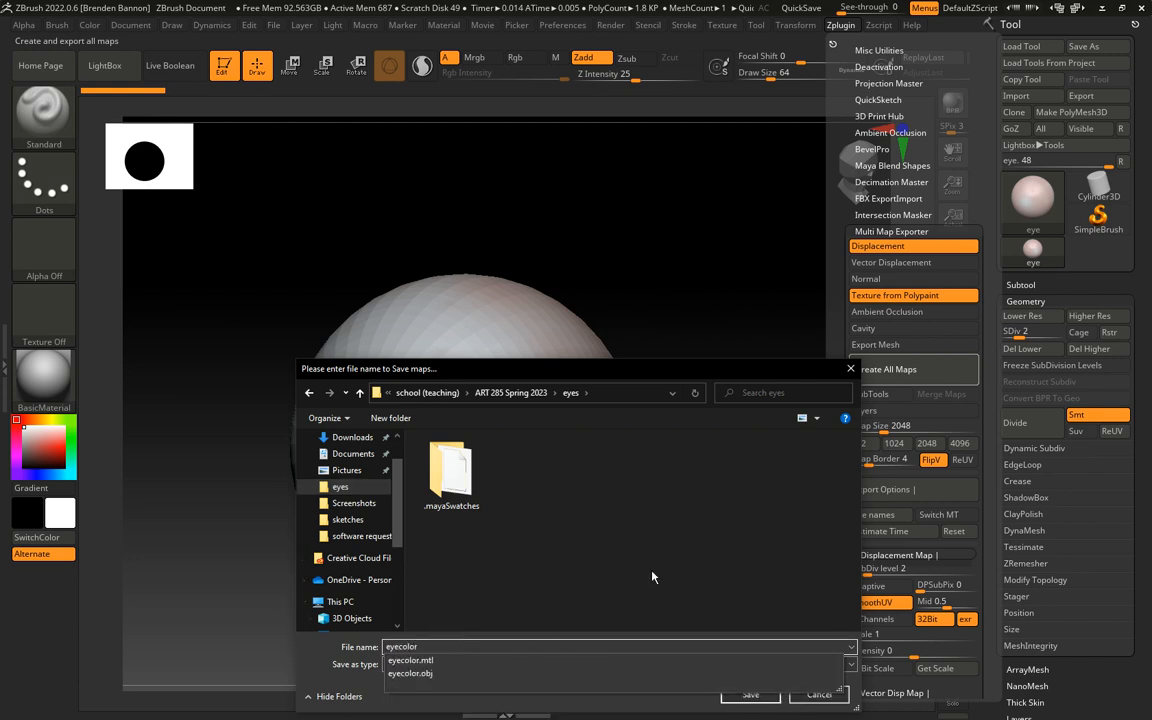
left_click(748, 694)
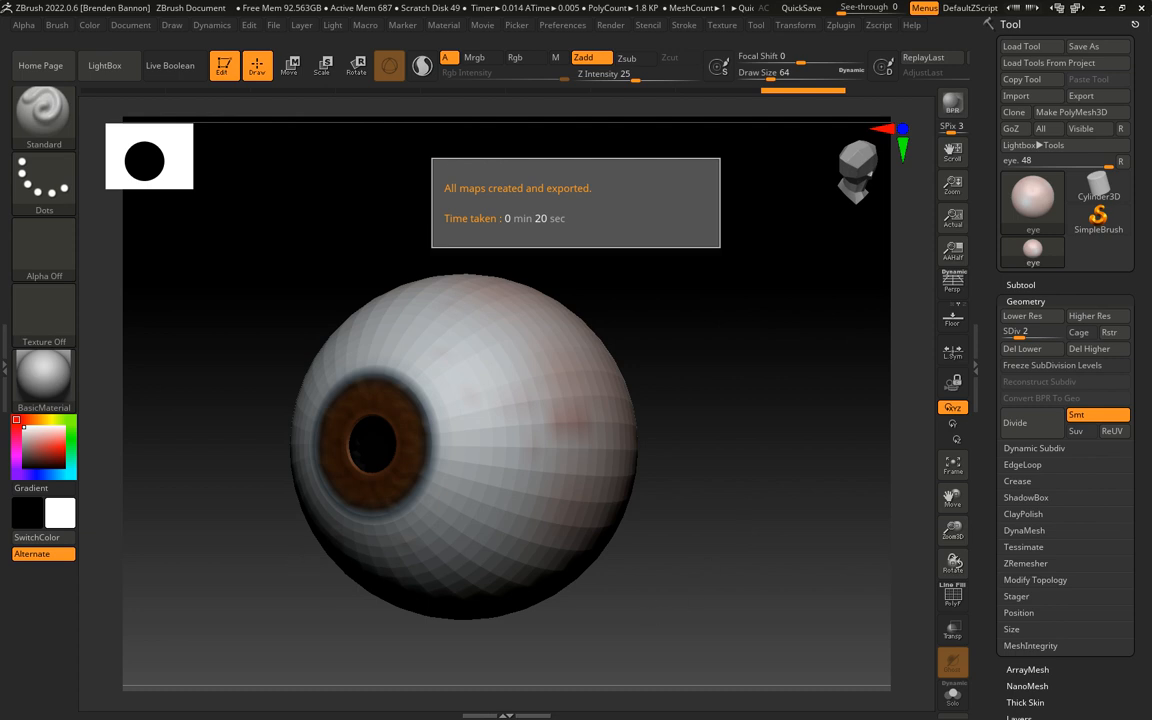
Step: Switch to Maya, deselect the eyeball and start importing a file into the eye.ma scene
key("alt+Tab")
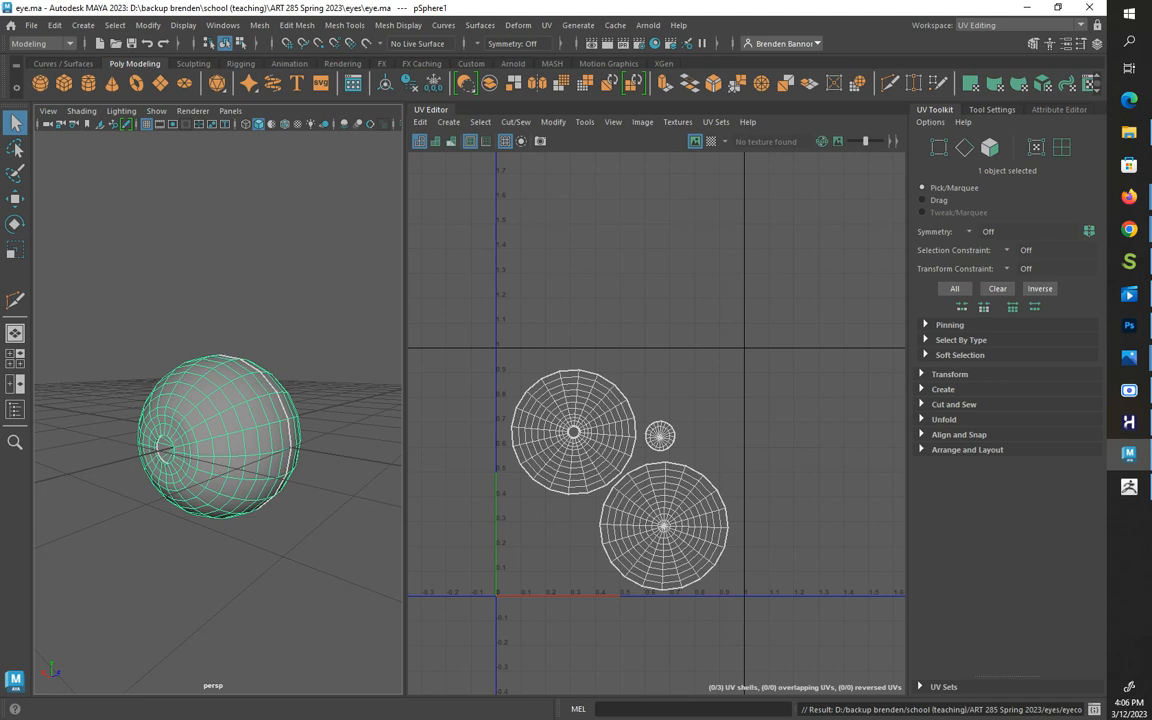
left_click(229, 312)
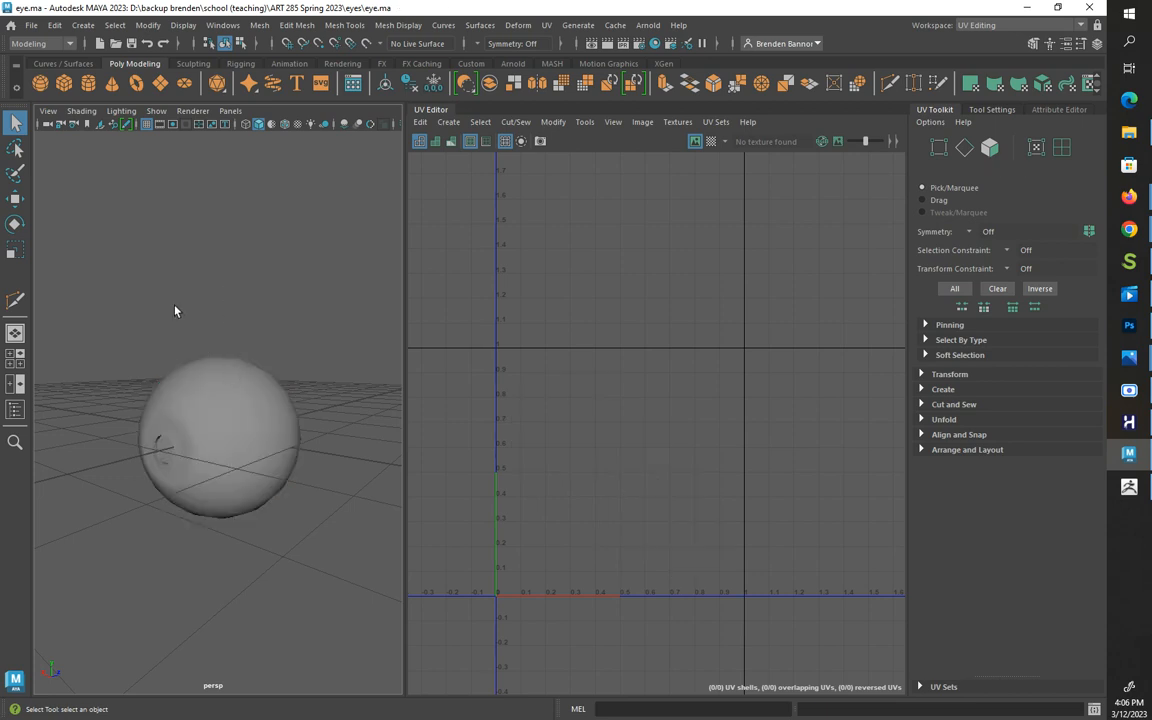
left_click(31, 25)
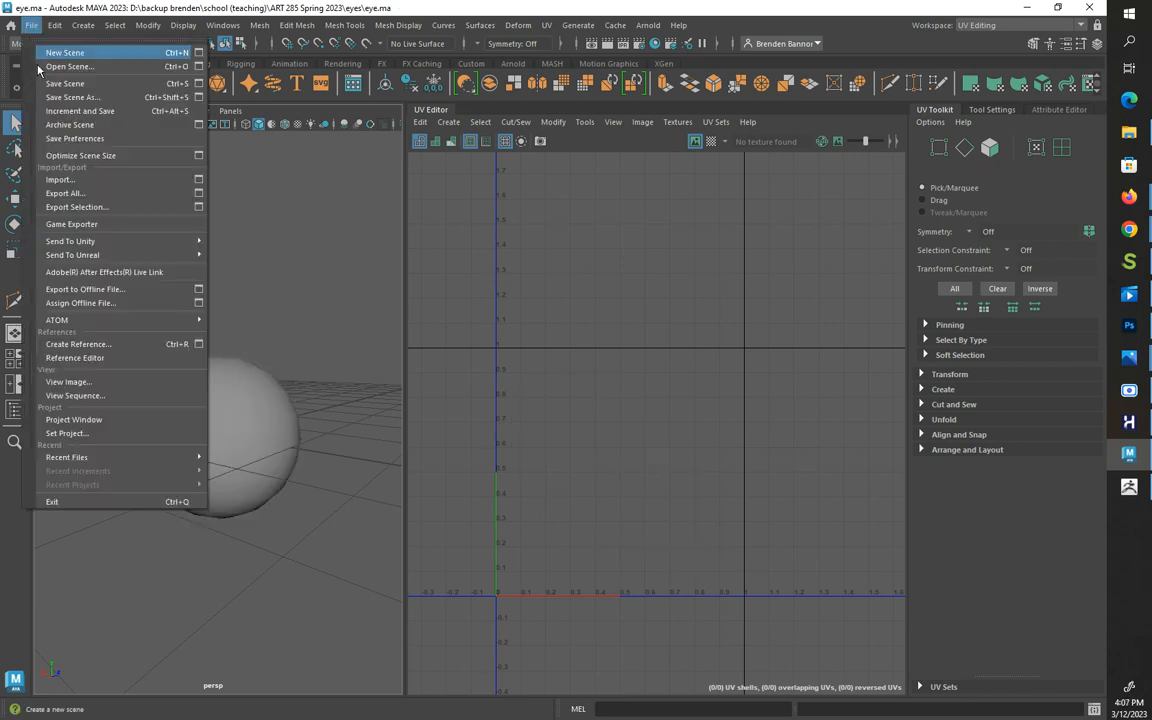
left_click(87, 181)
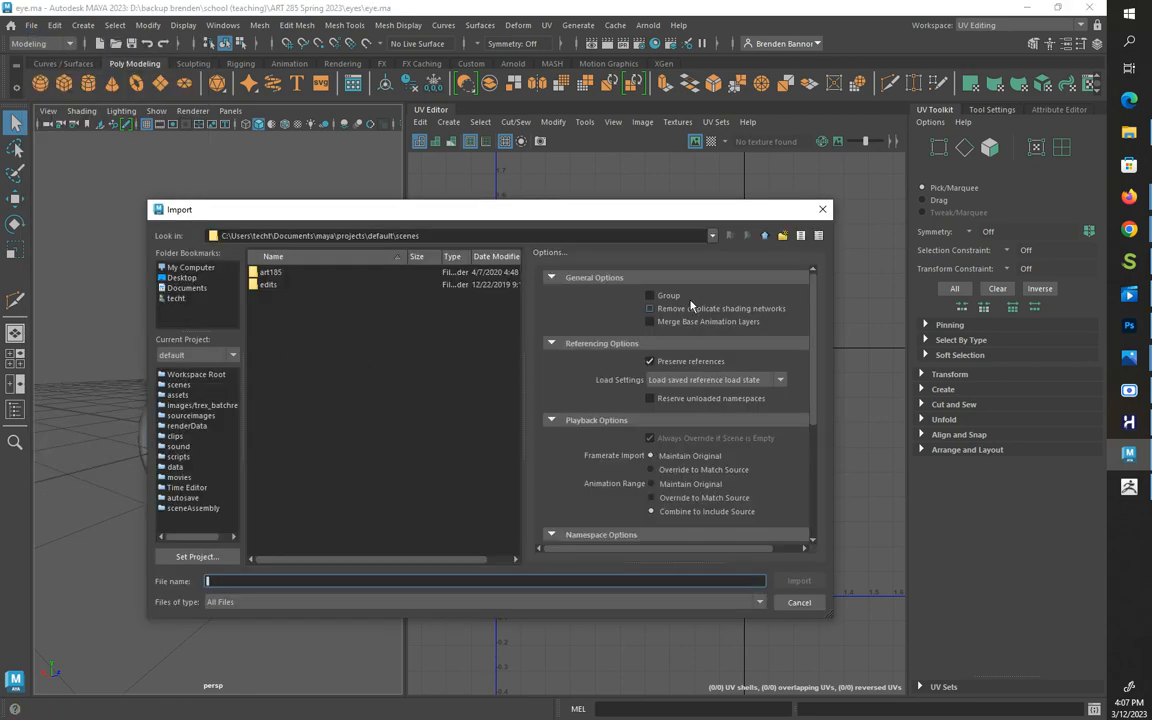
Step: Browse to the school (teaching) folder inside the backup folder on drive D: for the import
left_click(764, 235)
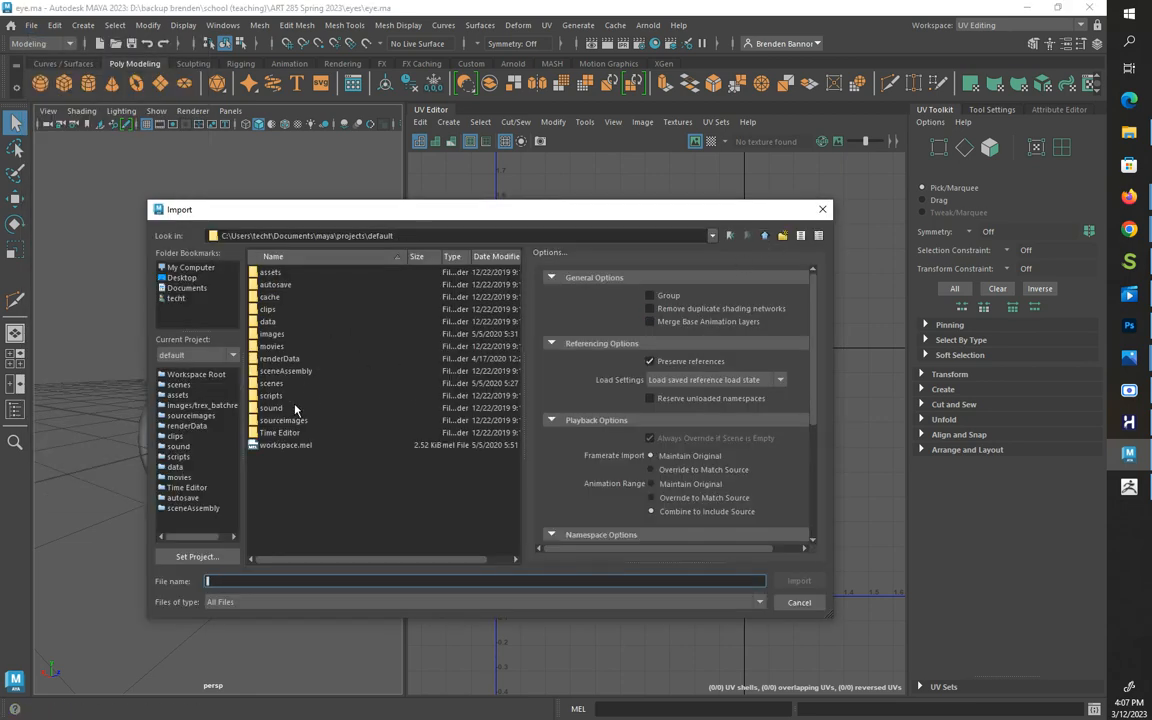
left_click(190, 268)
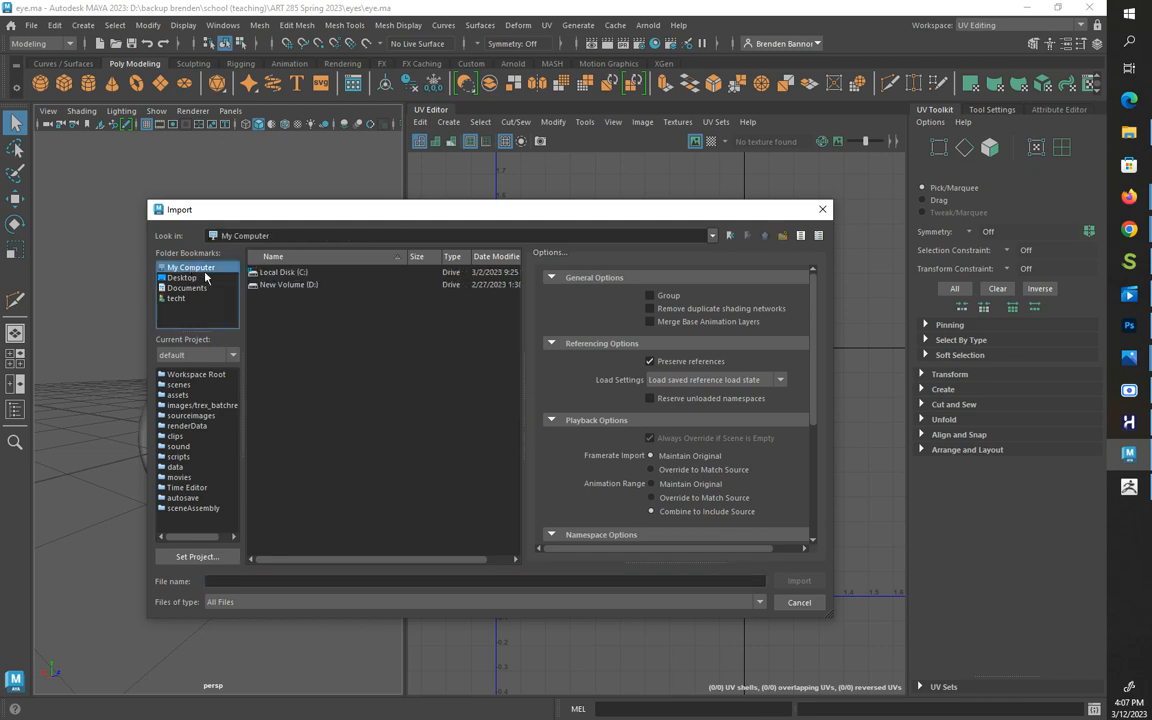
double_click(290, 284)
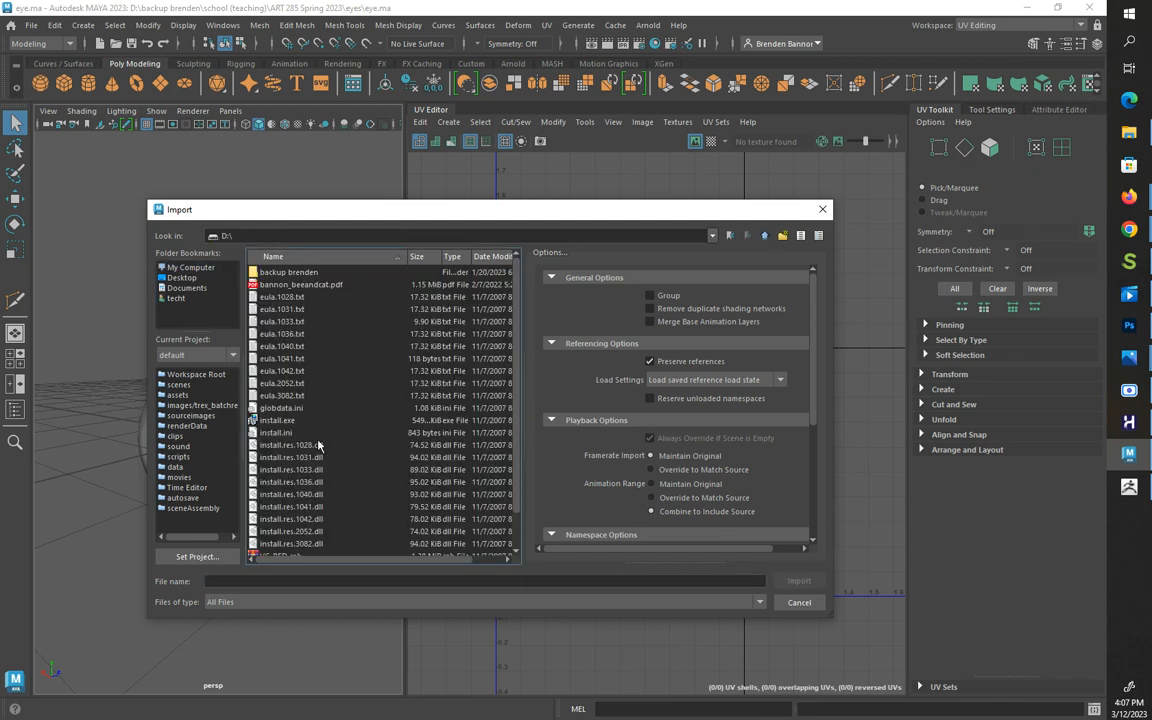
double_click(288, 272)
scroll(328, 370, "down", 20)
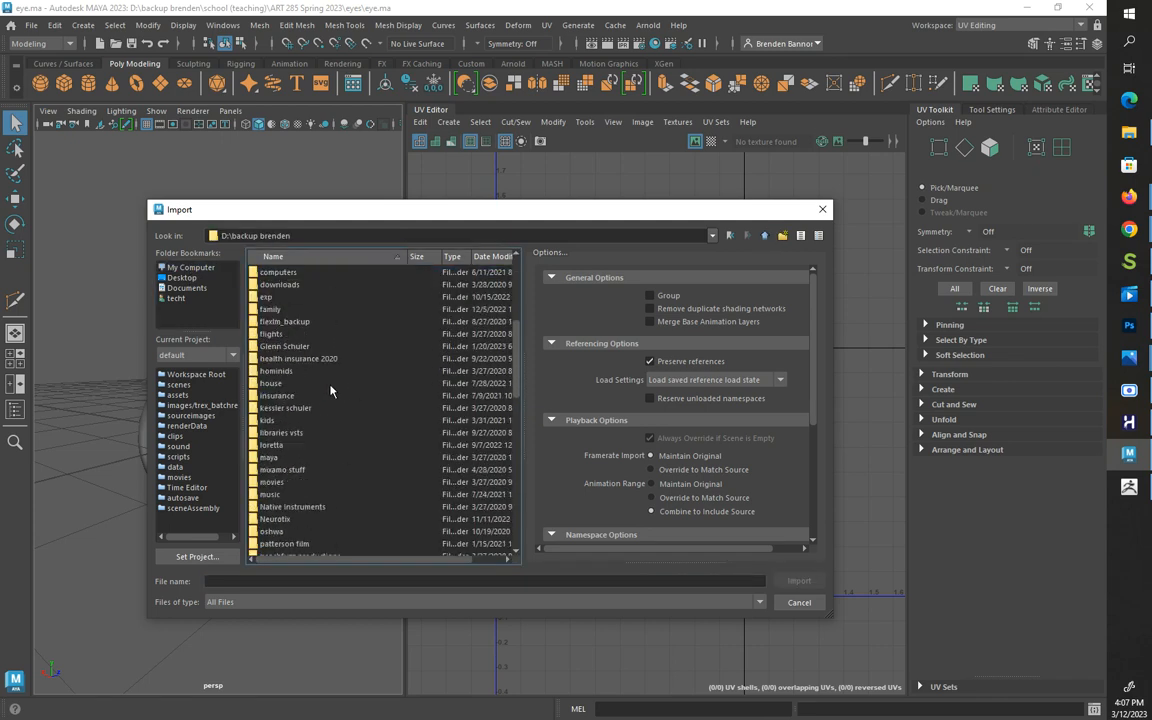
scroll(330, 391, "up", 4)
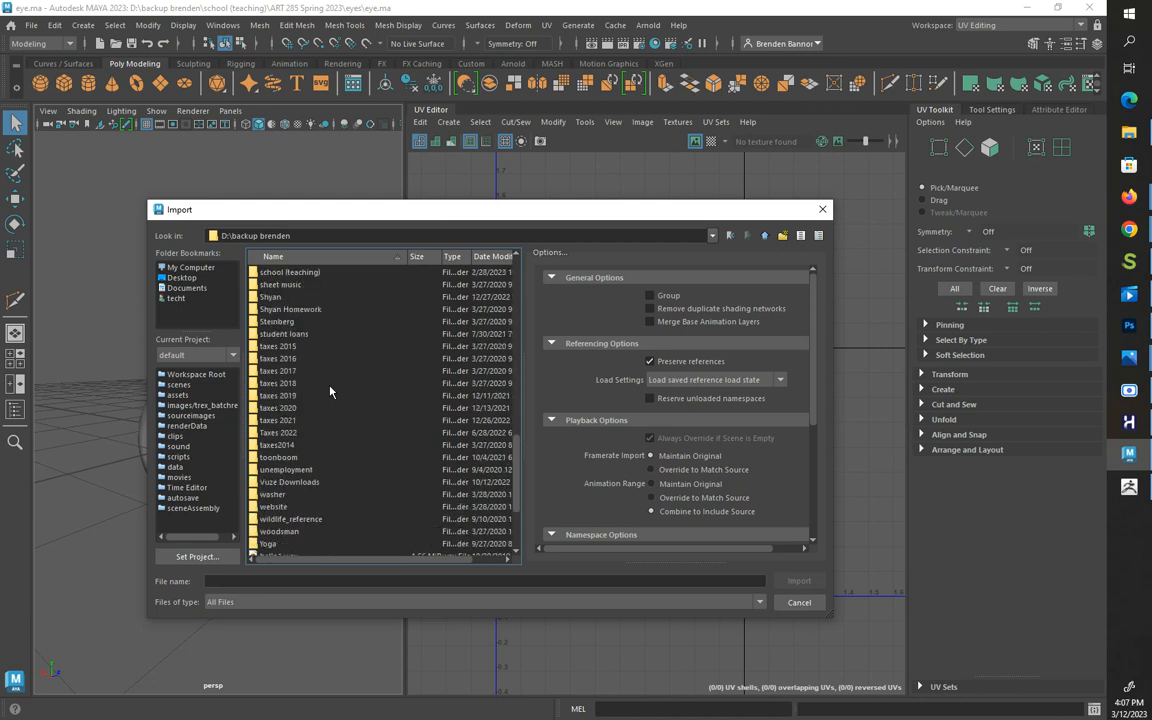
double_click(300, 346)
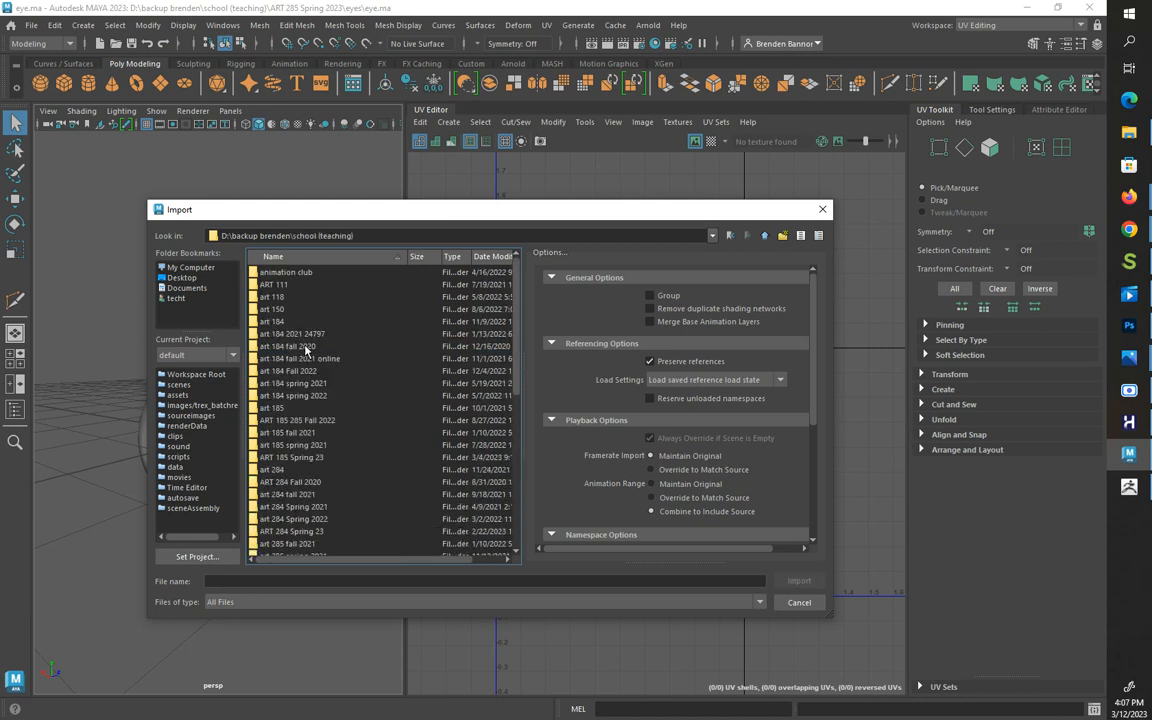
Step: Import eyecolor.obj from the eyes folder inside ART 285 Spring 2023
scroll(312, 410, "down", 5)
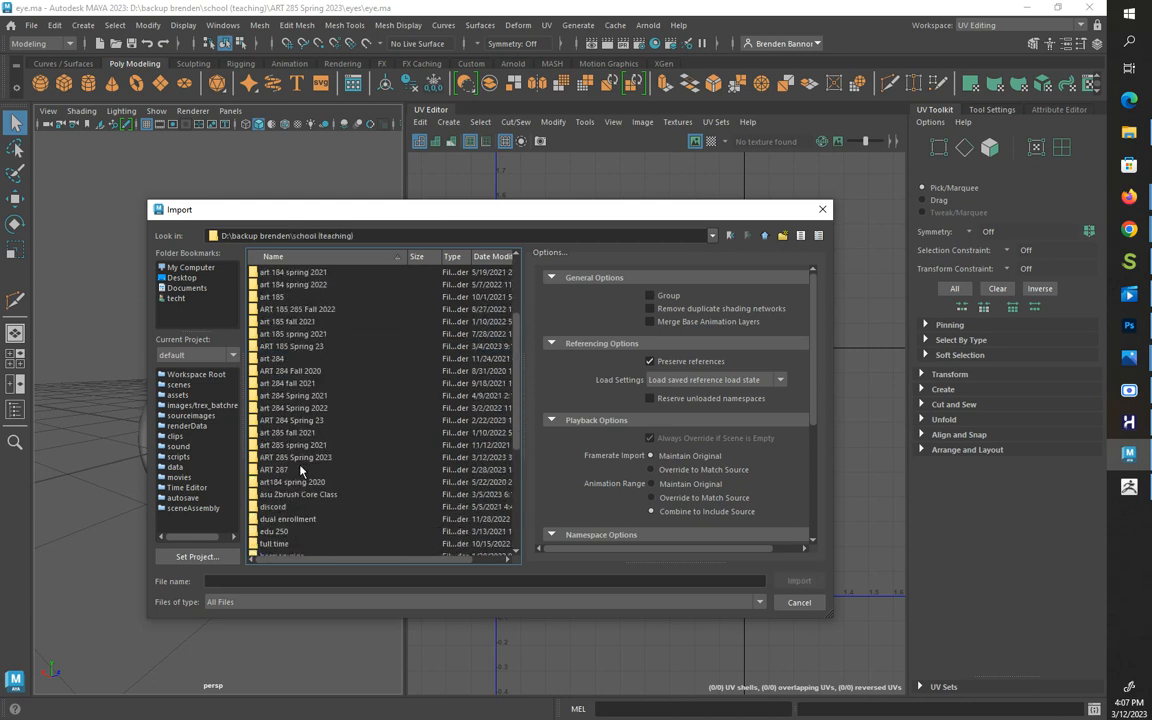
double_click(298, 458)
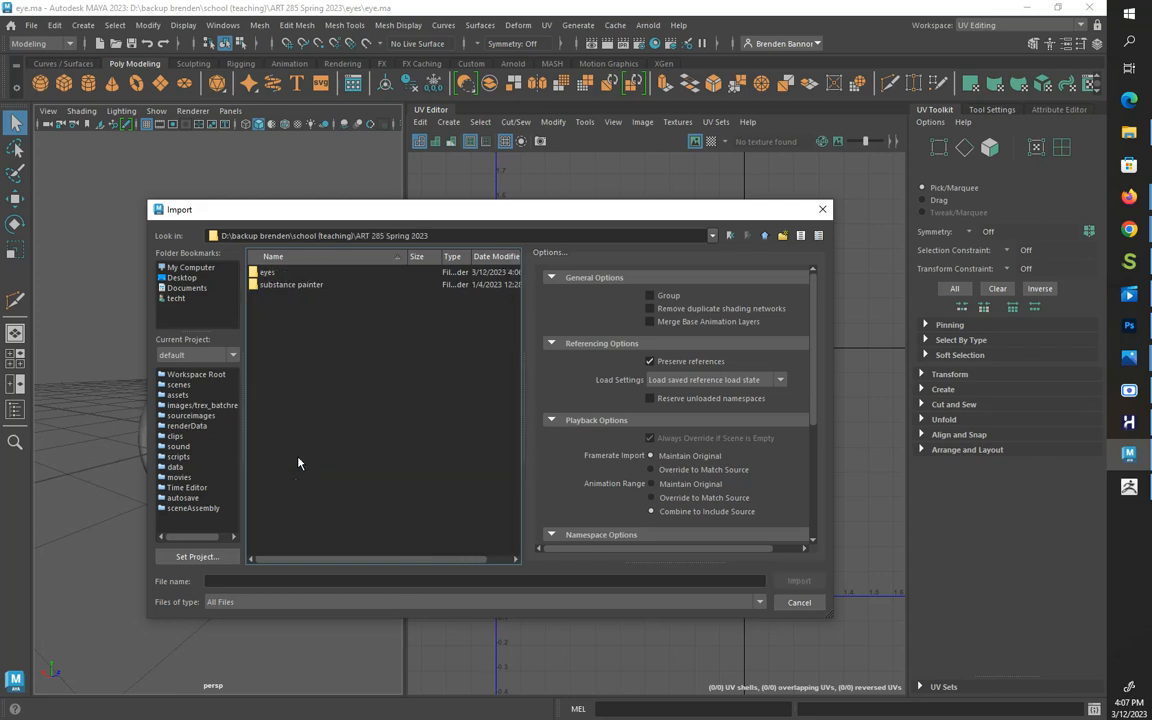
left_click(277, 273)
double_click(277, 273)
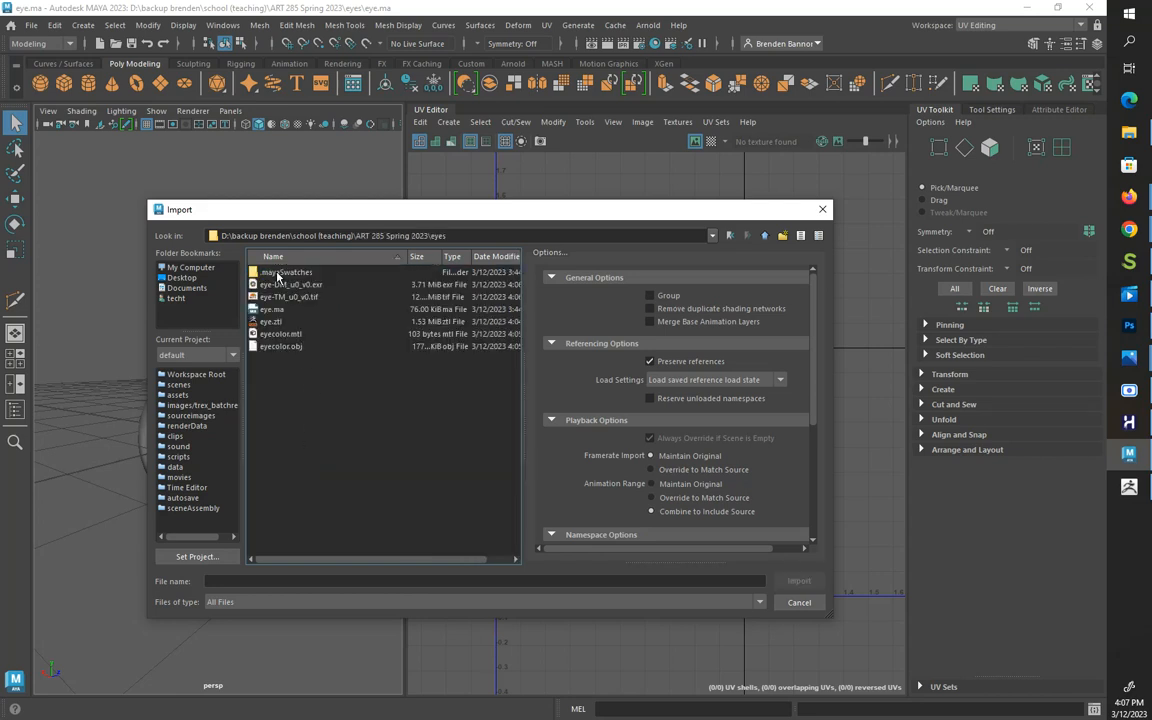
left_click(268, 346)
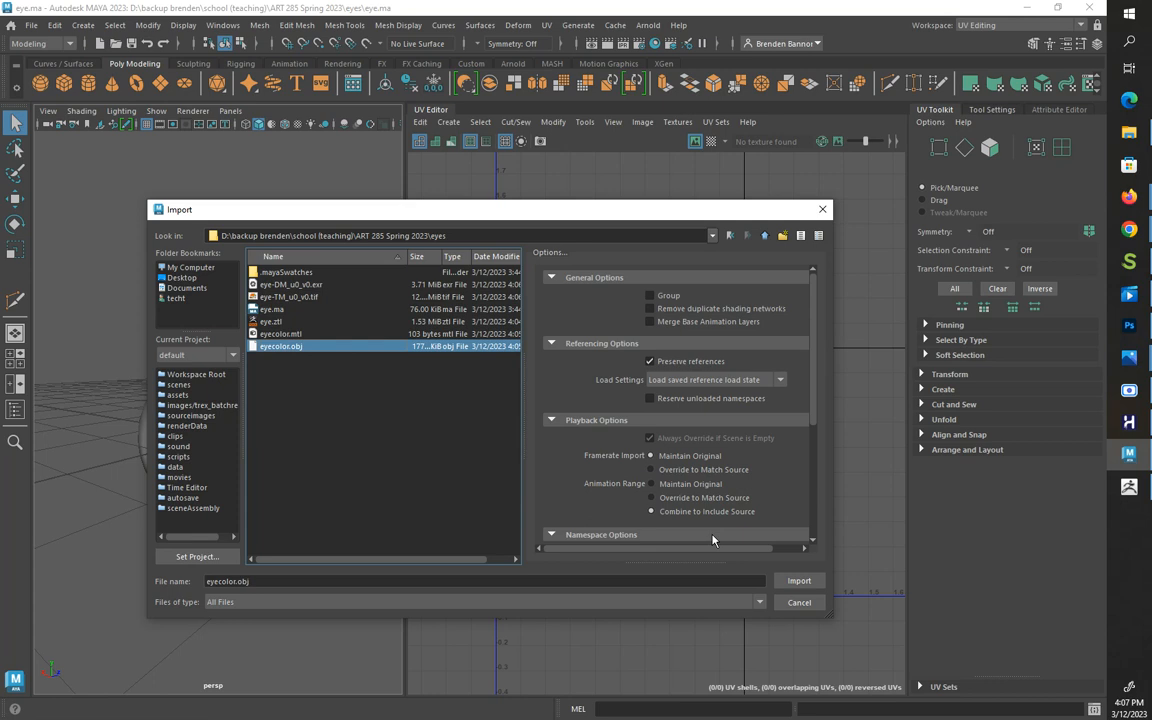
left_click(799, 581)
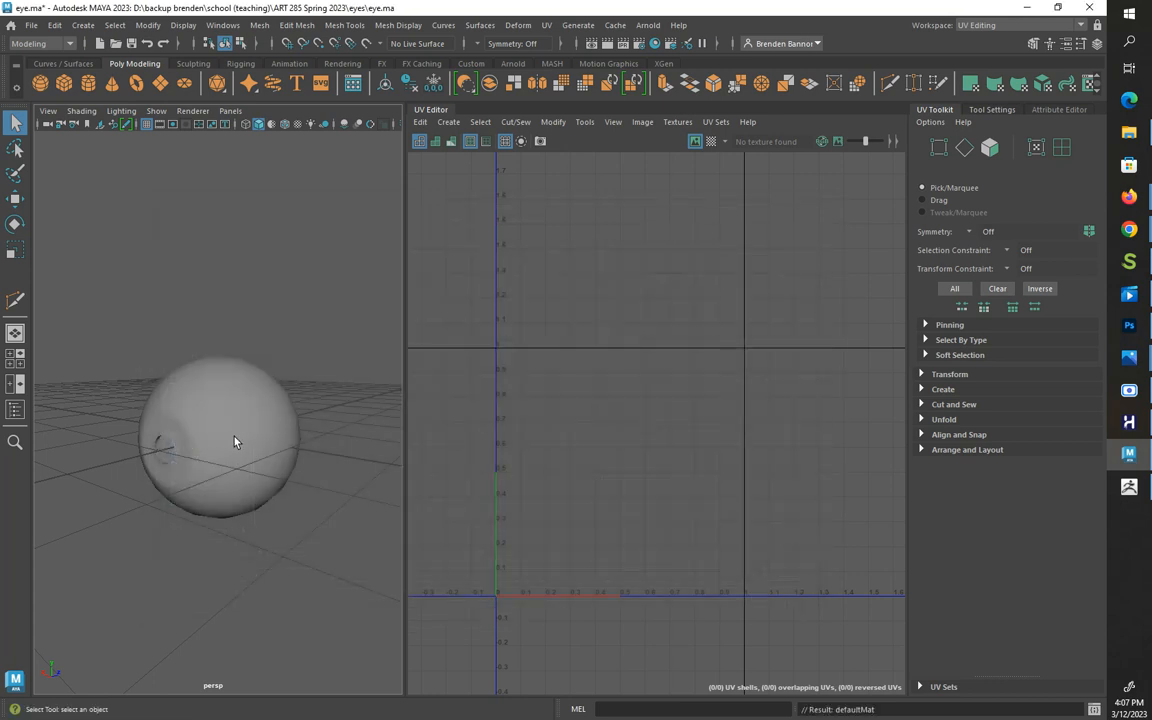
Step: Move the original low-poly pSphere1 off the imported eye, delete it, then select the imported eye and save the scene
left_click(215, 391)
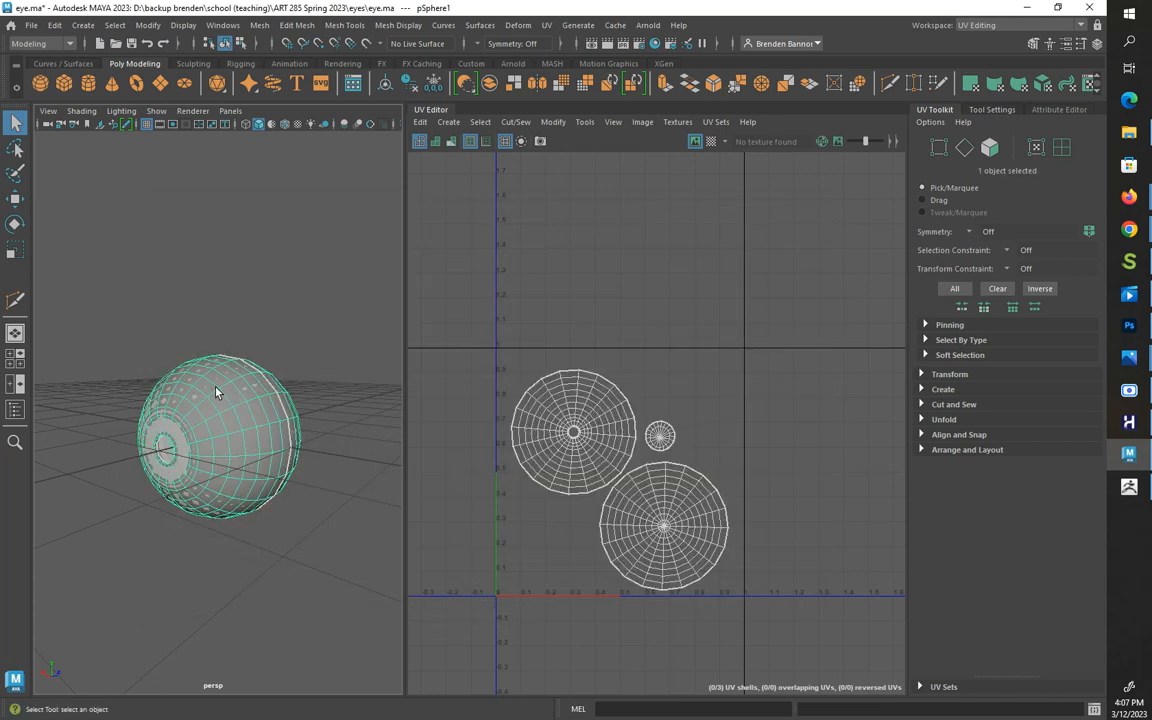
key("w")
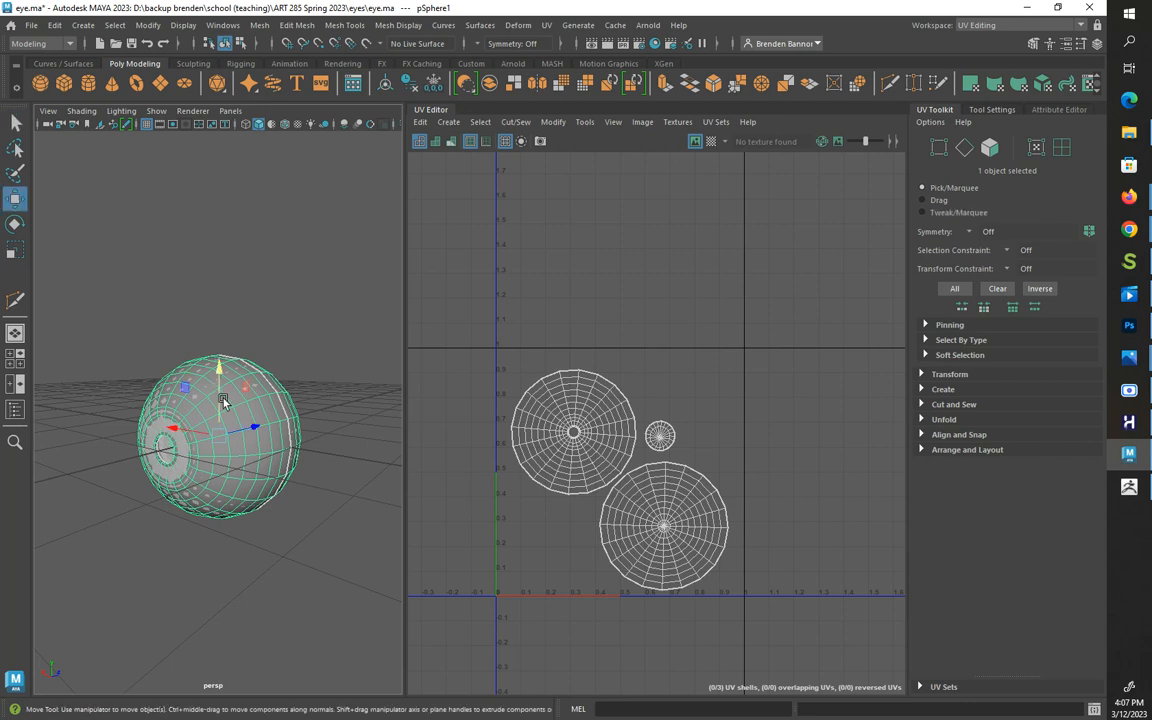
left_click_drag(172, 428, 95, 391)
left_click(230, 362)
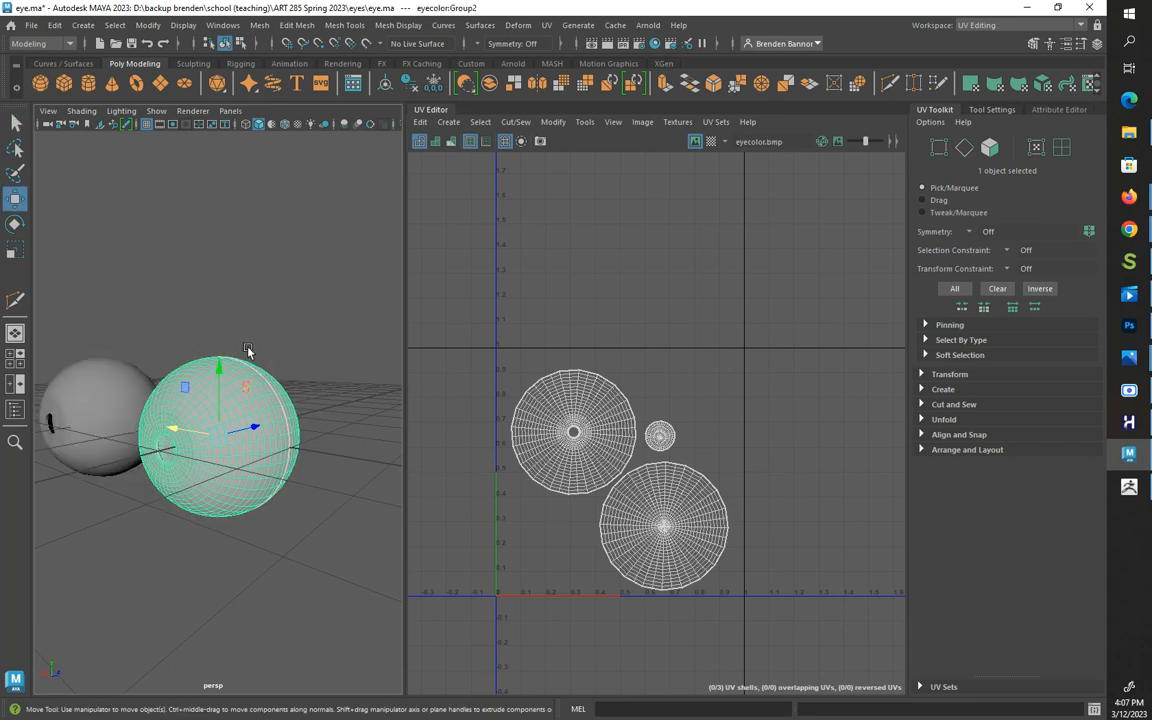
left_click(100, 395)
key("Delete")
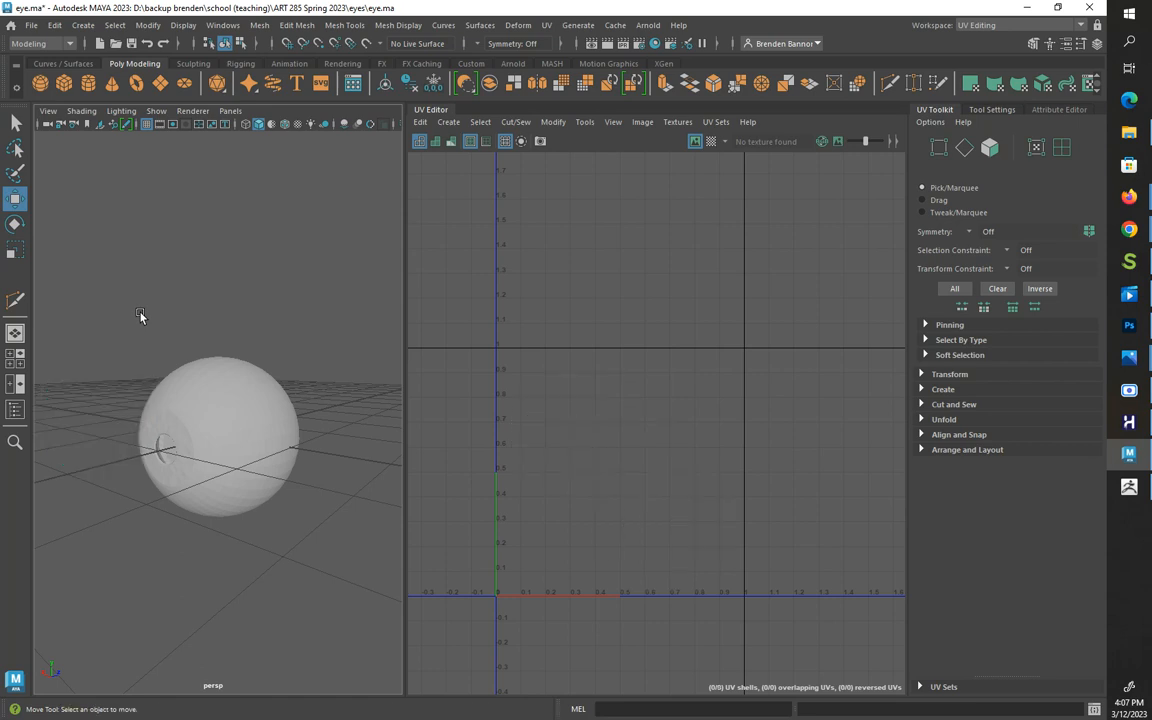
left_click(202, 388)
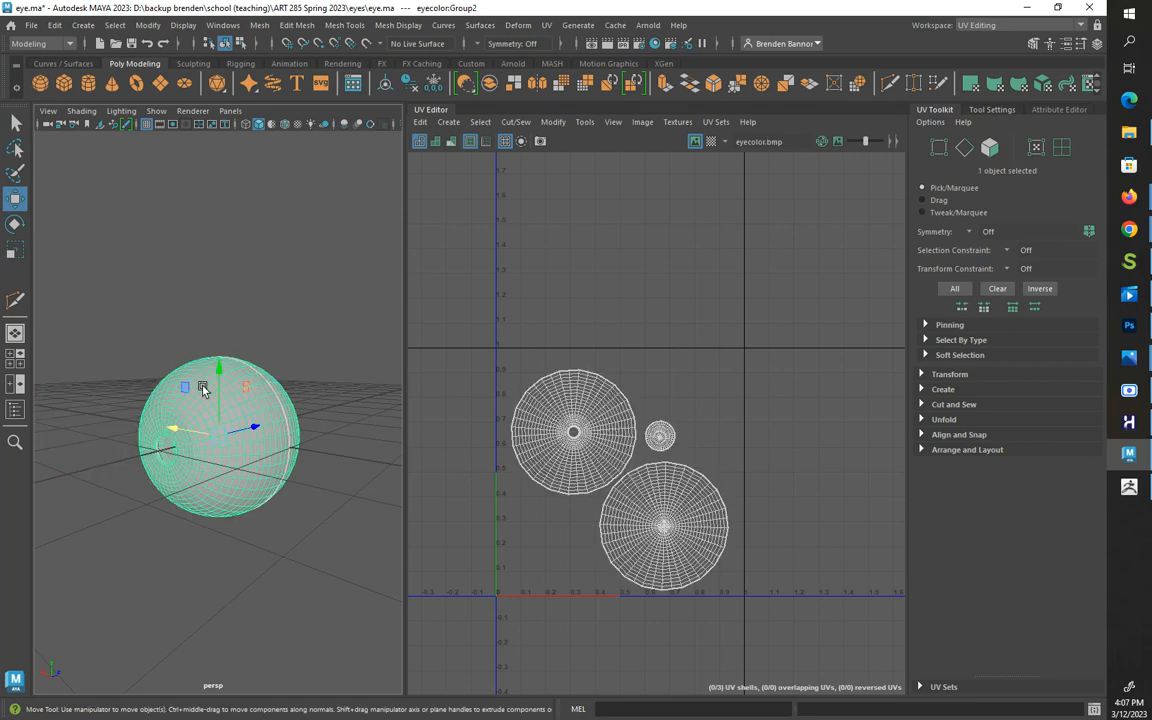
key("ctrl+s")
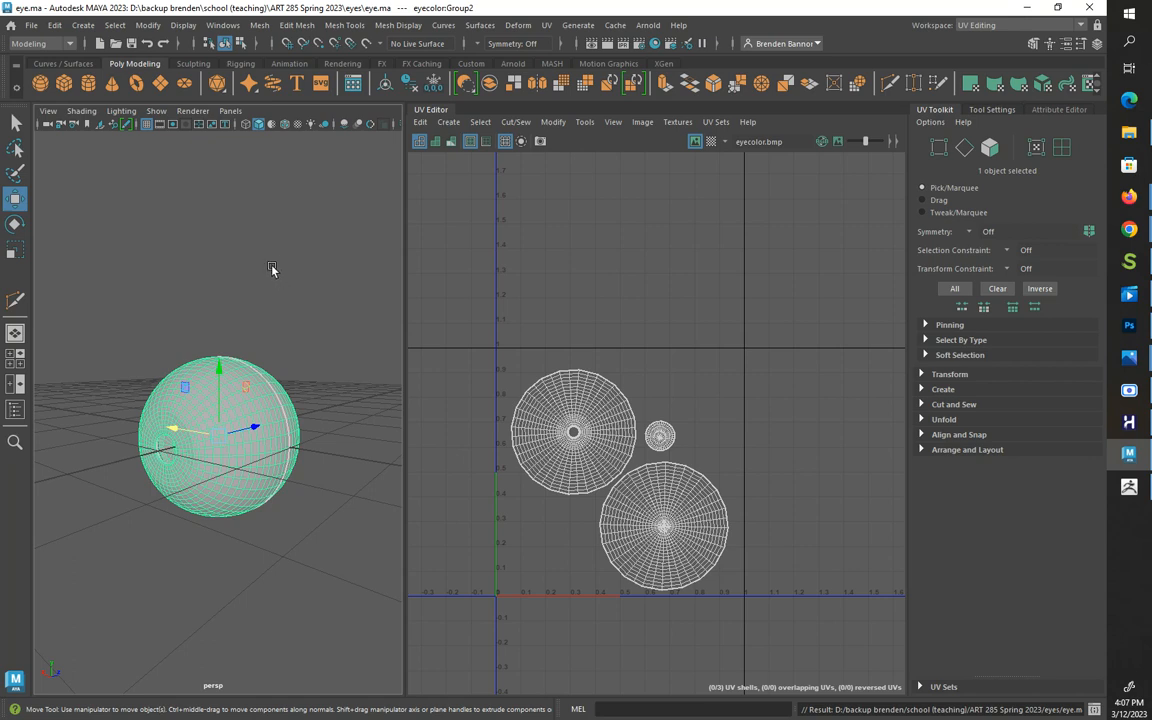
Step: Open the Hypershade, widen its node creation area and create an aiStandardSurface material
left_click(654, 45)
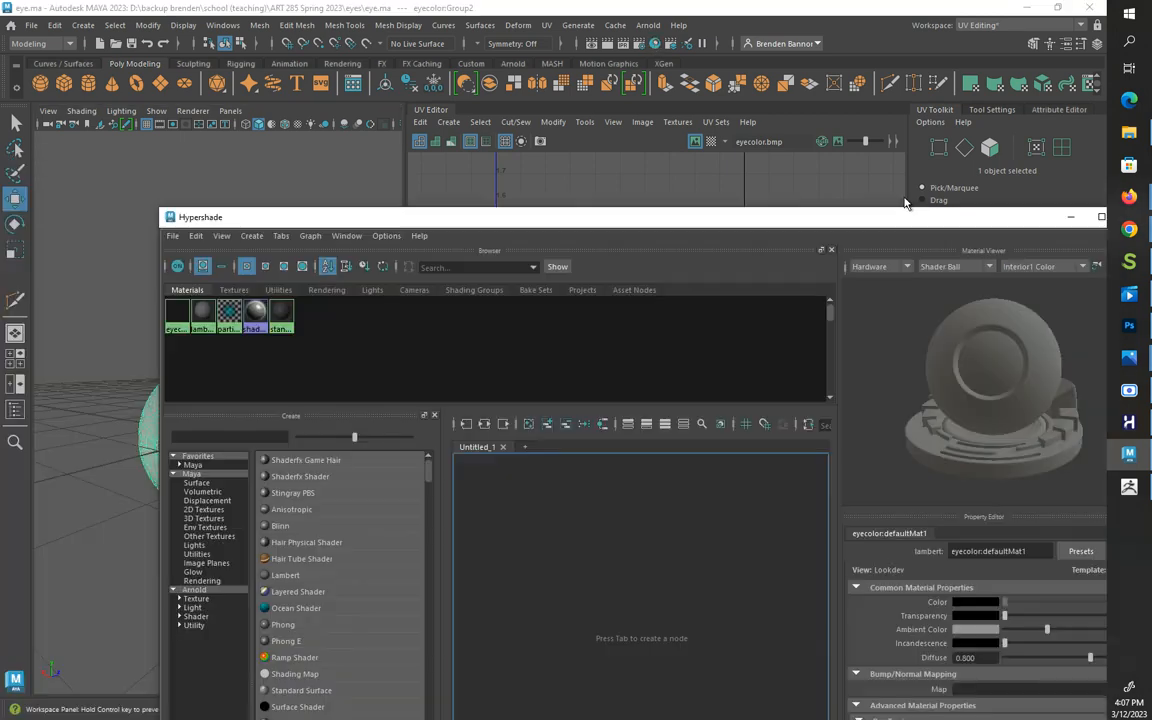
left_click_drag(766, 213, 679, 186)
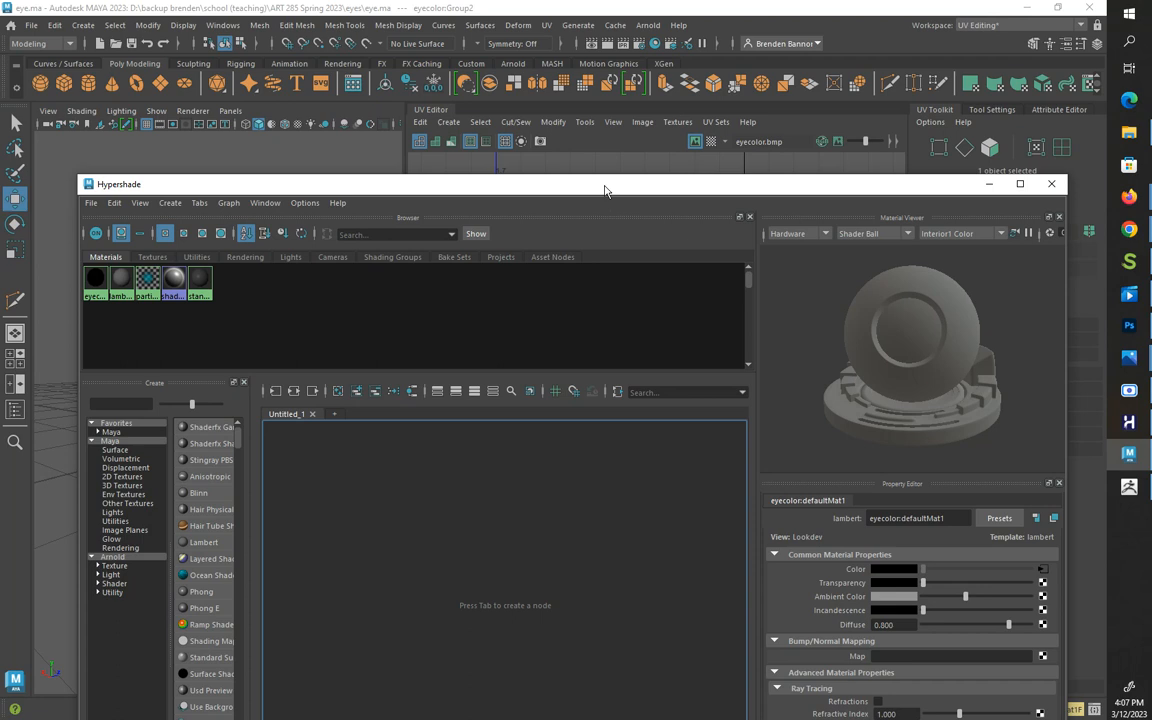
left_click_drag(604, 190, 601, 147)
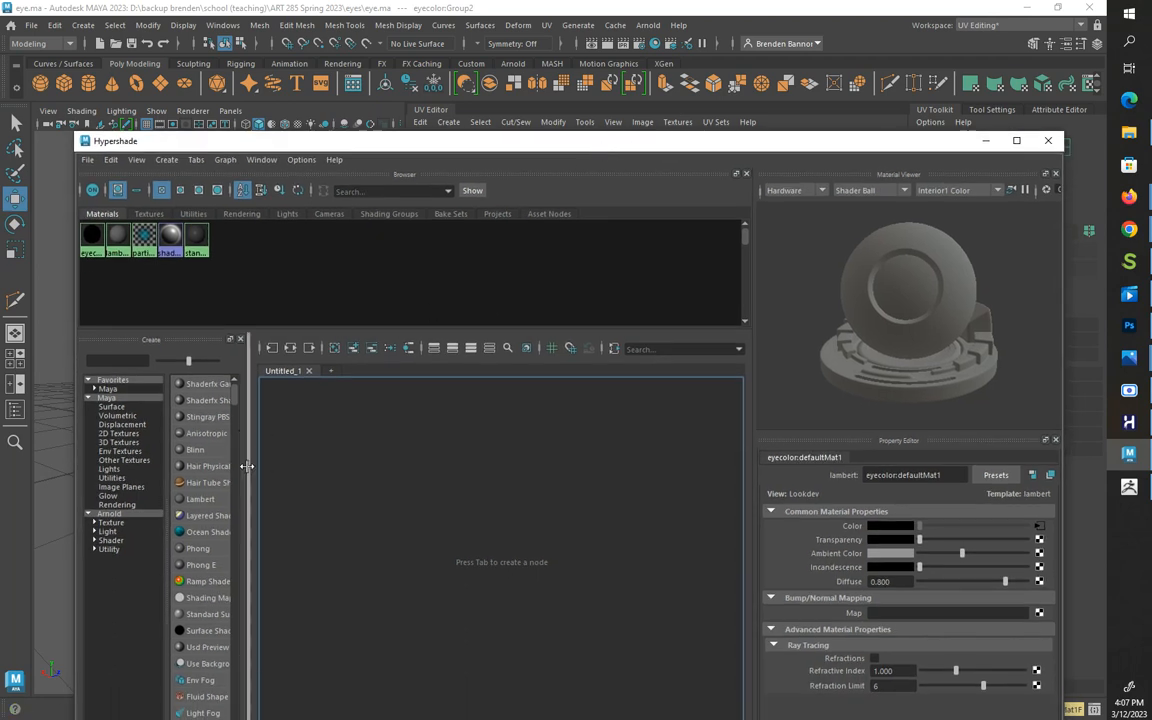
left_click_drag(246, 466, 352, 466)
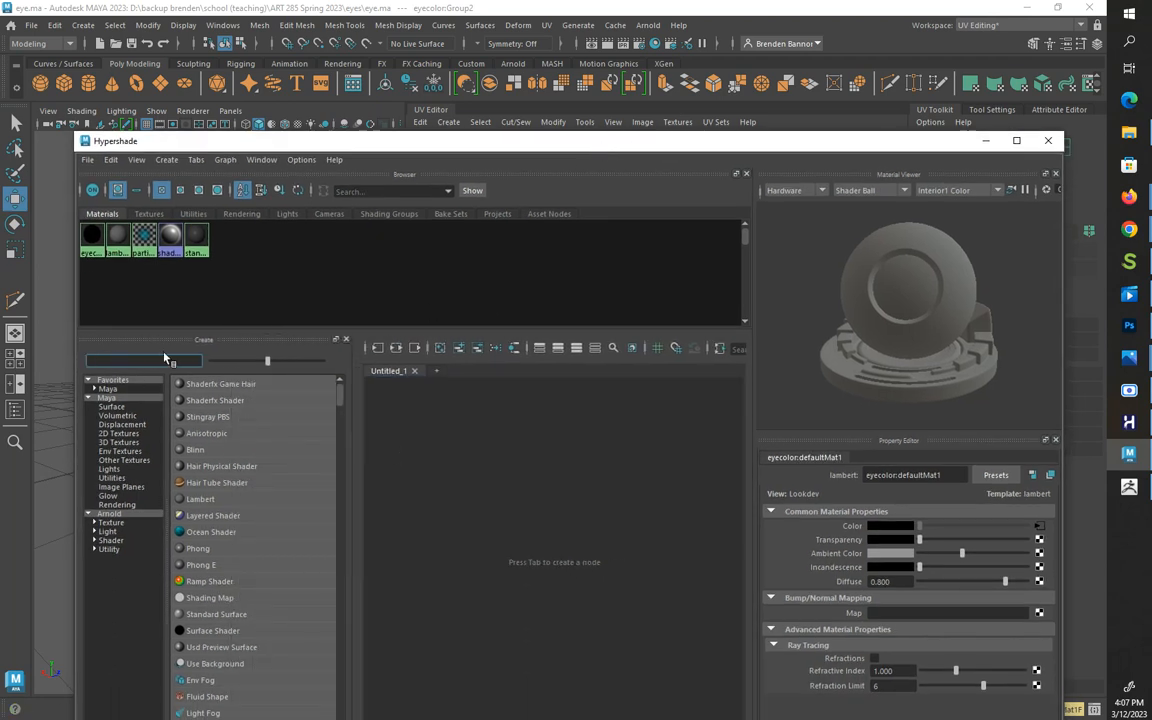
type("aistand")
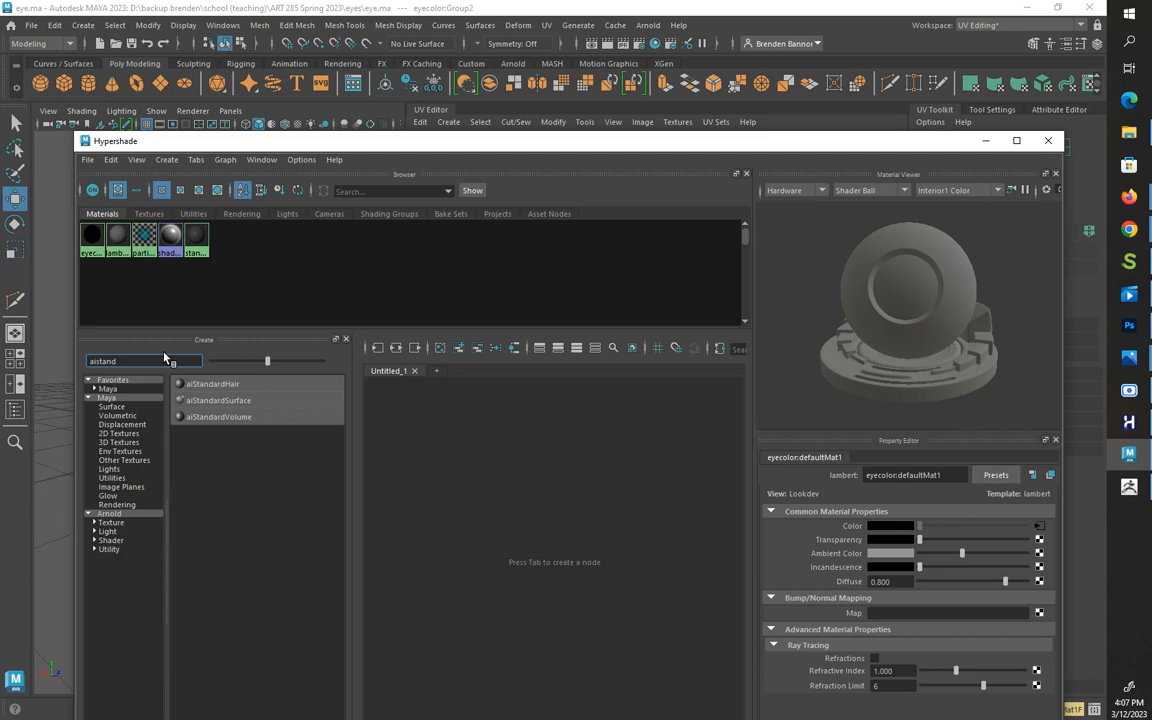
left_click(225, 400)
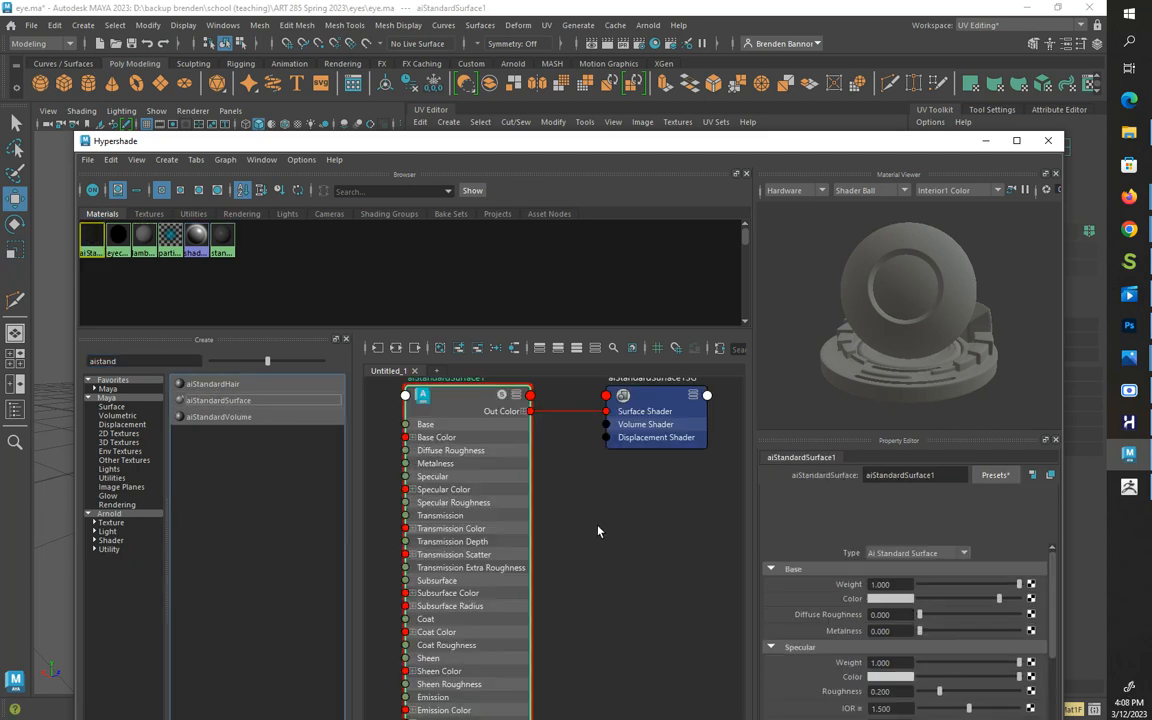
scroll(598, 531, "down", 2)
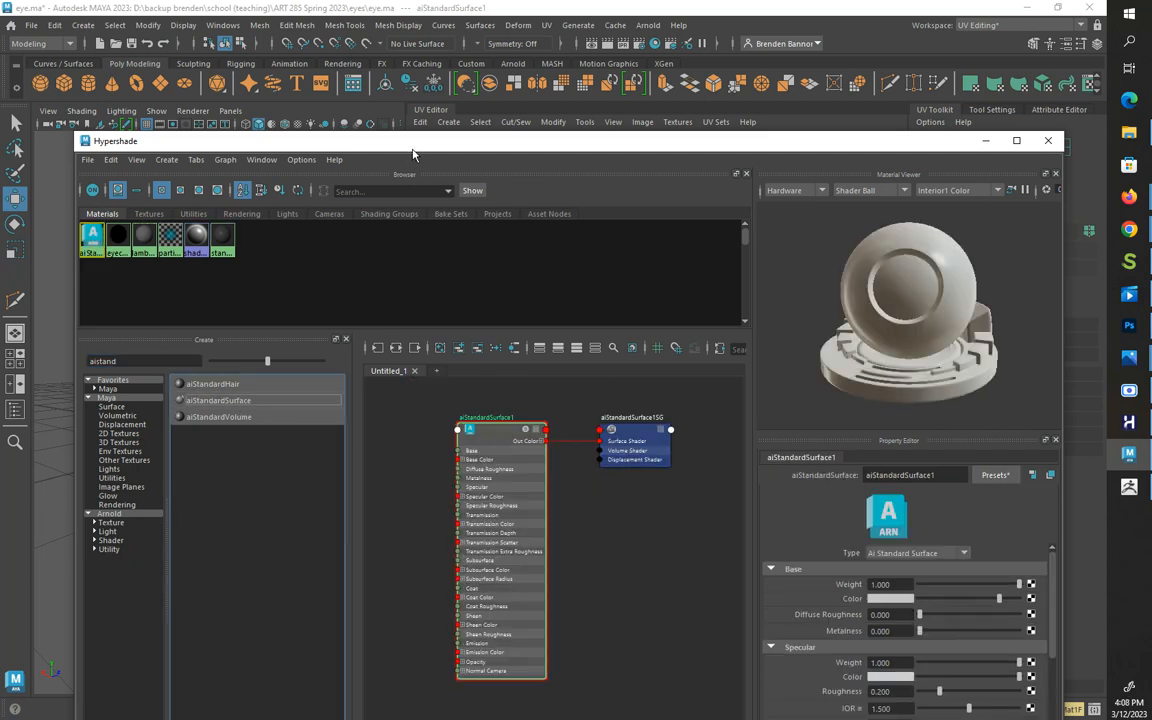
Step: Connect a new File texture to the displacement material of the aiStandardSurface1SG shading group
left_click_drag(413, 153, 680, 96)
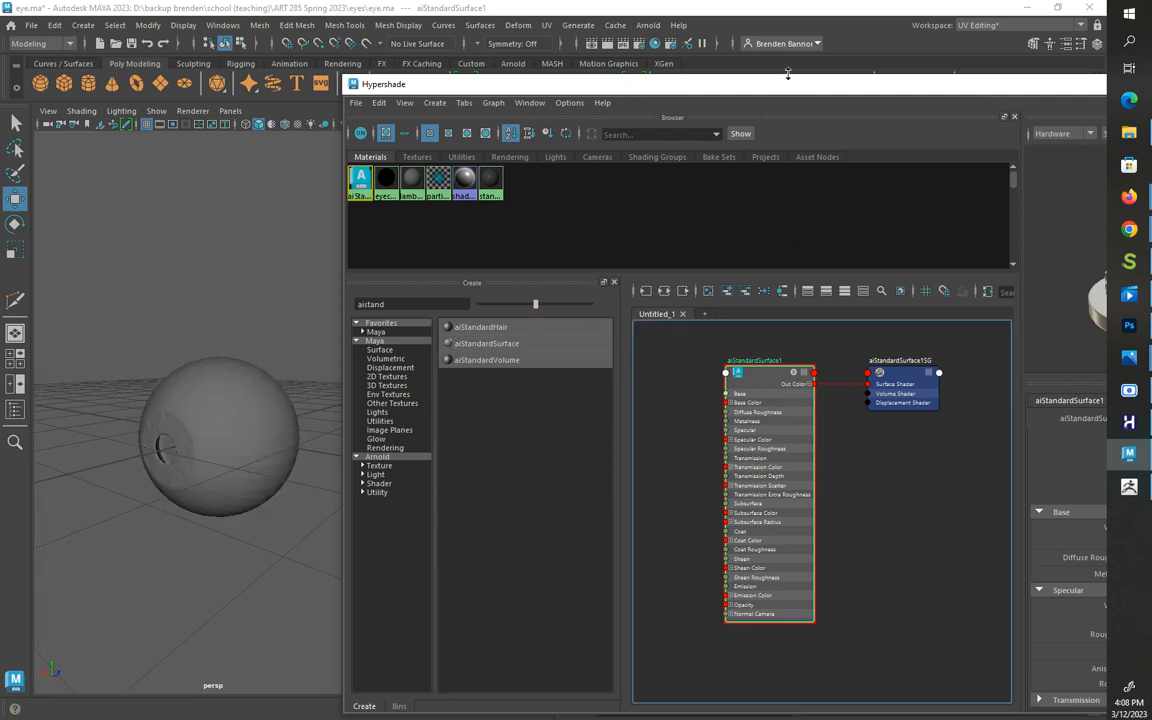
mouse_move(710, 84)
left_mouse_down()
mouse_move(713, 97)
mouse_move(408, 100)
left_mouse_up()
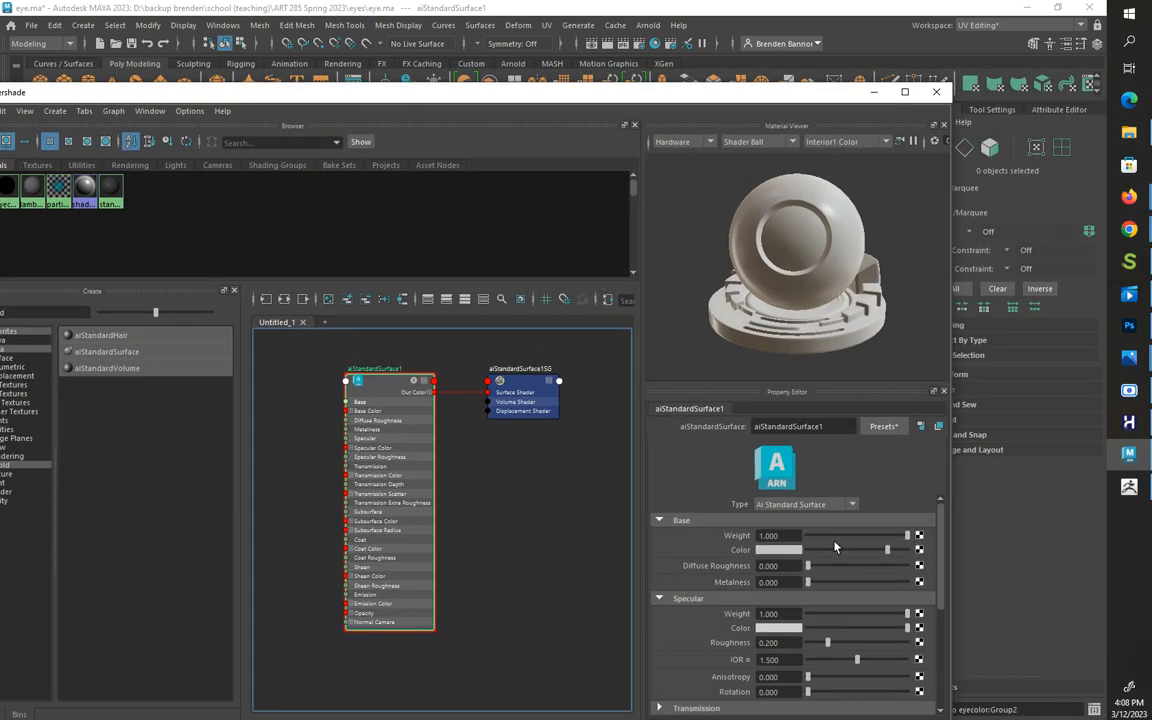
left_click(920, 550)
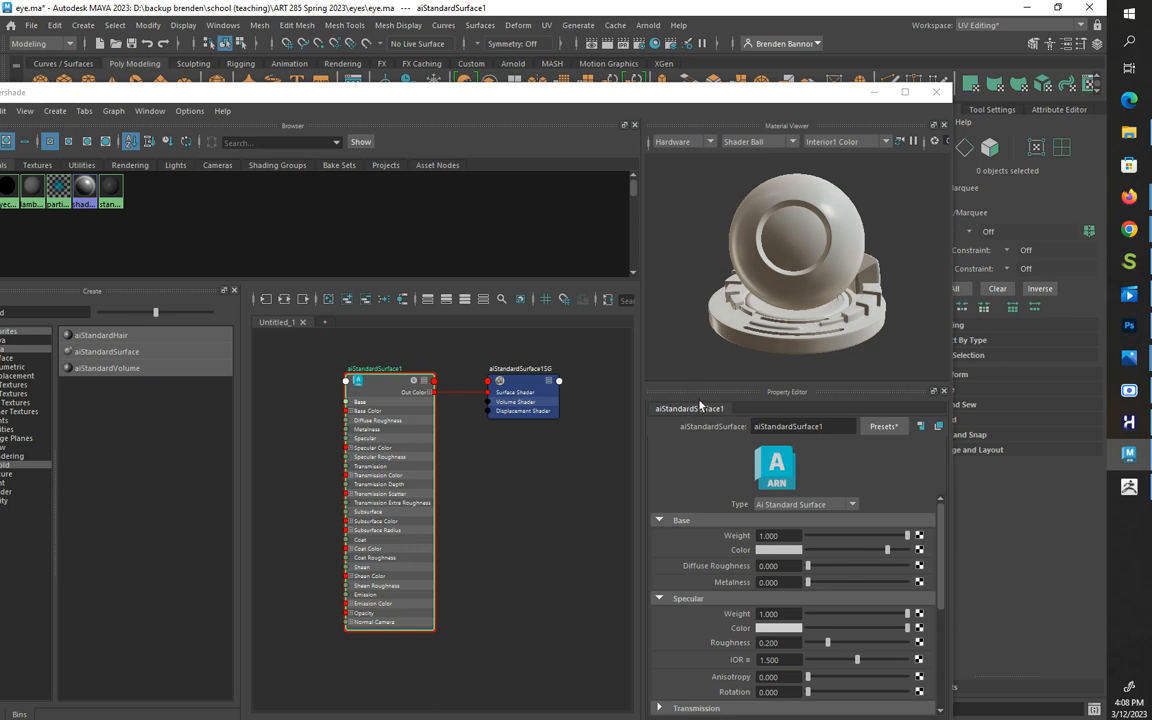
left_click(450, 442)
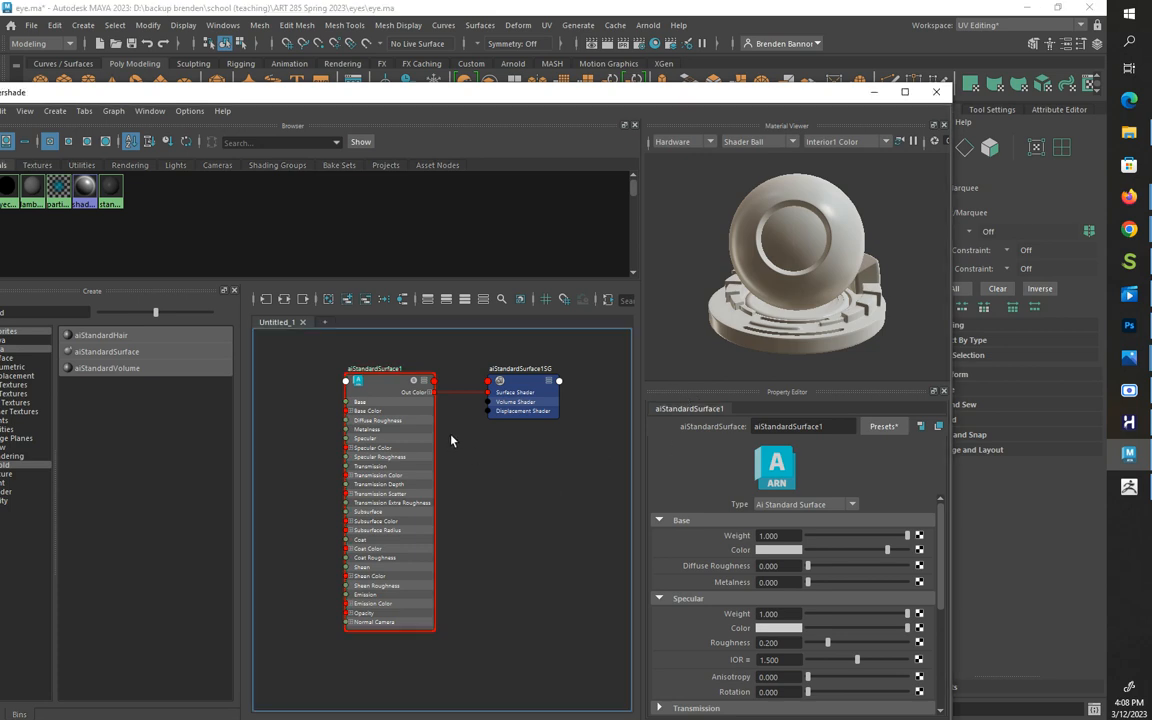
left_click(523, 388)
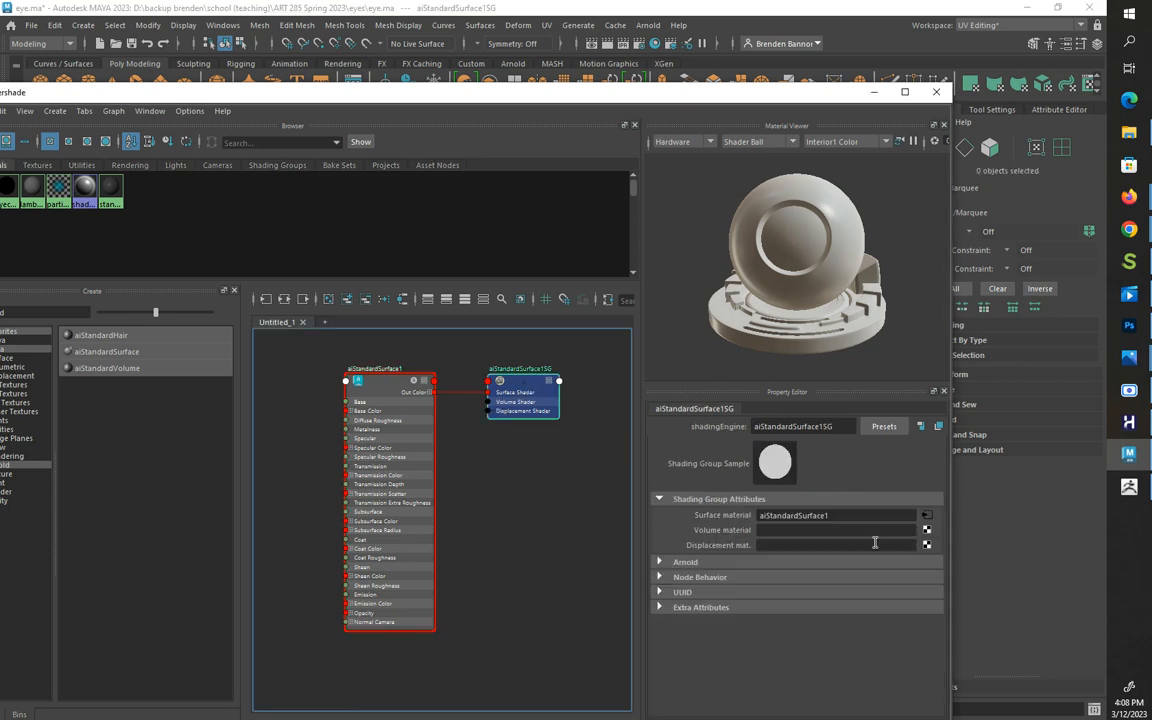
left_click(929, 547)
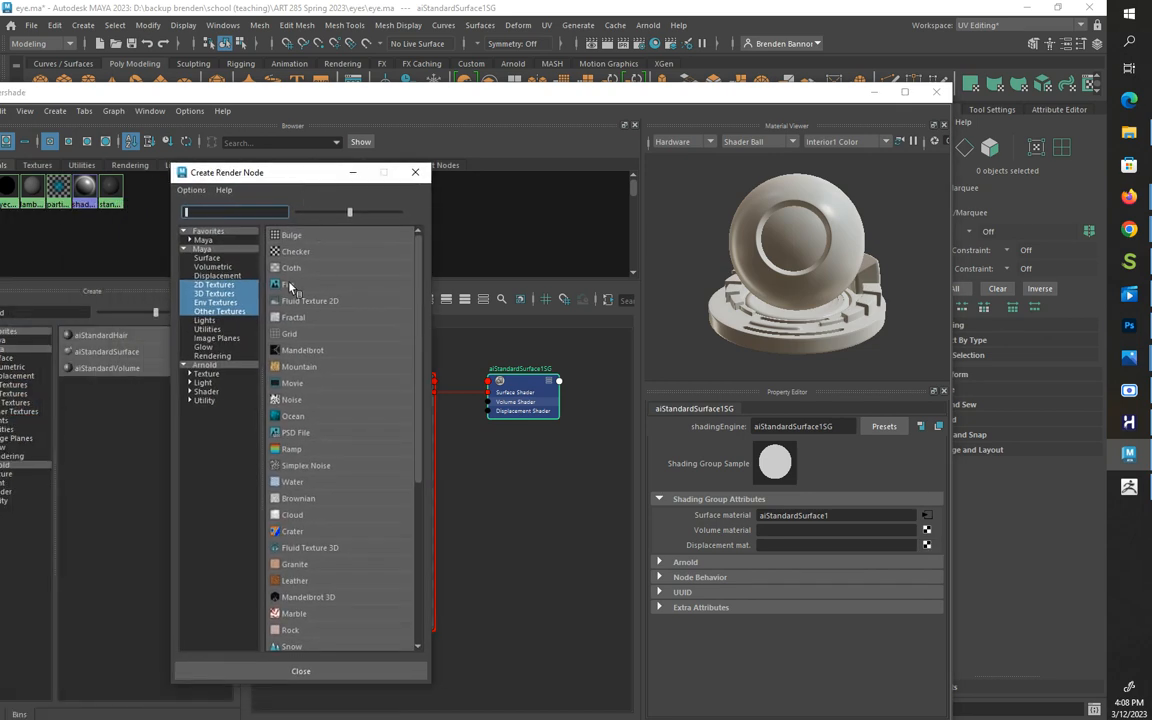
left_click(290, 284)
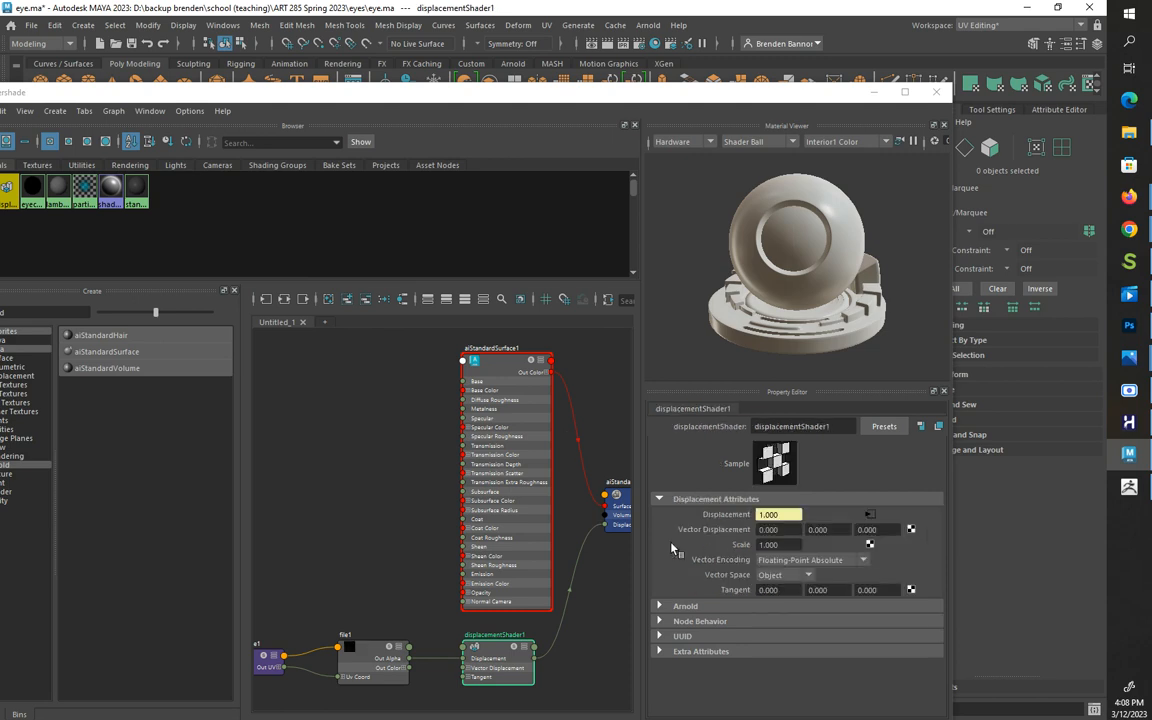
Step: Open the displacement file node's image chooser and browse to the school (teaching) folder inside the backup folder on drive D:
left_click(870, 515)
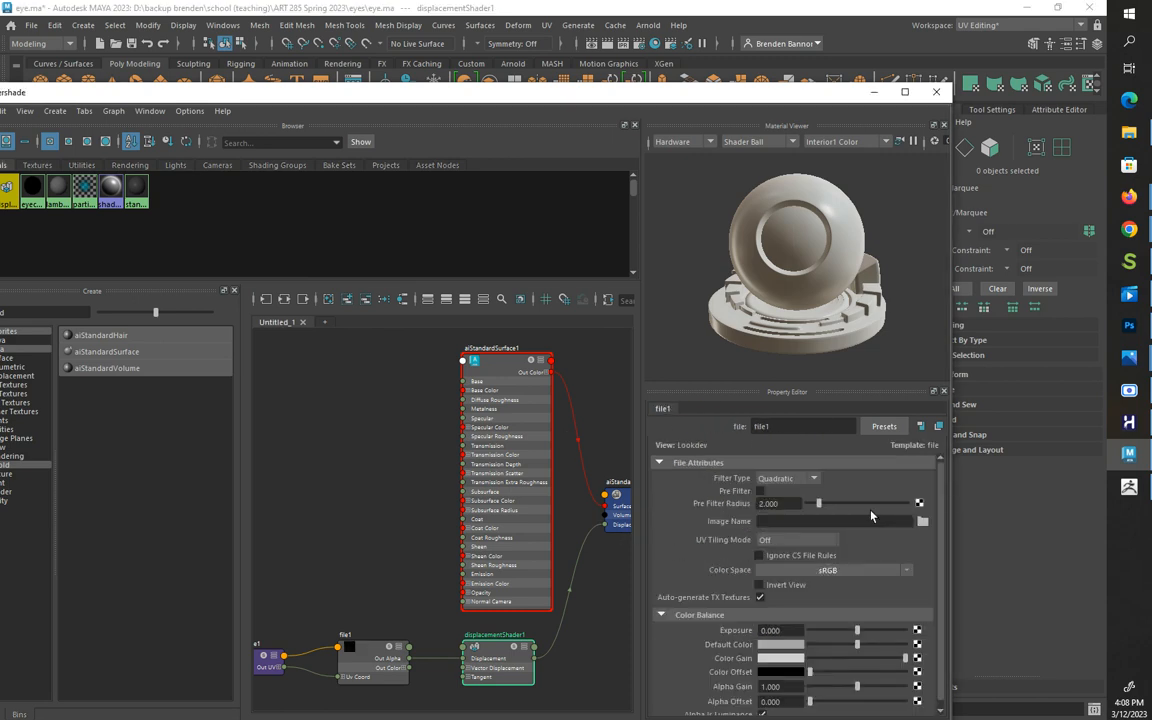
left_click(922, 522)
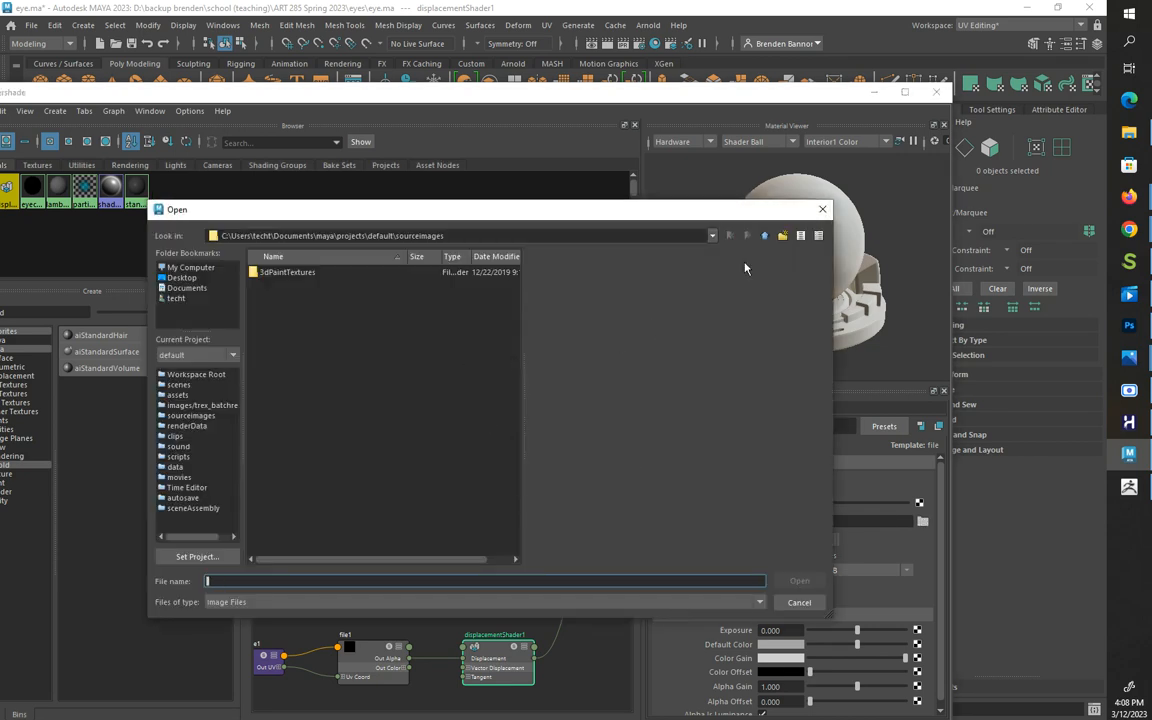
left_click(782, 235)
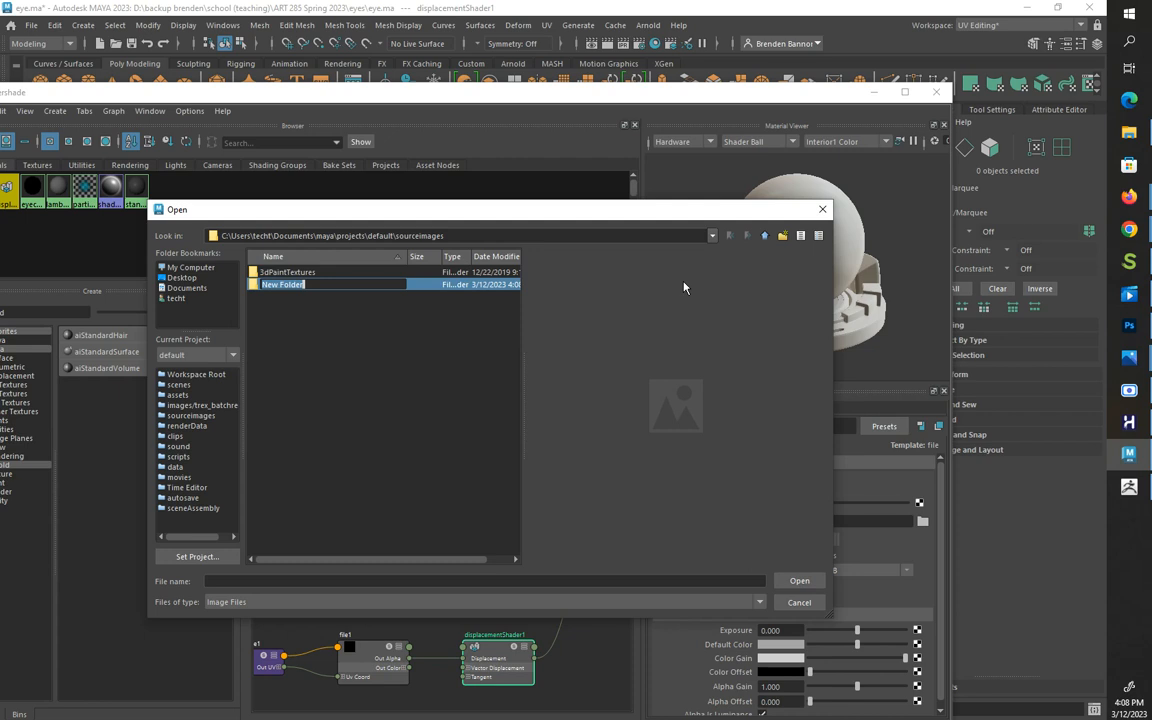
left_click(180, 267)
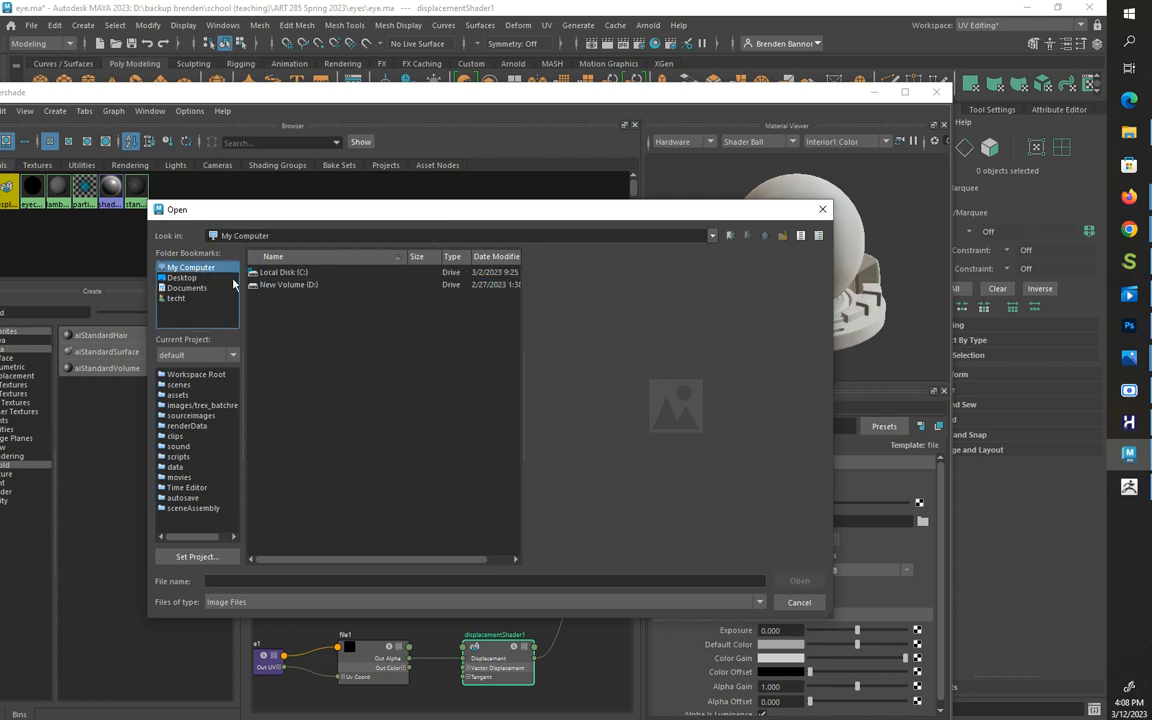
double_click(300, 286)
double_click(291, 272)
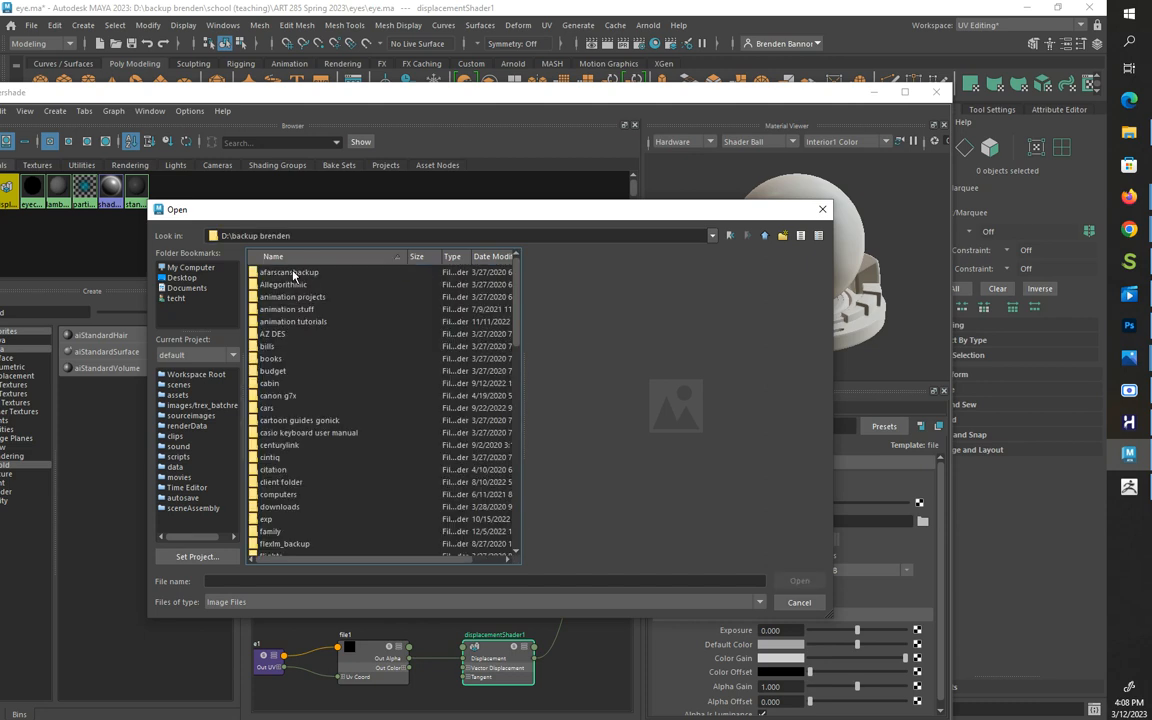
scroll(287, 474, "down", 15)
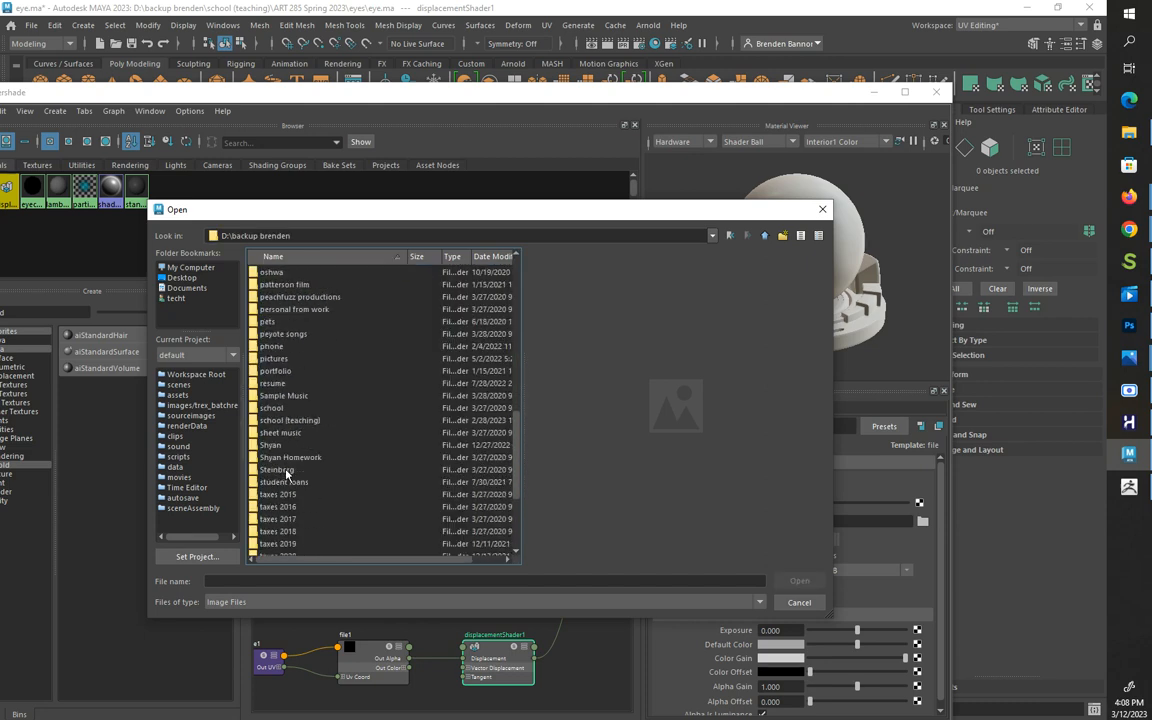
double_click(311, 421)
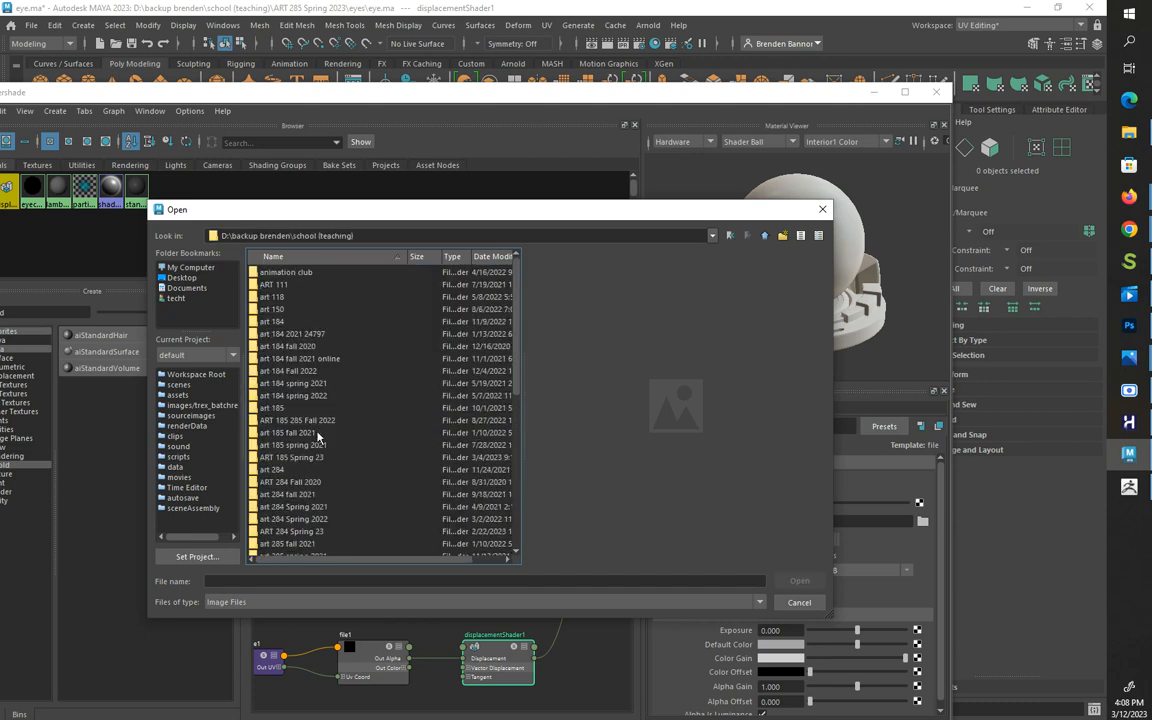
Step: Load eye-DM_u0_v0.exr from the eyes folder inside ART 285 Spring 2023 as the displacement image
scroll(318, 437, "down", 3)
double_click(308, 458)
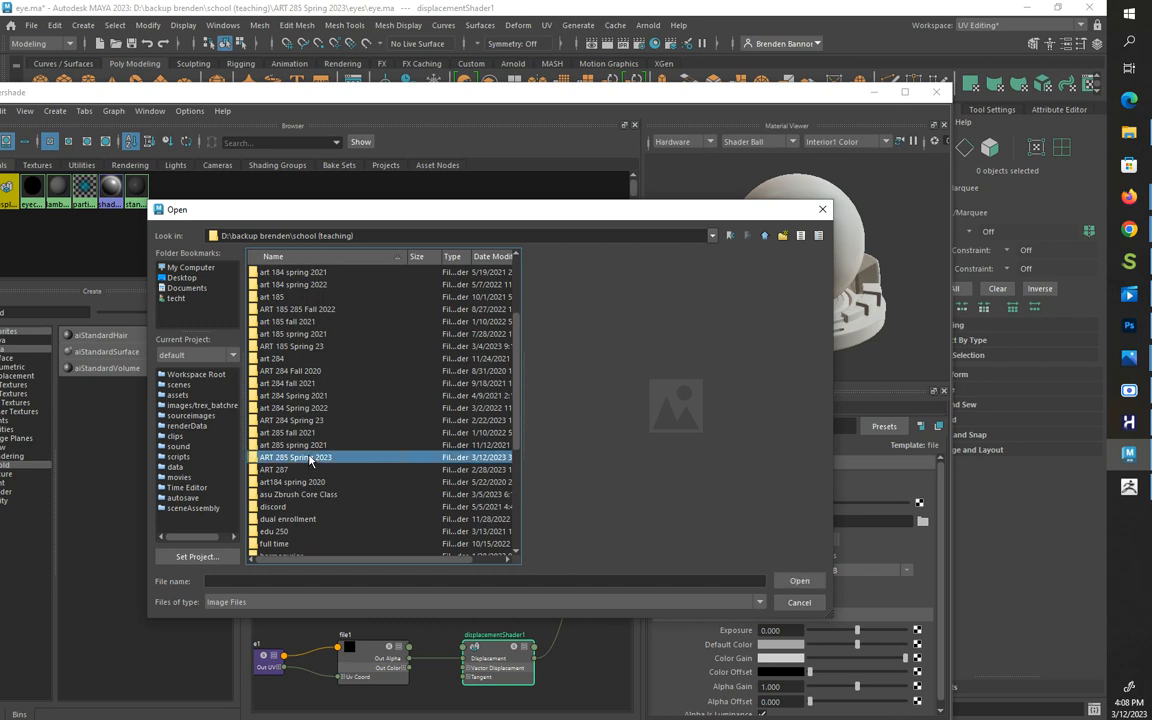
double_click(277, 274)
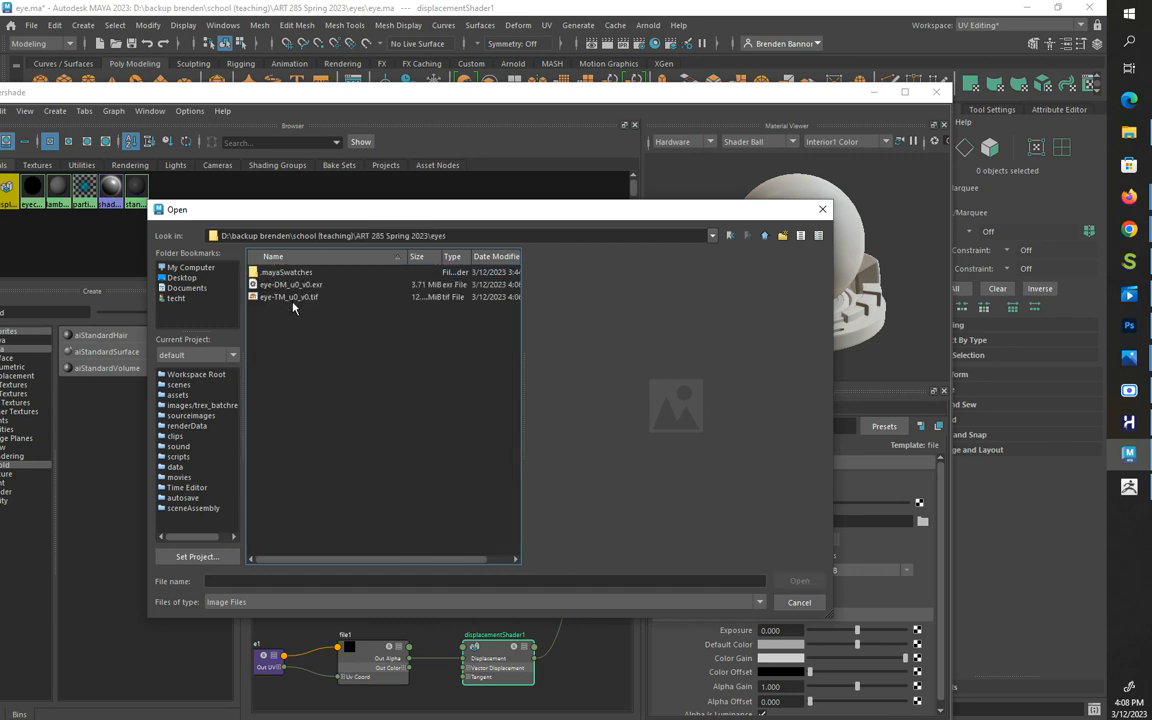
left_click(290, 285)
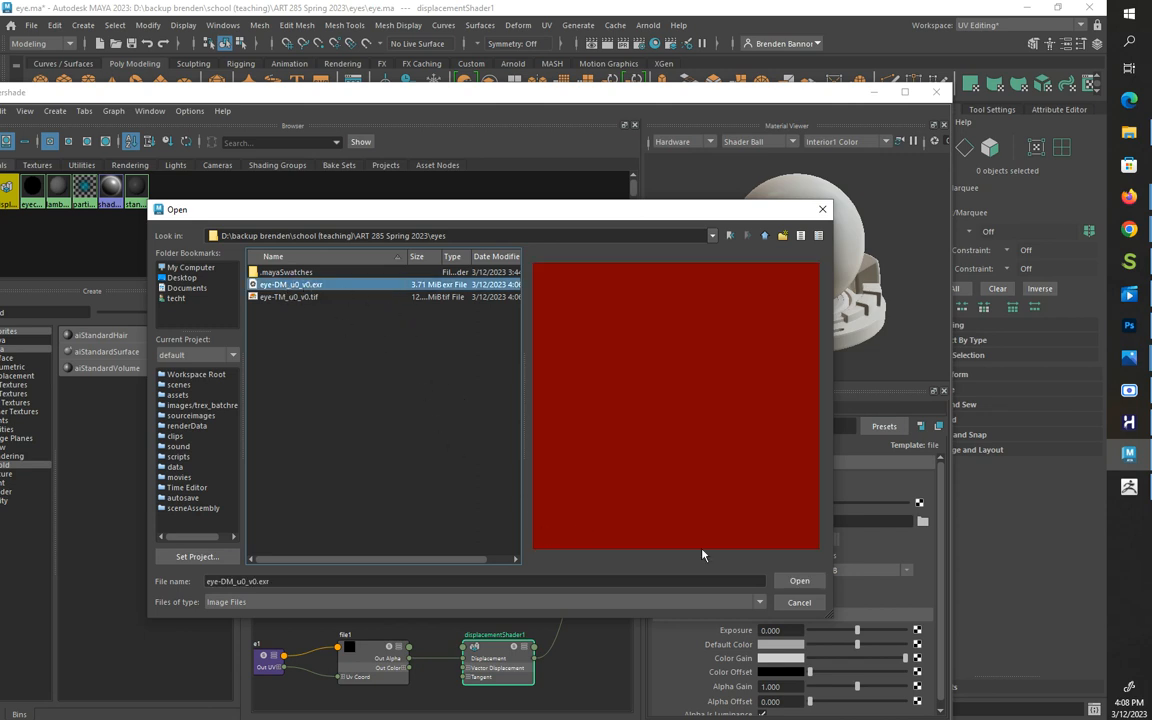
left_click(800, 581)
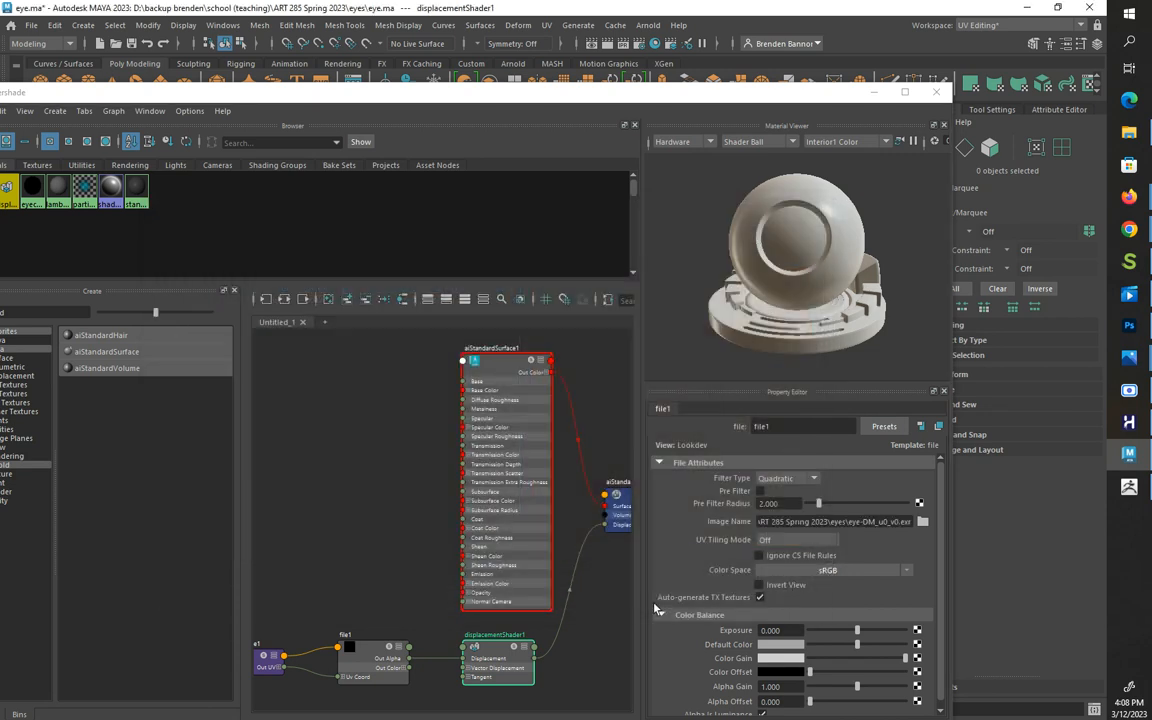
Step: Expand the Arnold attributes of displacementShader1 and set its Scalar Zero Value to 0.5
left_click(500, 647)
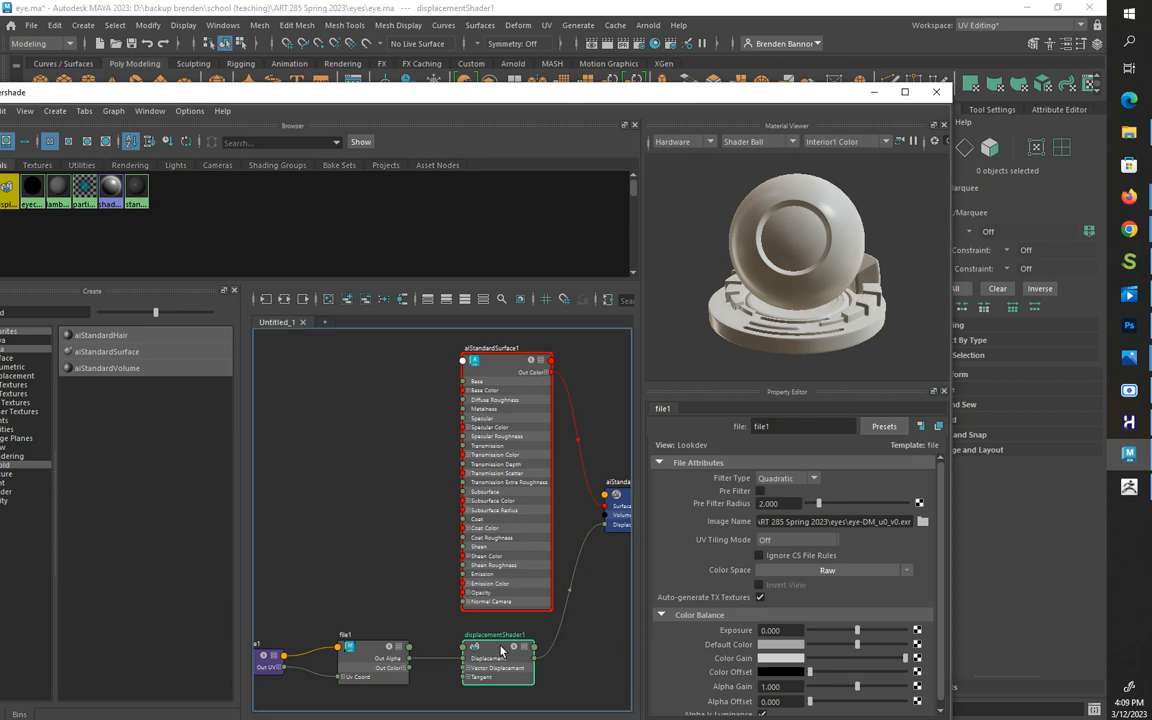
left_click(360, 653)
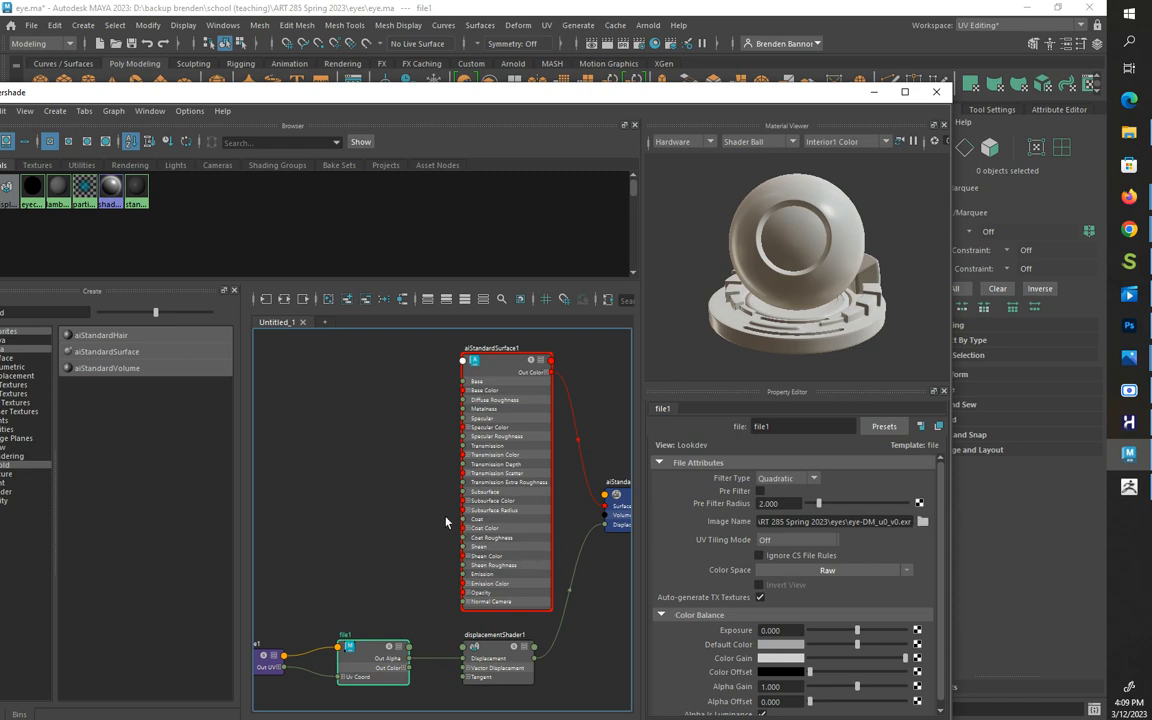
left_click_drag(340, 95, 429, 79)
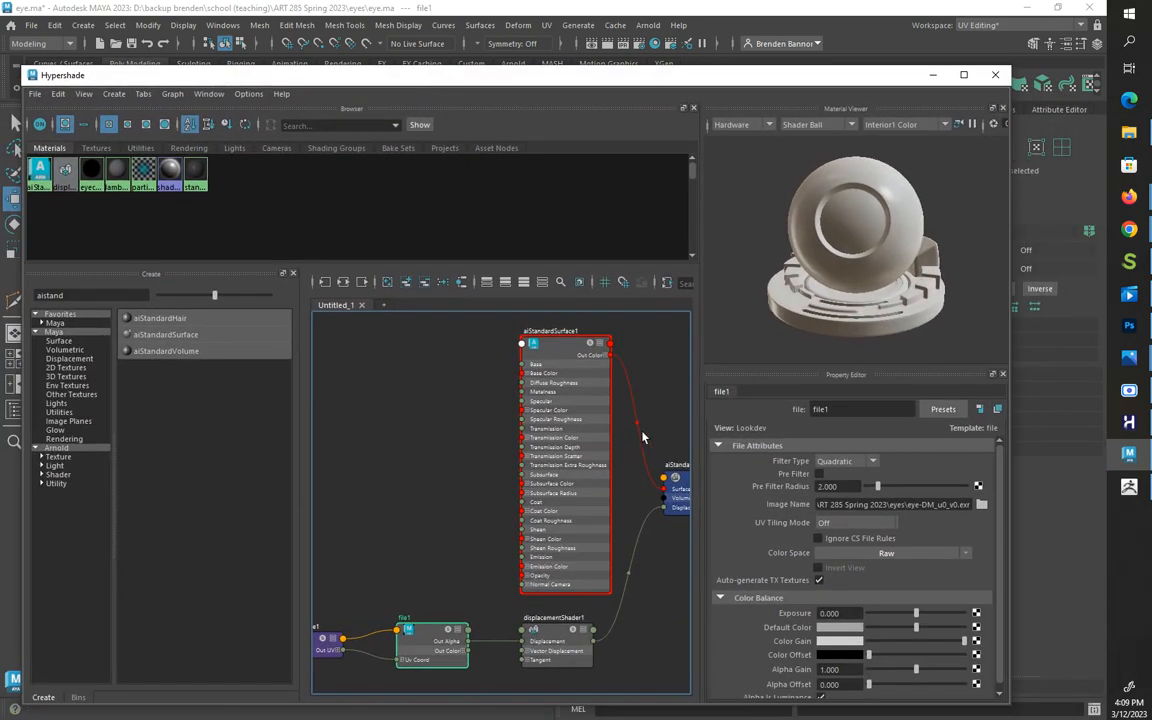
left_click(548, 630)
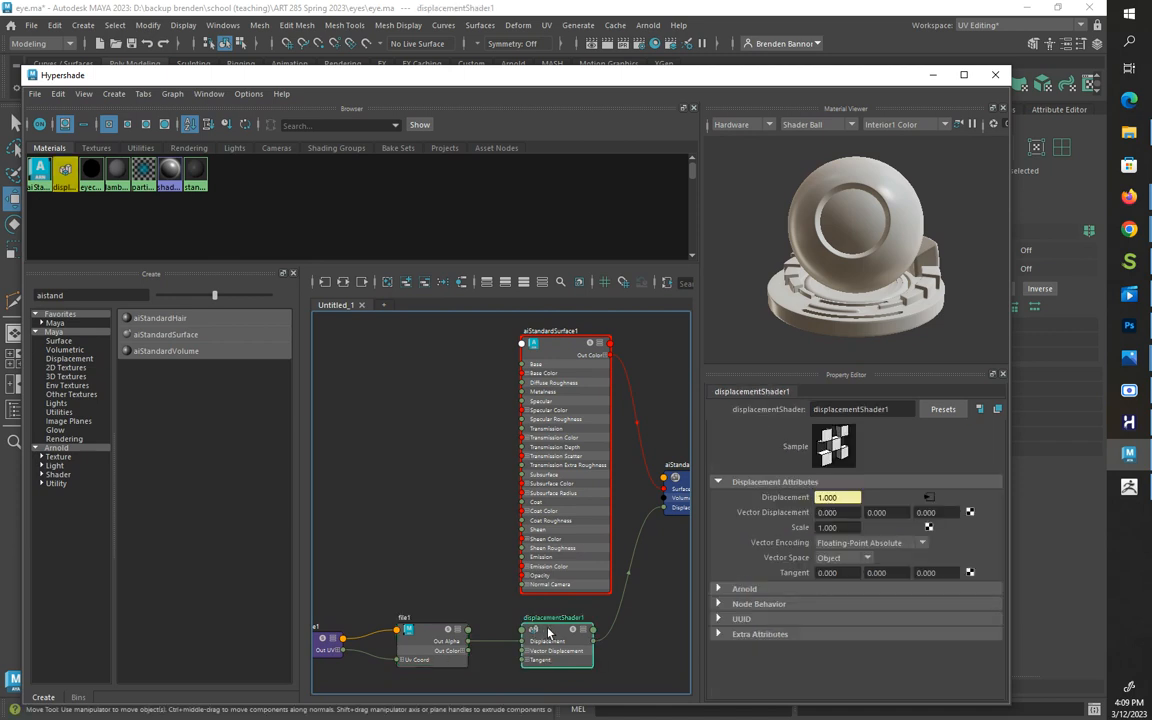
left_click(718, 589)
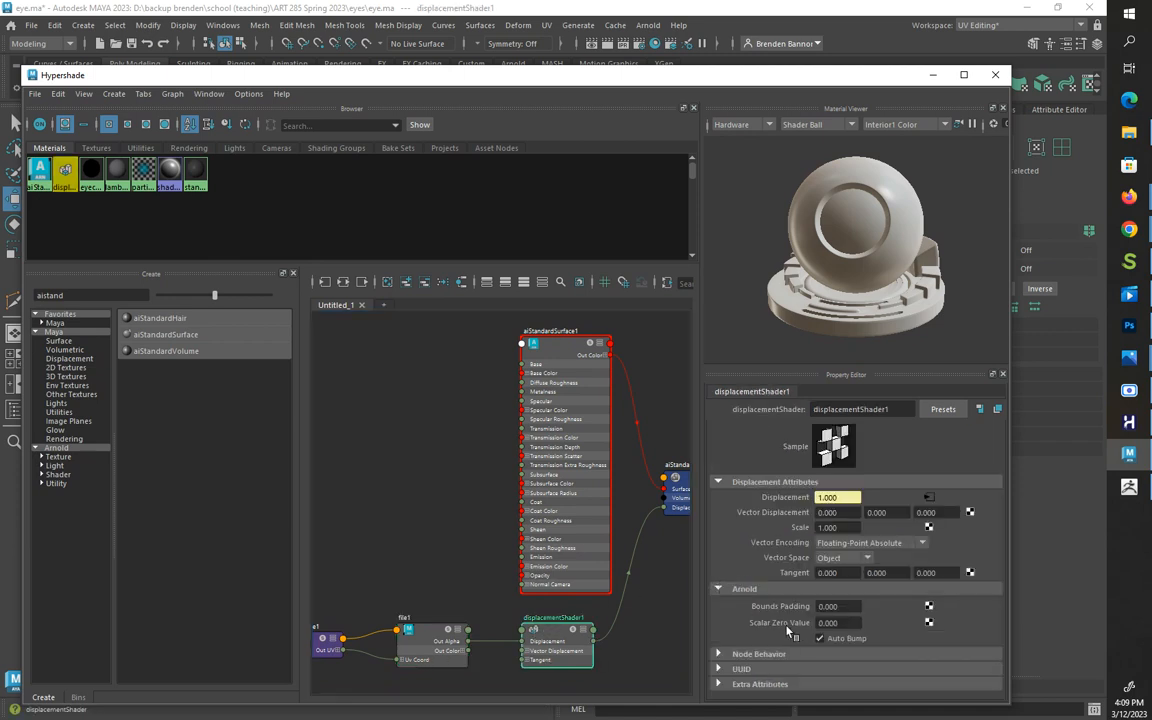
left_click(828, 622)
type("1")
key("Return")
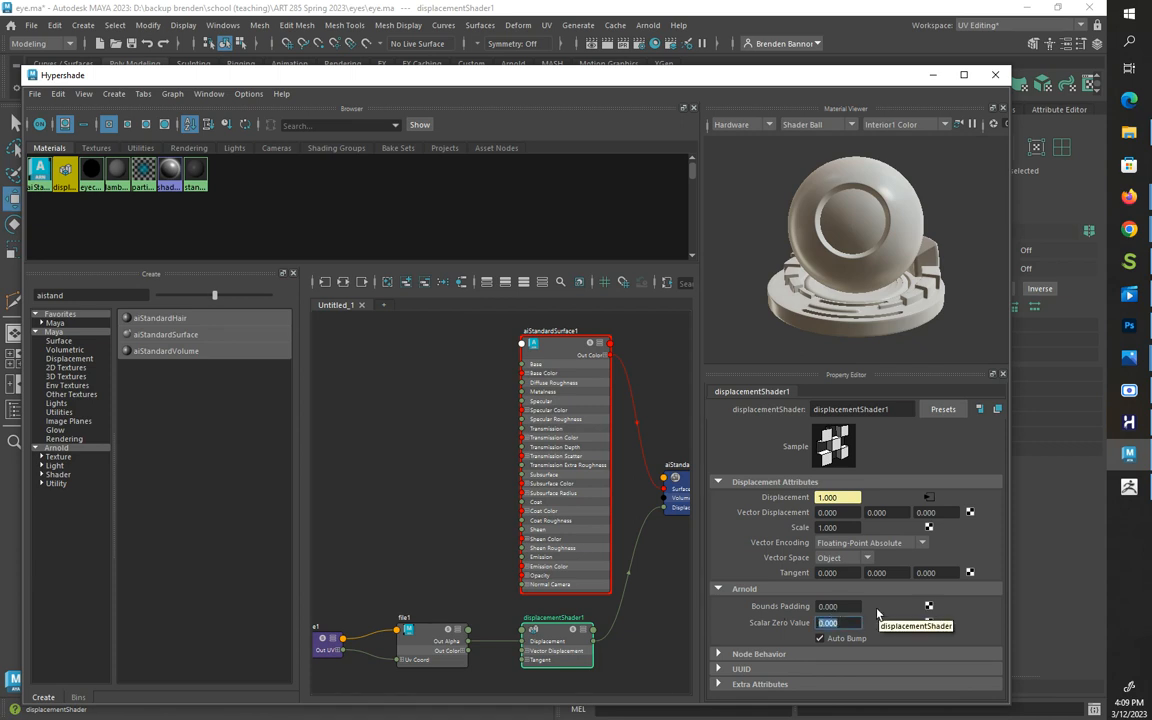
type(".5")
key("Return")
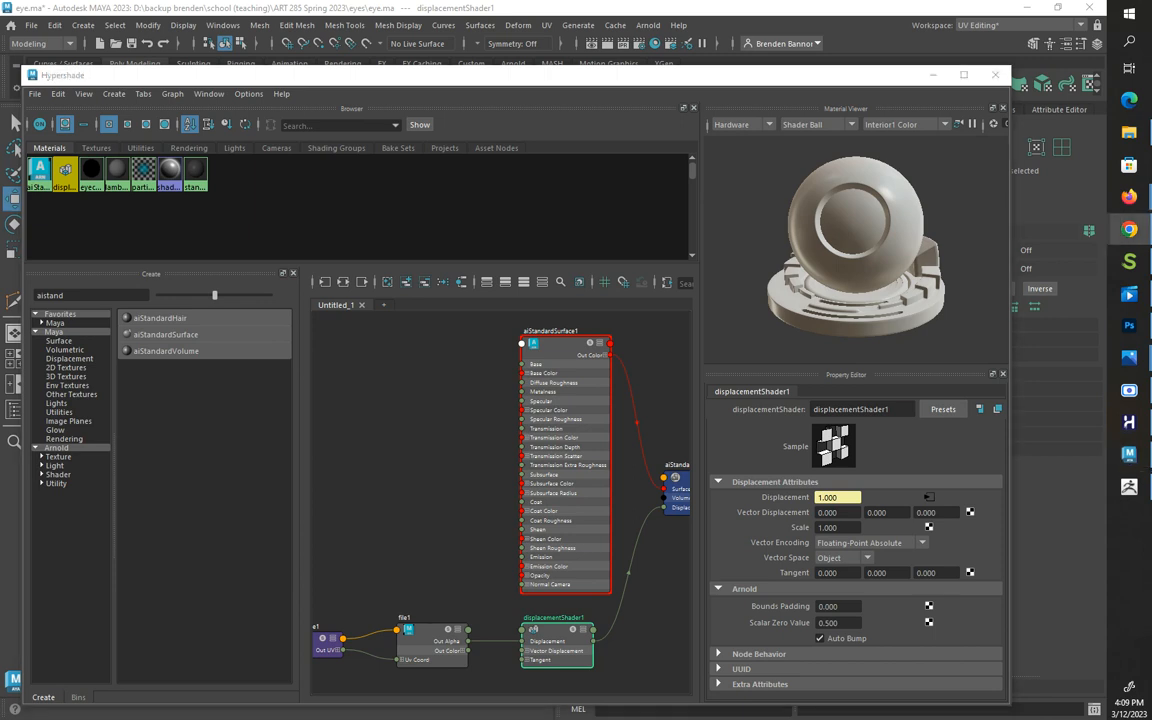
Step: Switch to Chrome and review the Maya displacement settings in the Eyes and Teeth assignment instructions
left_click_drag(0, 76, 134, 87)
scroll(383, 379, "down", 1)
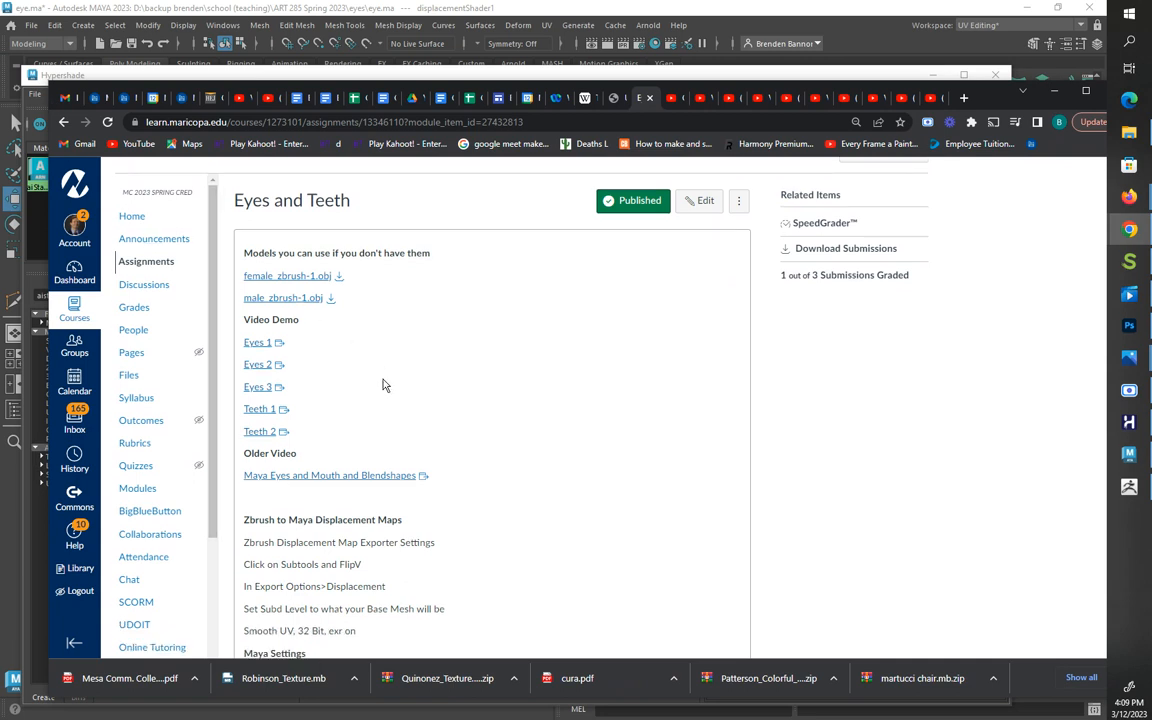
scroll(382, 385, "down", 3)
scroll(382, 385, "up", 2)
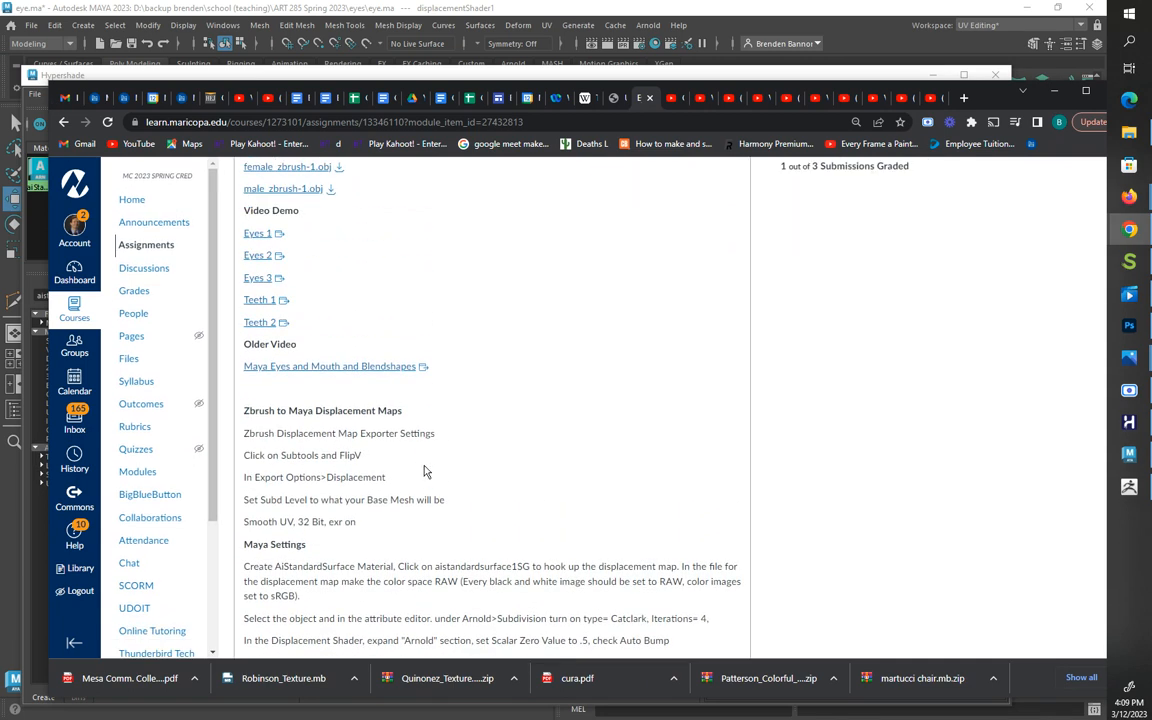
scroll(424, 470, "down", 3)
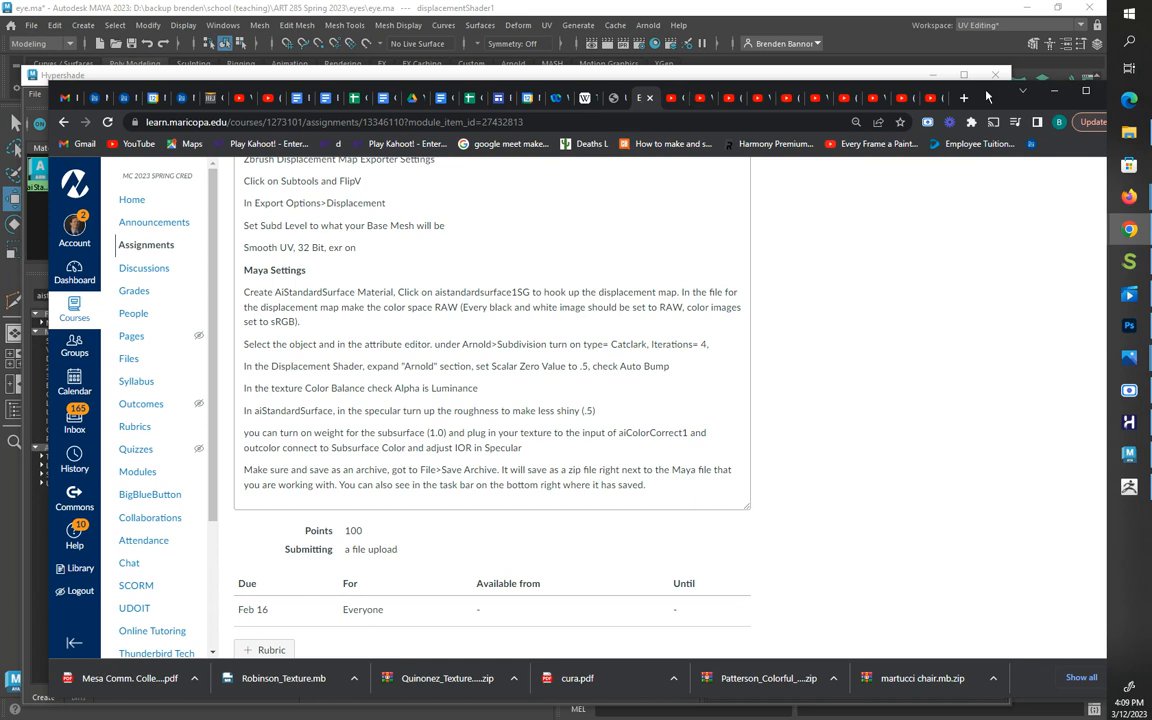
left_click_drag(986, 97, 845, 98)
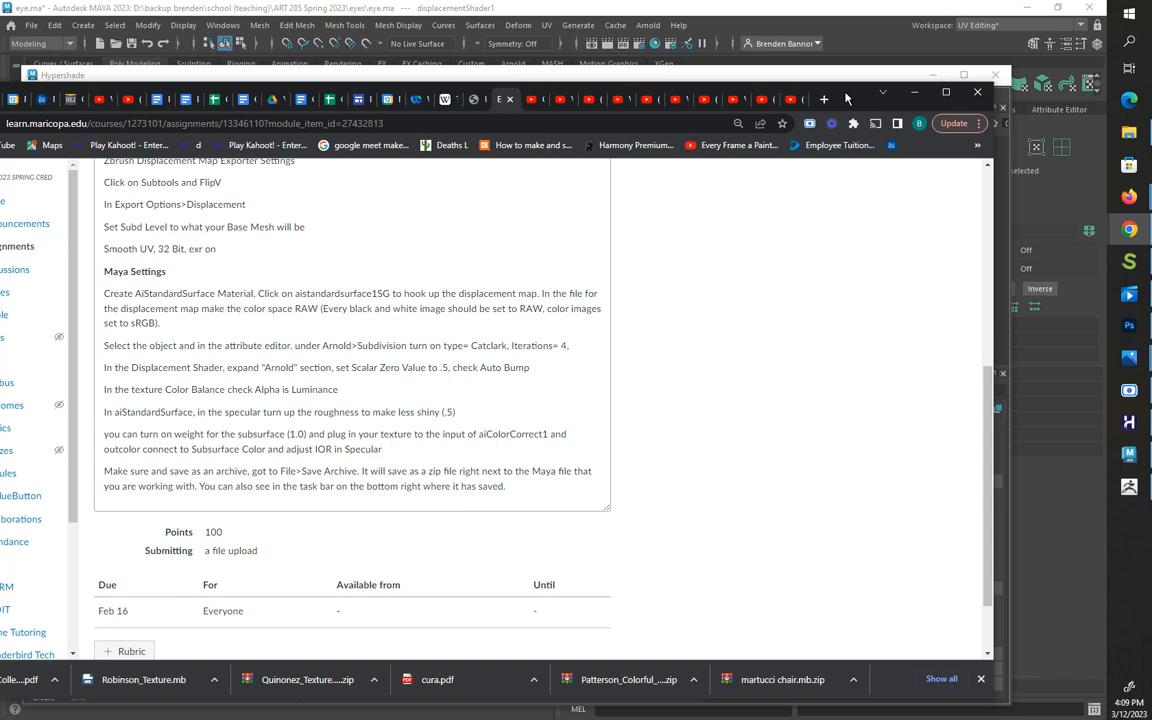
left_click_drag(846, 95, 0, 94)
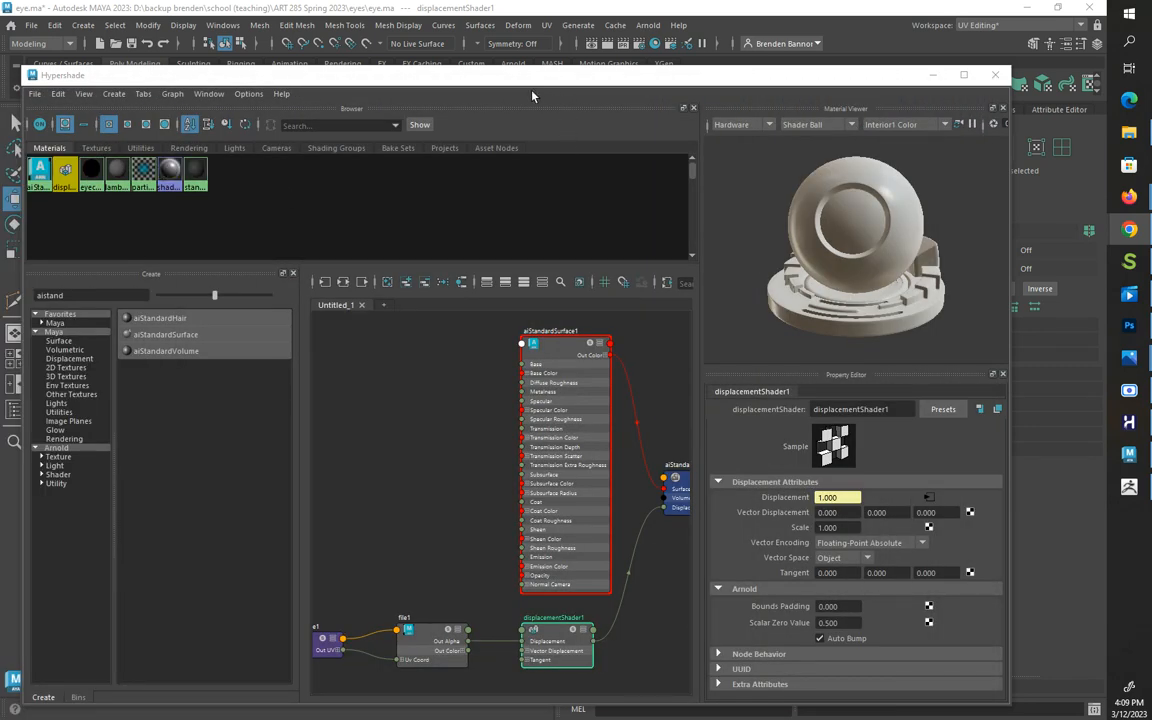
Step: Uncover the viewport, select the eyeball mesh, and show its eyecolor:Group2Shape attributes
left_click_drag(532, 76, 588, 515)
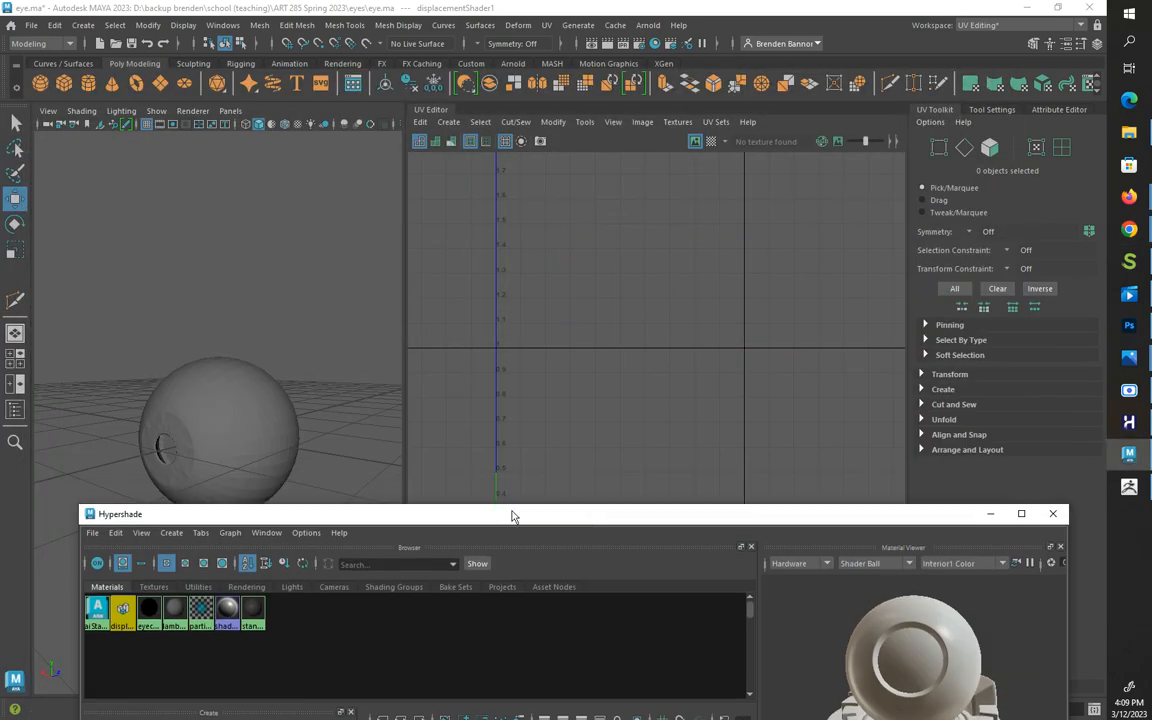
left_click(248, 414)
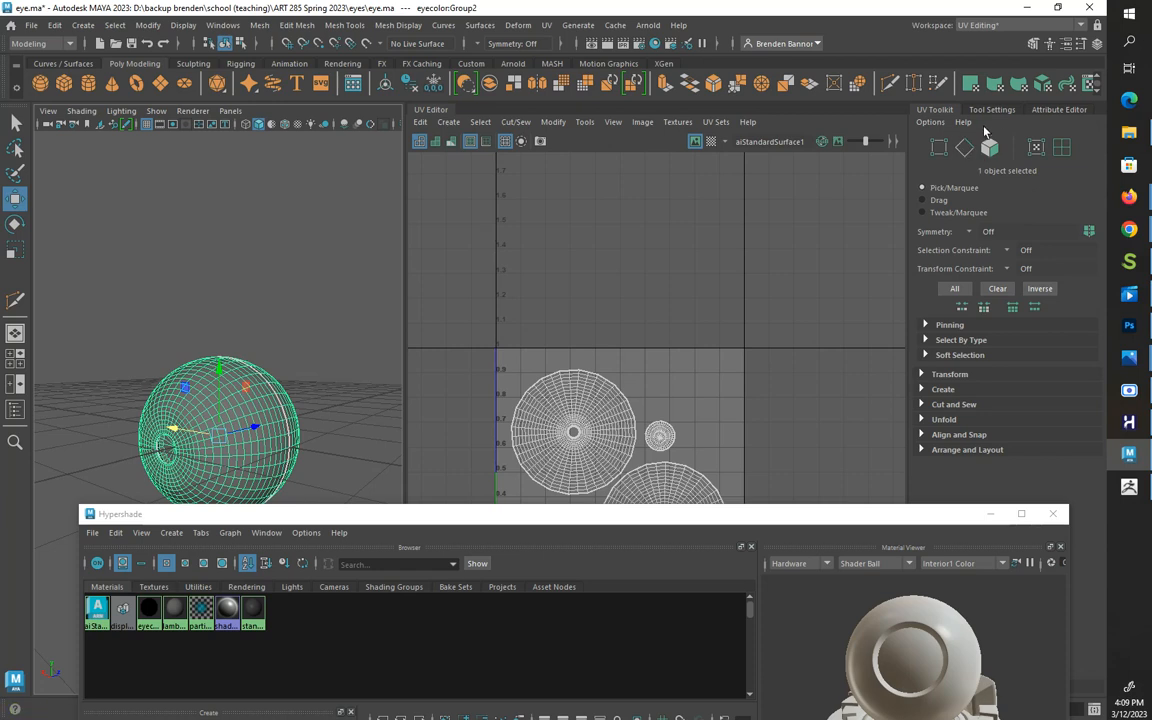
left_click(1097, 49)
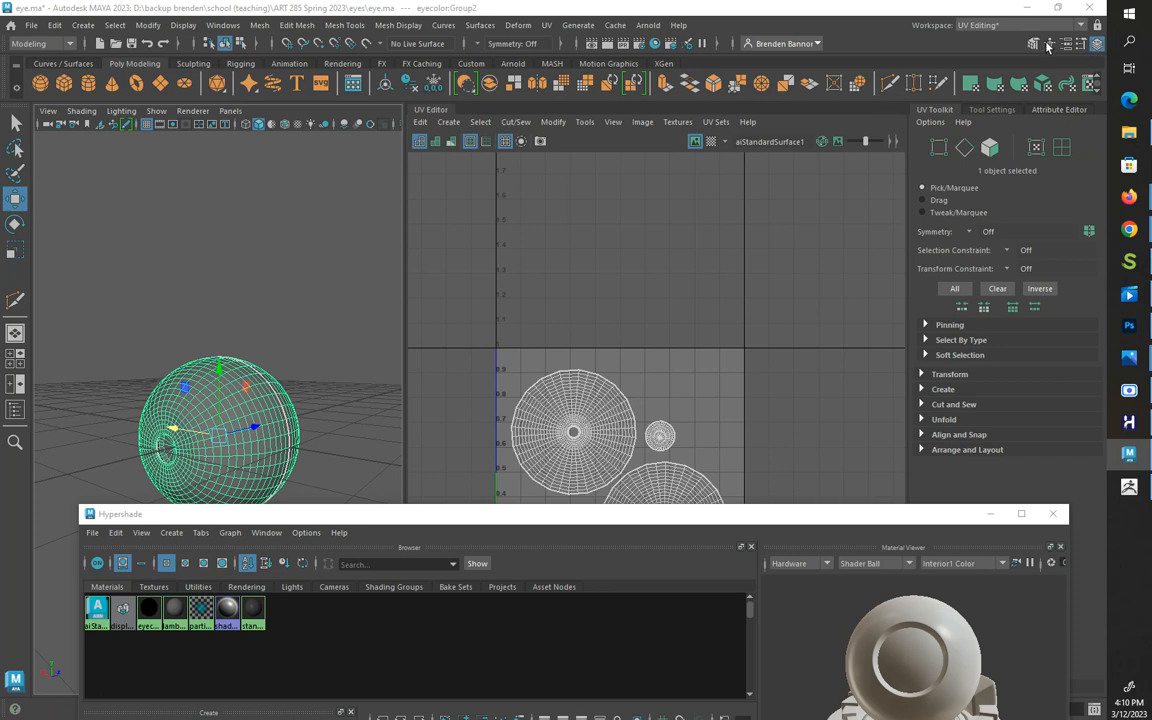
left_click(1080, 44)
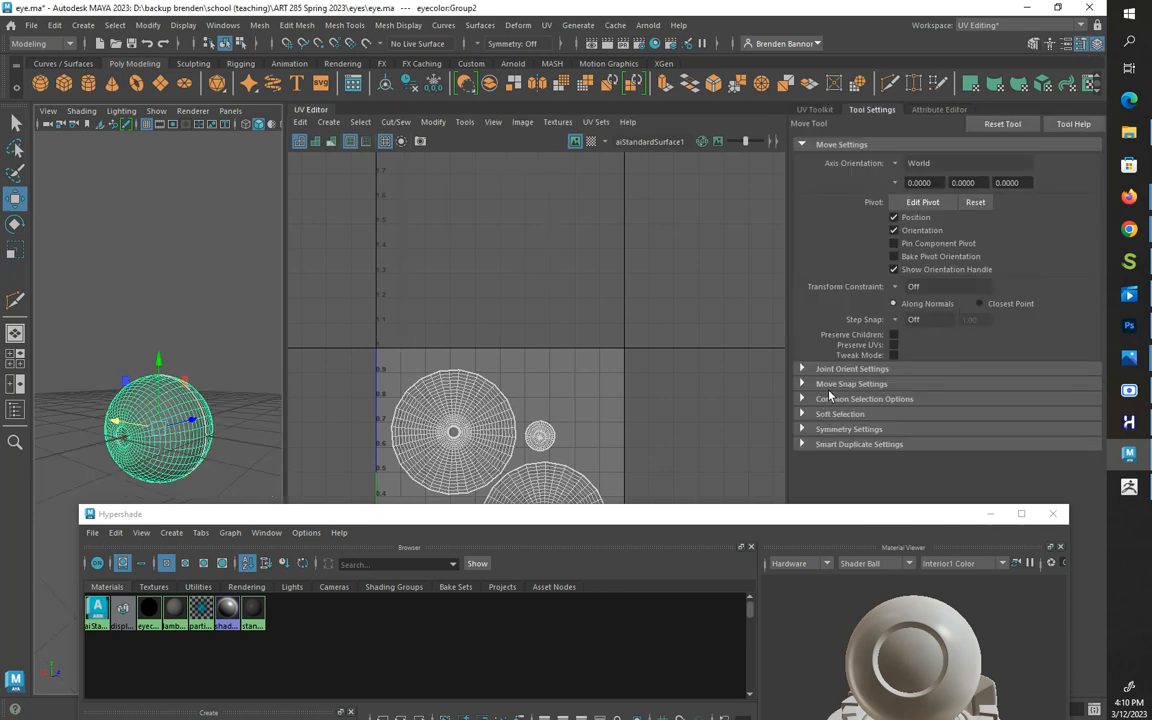
left_click(814, 109)
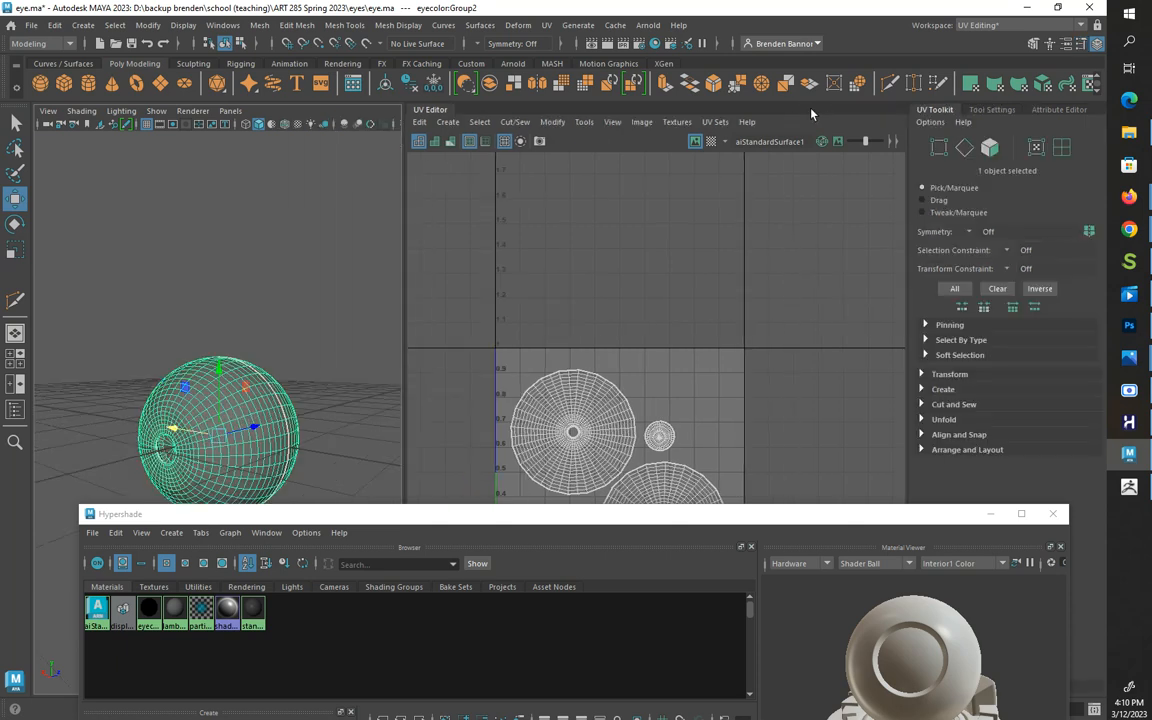
left_click(990, 110)
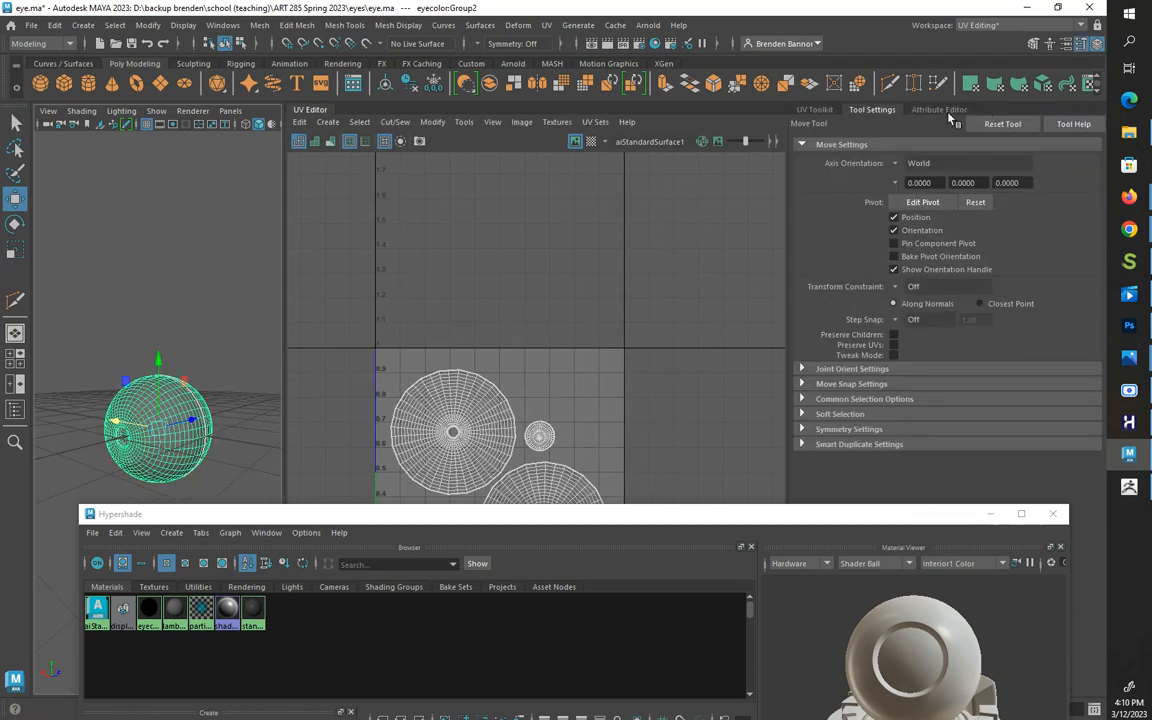
left_click(948, 110)
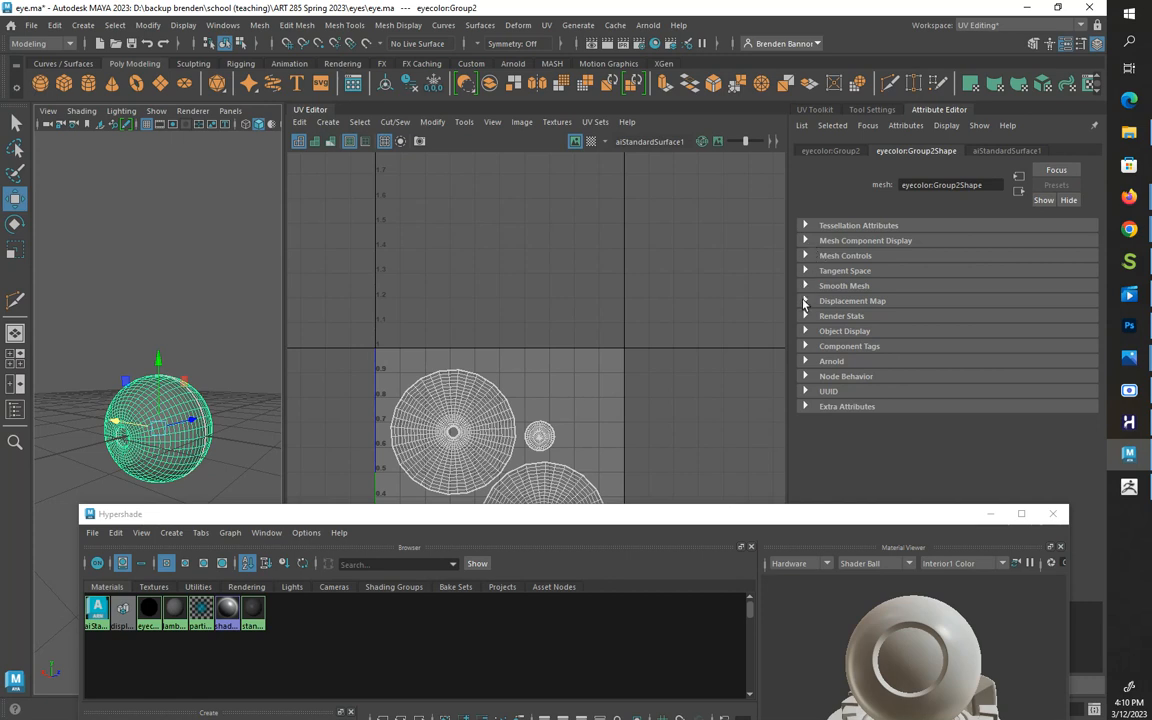
left_click(826, 151)
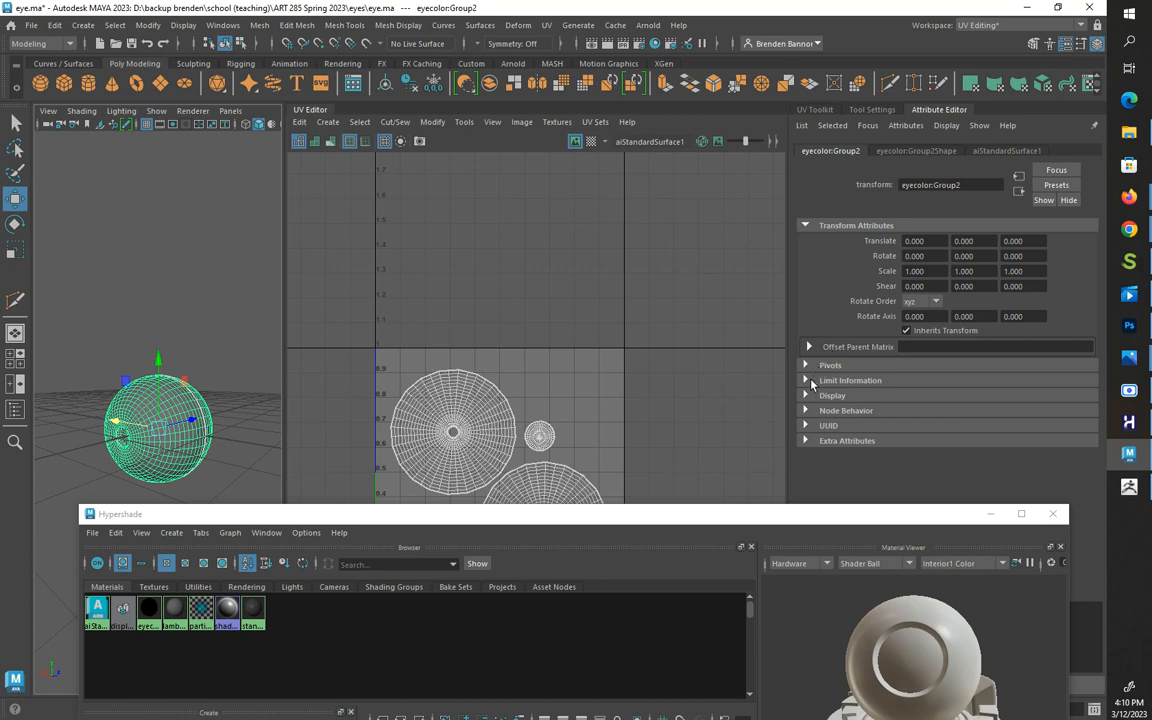
left_click(999, 150)
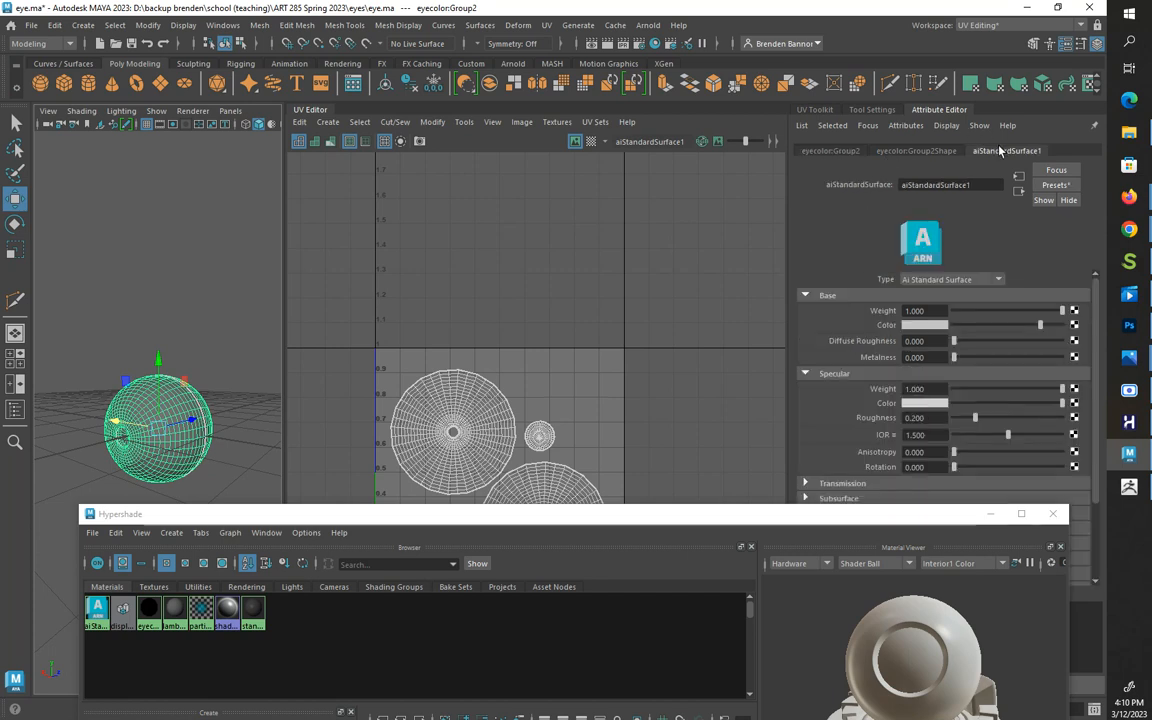
left_click(916, 151)
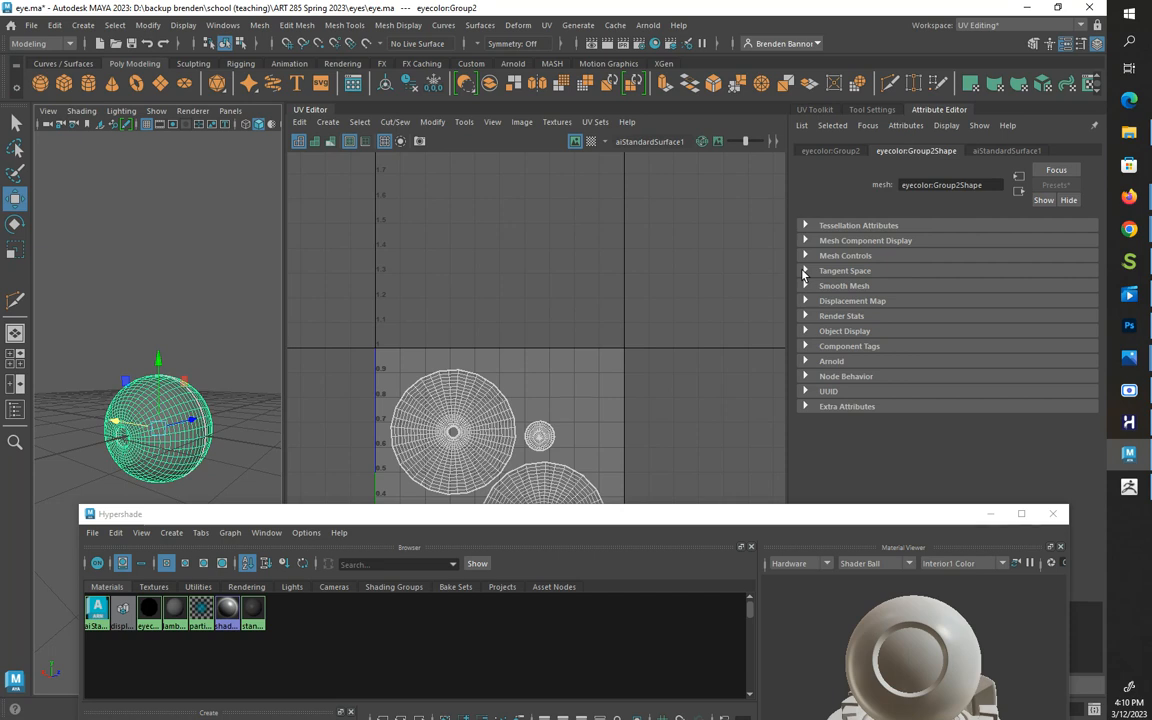
Step: Set the eyeball shape's Arnold subdivision type to catclark with 4 iterations
left_click(815, 363)
scroll(860, 400, "down", 5)
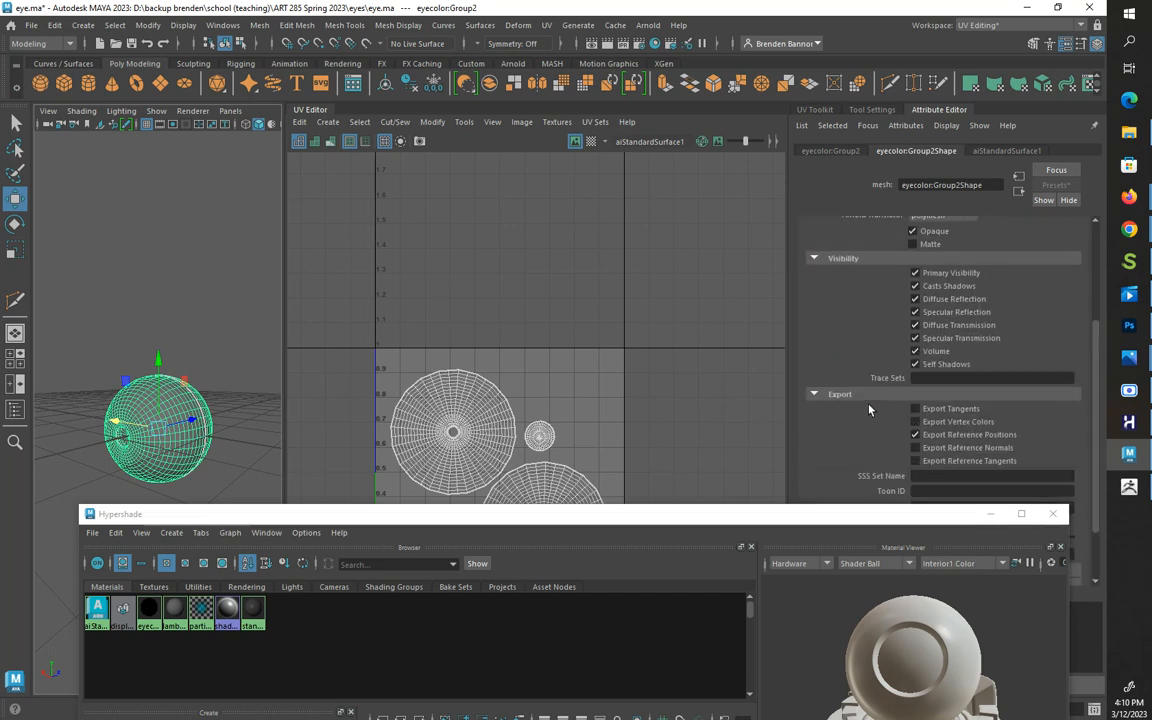
scroll(869, 410, "down", 2)
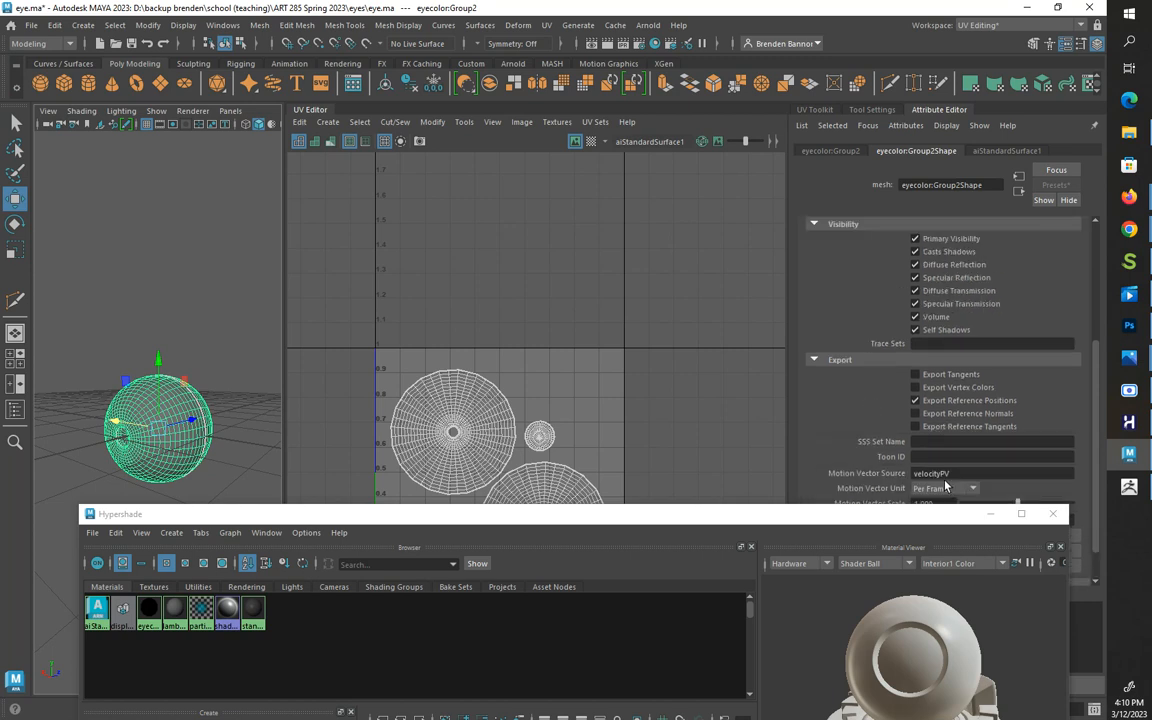
left_click_drag(876, 521, 458, 479)
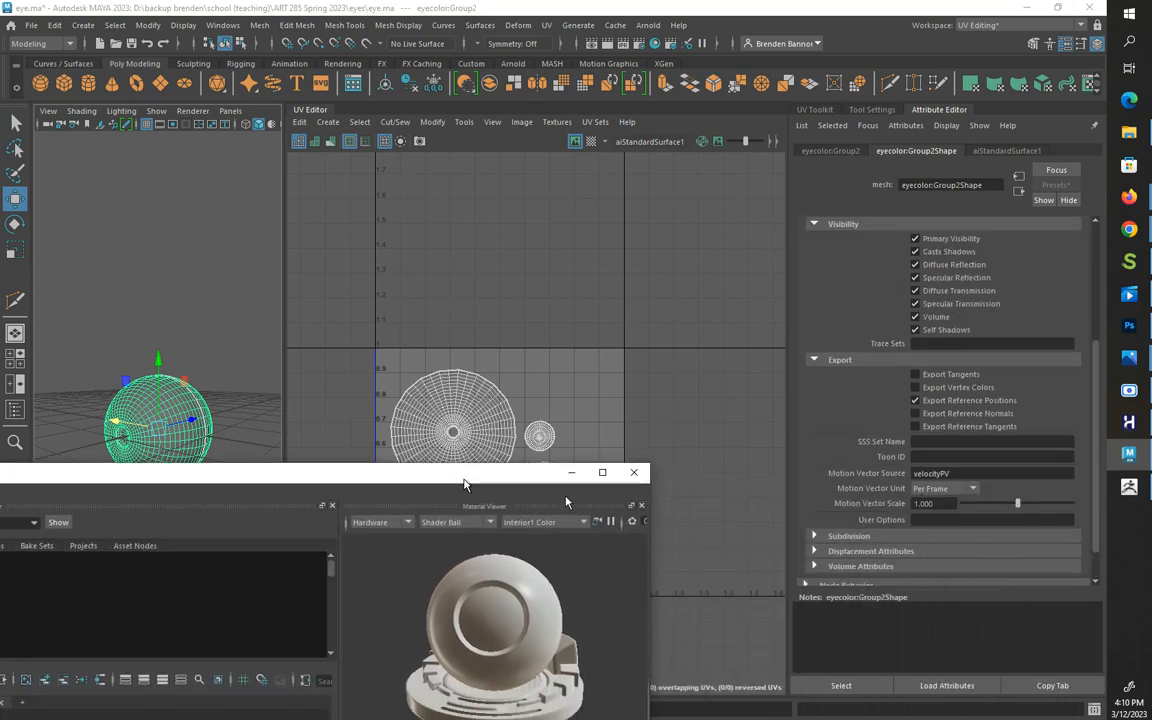
left_click(814, 538)
scroll(880, 490, "down", 4)
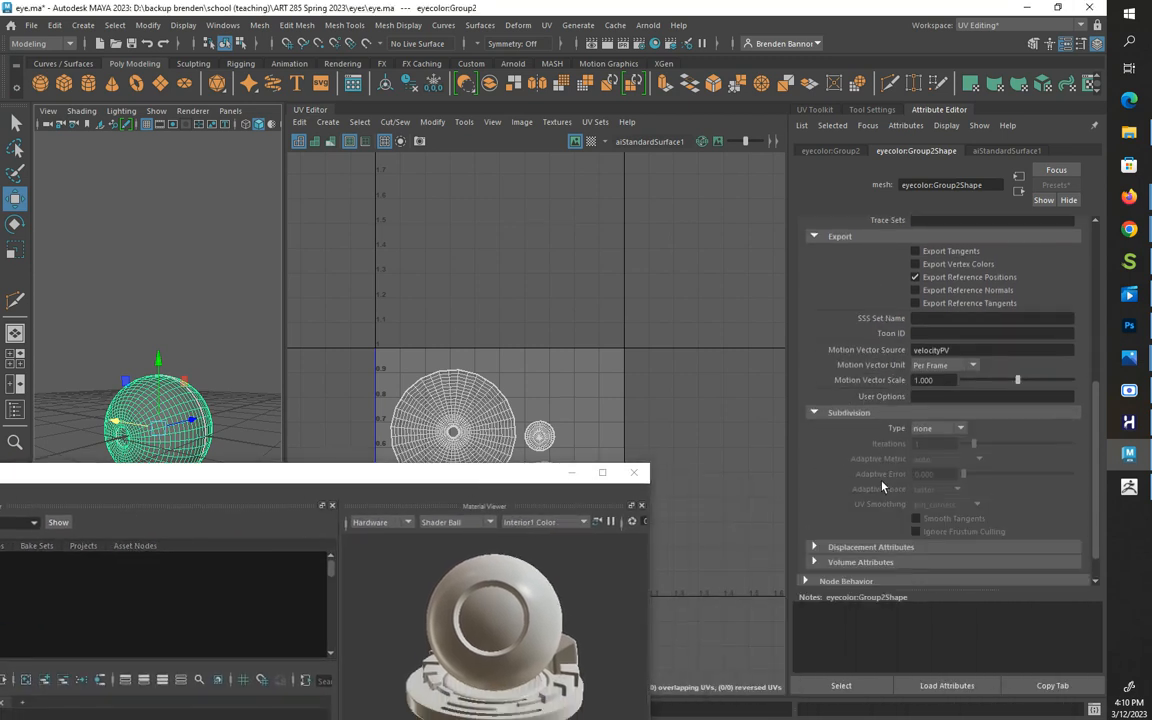
left_click(929, 428)
left_click(933, 453)
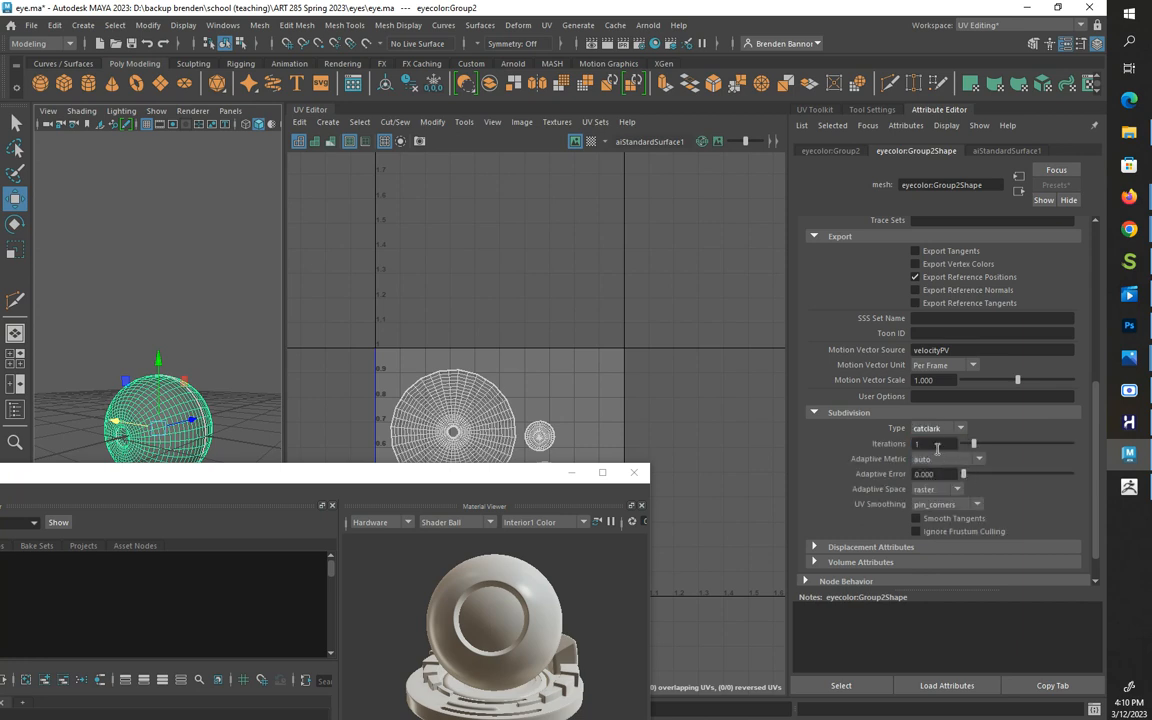
left_click(937, 444)
type("4")
key("Return")
Step: Widen the perspective viewport and add an Arnold Skydome Light to the scene
left_click_drag(444, 476, 1013, 484)
left_click_drag(429, 484, 598, 381)
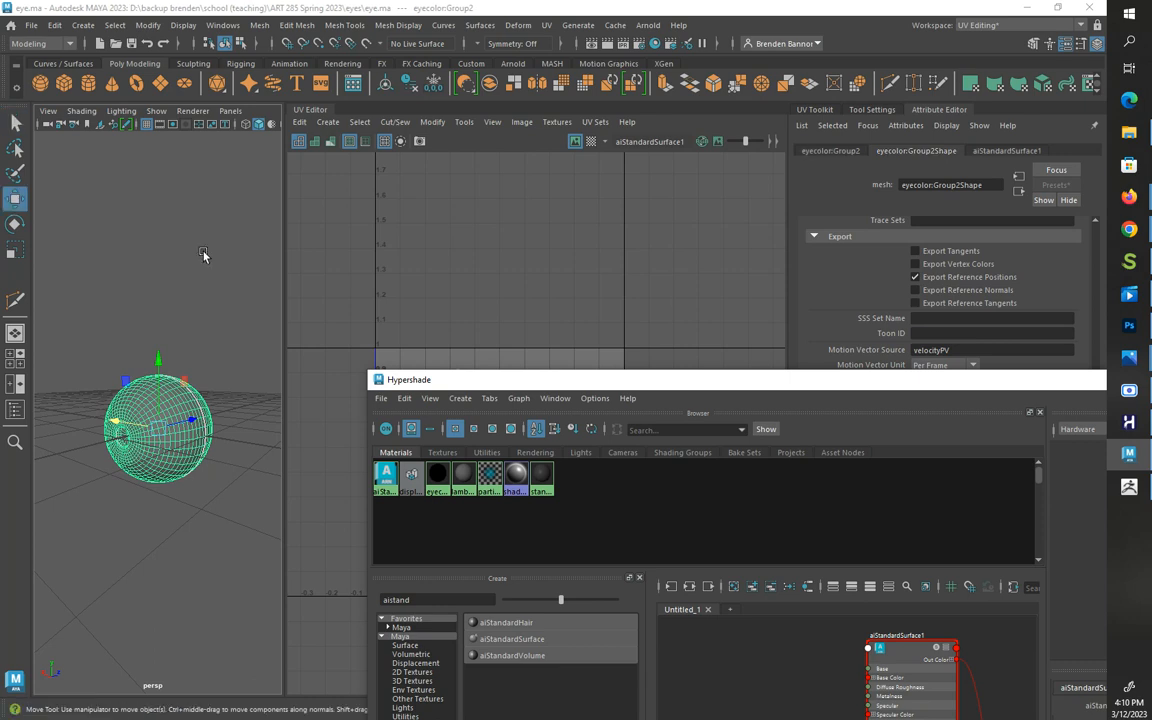
left_click_drag(283, 289, 432, 289)
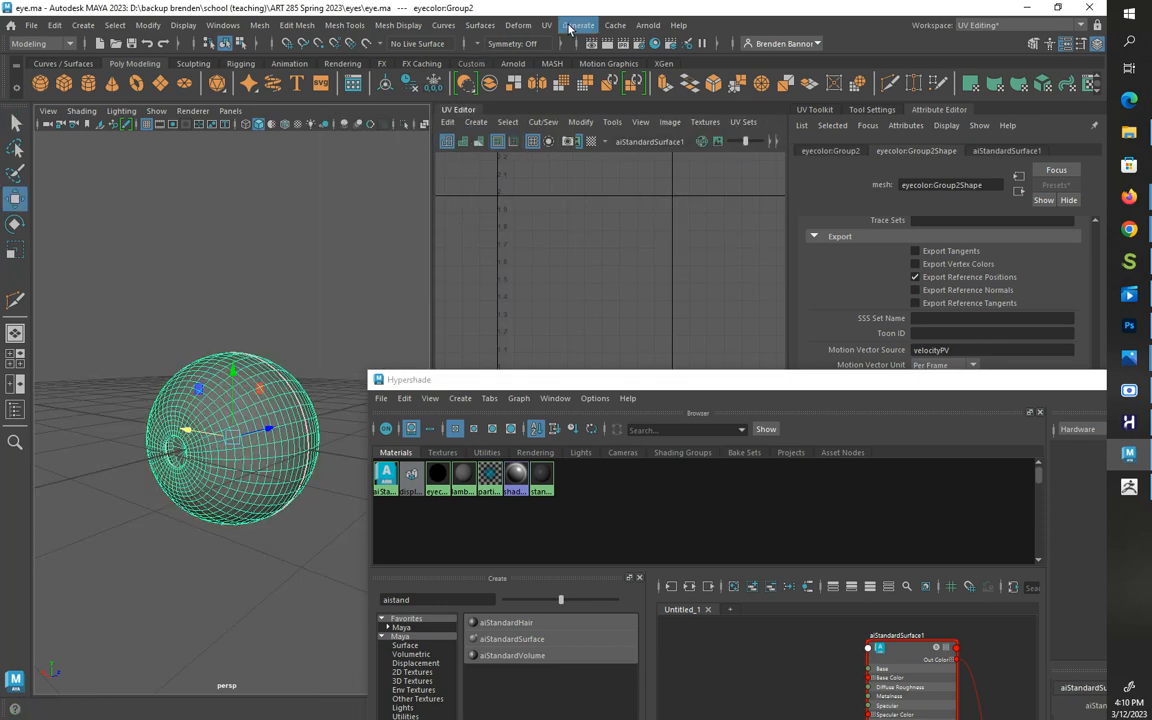
left_click(1078, 45)
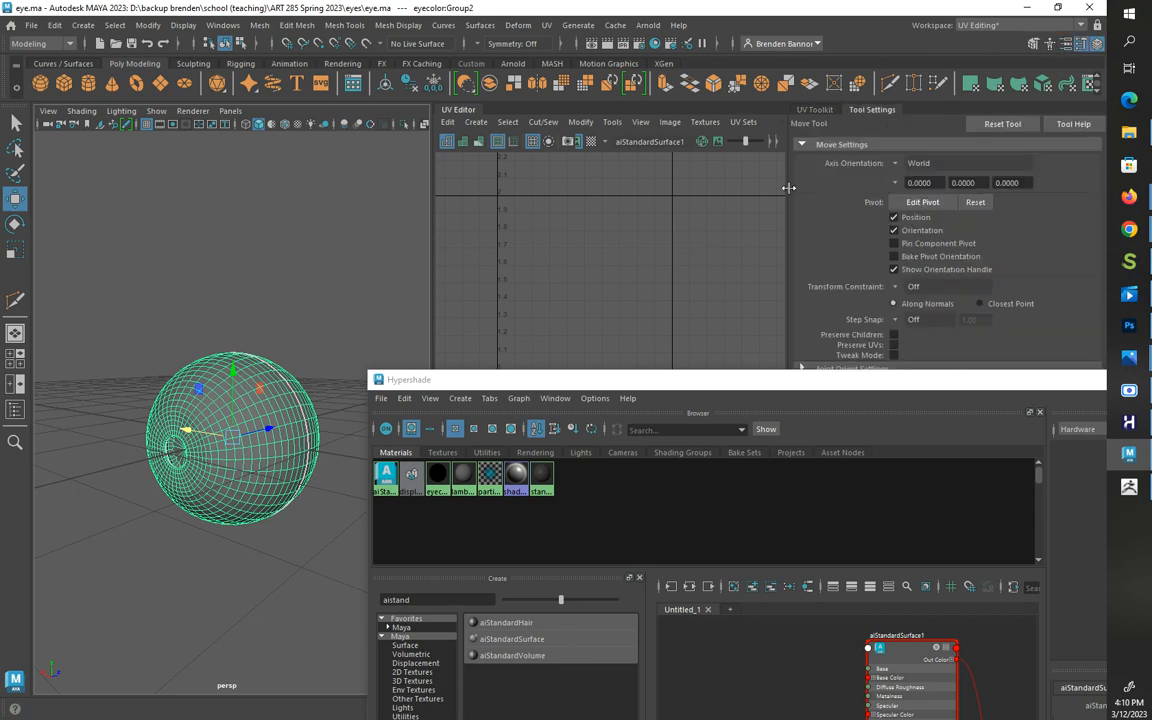
left_click(645, 25)
mouse_move(750, 101)
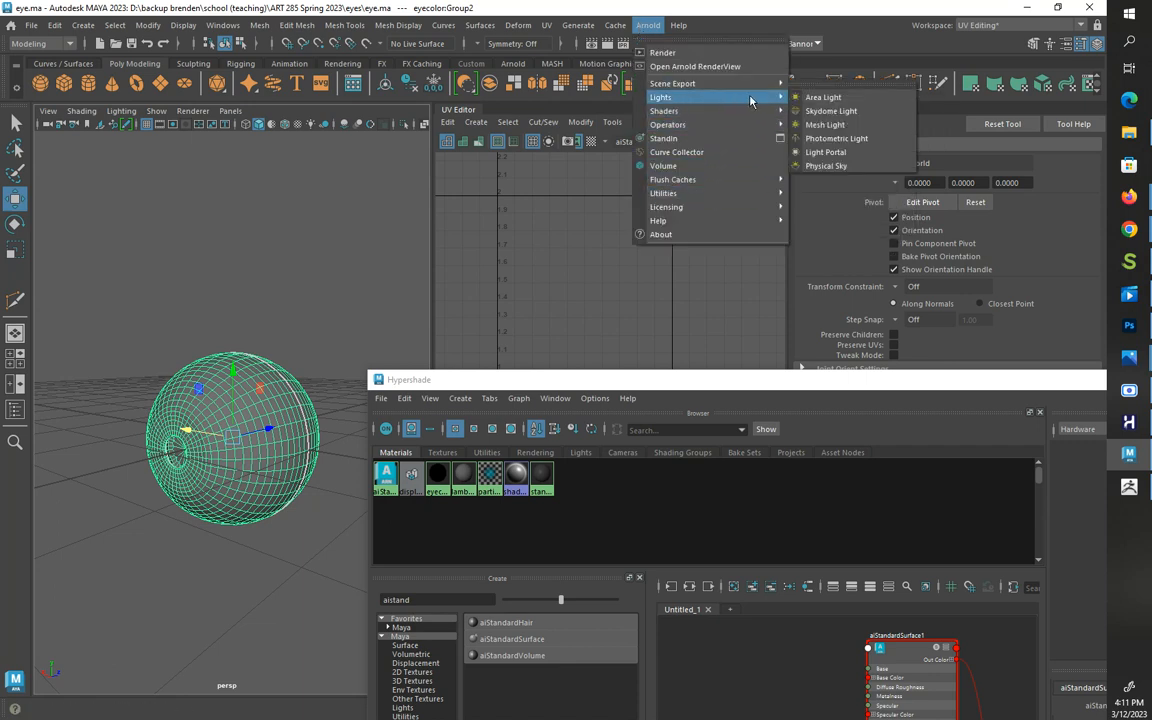
left_click(830, 111)
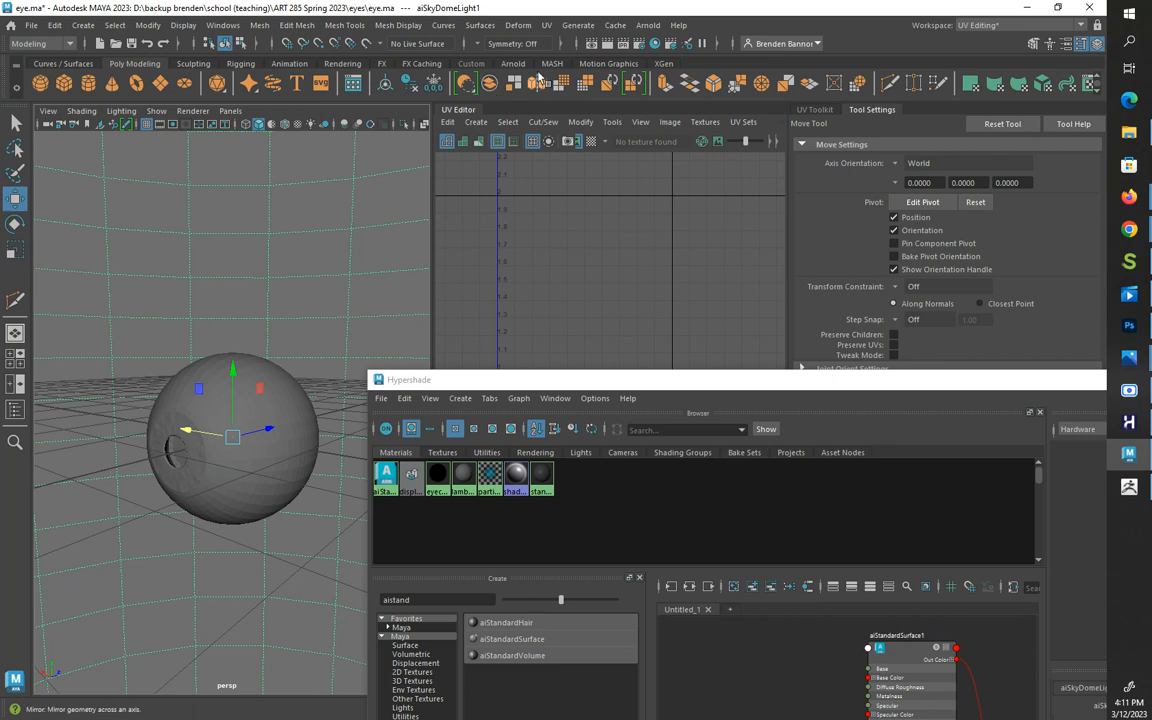
Step: Switch the perspective viewport's renderer to Arnold and start a live IPR render of the eyeball
left_click(594, 47)
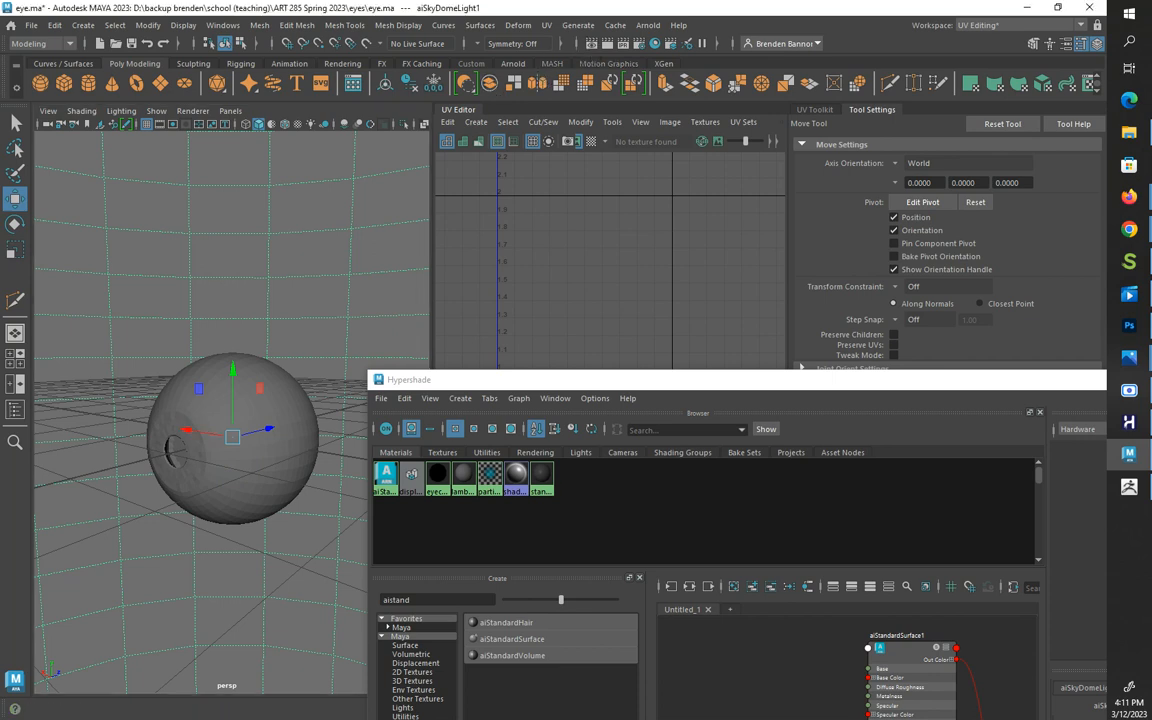
left_click(194, 111)
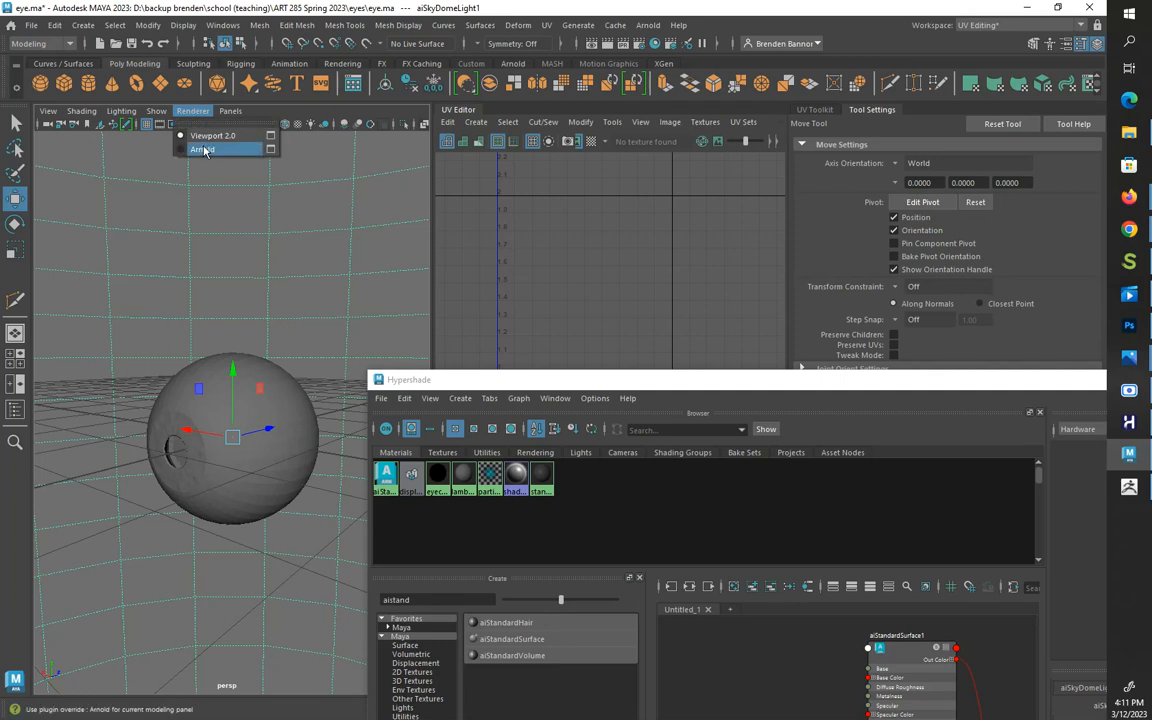
left_click(212, 135)
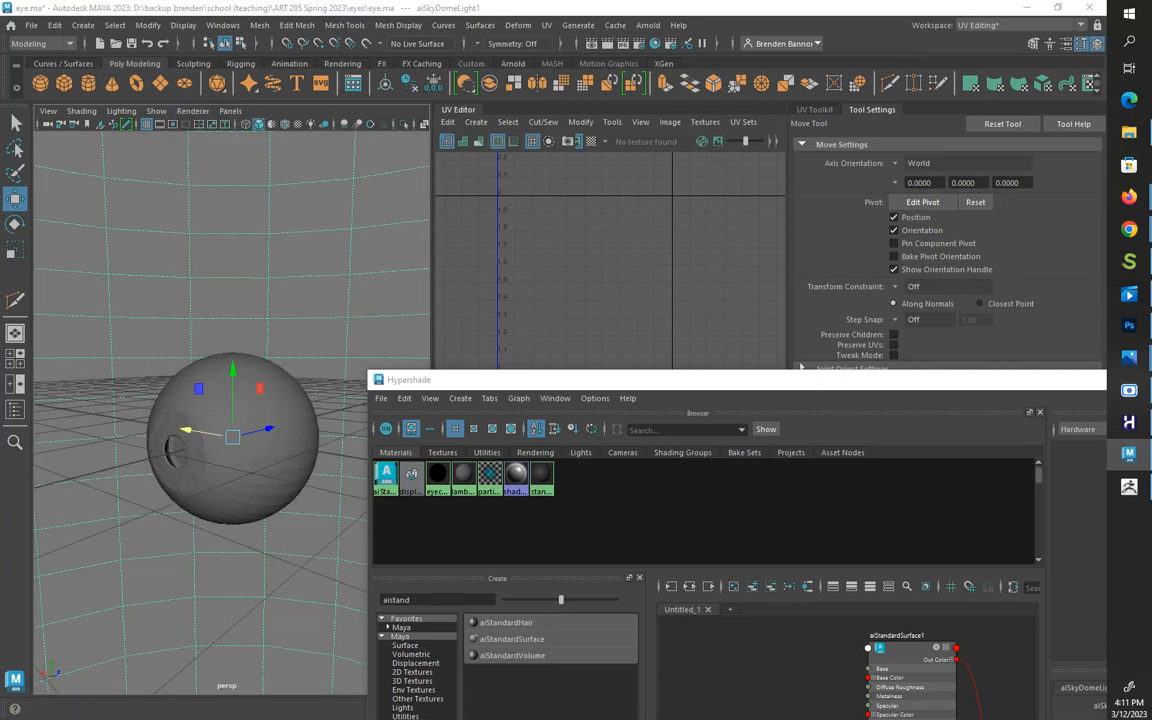
left_click_drag(442, 378, 366, 496)
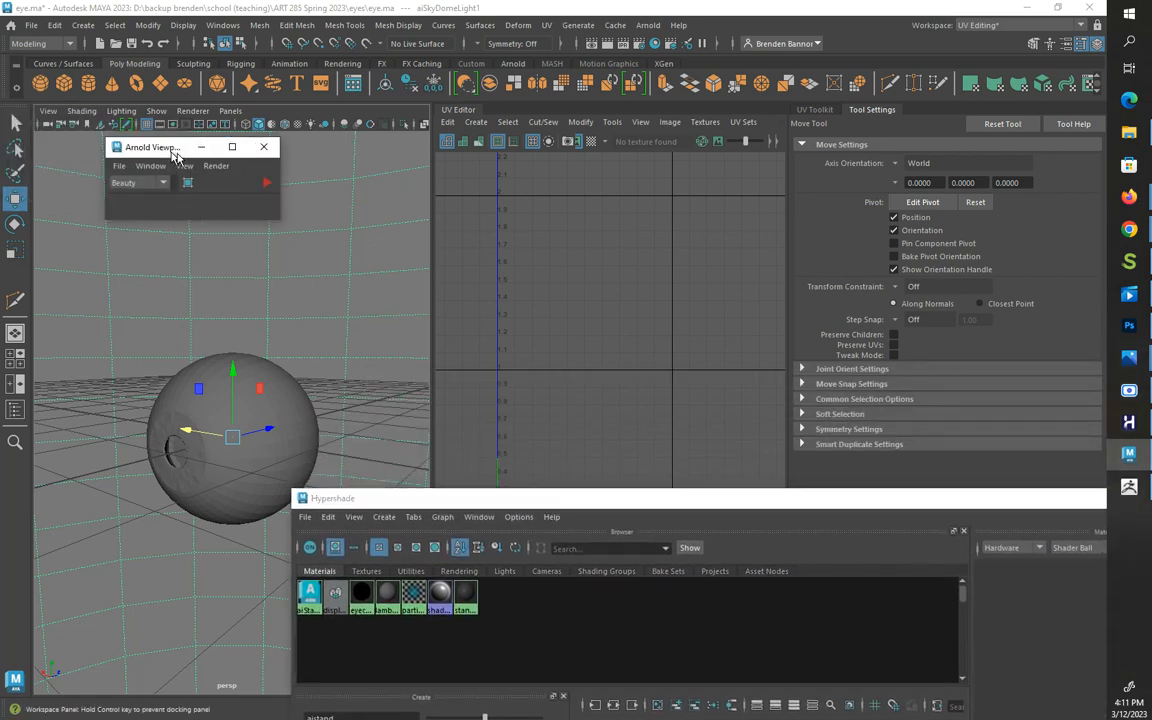
left_click_drag(175, 152, 549, 217)
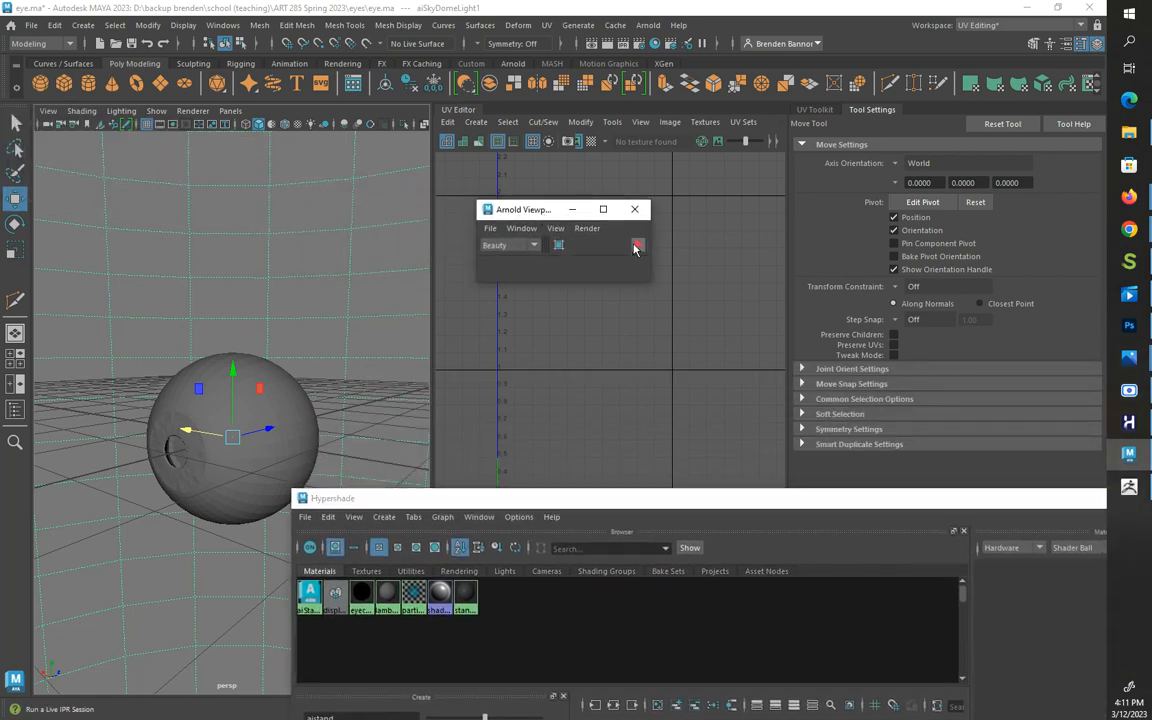
left_click(637, 246)
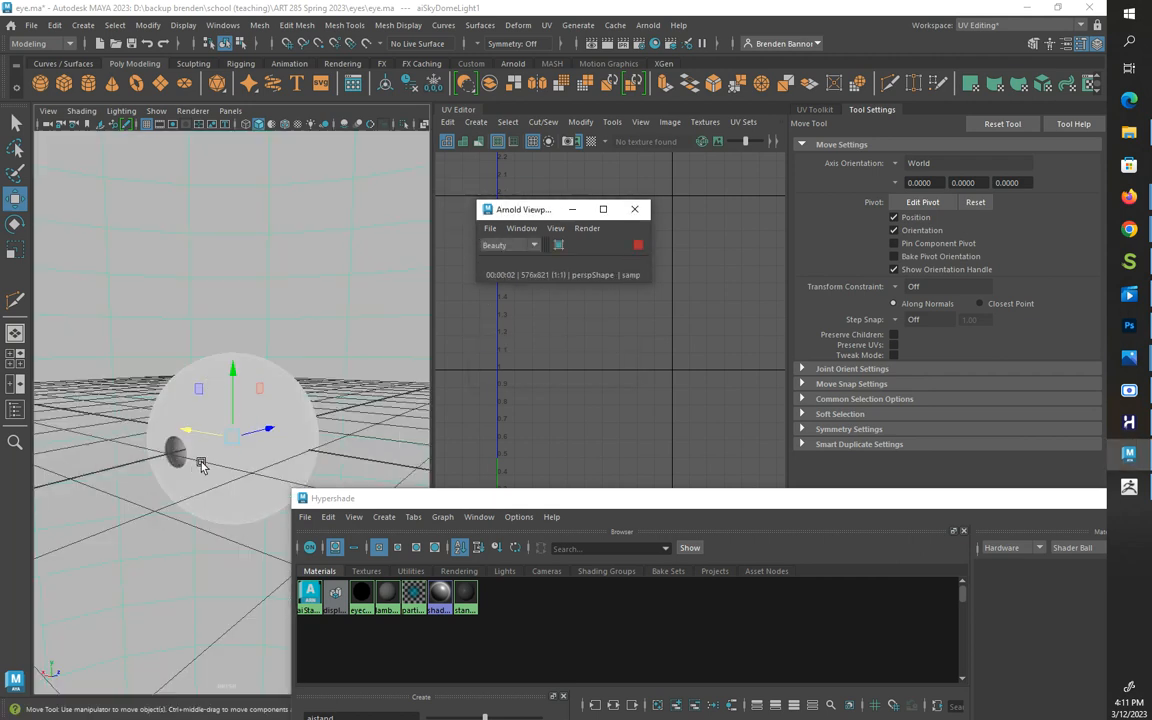
Step: Lower the skydome light's intensity to about 0.513 for a closer view of the rendered pupil
scroll(201, 465, "up", 4)
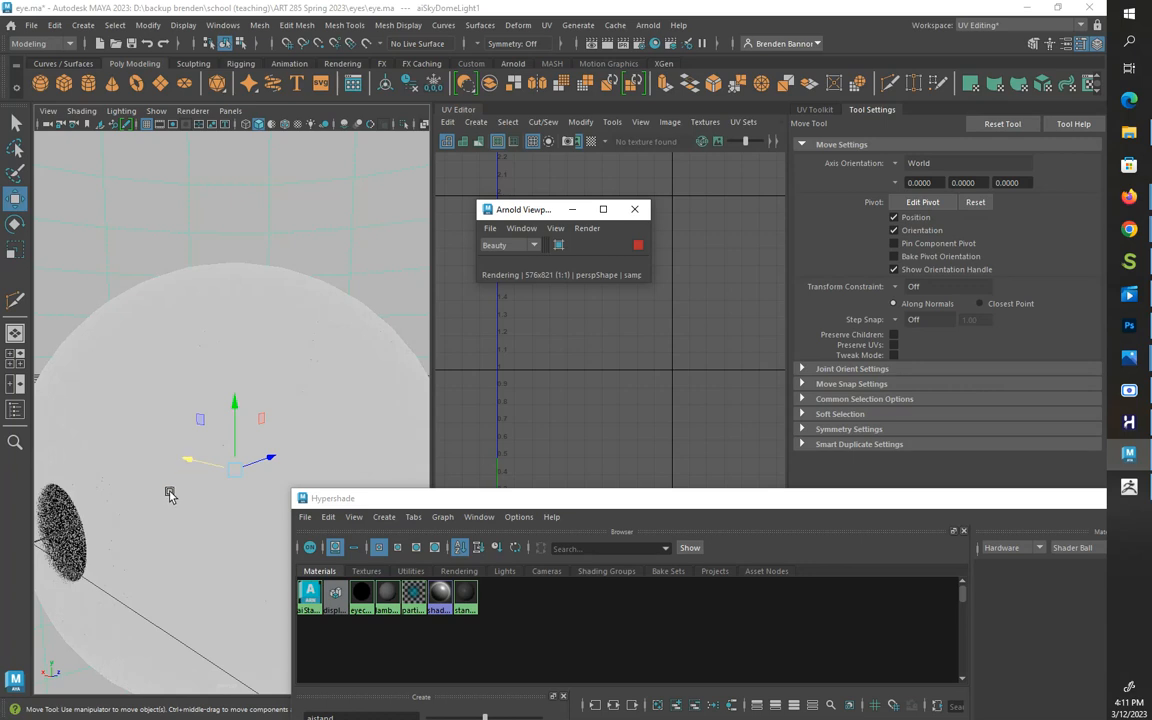
left_click_drag(154, 514, 360, 393, "alt")
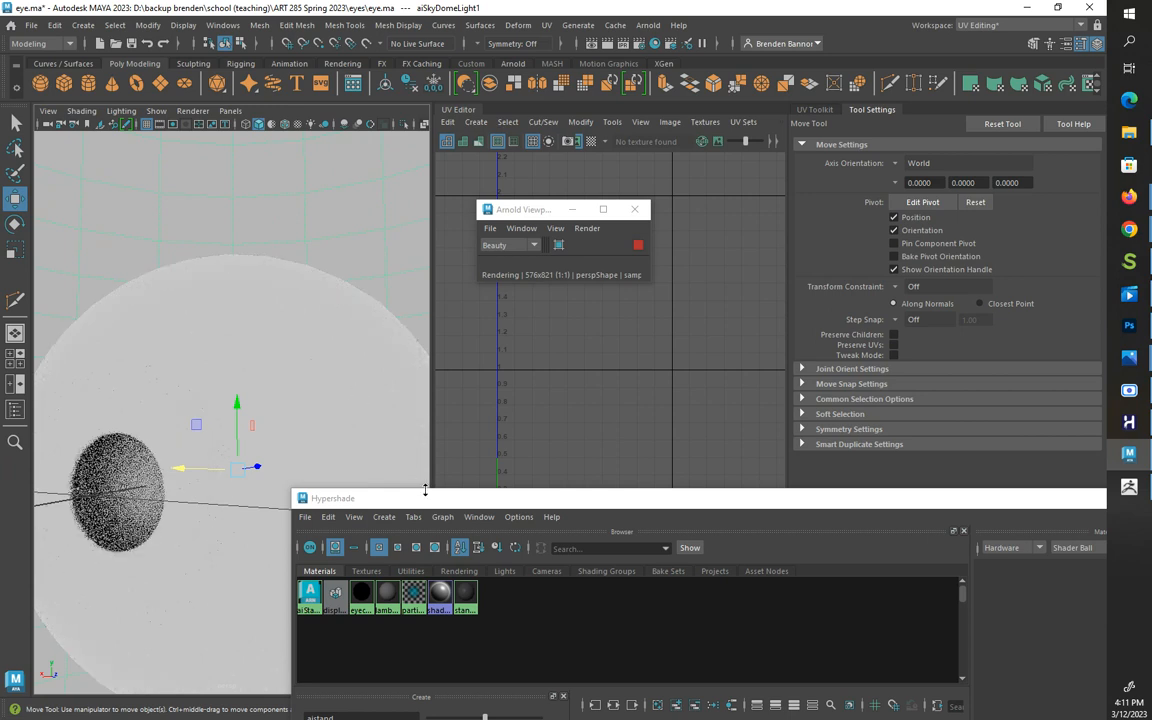
left_click_drag(430, 506, 430, 598)
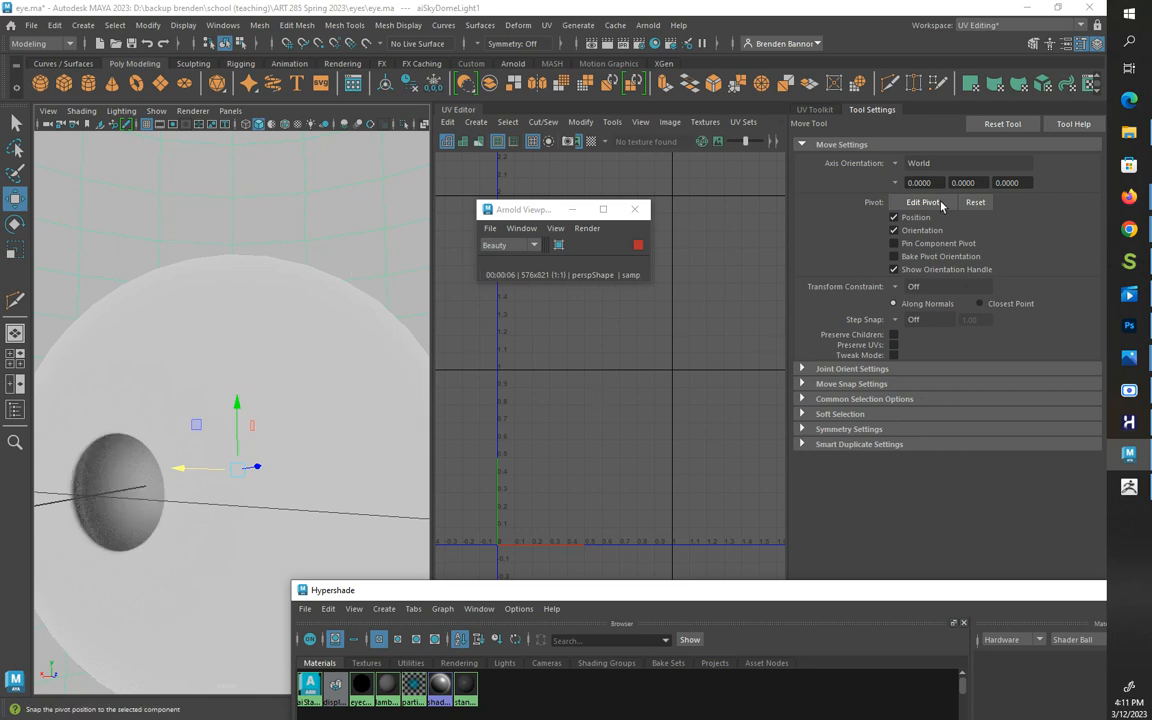
left_click(1068, 45)
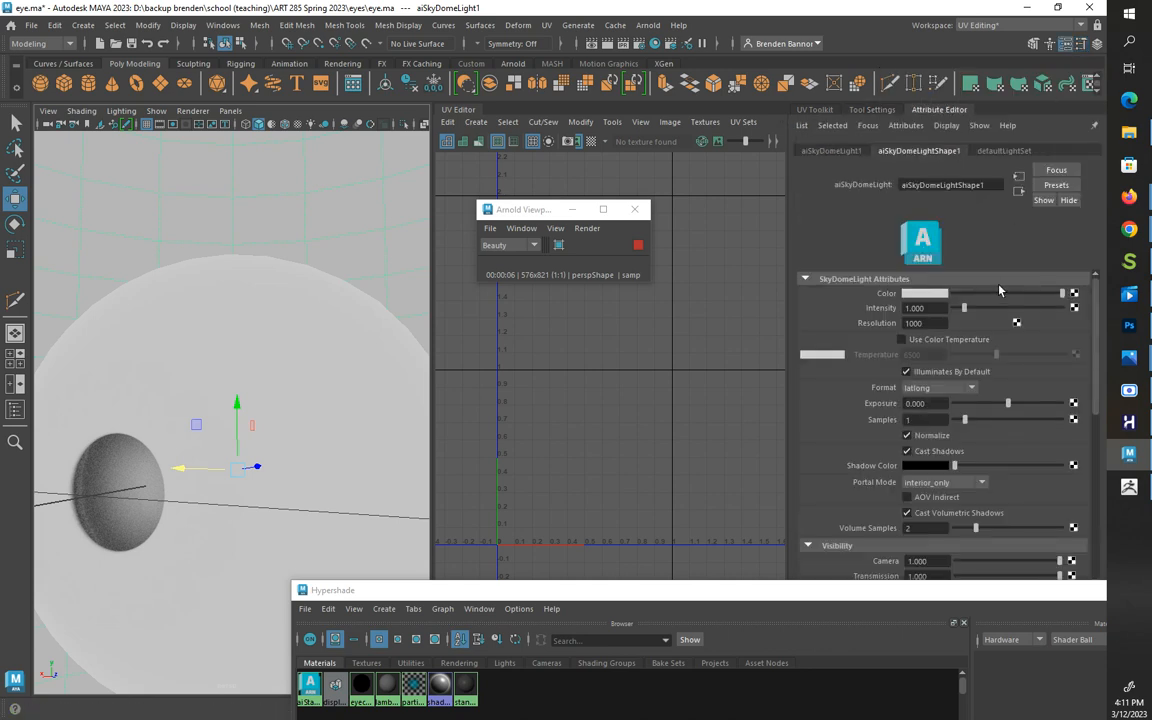
left_click_drag(963, 308, 959, 308)
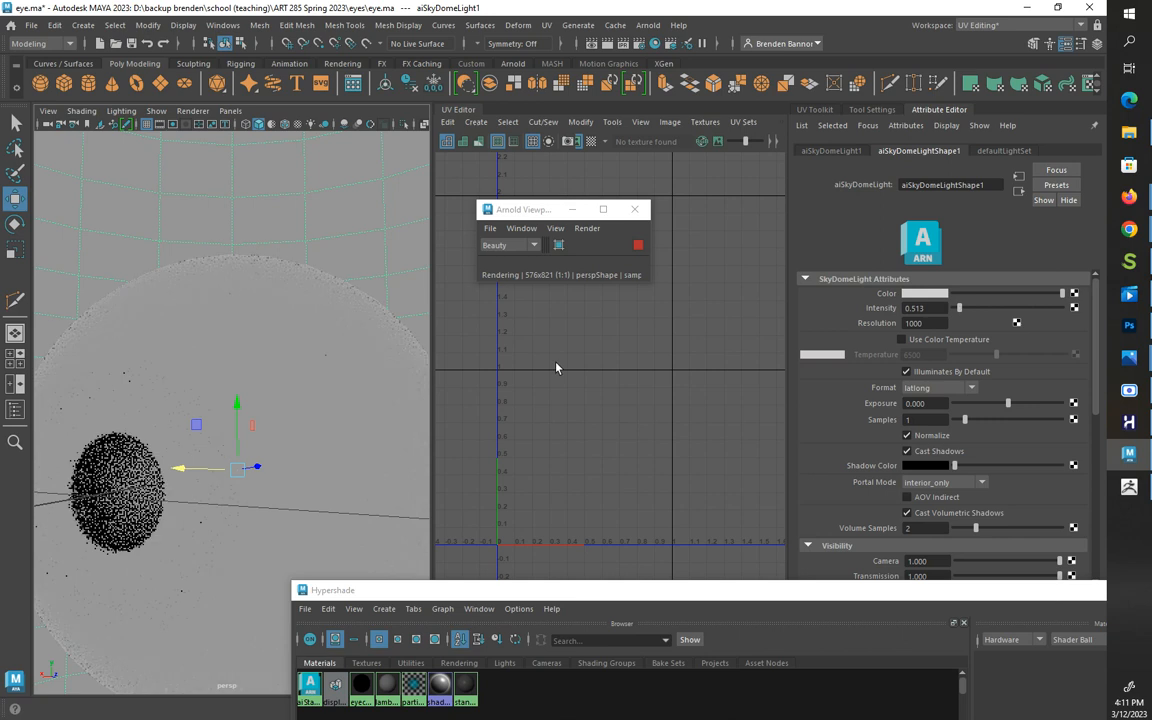
Step: Darken the base color of the eyeball's aiStandardSurface1 material, then deselect the eyeball to reveal its render
left_click(303, 363)
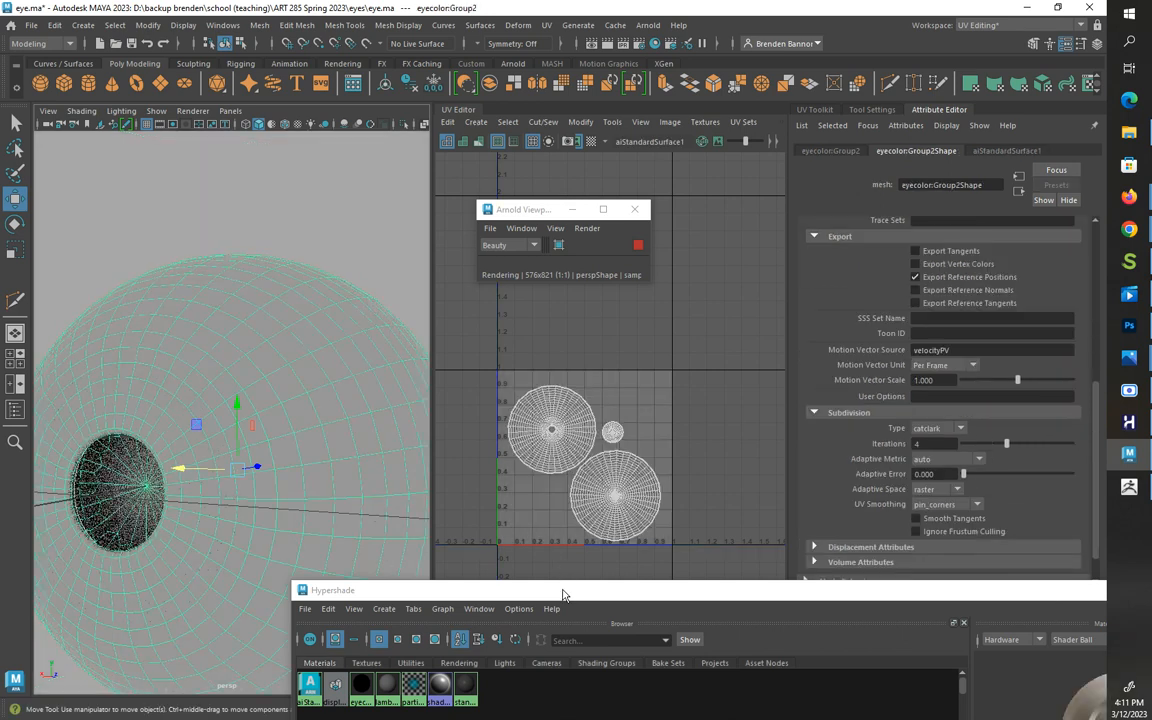
left_click_drag(563, 596, 343, 147)
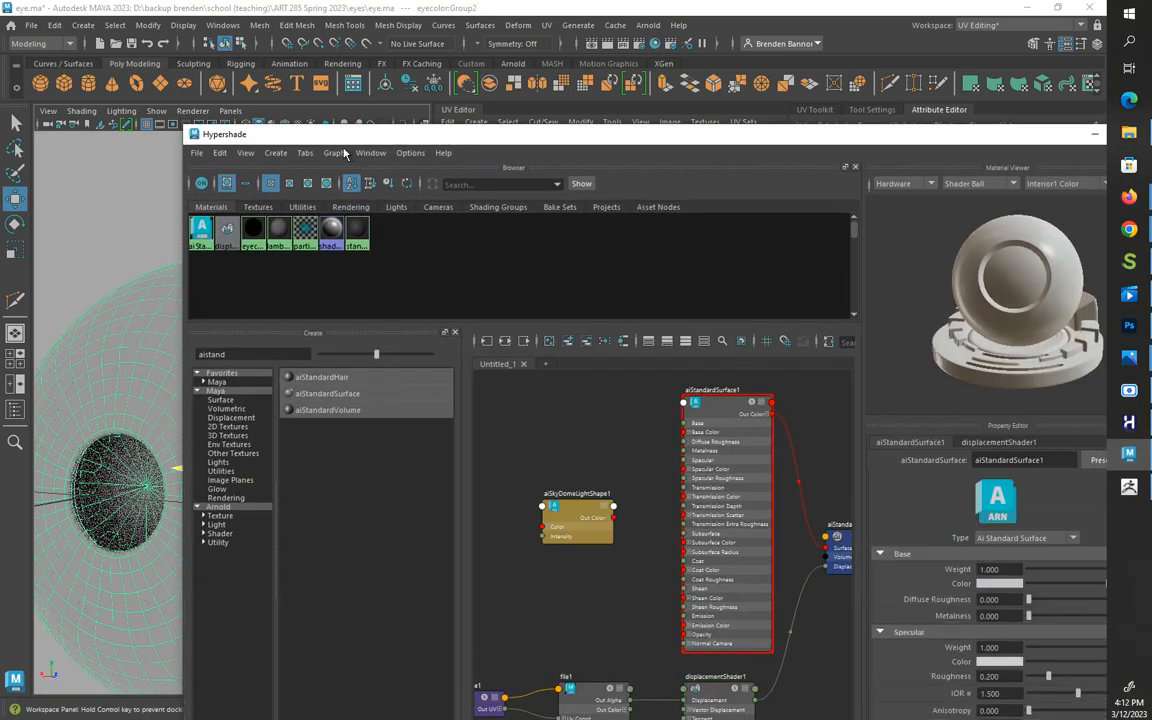
left_click_drag(967, 595, 949, 591)
left_click_drag(415, 152, 681, 160)
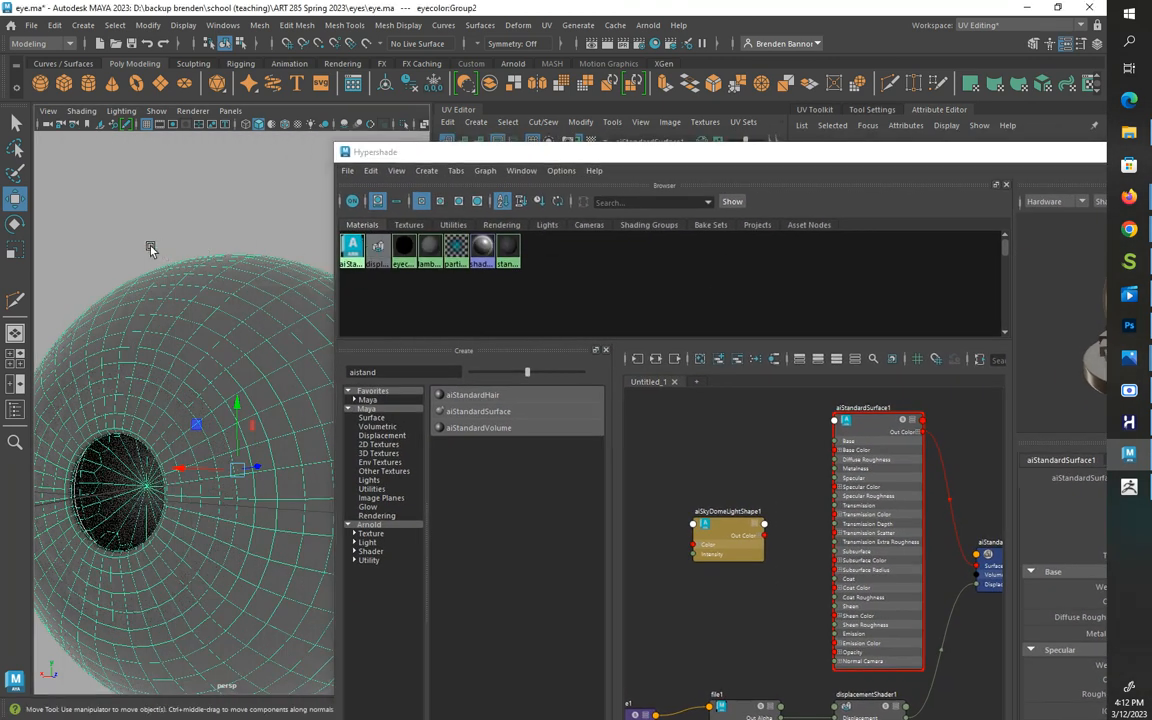
left_click(178, 283)
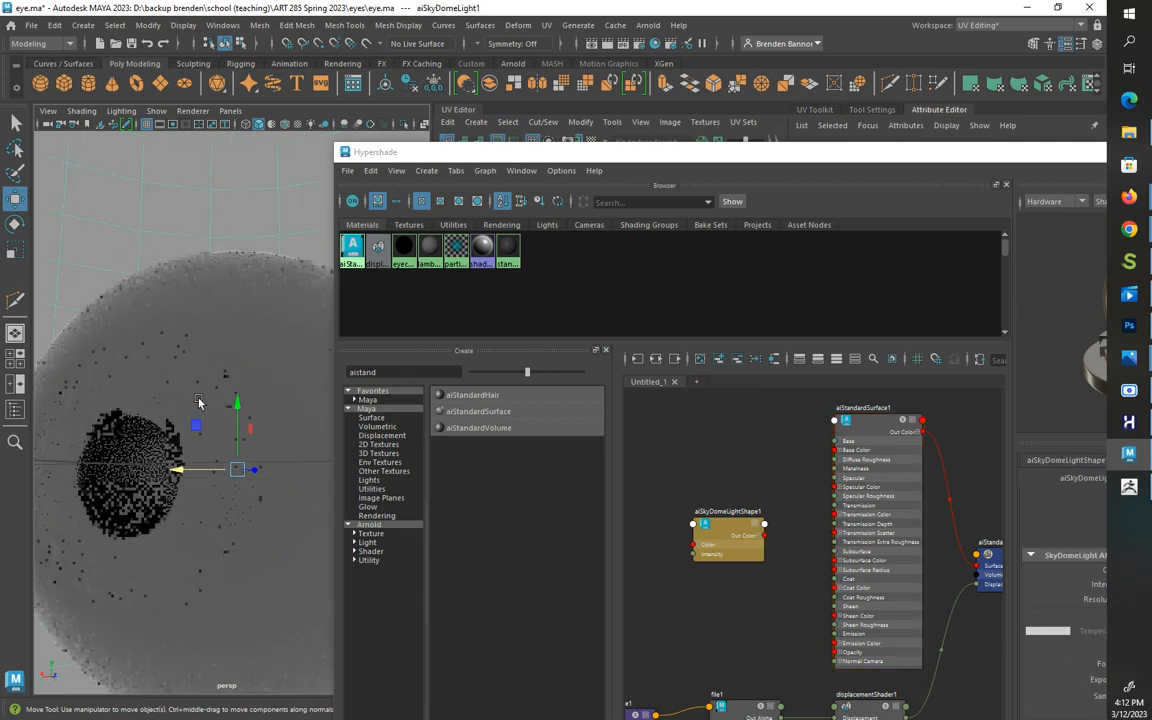
Step: Examine the rendered pupil and the full eyeball from several angles, then save the scene
left_click_drag(430, 154, 586, 159)
left_click_drag(126, 409, 216, 388, "alt")
left_click_drag(216, 474, 197, 474, "alt")
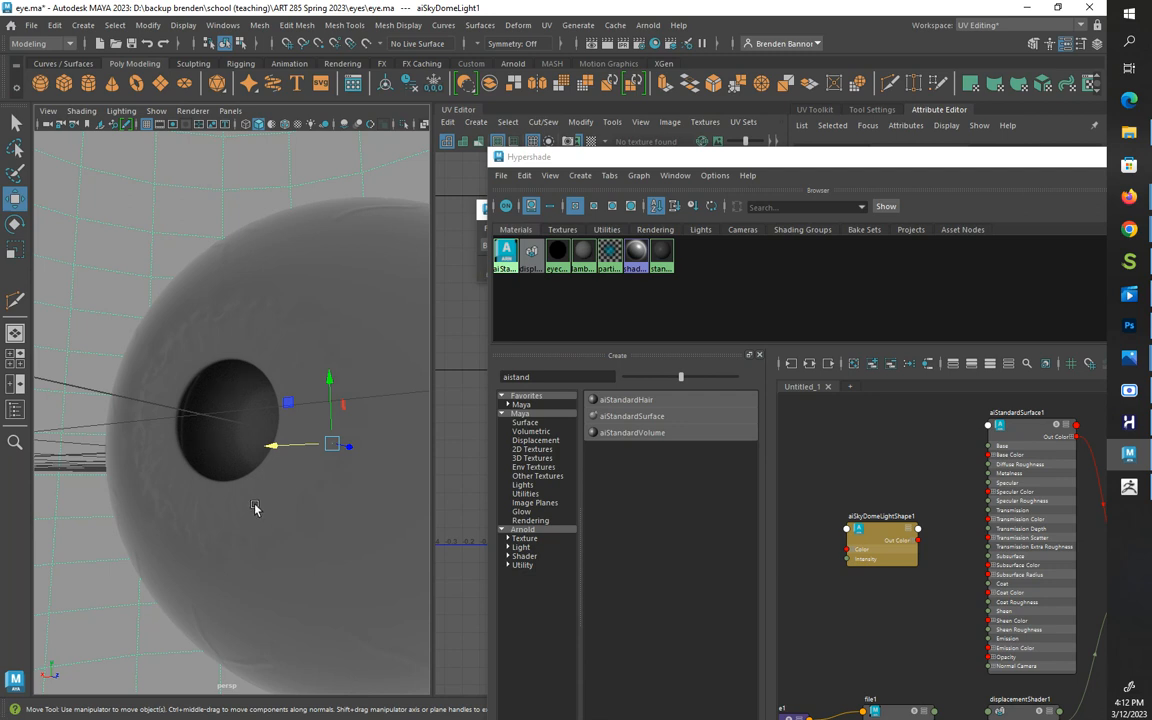
left_click_drag(254, 508, 229, 545, "alt")
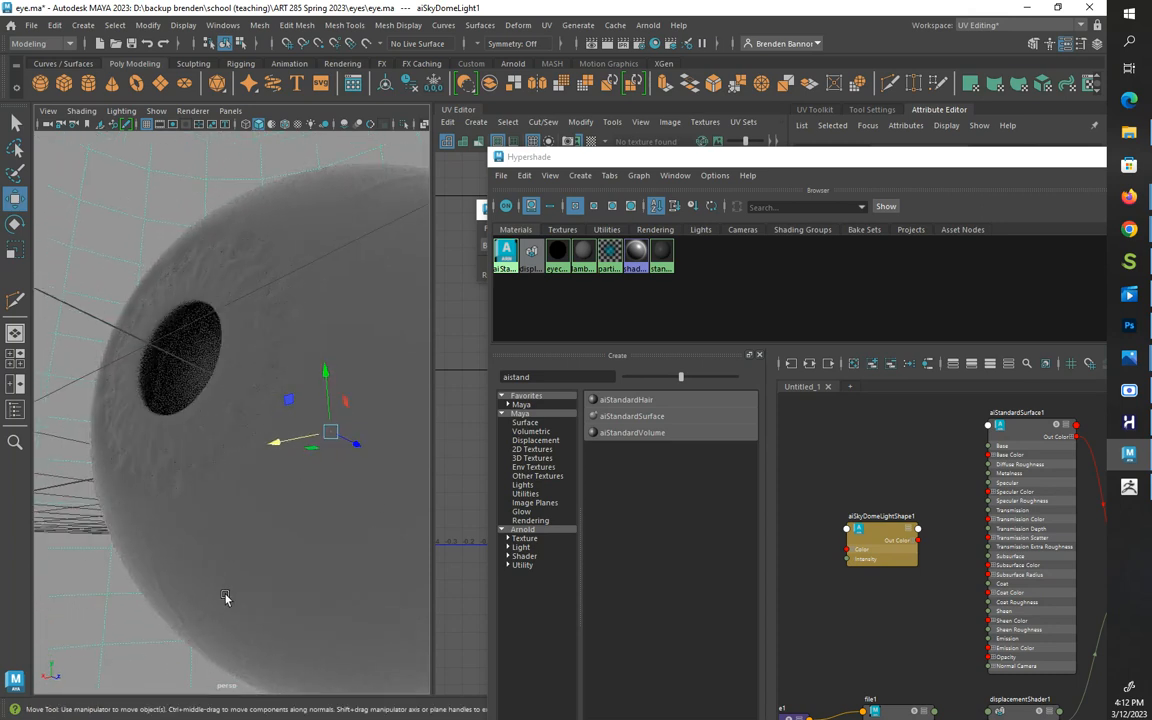
scroll(259, 563, "down", 5)
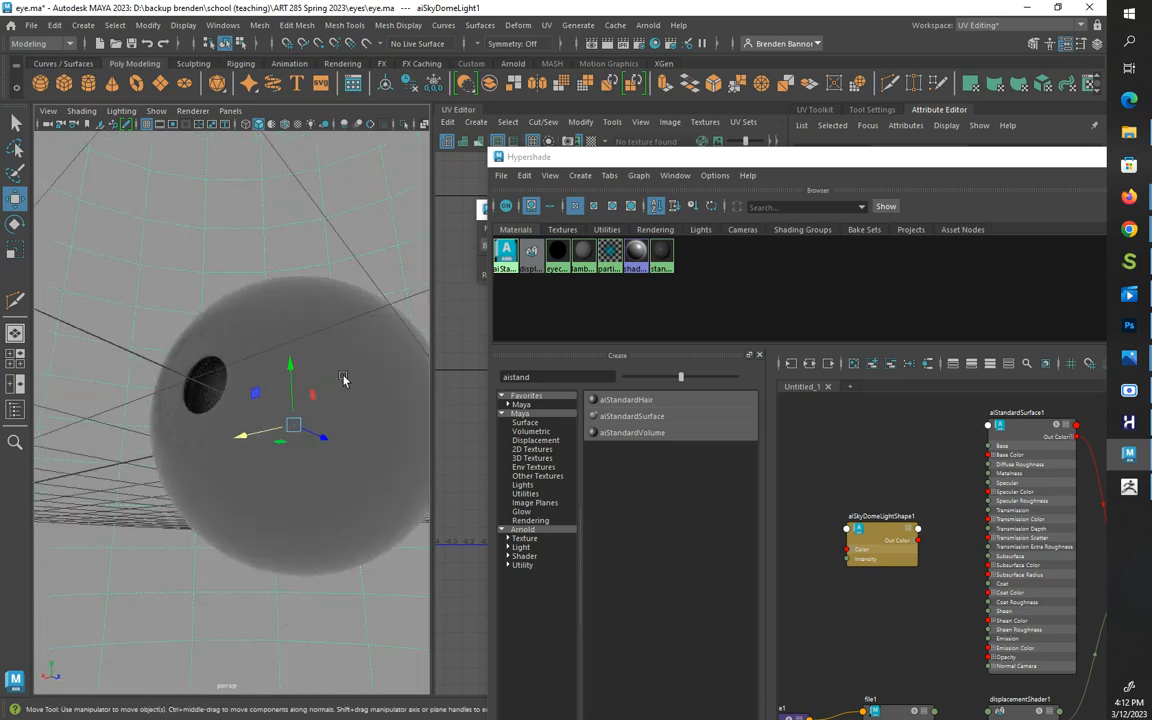
key("ctrl+s")
Step: Rename the eyeball's aiStandardSurface1 material as eyecolor_mat
left_click_drag(622, 157, 167, 300)
left_click_drag(517, 302, 503, 81)
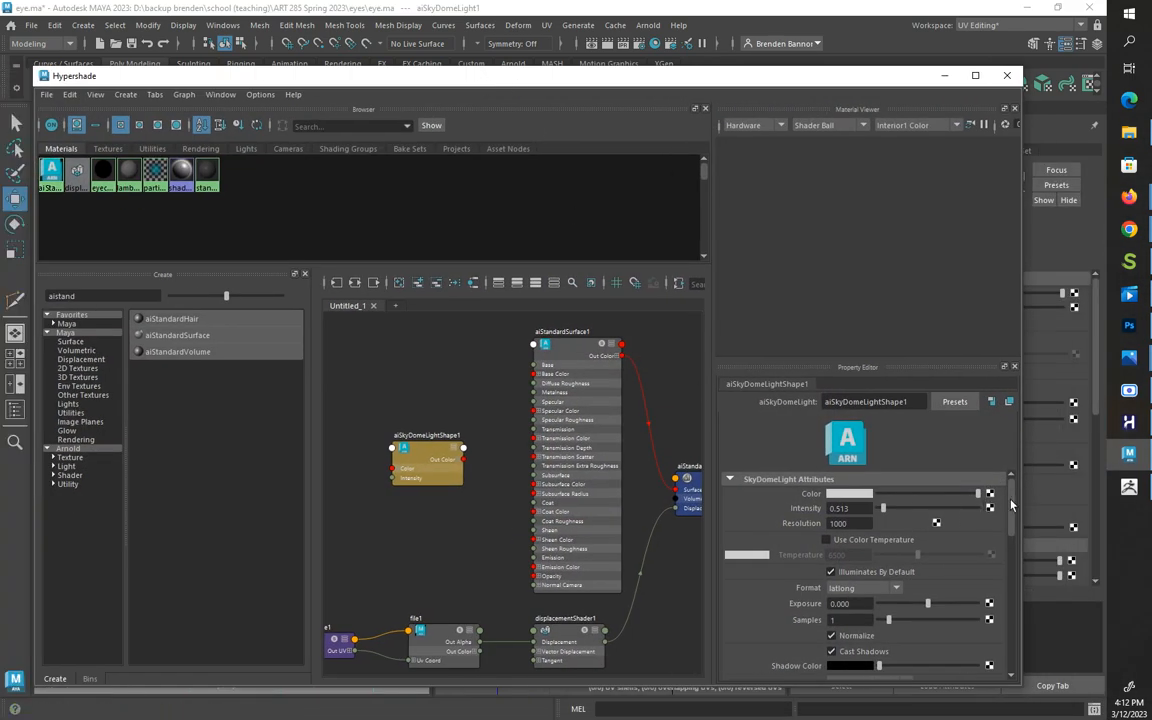
left_click_drag(1011, 505, 1020, 471)
left_click(567, 348)
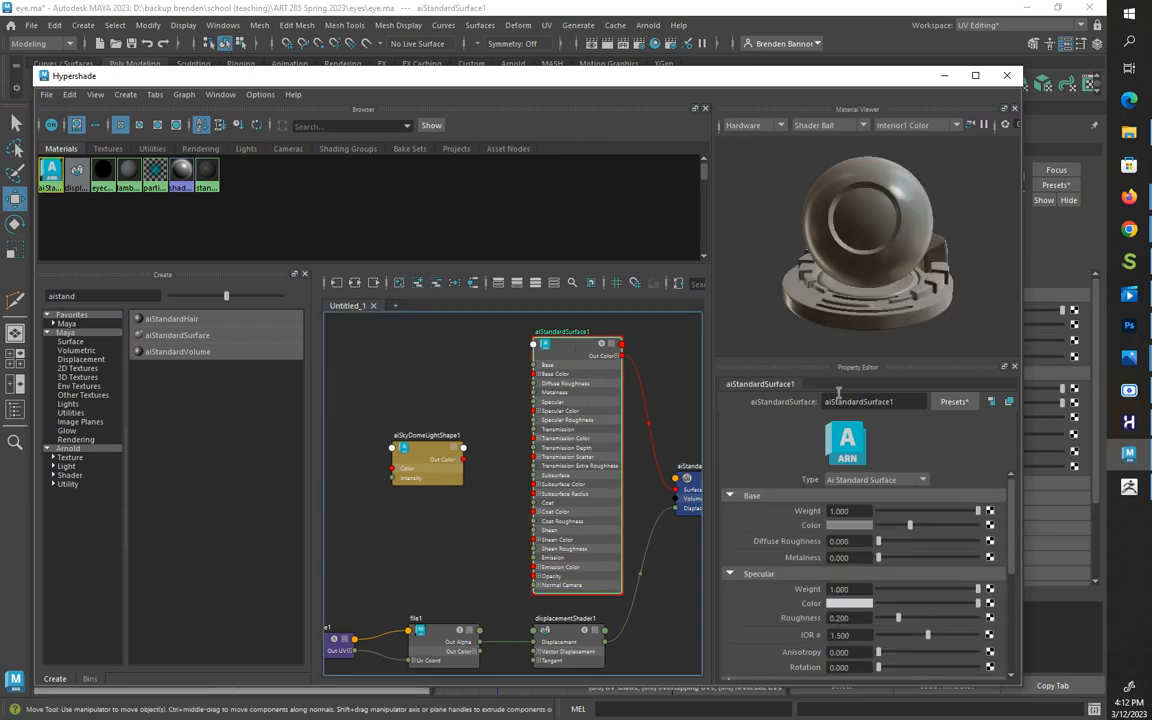
double_click(842, 400)
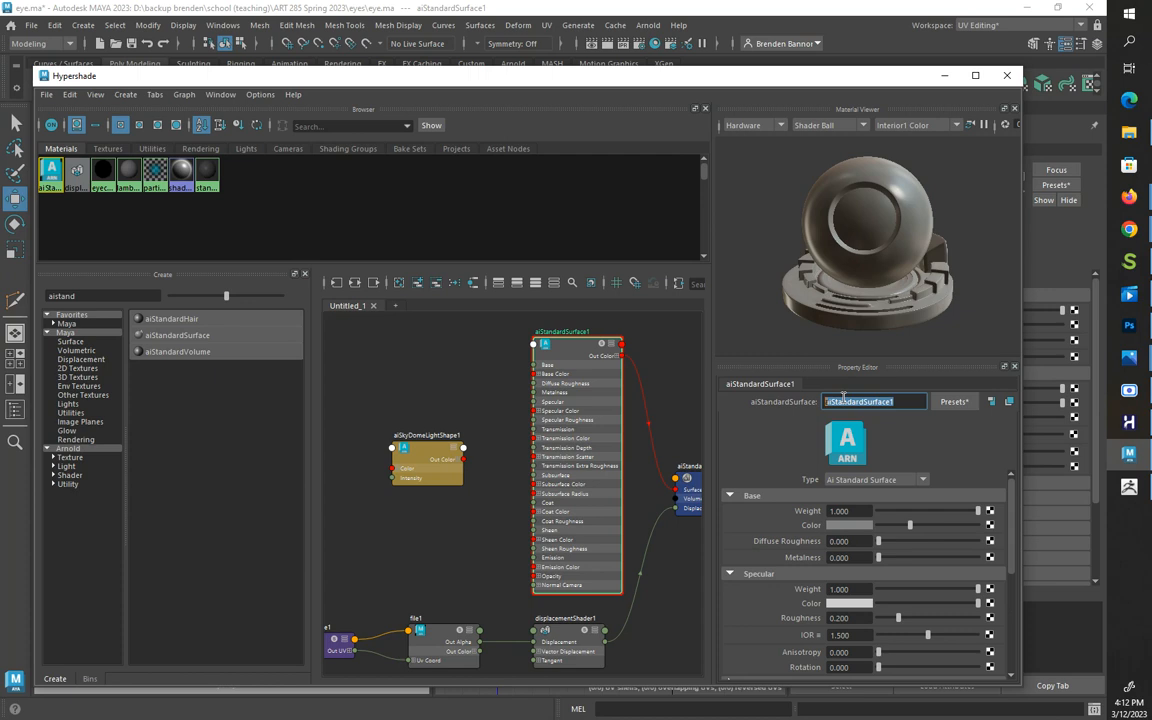
type("eyecolor_mat")
key("Return")
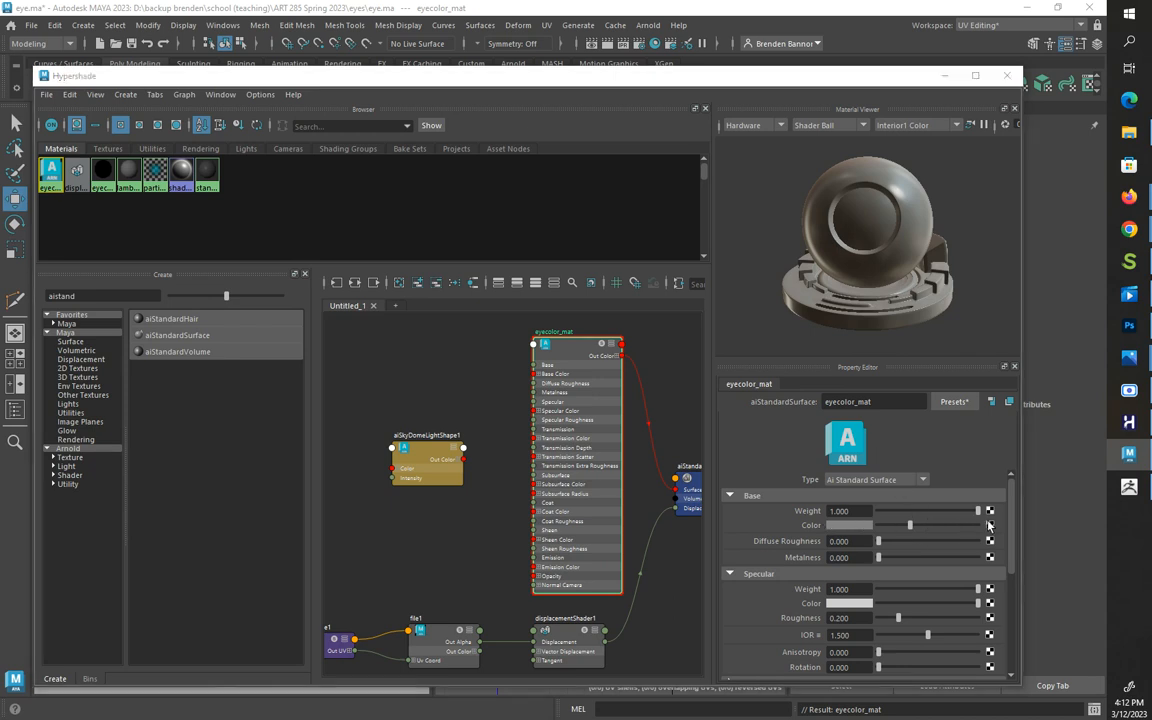
Step: Connect a new File texture to the base color of the eyecolor_mat material
left_click(988, 522)
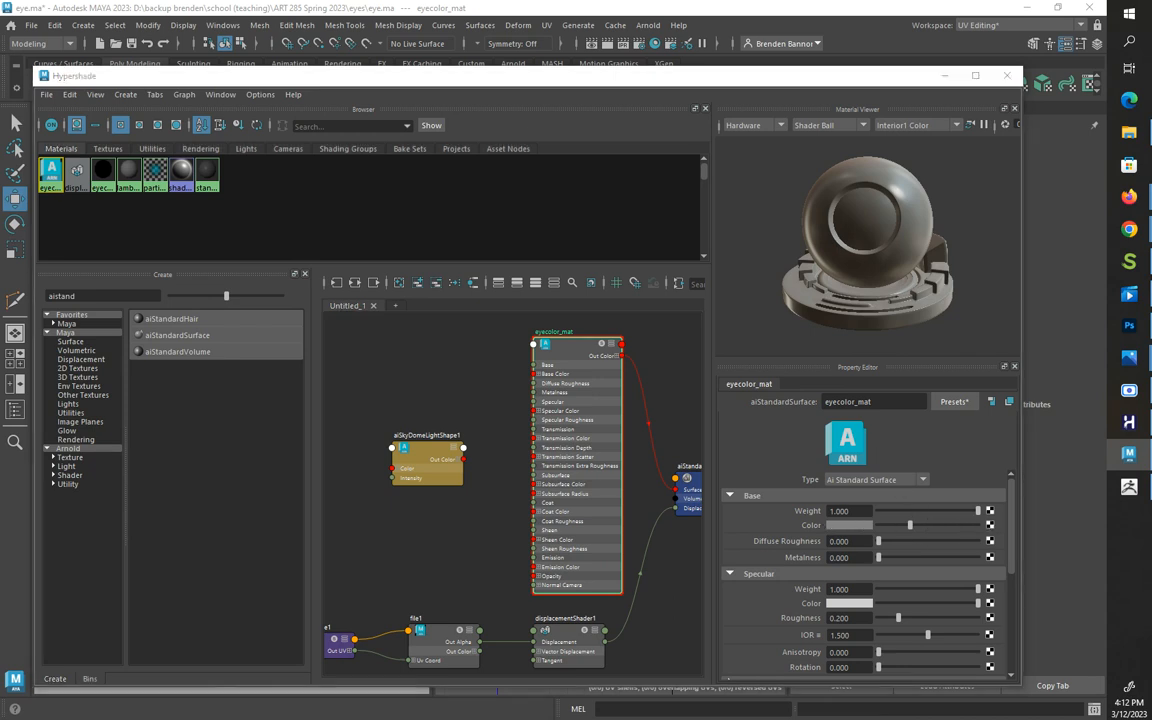
left_click_drag(663, 188, 368, 157)
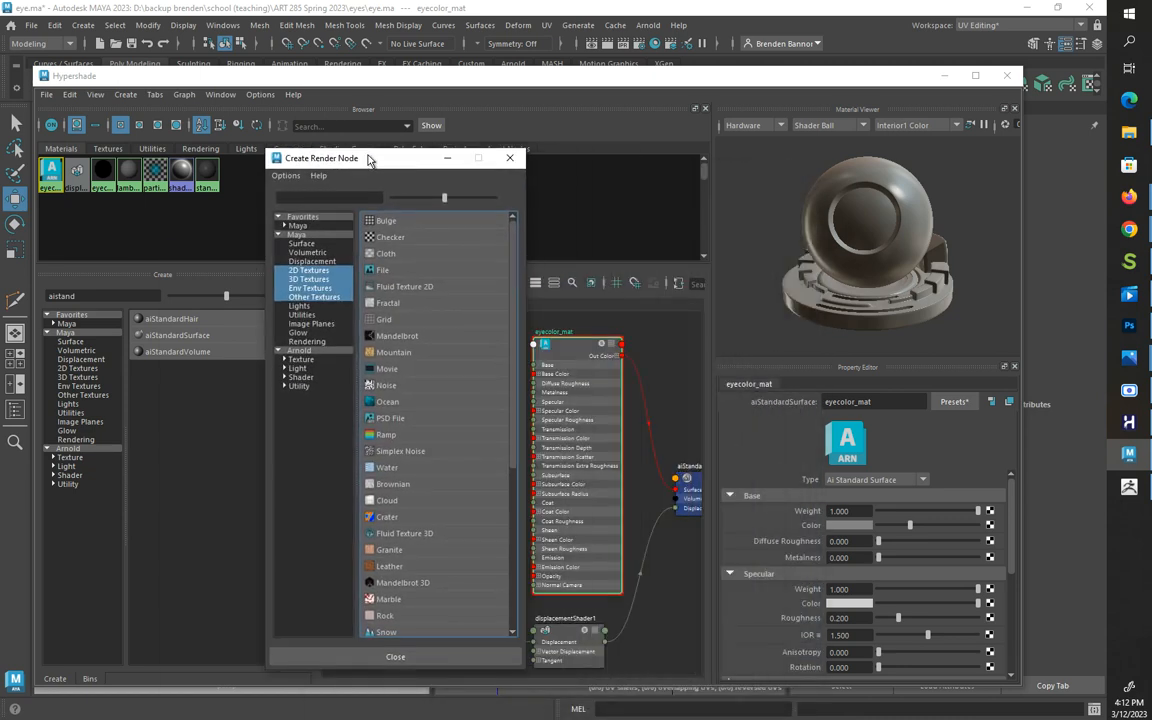
left_click(385, 271)
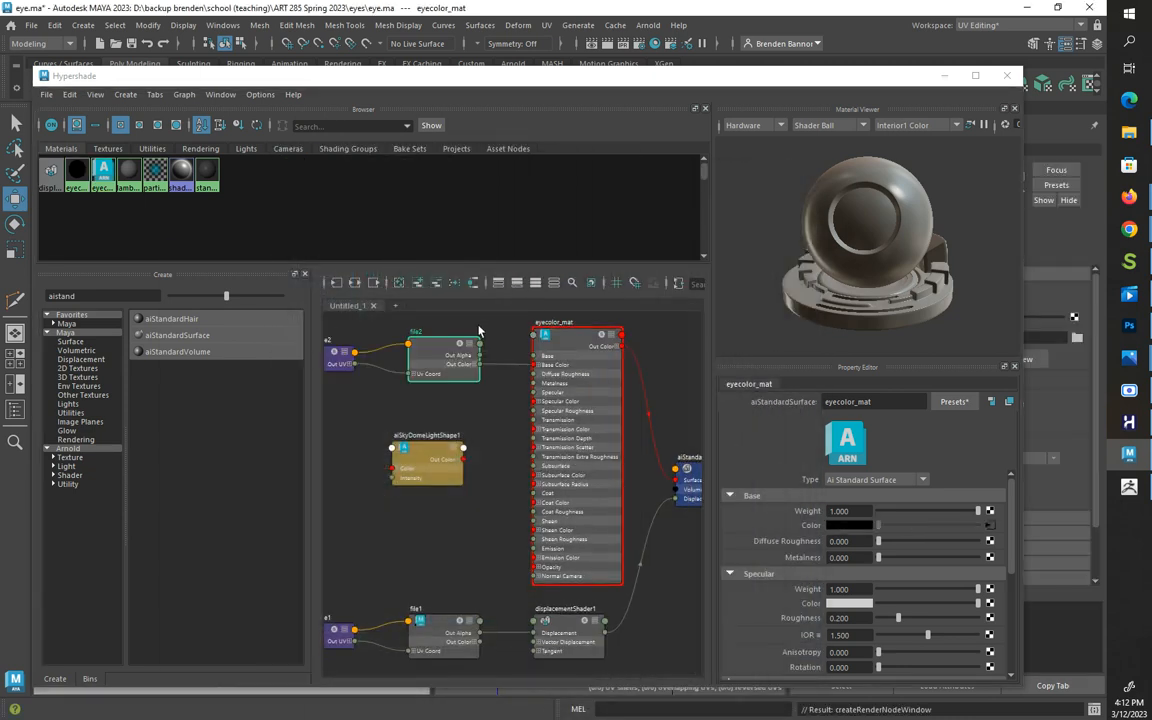
Step: Load eye-TM_u0_v0.tif from the ART 285 Spring 2023 eyes folder into the base color's file2 texture node
left_click(446, 349)
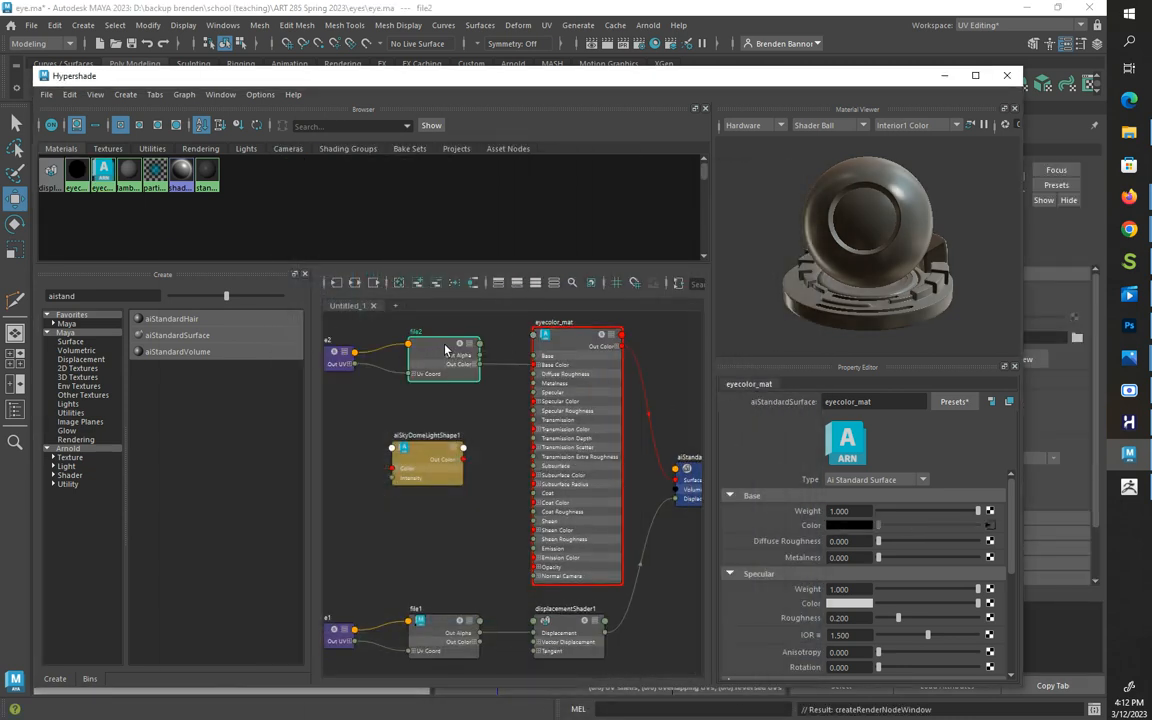
left_click(992, 497)
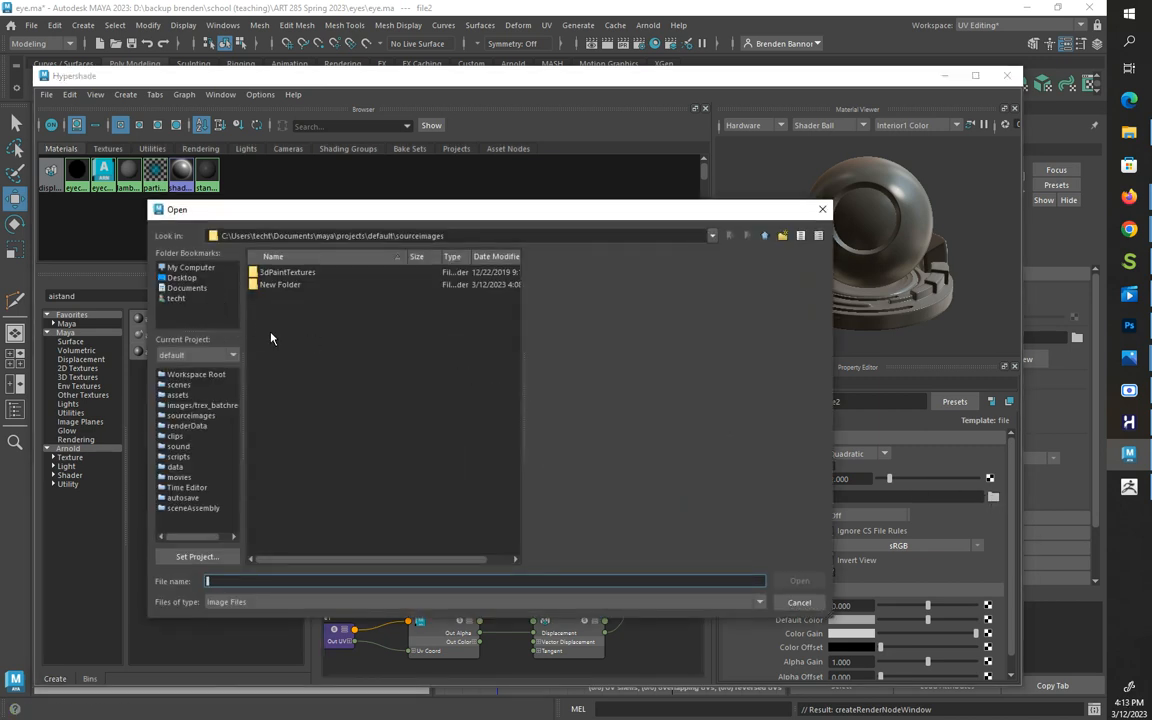
left_click(190, 268)
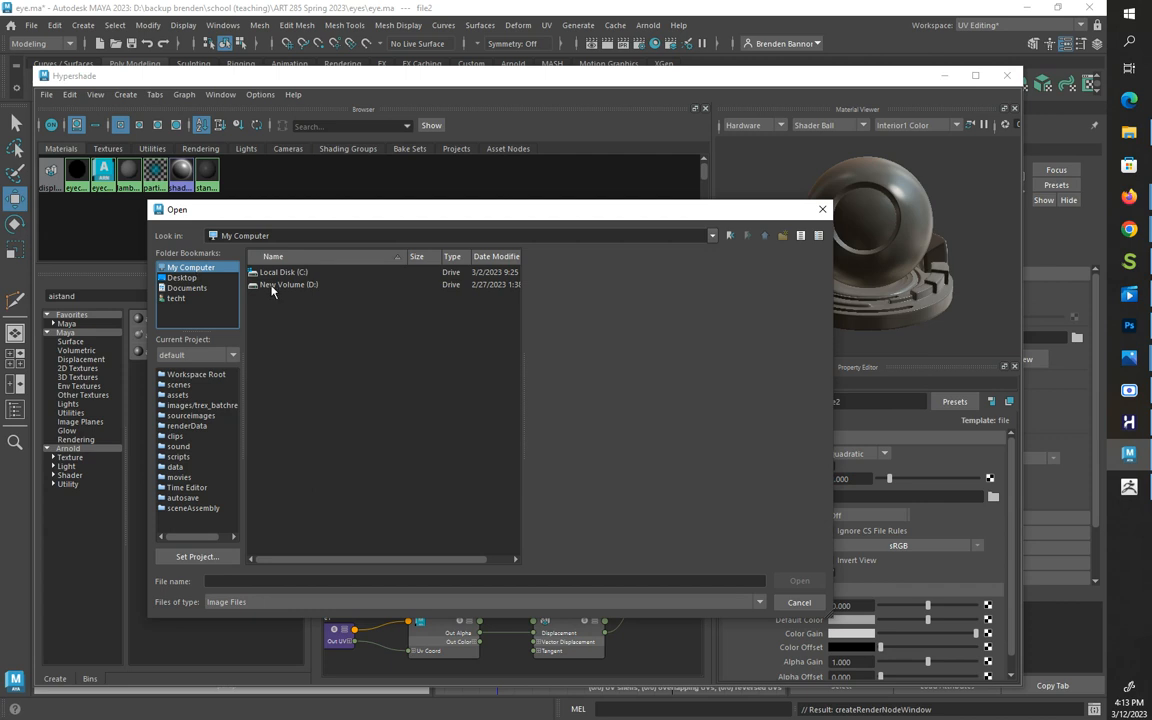
double_click(272, 285)
double_click(277, 273)
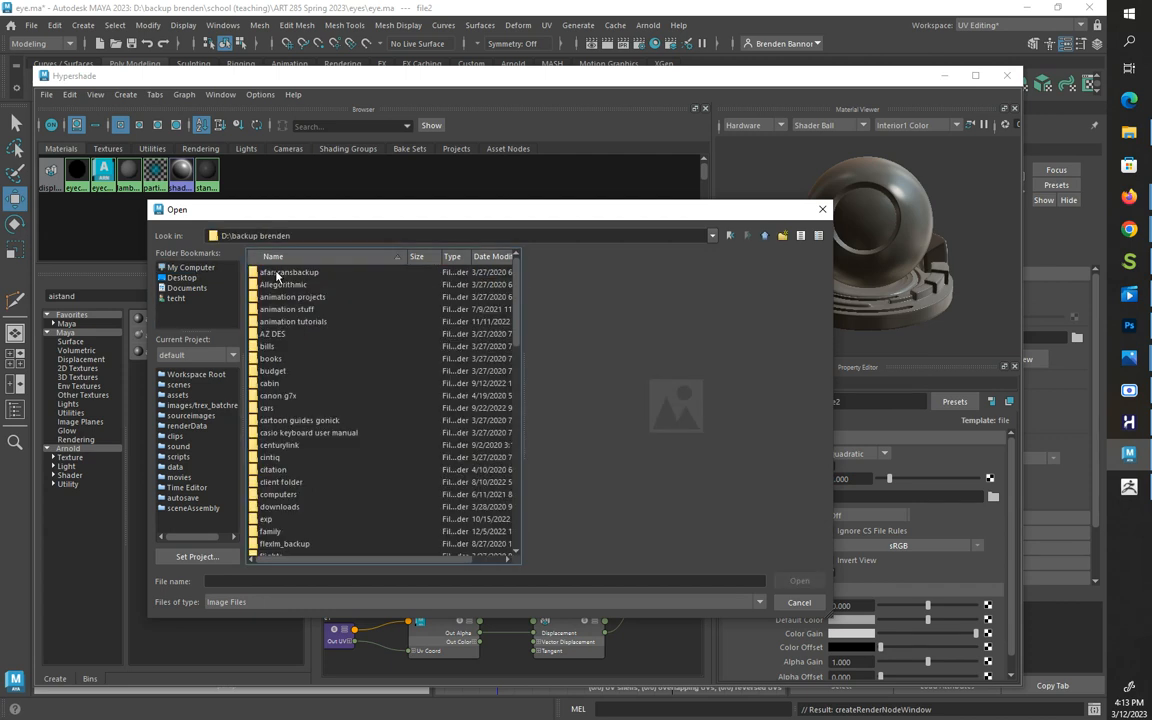
scroll(327, 433, "down", 15)
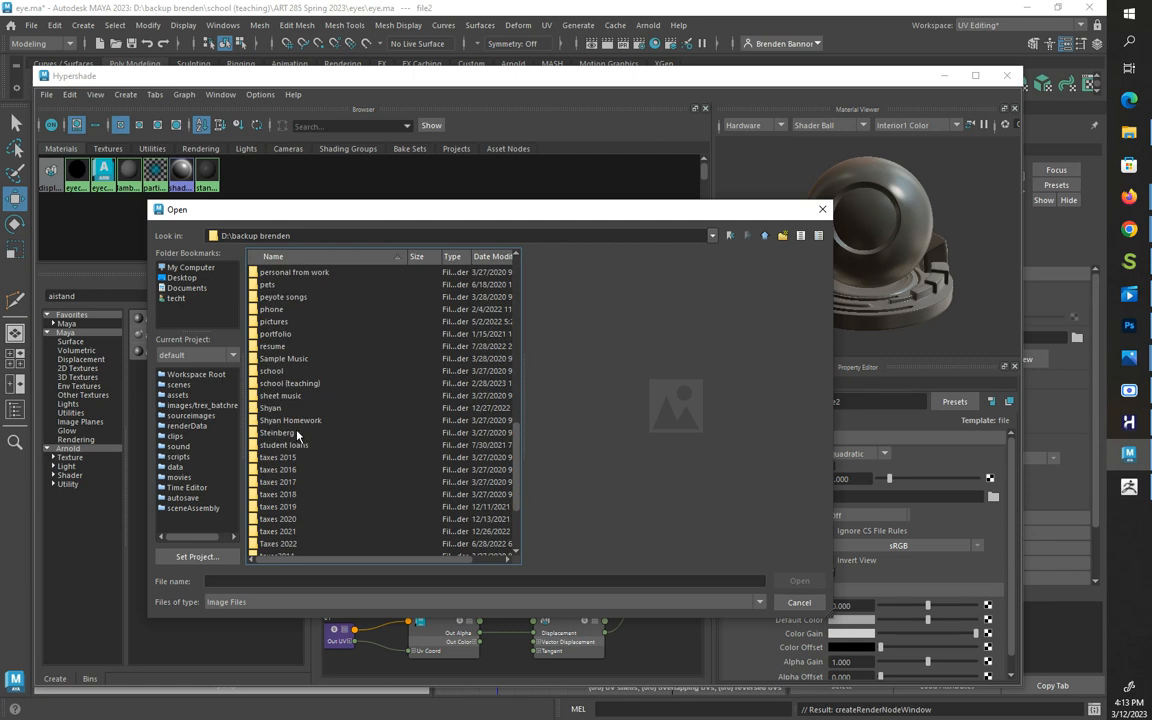
double_click(287, 420)
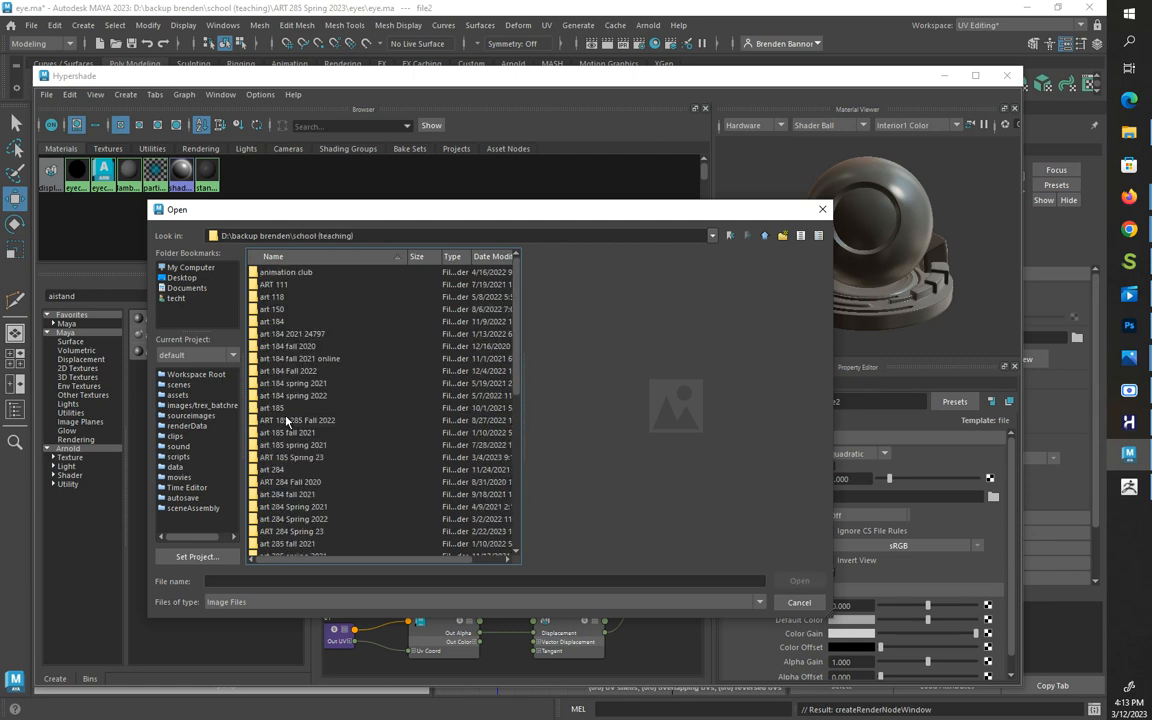
scroll(305, 405, "down", 3)
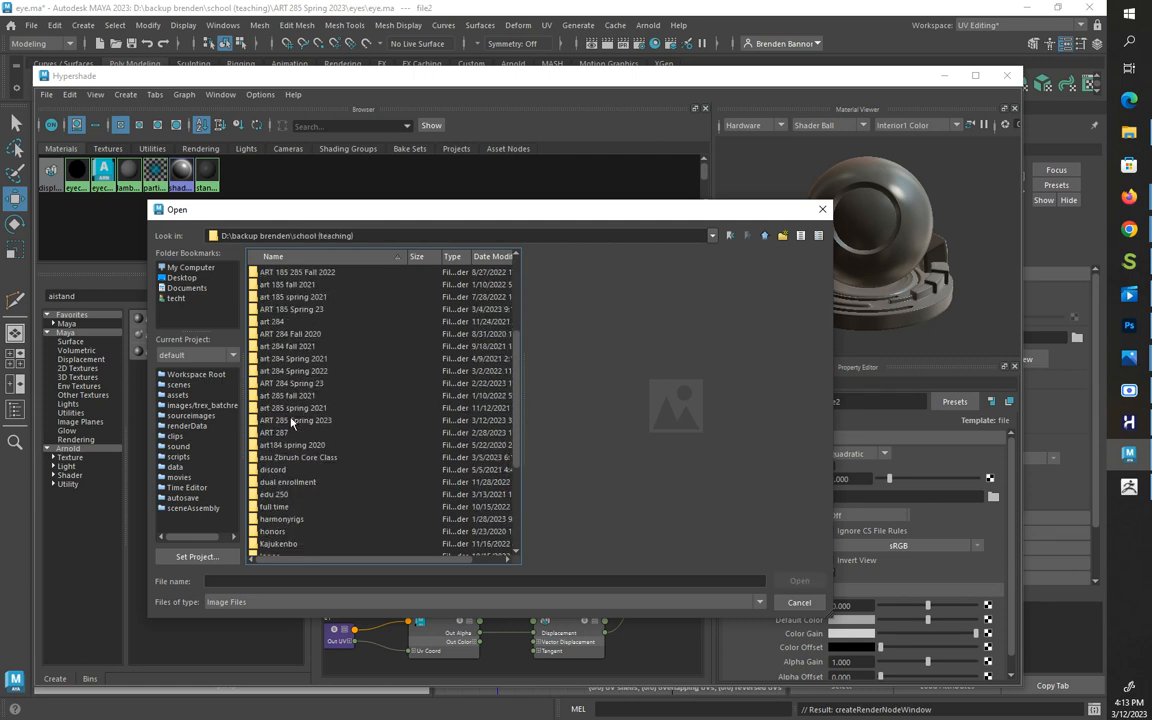
double_click(291, 420)
double_click(276, 276)
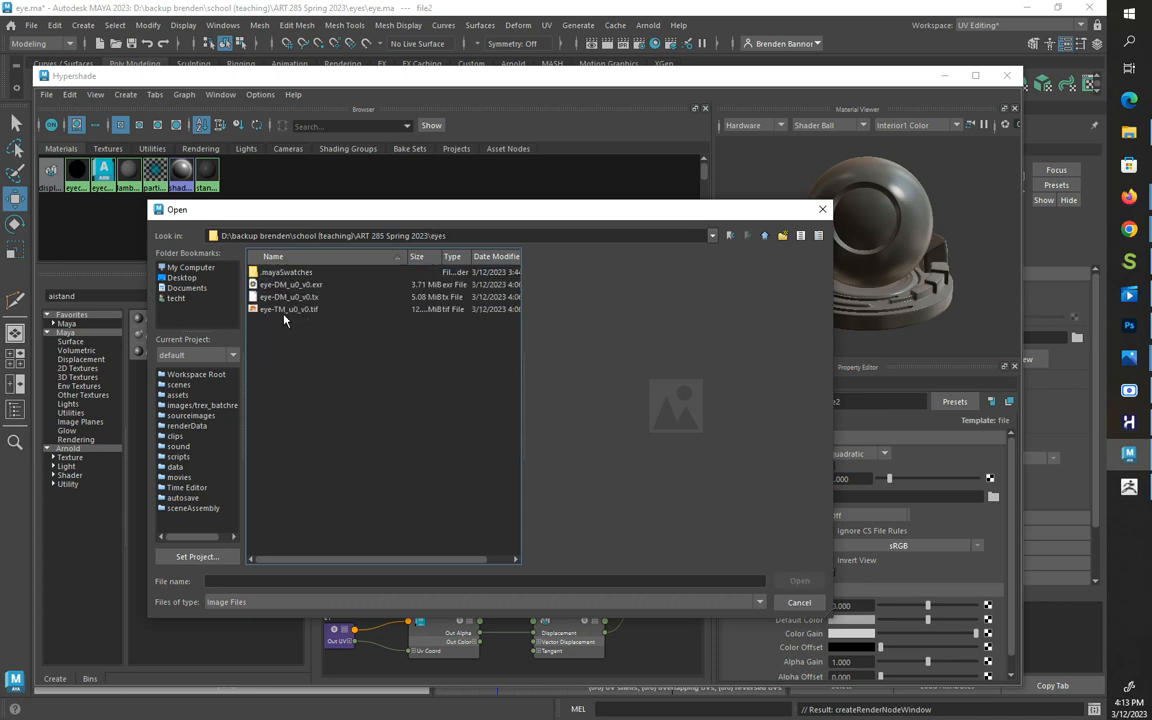
left_click(270, 310)
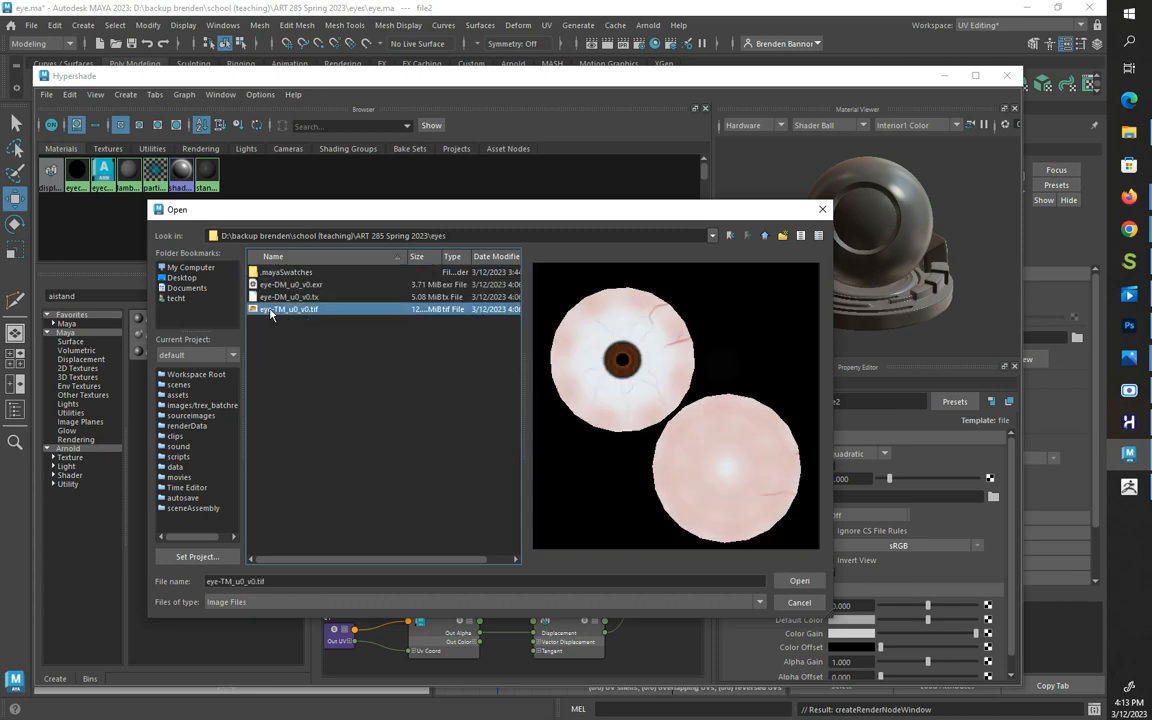
left_click(798, 581)
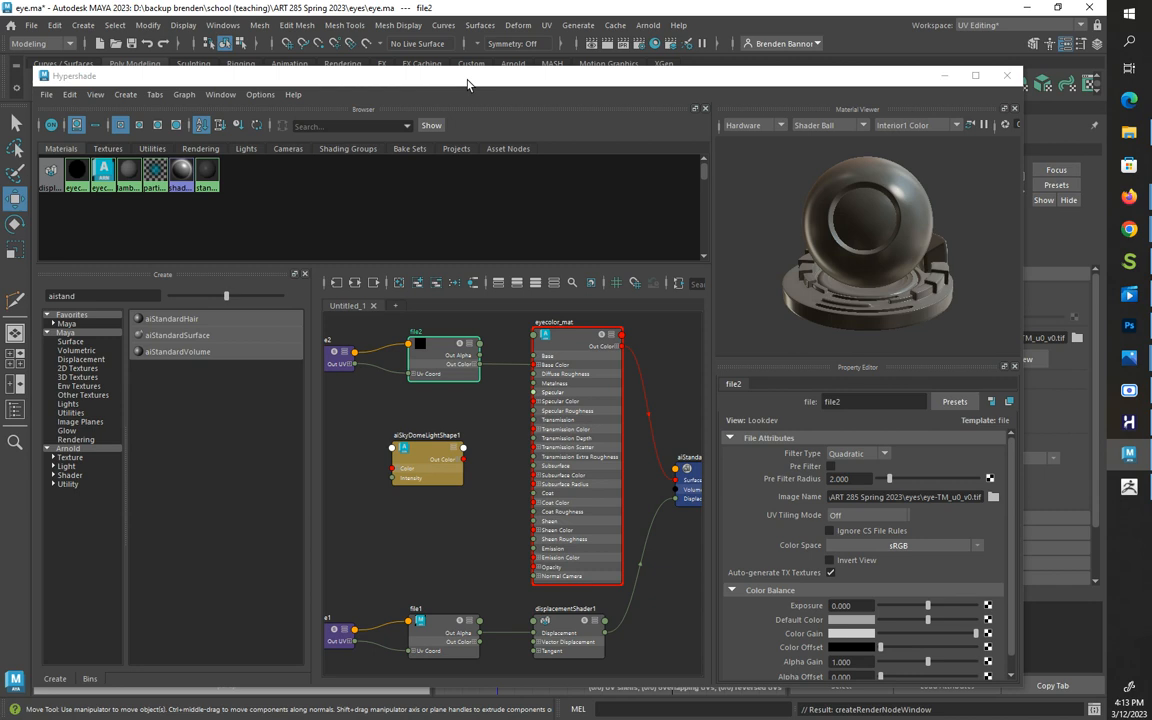
Step: Examine the color-mapped eyeball in the live Arnold render from the front and the side
left_click_drag(490, 82, 548, 136)
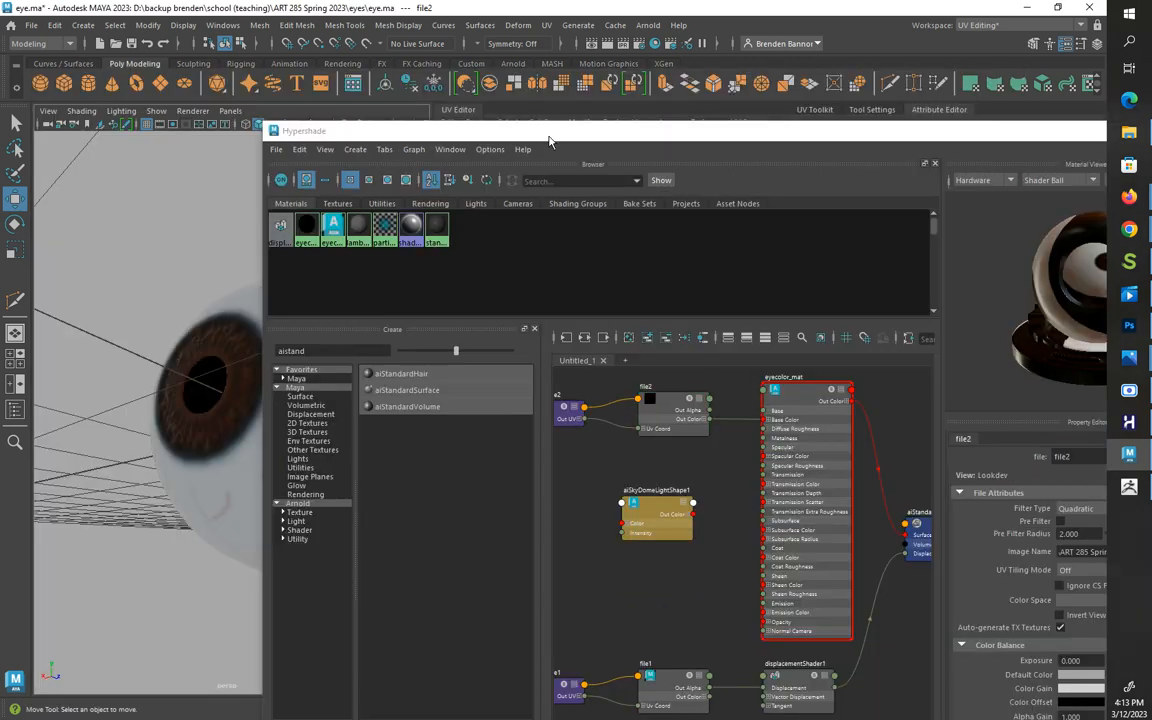
left_click_drag(468, 134, 668, 147)
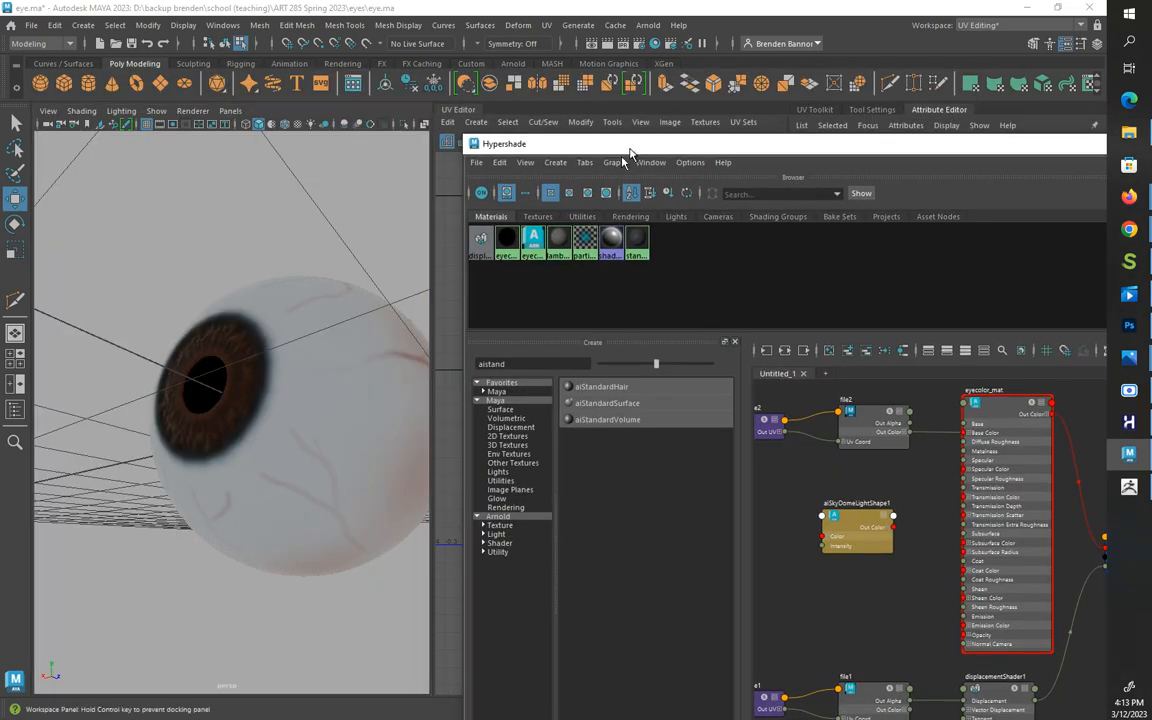
scroll(300, 500, "down", 5)
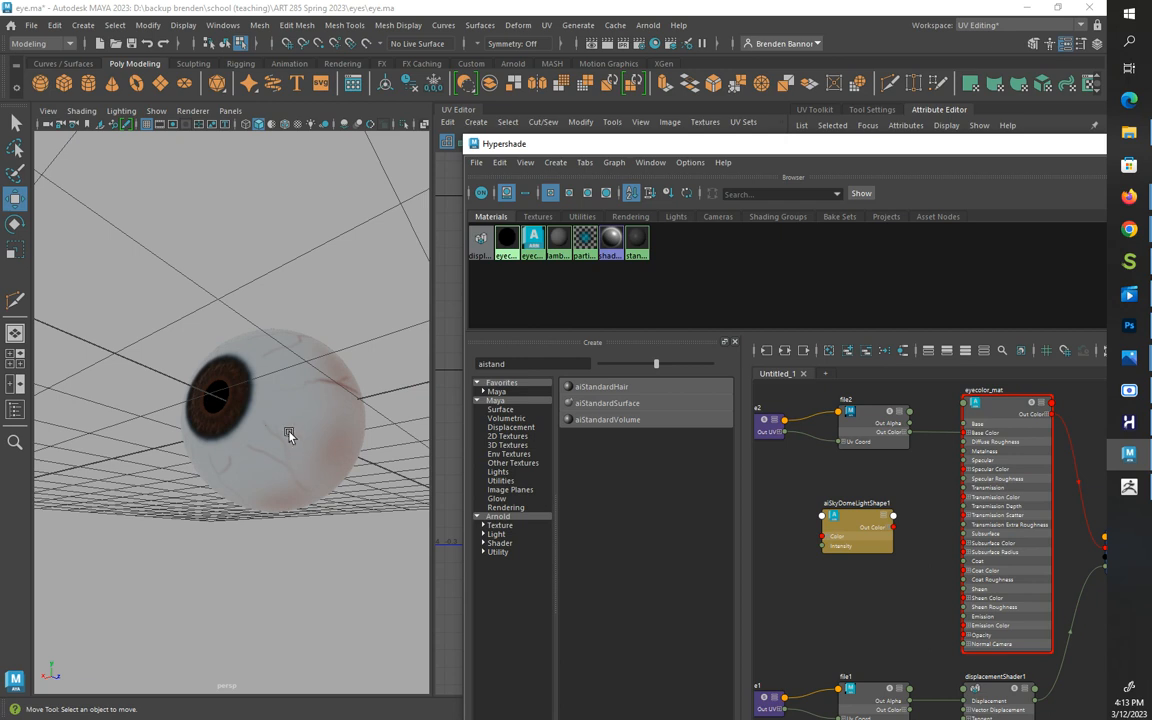
left_click_drag(284, 440, 326, 448, "alt")
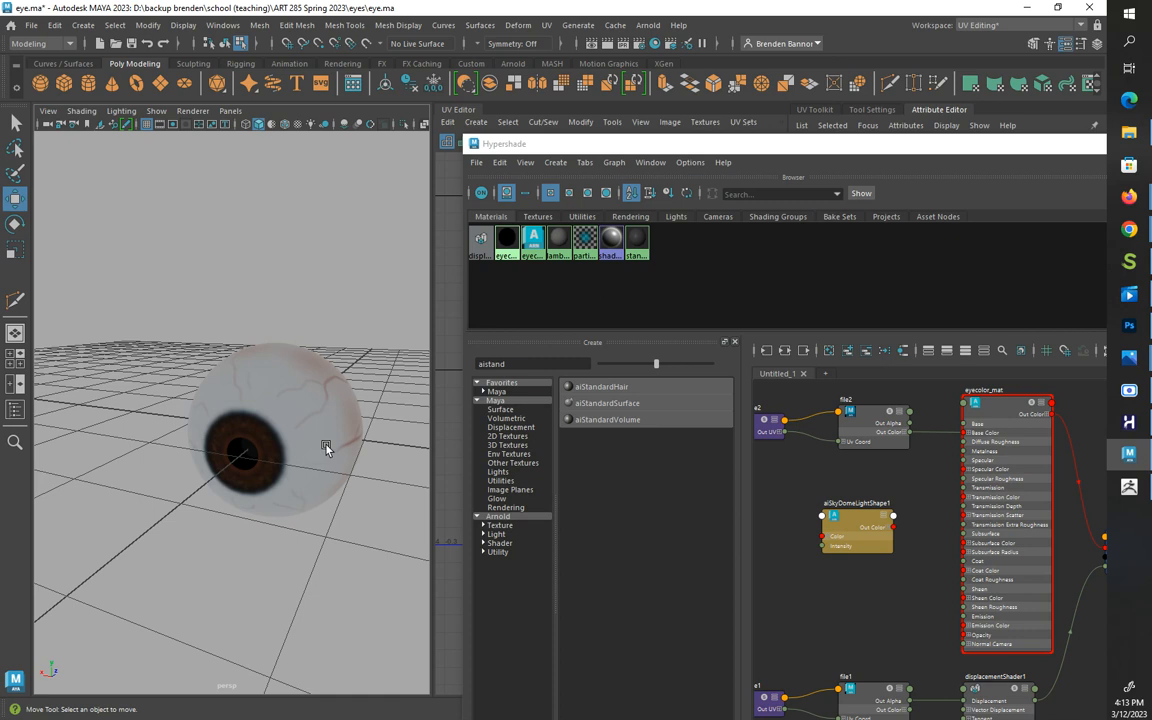
scroll(326, 449, "up", 4)
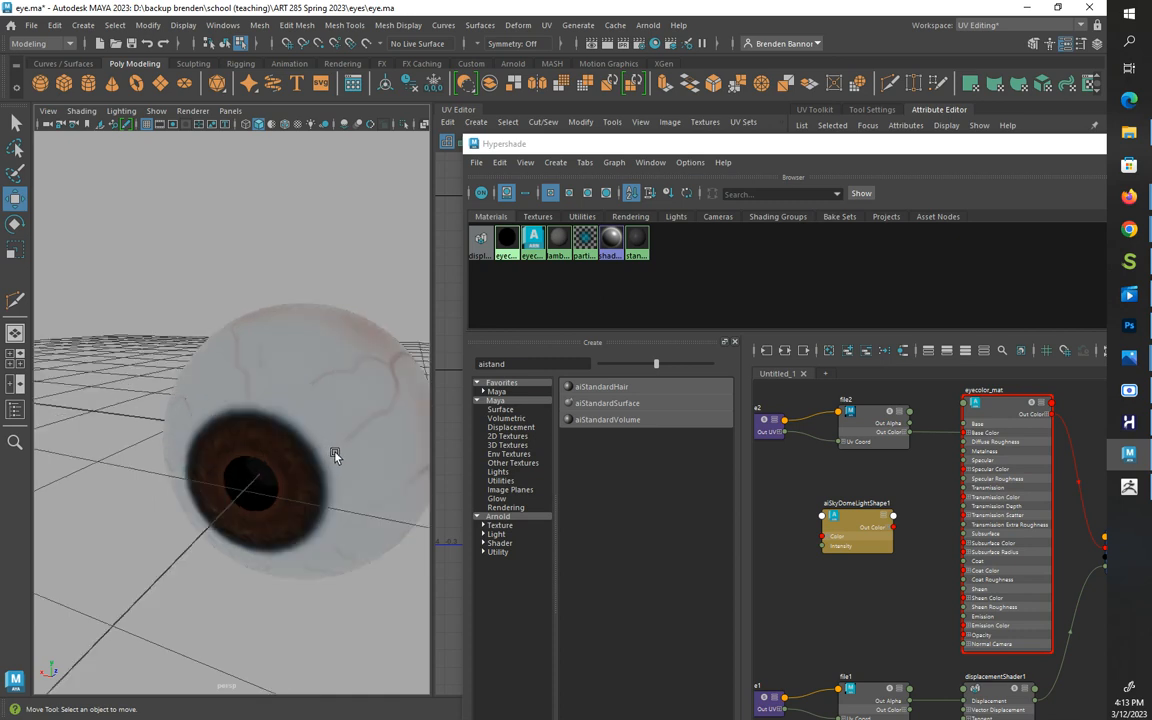
left_click_drag(291, 450, 317, 481, "alt")
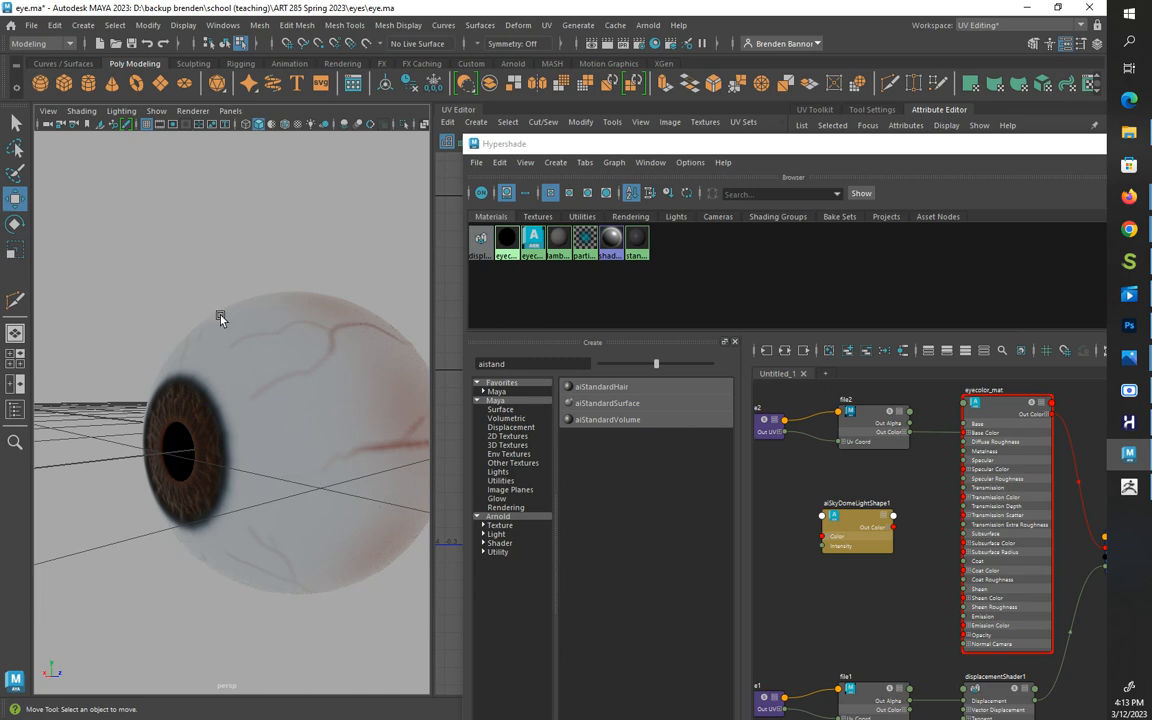
Step: Switch the perspective viewport's renderer from Arnold back to the standard shaded display
left_click(199, 124)
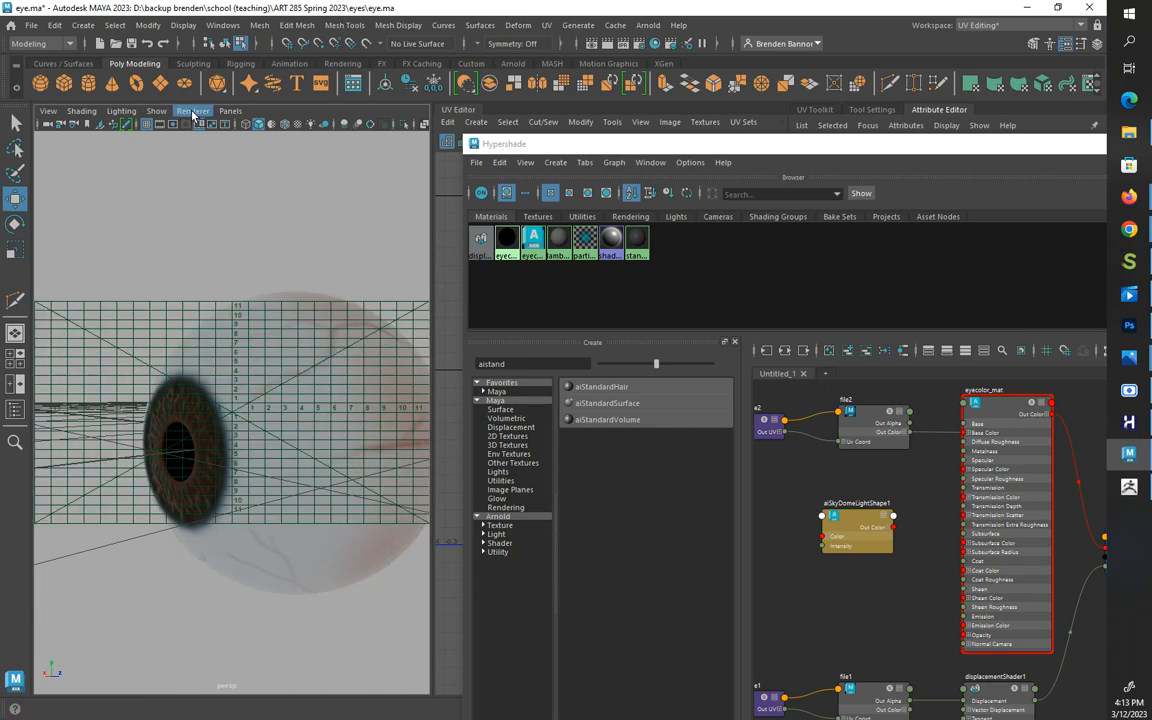
left_click(200, 124)
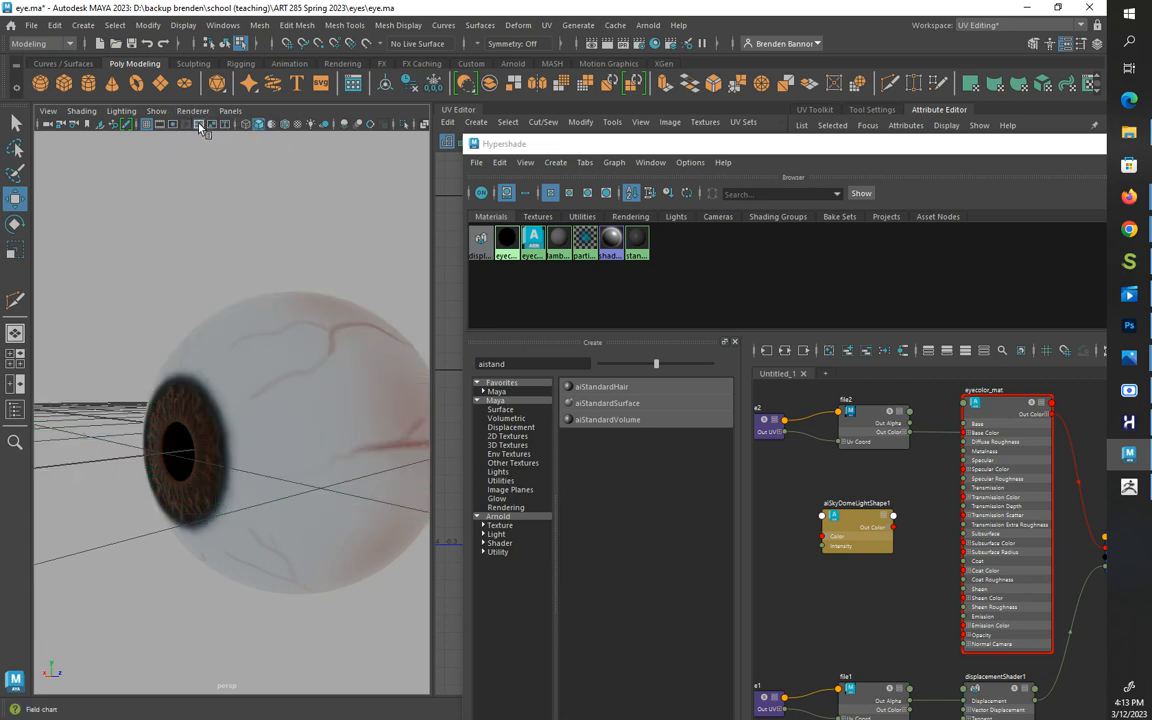
left_click(193, 111)
left_click(204, 148)
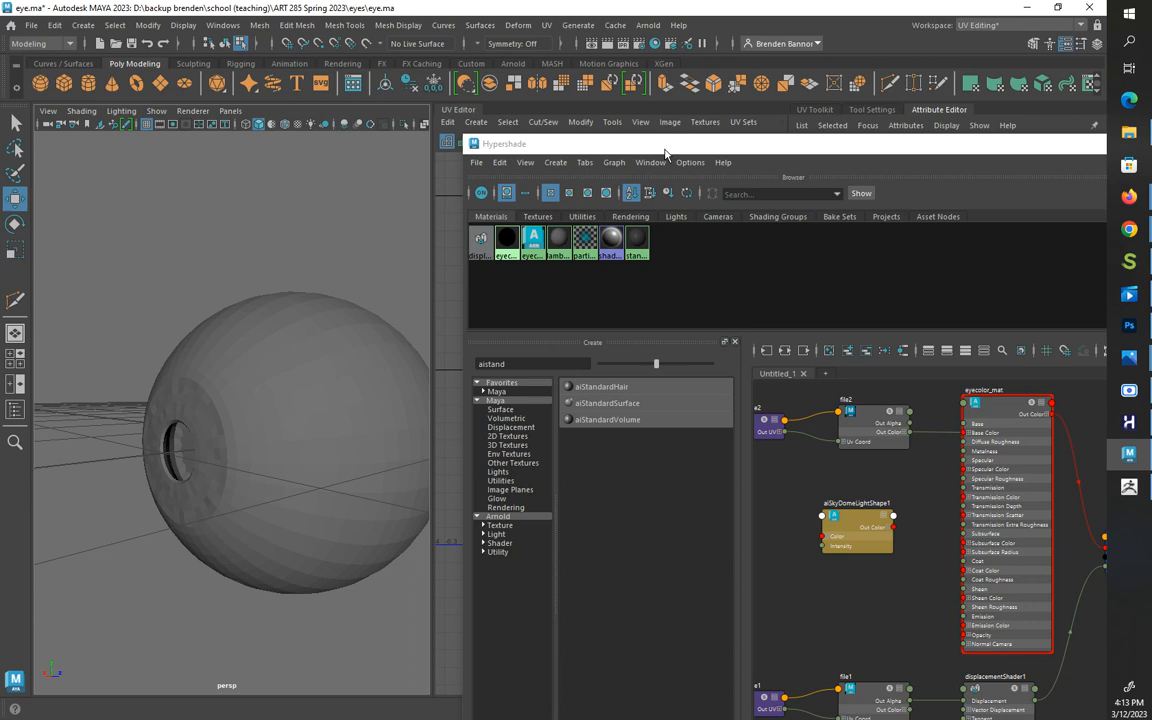
Step: Close the Hypershade and change the workspace to General
left_click_drag(668, 150, 436, 296)
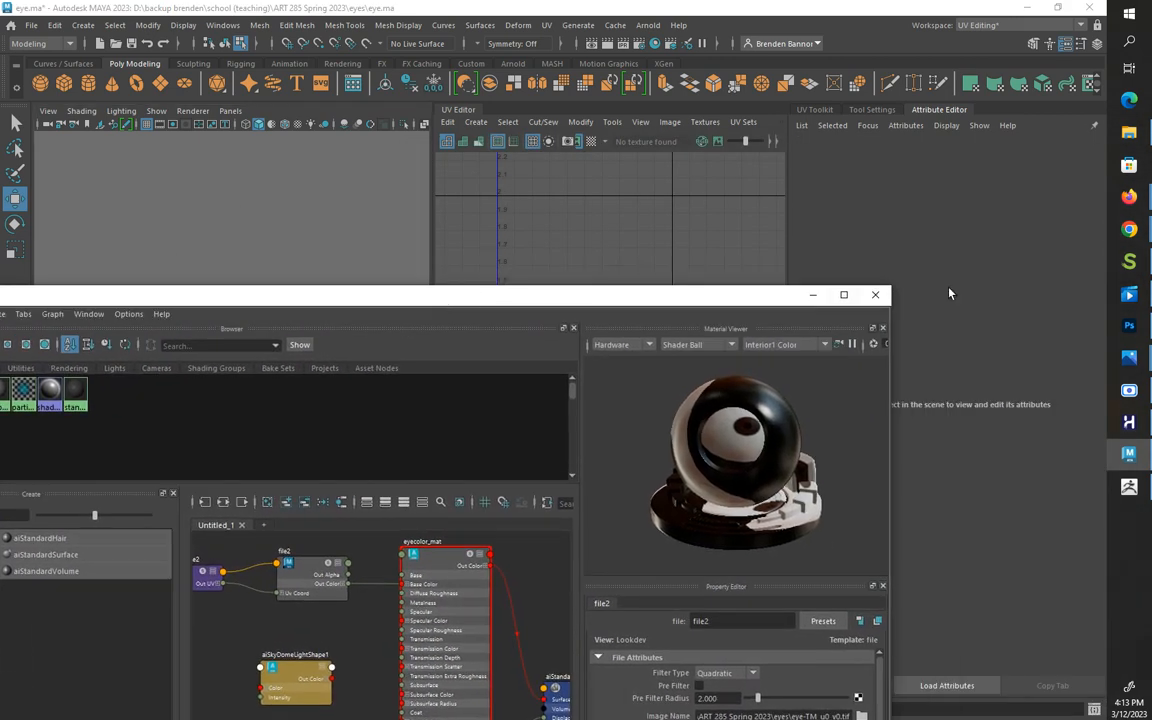
left_click(876, 295)
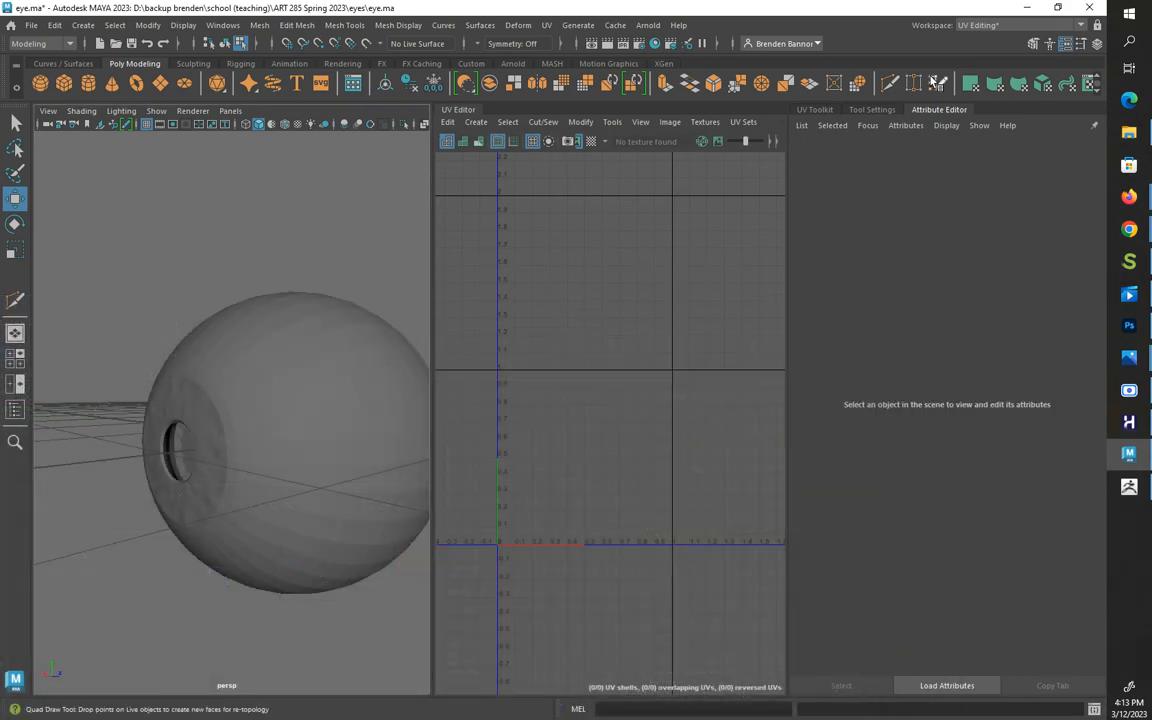
left_click(983, 26)
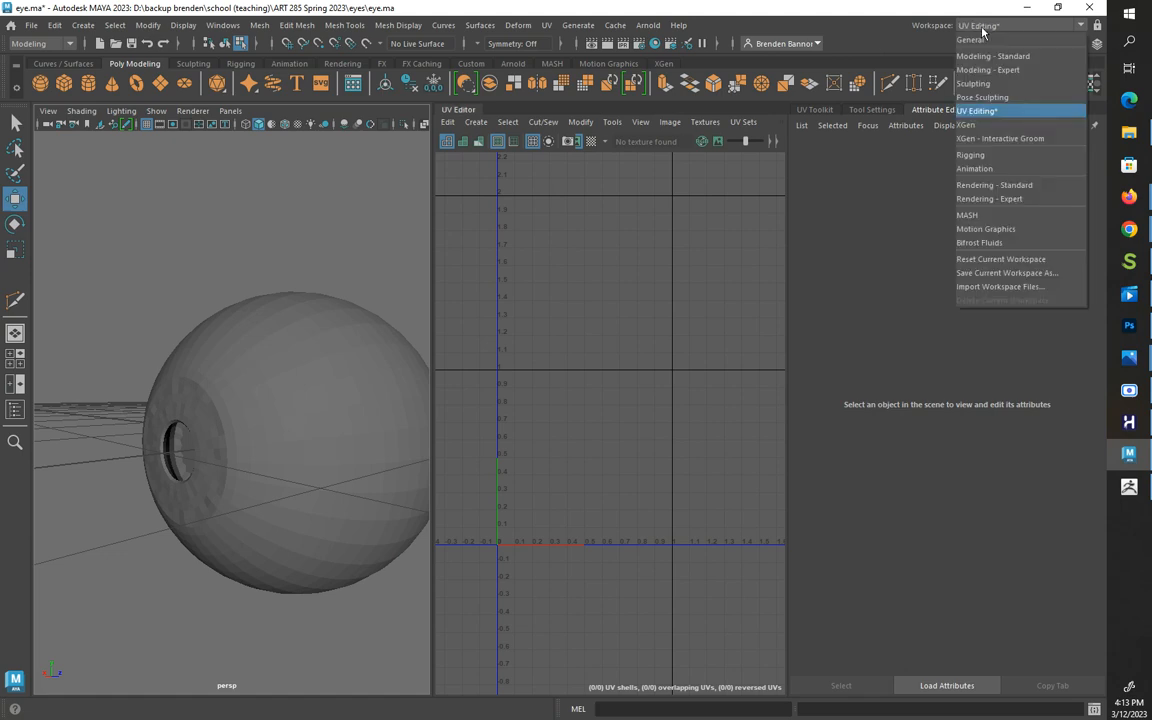
left_click(971, 40)
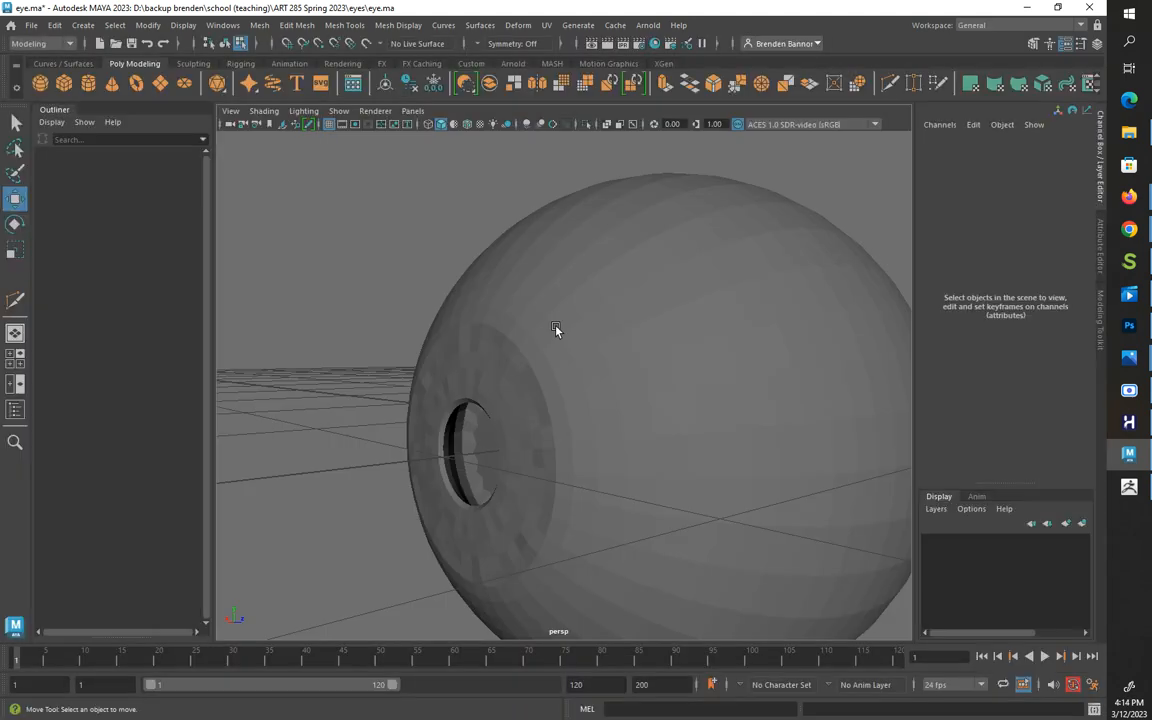
Step: Select the whole eyeball mesh in object mode and soften its edges with Soften Edge, then deselect it
scroll(545, 349, "down", 5)
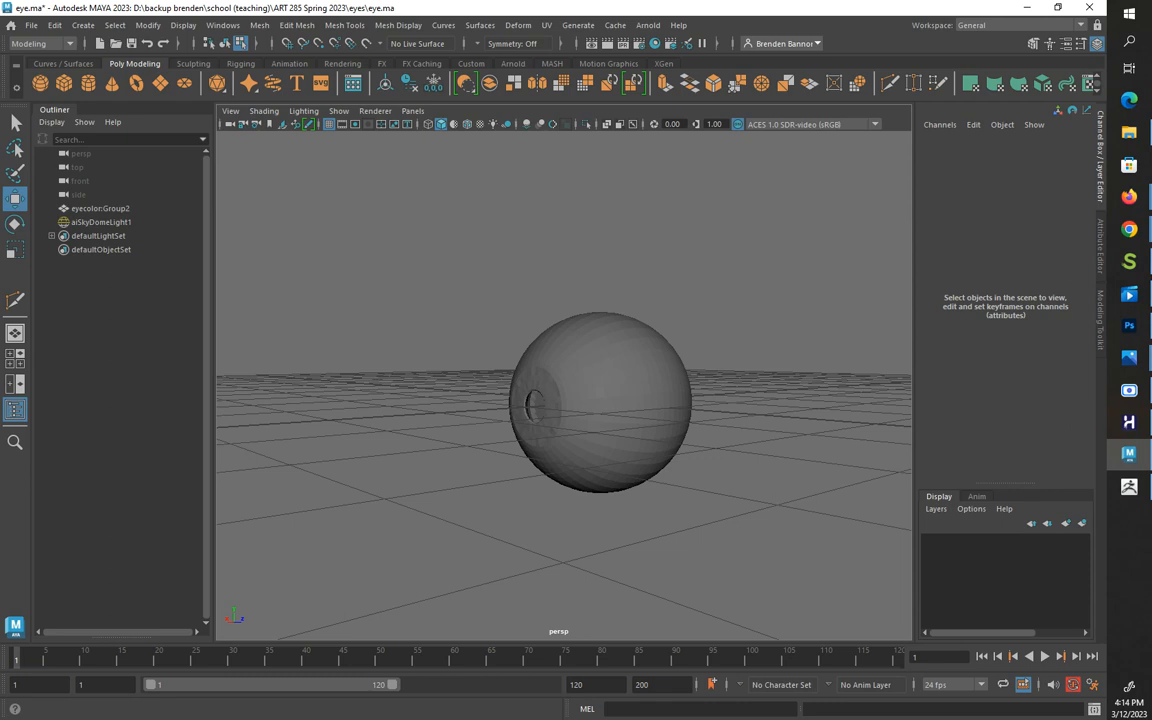
scroll(602, 357, "up", 2)
left_click(601, 358)
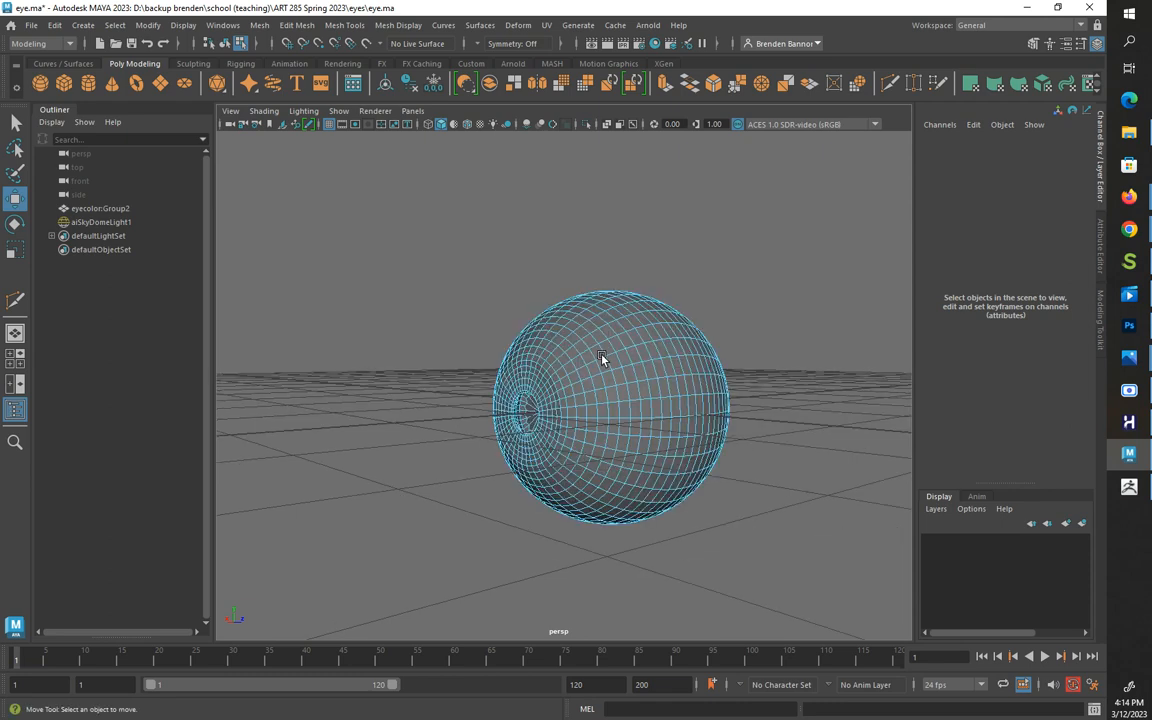
left_click(388, 26)
left_click(418, 135)
right_click_drag(641, 376, 705, 316)
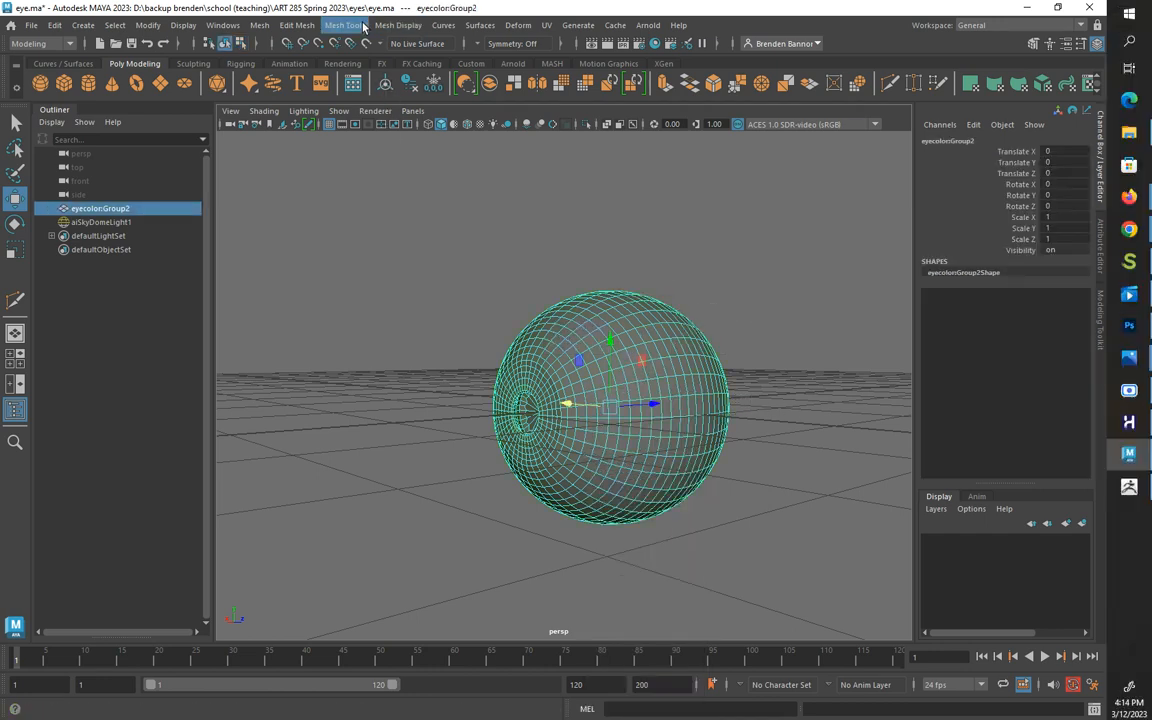
left_click(397, 25)
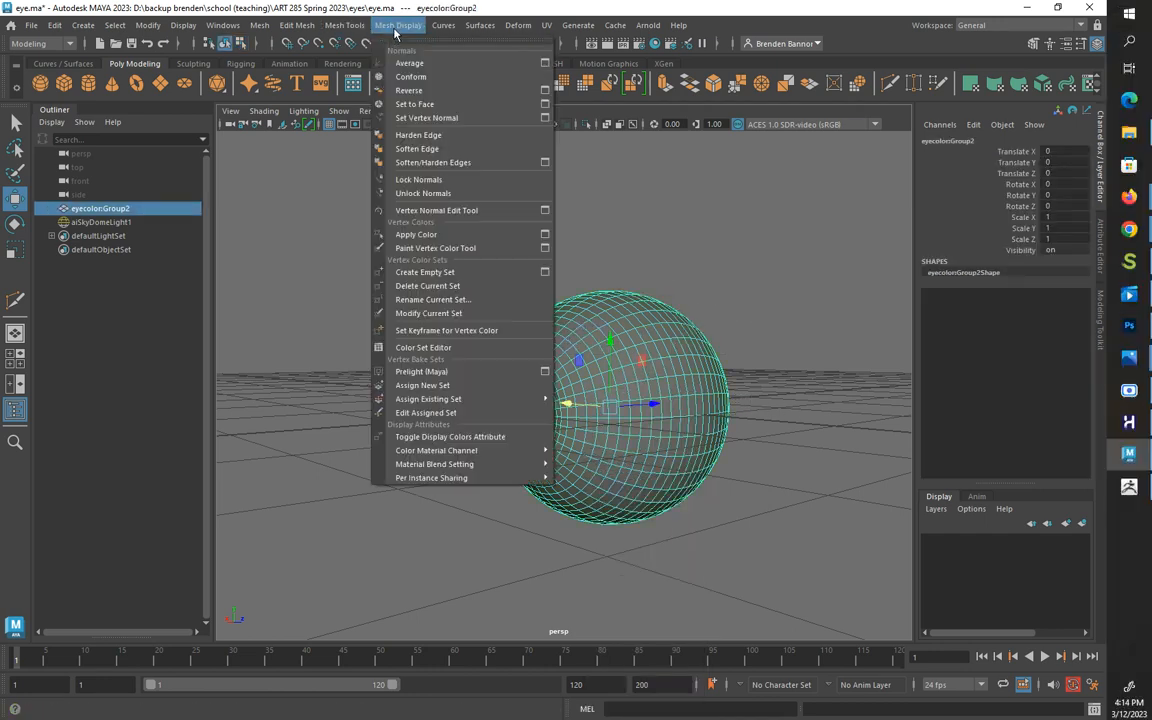
left_click(410, 148)
left_click(414, 473)
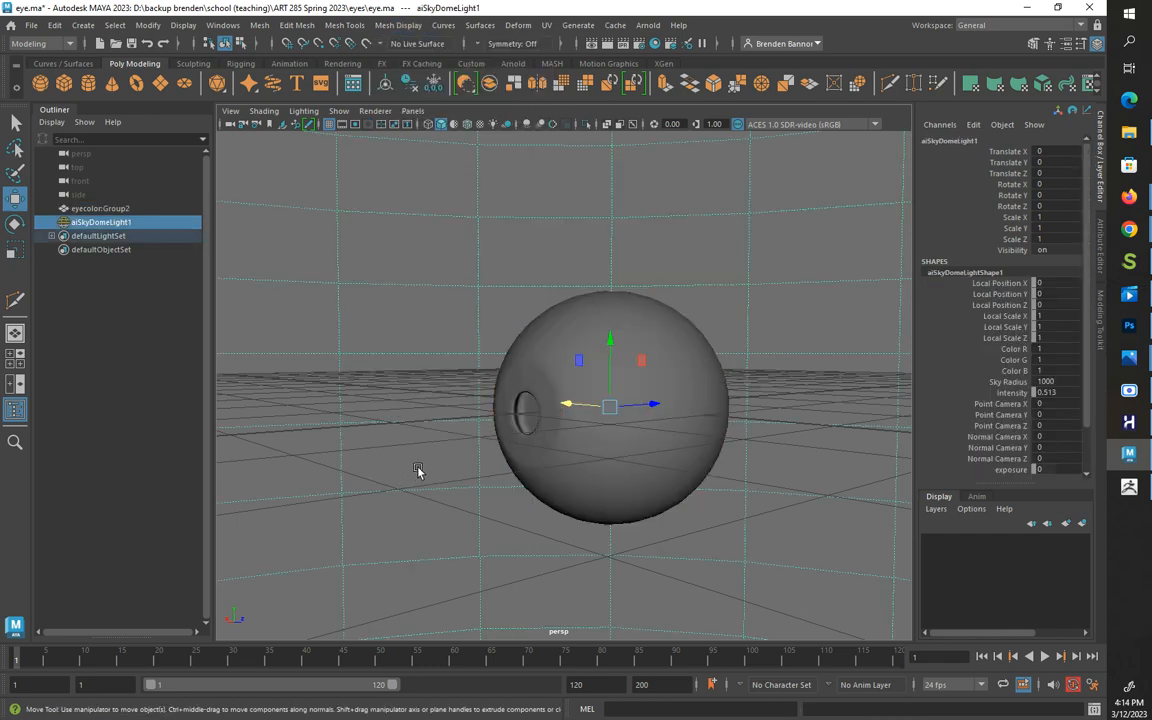